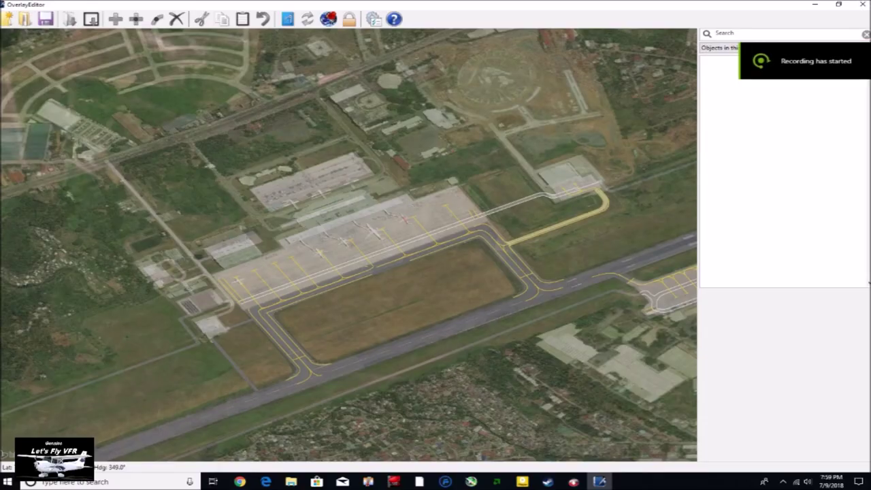
Switch to Google Maps in the browser and examine the satellite imagery of the airport's terminal, aprons and hangar.
{"action": "left_click", "coordinate": [240, 481]}
{"action": "scroll", "coordinate": [476, 333], "scroll_direction": "down", "scroll_amount": 2}
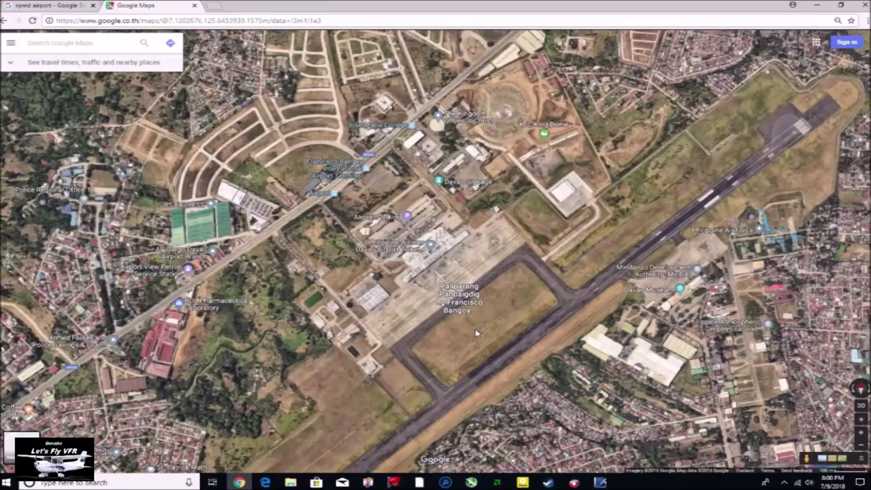
{"action": "left_click", "coordinate": [860, 405]}
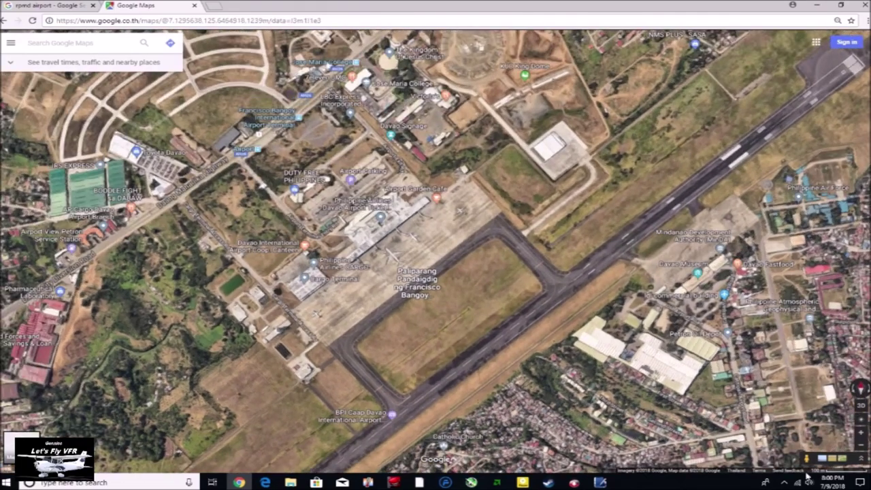
{"action": "left_click", "coordinate": [861, 405]}
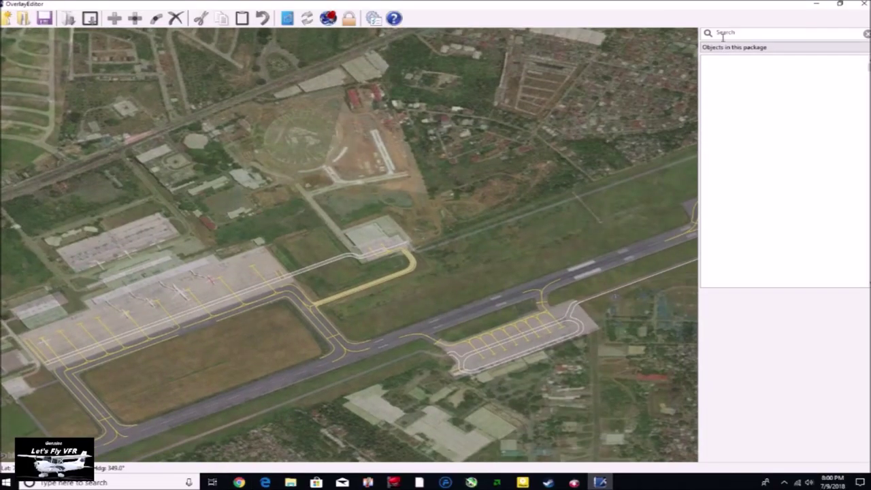
Return to OverlayEditor, search the object library for "Hanger" and widen the object list.
{"action": "type", "text": "Hanger"}
{"action": "left_click_drag", "start_coordinate": [699, 164], "coordinate": [626, 171]}
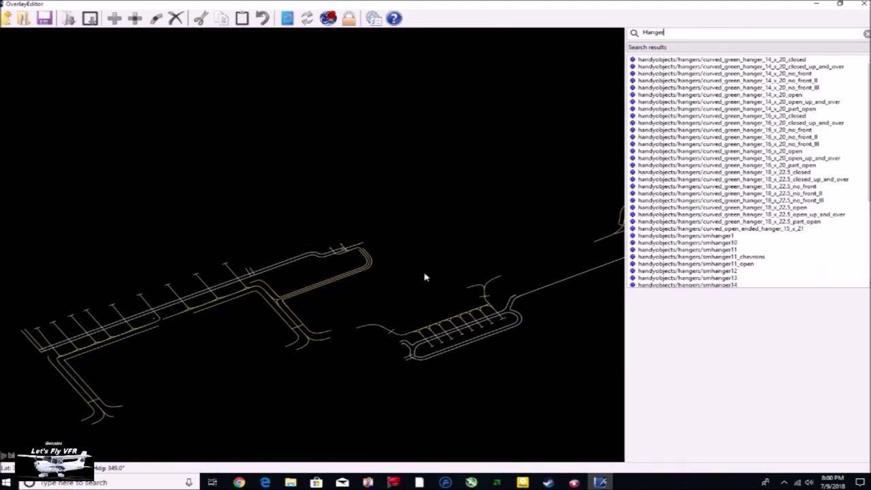
{"action": "key", "text": "End"}
{"action": "key", "text": "End"}
{"action": "key", "text": "End"}
{"action": "key", "text": "End"}
{"action": "key", "text": "End"}
{"action": "key", "text": "End"}
{"action": "key", "text": "End"}
{"action": "key", "text": "End"}
{"action": "key", "text": "End"}
{"action": "key", "text": "End"}
{"action": "key", "text": "End"}
{"action": "key", "text": "End"}
{"action": "key", "text": "End"}
{"action": "key", "text": "End"}
{"action": "key", "text": "End"}
{"action": "key", "text": "End"}
{"action": "key", "text": "End"}
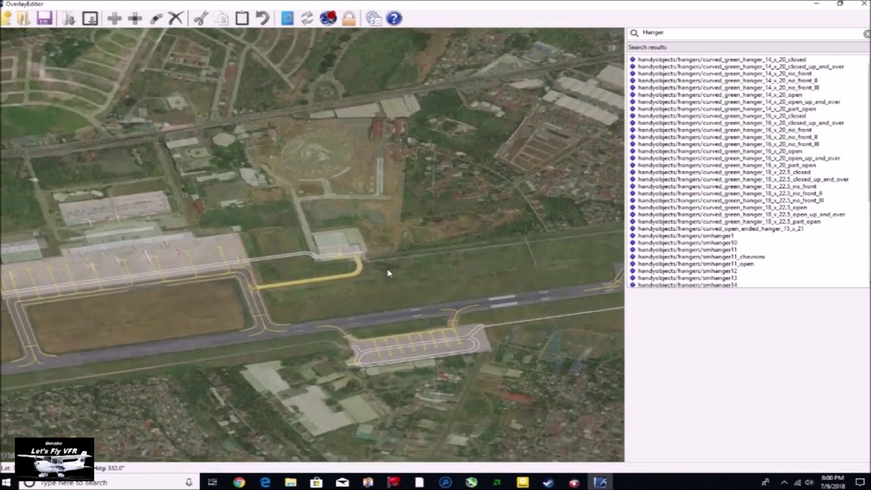
{"action": "scroll", "coordinate": [385, 272], "scroll_direction": "up", "scroll_amount": 5}
Preview several hangar models from the search results, including smhanger11_chevrons, smhanger14 and smhanger2.
{"action": "left_click", "coordinate": [685, 145]}
{"action": "left_click", "coordinate": [679, 259]}
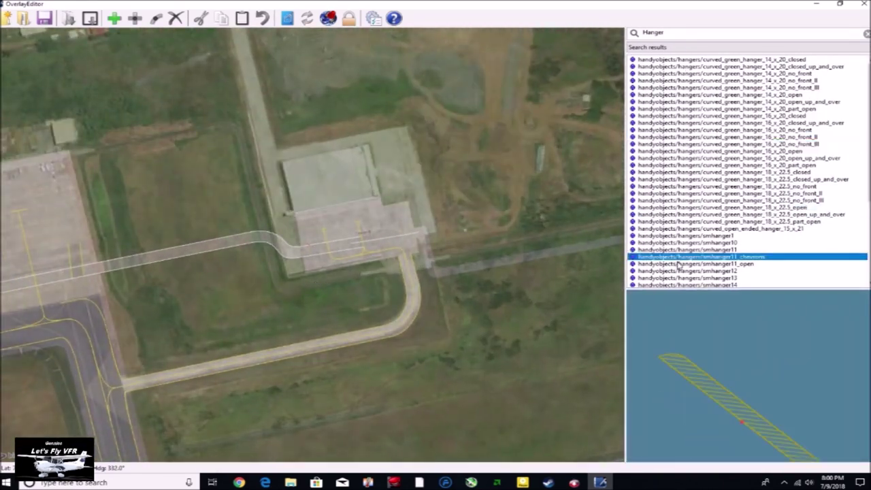
{"action": "left_click_drag", "start_coordinate": [868, 174], "coordinate": [867, 253]}
{"action": "left_click", "coordinate": [687, 236]}
{"action": "left_click", "coordinate": [684, 208]}
{"action": "left_click", "coordinate": [683, 187]}
{"action": "left_click", "coordinate": [682, 153]}
{"action": "left_click", "coordinate": [681, 158]}
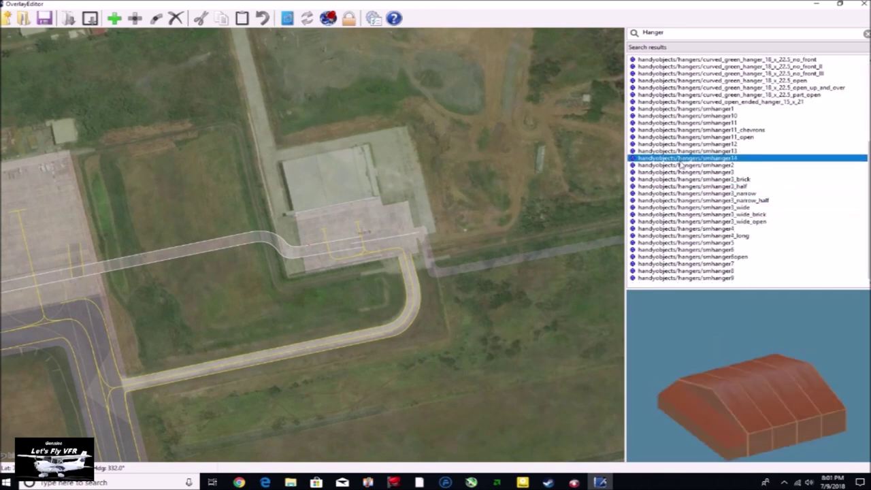
{"action": "left_click", "coordinate": [680, 165]}
Place handyobjects/hangers/smhanger11_open over the large detached building northeast of the terminal apron, turned to heading 319° to match its outline.
{"action": "left_click", "coordinate": [695, 139]}
{"action": "left_click", "coordinate": [116, 20]}
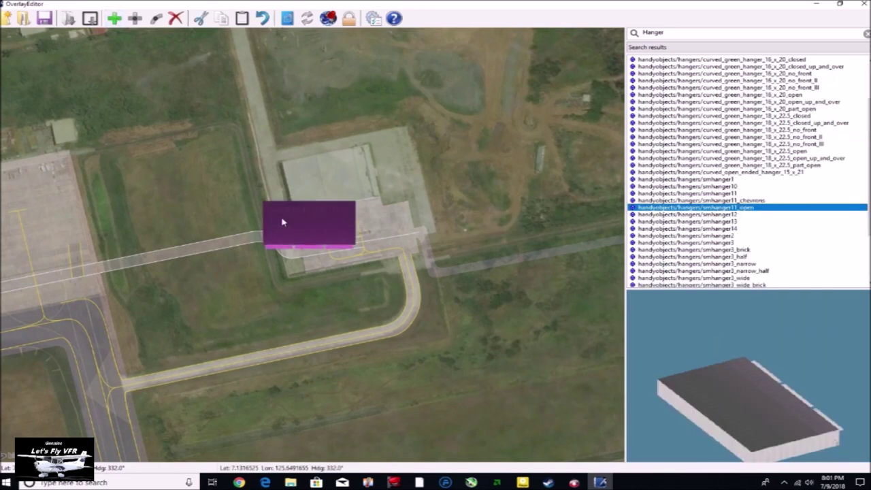
{"action": "left_click_drag", "start_coordinate": [282, 222], "coordinate": [339, 198]}
{"action": "left_click", "coordinate": [349, 227]}
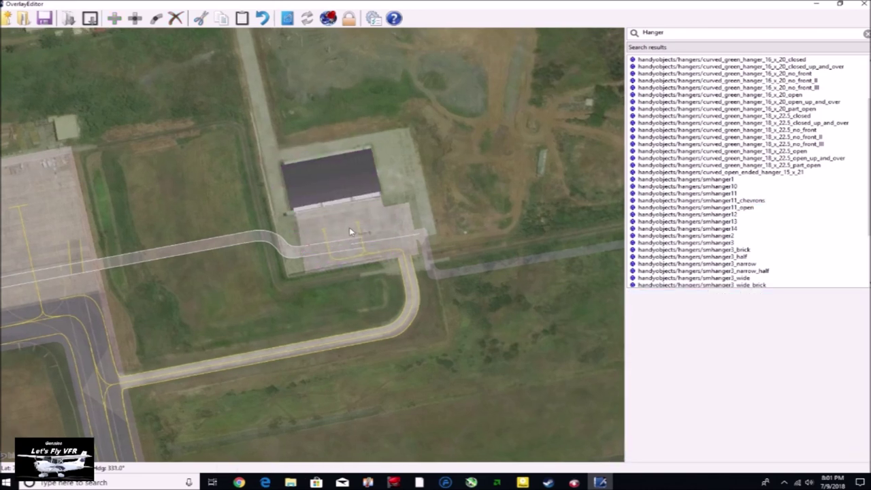
Examine the placed hangar's fit on its concrete pad from a low oblique angle and from above.
{"action": "key", "text": "Page_Down"}
{"action": "key", "text": "Page_Down"}
{"action": "key", "text": "Page_Down"}
{"action": "key", "text": "Page_Down"}
{"action": "key", "text": "Page_Down"}
{"action": "key", "text": "Page_Down"}
{"action": "key", "text": "Page_Down"}
{"action": "key", "text": "Page_Down"}
{"action": "key", "text": "Page_Down"}
{"action": "key", "text": "Page_Down"}
{"action": "key", "text": "Page_Down"}
{"action": "key", "text": "Page_Down"}
{"action": "left_click", "coordinate": [295, 225]}
{"action": "left_click_drag", "start_coordinate": [296, 226], "coordinate": [298, 225]}
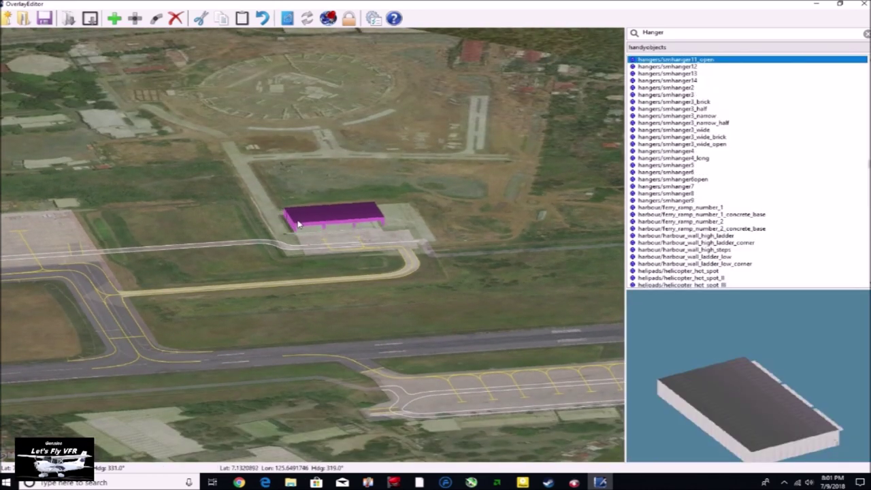
{"action": "left_click", "coordinate": [291, 270]}
{"action": "key", "text": "Page_Up"}
{"action": "key", "text": "Page_Up"}
{"action": "key", "text": "Page_Up"}
{"action": "key", "text": "Page_Up"}
{"action": "key", "text": "Page_Up"}
{"action": "key", "text": "Page_Up"}
{"action": "key", "text": "Page_Up"}
{"action": "key", "text": "Page_Up"}
{"action": "key", "text": "Page_Up"}
{"action": "key", "text": "Page_Up"}
{"action": "key", "text": "Page_Up"}
{"action": "key", "text": "Page_Up"}
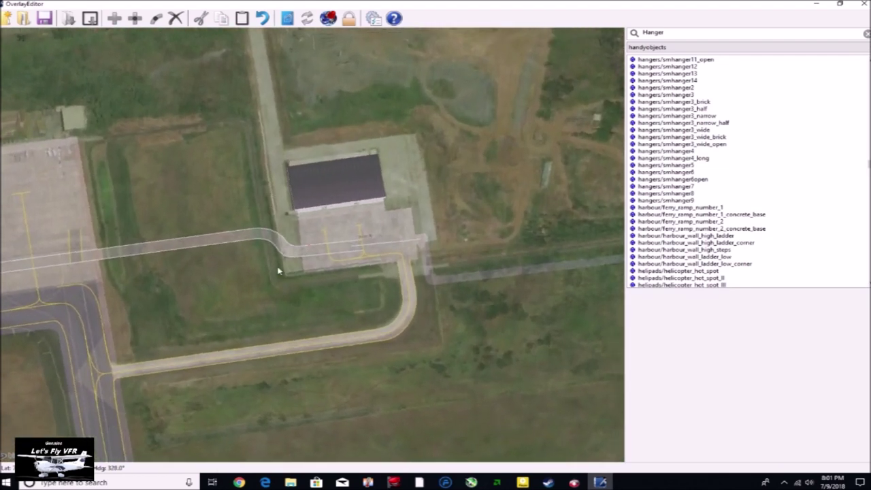
Preview more smhanger models from the handyobjects library for the small building beside the terminal apron.
{"action": "key", "text": "Left"}
{"action": "key", "text": "Left"}
{"action": "key", "text": "Left"}
{"action": "key", "text": "Left"}
{"action": "key", "text": "Left"}
{"action": "key", "text": "Left"}
{"action": "key", "text": "Left"}
{"action": "key", "text": "Left"}
{"action": "key", "text": "Up"}
{"action": "key", "text": "Up"}
{"action": "key", "text": "Up"}
{"action": "key", "text": "Up"}
{"action": "key", "text": "Up"}
{"action": "key", "text": "Up"}
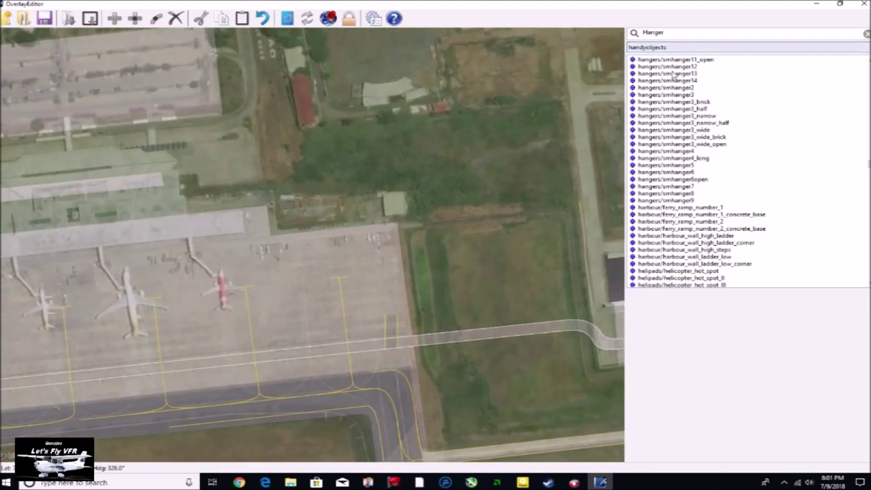
{"action": "left_click", "coordinate": [673, 81]}
{"action": "left_click", "coordinate": [675, 94]}
{"action": "left_click", "coordinate": [682, 109]}
Search the object library for "green" and preview several of the results.
{"action": "type", "text": "green"}
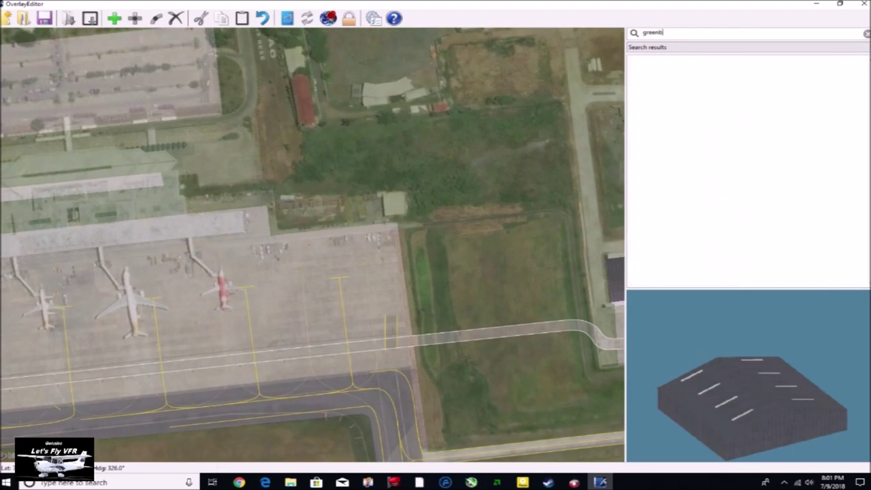
{"action": "left_click", "coordinate": [703, 208]}
{"action": "left_click", "coordinate": [701, 180]}
{"action": "left_click", "coordinate": [690, 256]}
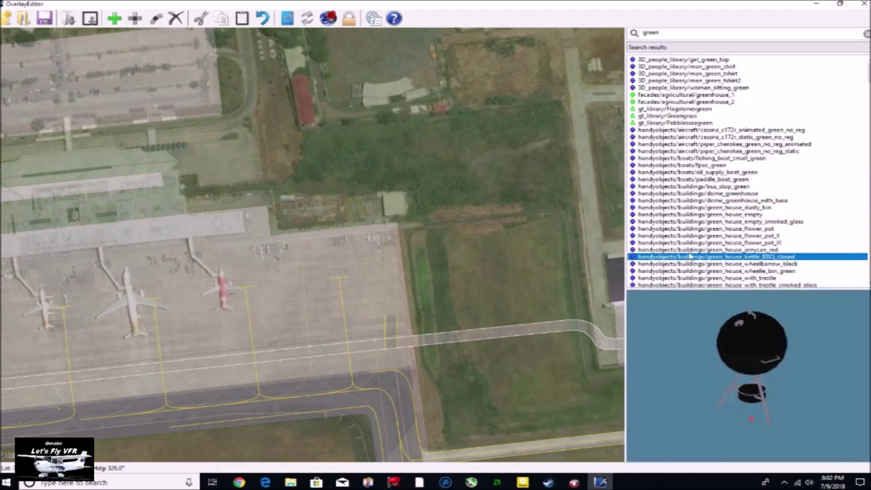
{"action": "scroll", "coordinate": [689, 252], "scroll_direction": "down", "scroll_amount": 7}
{"action": "left_click", "coordinate": [688, 250]}
{"action": "left_click", "coordinate": [689, 243]}
Place curved_green_hanger_14_x_20_closed_up_and_over on the small pale-roofed building behind the terminal apron's corner.
{"action": "left_click", "coordinate": [752, 165]}
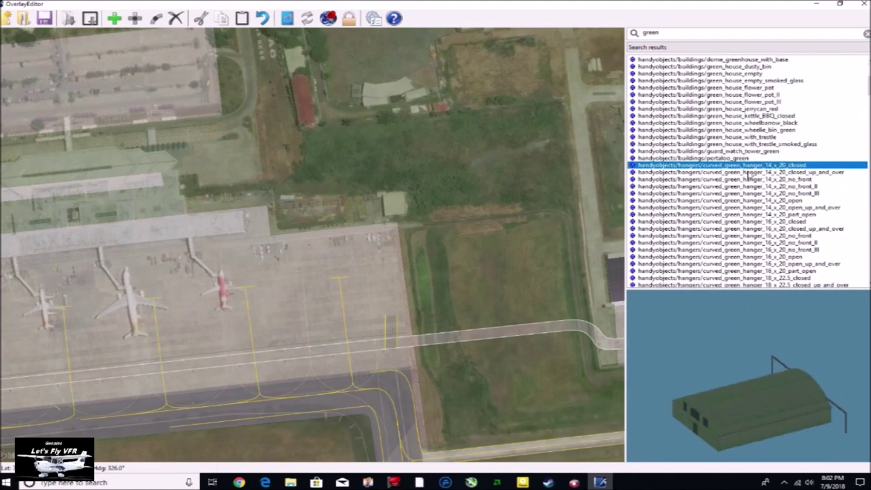
{"action": "left_click", "coordinate": [751, 173]}
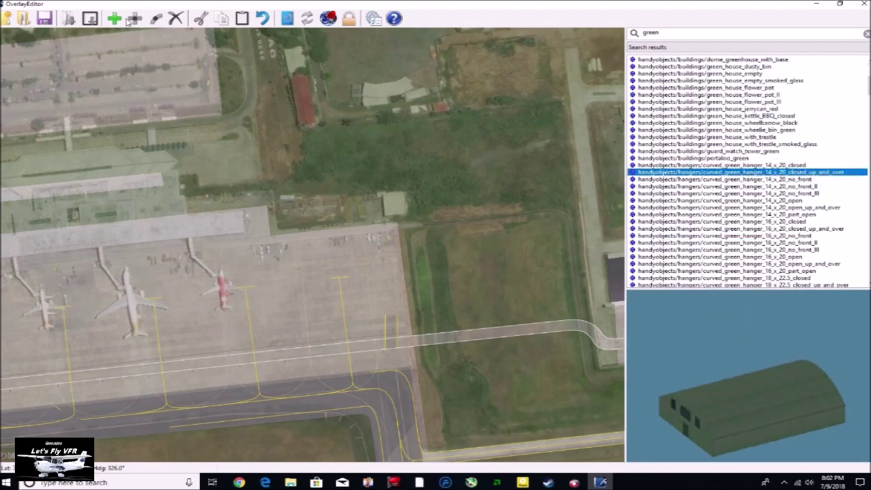
{"action": "left_click", "coordinate": [393, 202]}
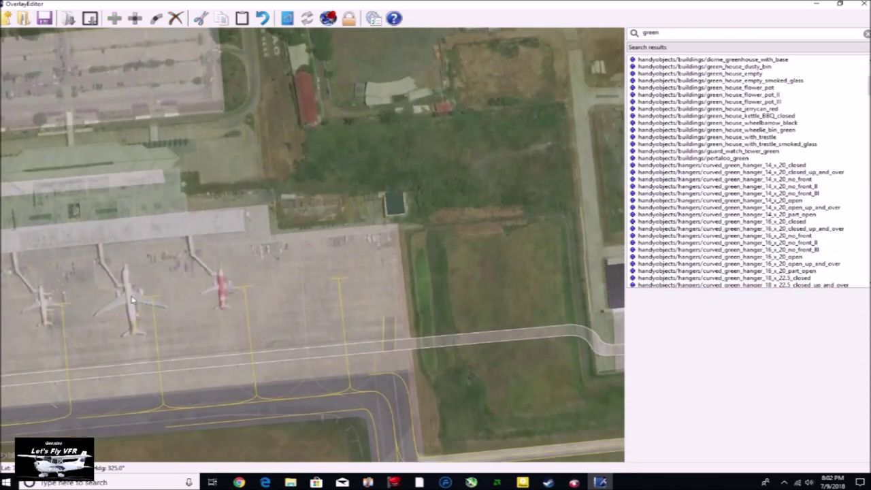
Examine the terminal building's shape in the browser's Google Maps 3D view and the airport photos.
{"action": "scroll", "coordinate": [105, 349], "scroll_direction": "up", "scroll_amount": 1}
{"action": "middle_click_drag", "start_coordinate": [106, 349], "coordinate": [352, 351]}
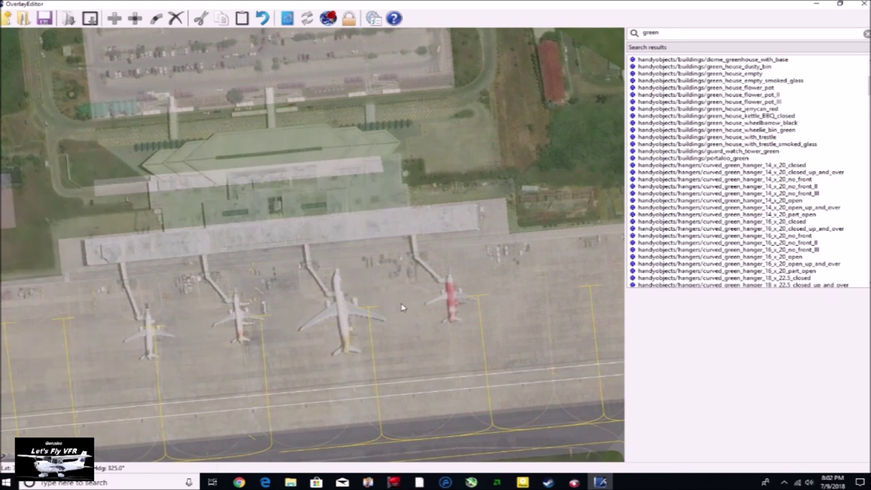
{"action": "left_click", "coordinate": [239, 432]}
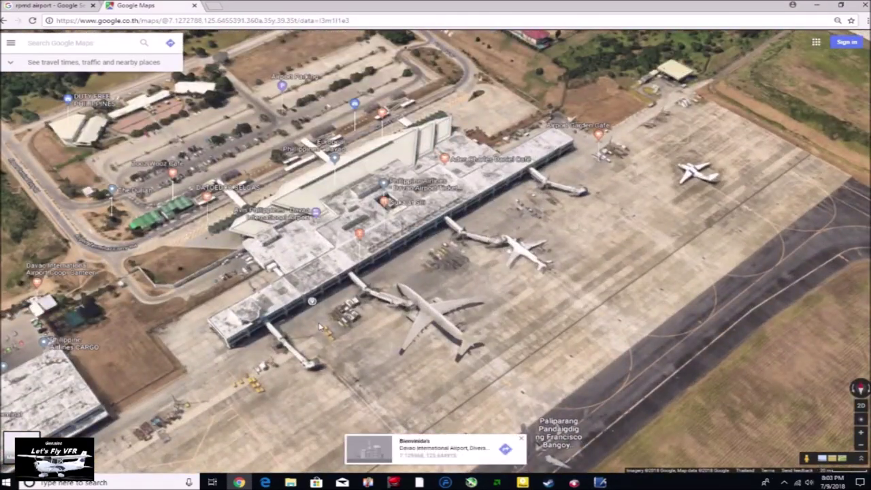
{"action": "scroll", "coordinate": [291, 279], "scroll_direction": "down", "scroll_amount": 3}
{"action": "left_click", "coordinate": [71, 8]}
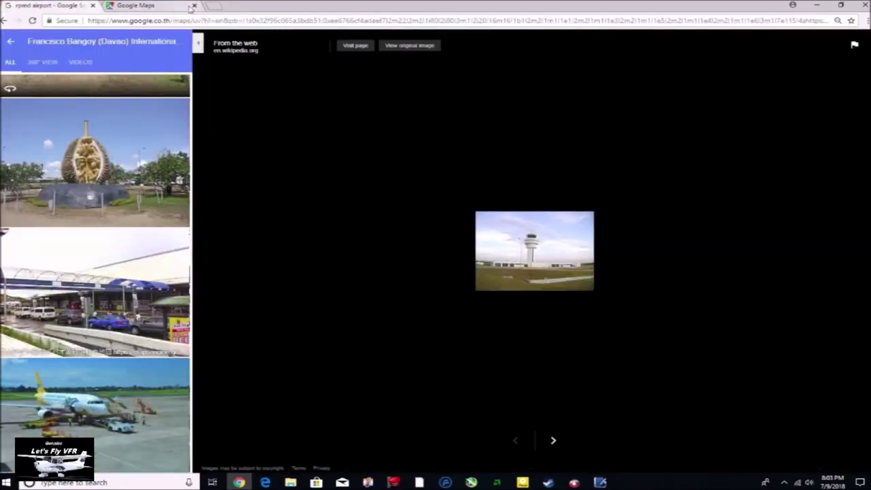
Return to OverlayEditor, search the object library for "fac" and preview facade models suitable for the terminal.
{"action": "left_click", "coordinate": [819, 4]}
{"action": "type", "text": "fac"}
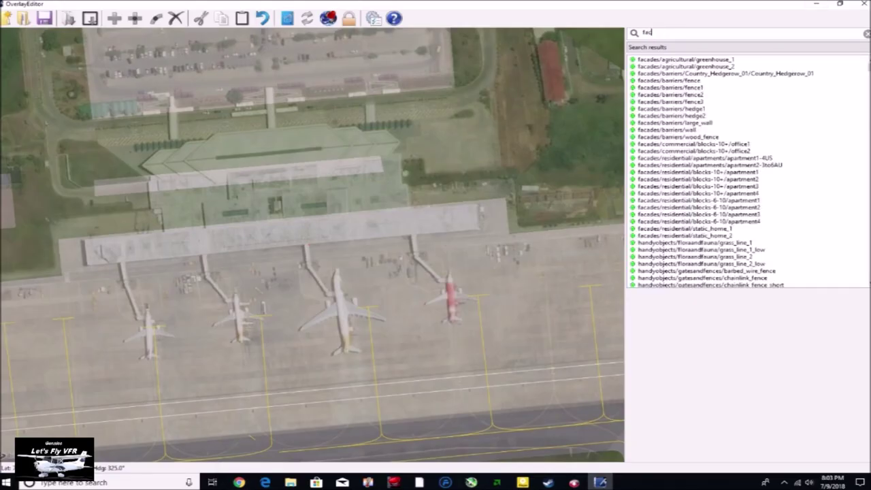
{"action": "left_click", "coordinate": [663, 173]}
{"action": "left_click", "coordinate": [660, 230]}
{"action": "scroll", "coordinate": [707, 144], "scroll_direction": "down", "scroll_amount": 10}
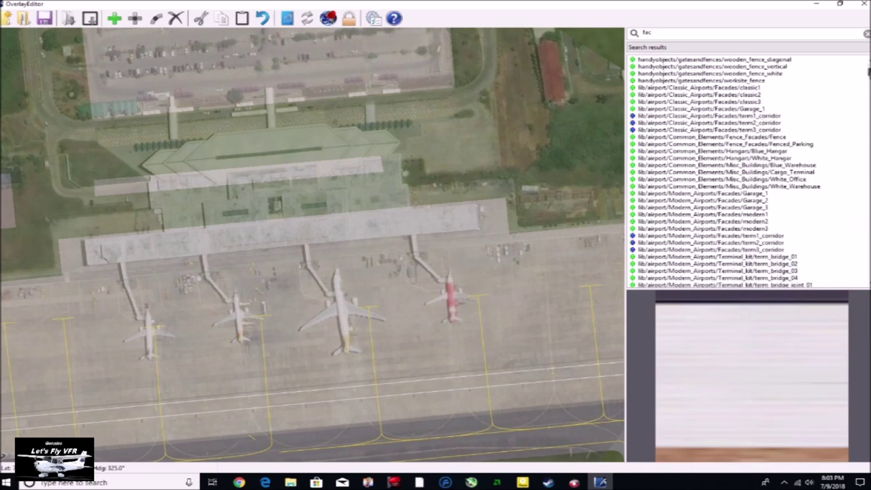
{"action": "left_click", "coordinate": [701, 151]}
{"action": "left_click", "coordinate": [690, 175]}
{"action": "left_click", "coordinate": [720, 259]}
{"action": "scroll", "coordinate": [728, 258], "scroll_direction": "down", "scroll_amount": 10}
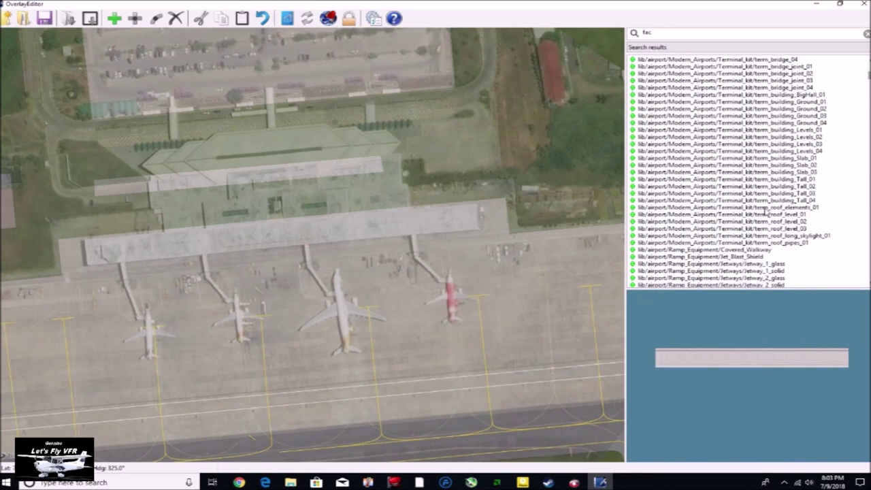
{"action": "left_click", "coordinate": [742, 256]}
{"action": "left_click", "coordinate": [739, 285]}
{"action": "scroll", "coordinate": [733, 226], "scroll_direction": "down", "scroll_amount": 20}
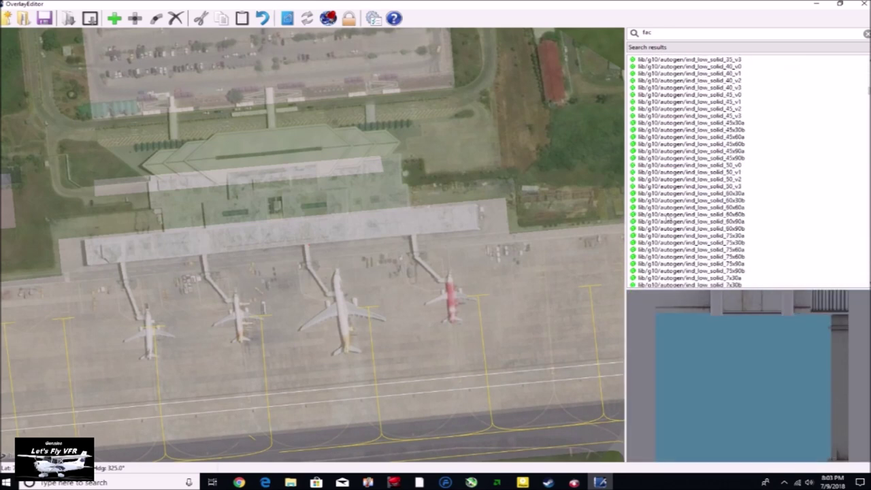
Search the object library for "term" and preview FJS, handyobjects and Modern_Airports terminal models.
{"action": "type", "text": "term"}
{"action": "left_click", "coordinate": [669, 59]}
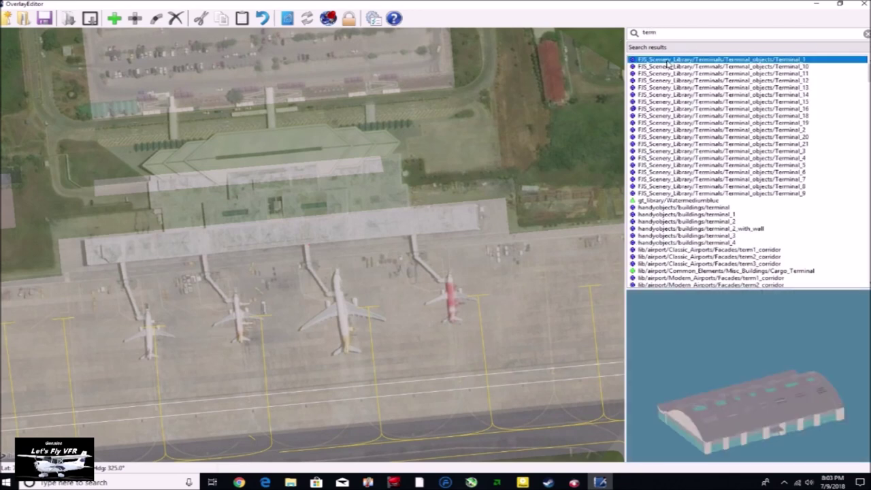
{"action": "left_click", "coordinate": [670, 67]}
{"action": "left_click", "coordinate": [675, 87]}
{"action": "left_click", "coordinate": [680, 207]}
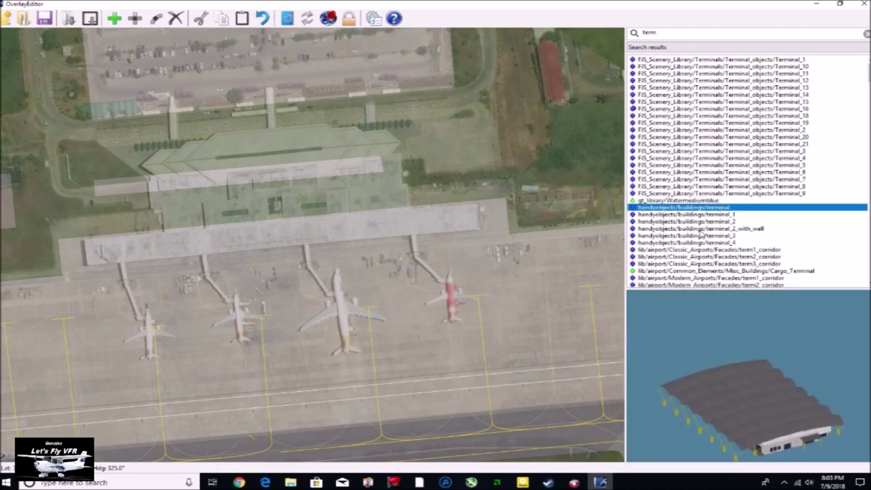
{"action": "scroll", "coordinate": [733, 198], "scroll_direction": "down", "scroll_amount": 17}
{"action": "left_click", "coordinate": [734, 164]}
{"action": "left_click", "coordinate": [733, 186]}
{"action": "left_click", "coordinate": [734, 235]}
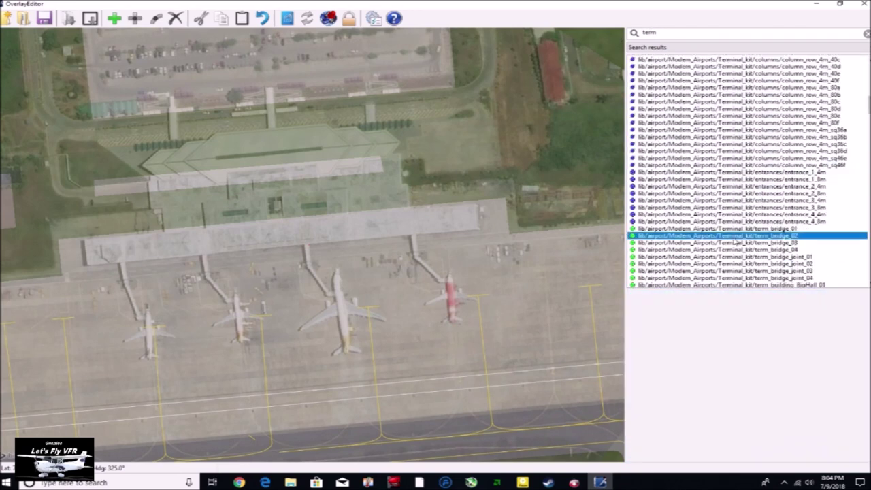
Preview terminal models from the NAPS_library results, including NAPS_KIAH_Terminal_A.
{"action": "scroll", "coordinate": [734, 236], "scroll_direction": "down", "scroll_amount": 10}
{"action": "scroll", "coordinate": [783, 170], "scroll_direction": "down", "scroll_amount": 6}
{"action": "left_click", "coordinate": [790, 123]}
{"action": "left_click", "coordinate": [785, 130]}
{"action": "left_click", "coordinate": [787, 243]}
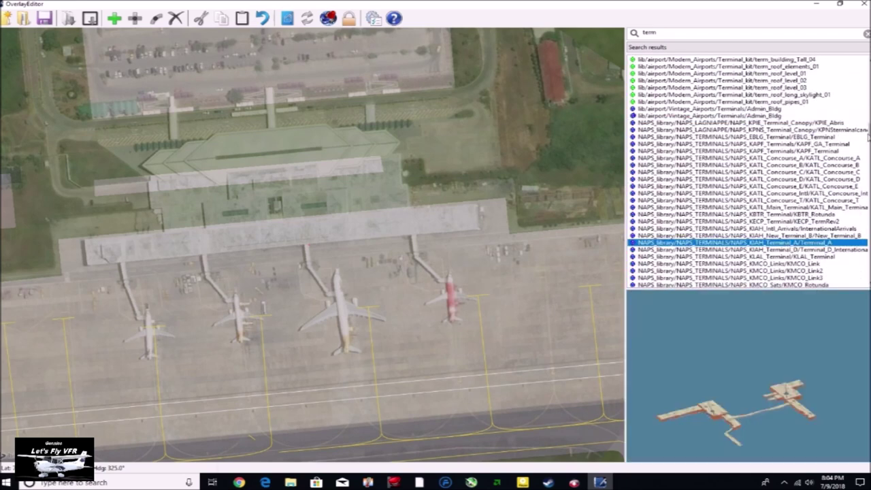
{"action": "scroll", "coordinate": [785, 238], "scroll_direction": "down", "scroll_amount": 10}
{"action": "left_click", "coordinate": [771, 179]}
{"action": "left_click", "coordinate": [742, 243]}
Try adding the NAPS_library ParkingEntrance_PHOG object at the terminal, and delete it.
{"action": "left_click", "coordinate": [770, 229]}
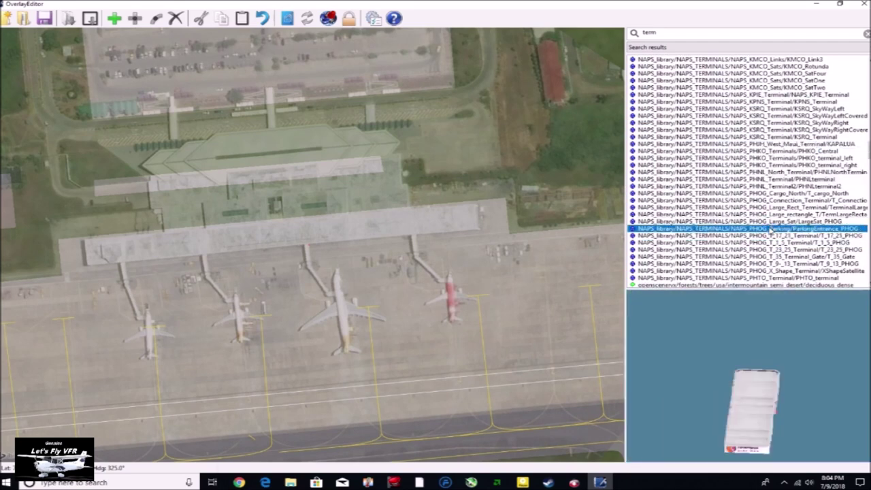
{"action": "left_click", "coordinate": [112, 23]}
{"action": "key", "text": "Delete"}
Preview terminal, gate block and pier models from the RE_Library results, including RE_Pier_45m_dbl_a.
{"action": "scroll", "coordinate": [728, 211], "scroll_direction": "down", "scroll_amount": 7}
{"action": "left_click", "coordinate": [719, 257]}
{"action": "scroll", "coordinate": [719, 259], "scroll_direction": "down", "scroll_amount": 10}
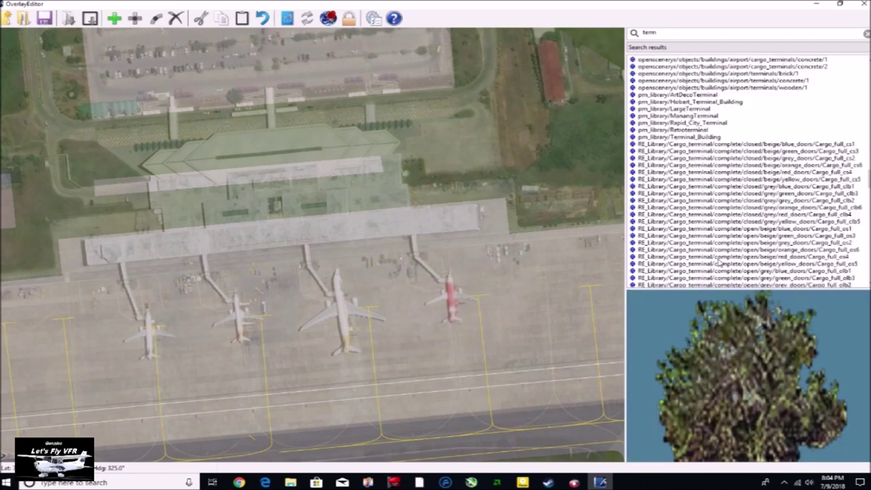
{"action": "scroll", "coordinate": [716, 253], "scroll_direction": "down", "scroll_amount": 20}
{"action": "left_click", "coordinate": [711, 249]}
{"action": "left_click", "coordinate": [702, 215]}
{"action": "left_click", "coordinate": [695, 130]}
{"action": "scroll", "coordinate": [692, 186], "scroll_direction": "down", "scroll_amount": 15}
{"action": "left_click", "coordinate": [701, 151]}
{"action": "scroll", "coordinate": [701, 152], "scroll_direction": "down", "scroll_amount": 15}
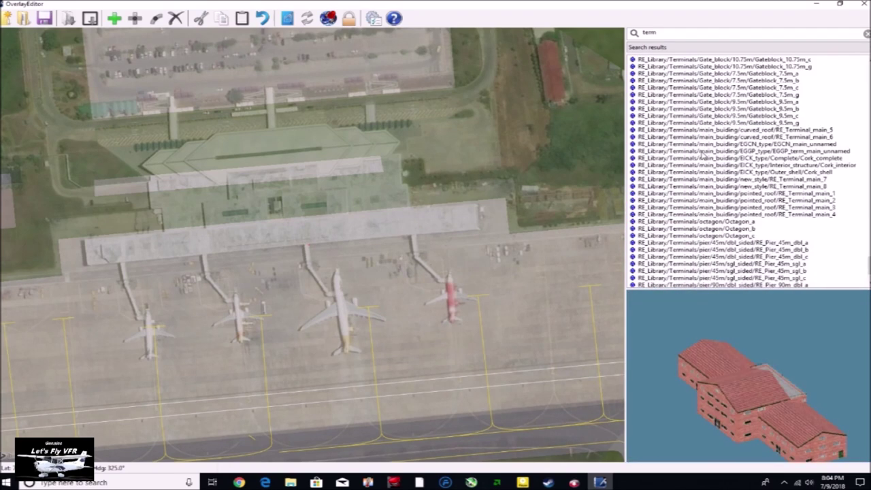
{"action": "left_click", "coordinate": [748, 186]}
{"action": "left_click", "coordinate": [751, 194]}
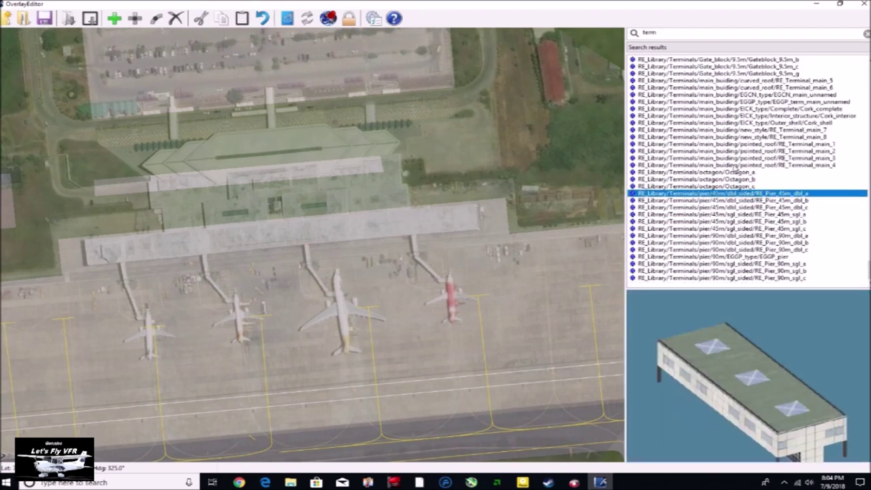
Browse the opensceneryx/facades, RD_Library and Uncategorised categories for a suitable terminal building.
{"action": "scroll", "coordinate": [736, 173], "scroll_direction": "up", "scroll_amount": 20}
{"action": "left_click", "coordinate": [645, 47]}
{"action": "left_click", "coordinate": [653, 121]}
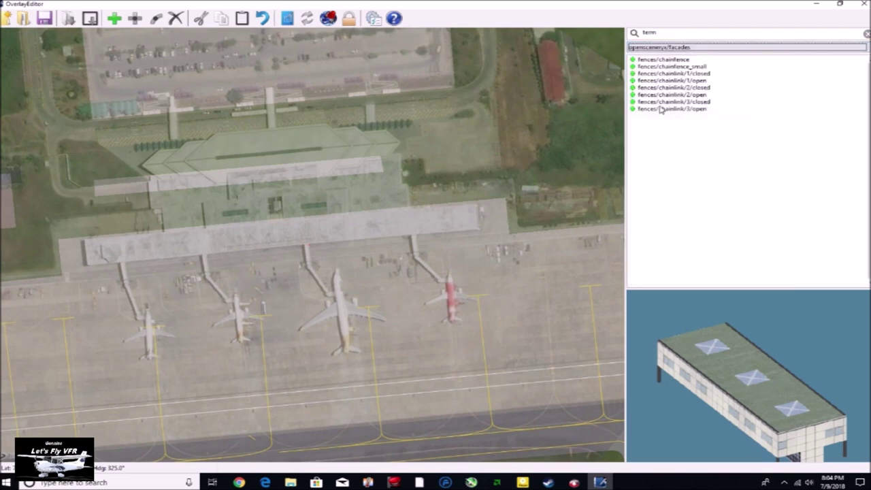
{"action": "left_click", "coordinate": [651, 47]}
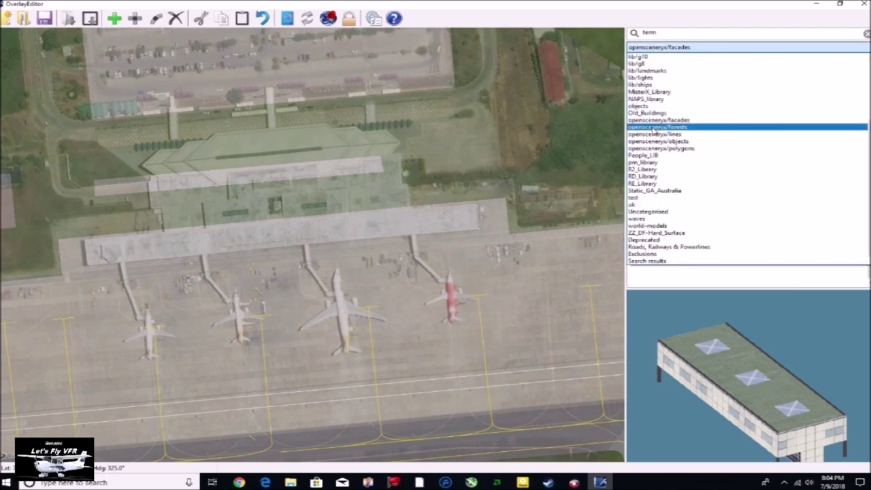
{"action": "left_click", "coordinate": [641, 176]}
{"action": "left_click", "coordinate": [650, 47]}
{"action": "left_click", "coordinate": [643, 217]}
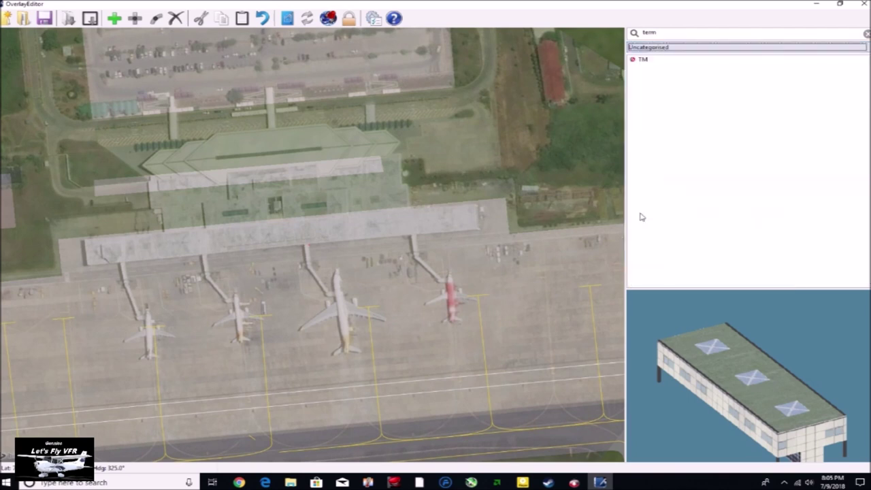
Browse the remaining library categories, including uk, and preview its terraced house models as terminal candidates.
{"action": "left_click", "coordinate": [711, 47]}
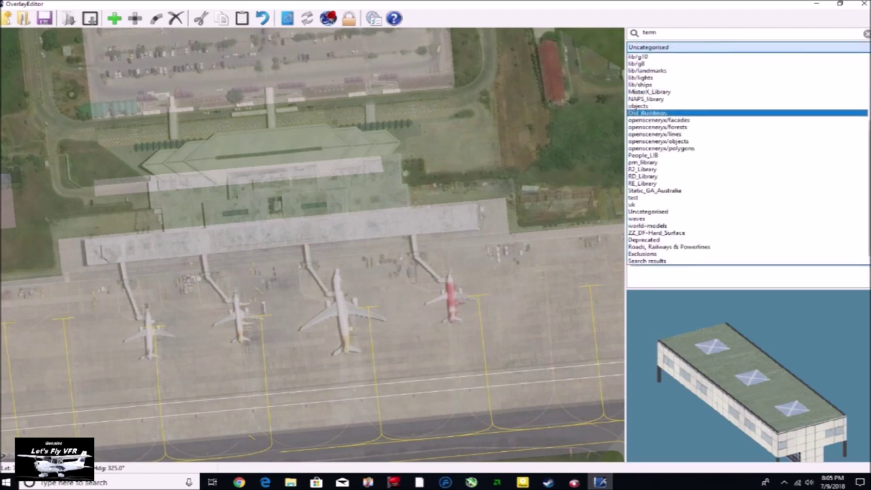
{"action": "left_click", "coordinate": [640, 229]}
{"action": "left_click", "coordinate": [646, 47]}
{"action": "left_click", "coordinate": [640, 197]}
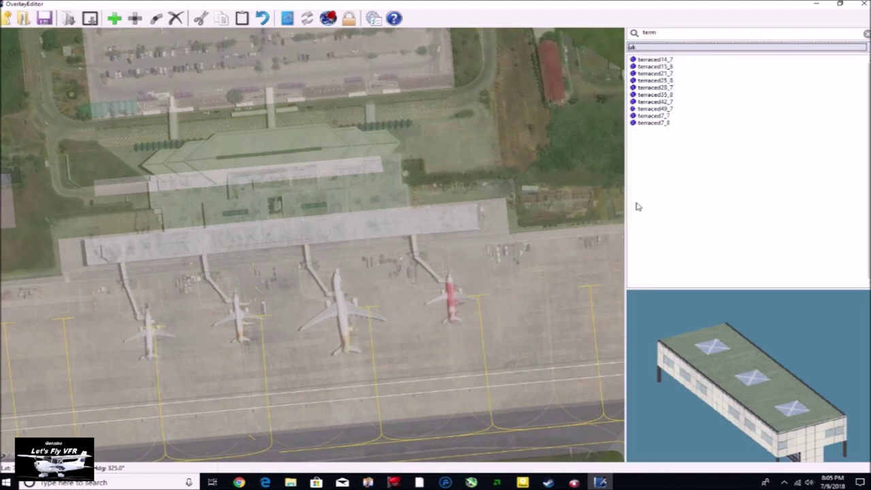
{"action": "left_click", "coordinate": [647, 96]}
{"action": "left_click", "coordinate": [649, 67]}
{"action": "left_click", "coordinate": [648, 47]}
{"action": "left_click", "coordinate": [647, 47]}
{"action": "left_click", "coordinate": [645, 47]}
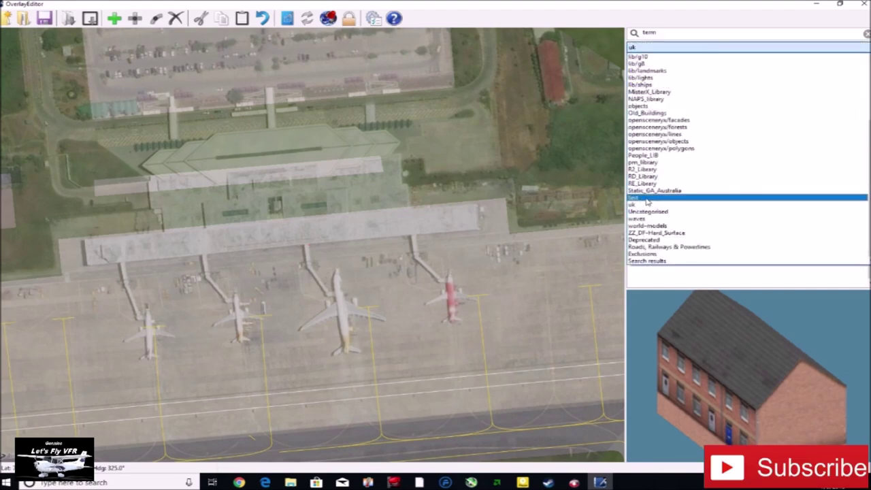
Look through the RE_Library results for a suitable terminal, checking the Cargo_terminal main and office variants.
{"action": "left_click", "coordinate": [643, 184]}
{"action": "left_click", "coordinate": [643, 185]}
{"action": "left_click", "coordinate": [657, 136]}
{"action": "left_click", "coordinate": [673, 117]}
{"action": "left_click", "coordinate": [715, 271]}
{"action": "scroll", "coordinate": [717, 273], "scroll_direction": "down", "scroll_amount": 20}
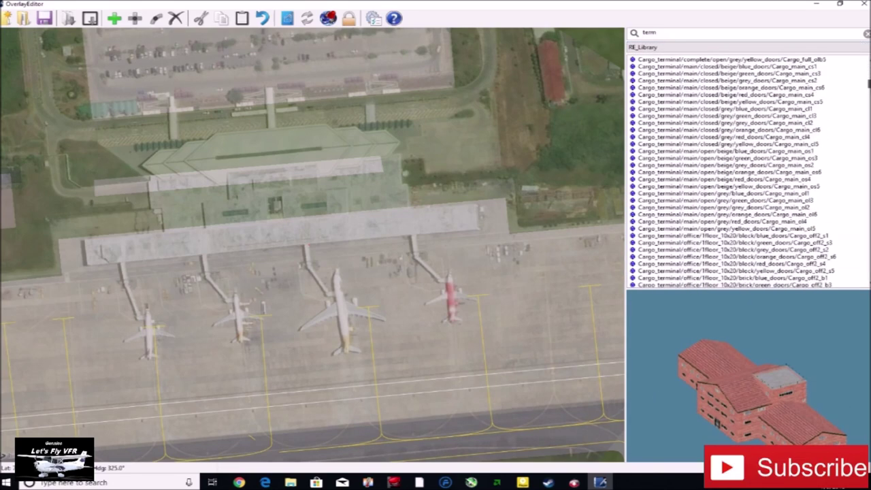
{"action": "left_click", "coordinate": [758, 274]}
{"action": "mouse_move", "coordinate": [869, 88]}
{"action": "left_mouse_down"}
{"action": "mouse_move", "coordinate": [869, 241]}
{"action": "mouse_move", "coordinate": [869, 88]}
{"action": "left_mouse_up"}
Search the library for "Fac" and choose the Common_Elements/Misc_Buildings/White_Office facade.
{"action": "left_click_drag", "start_coordinate": [658, 32], "coordinate": [624, 36]}
{"action": "type", "text": "Fac"}
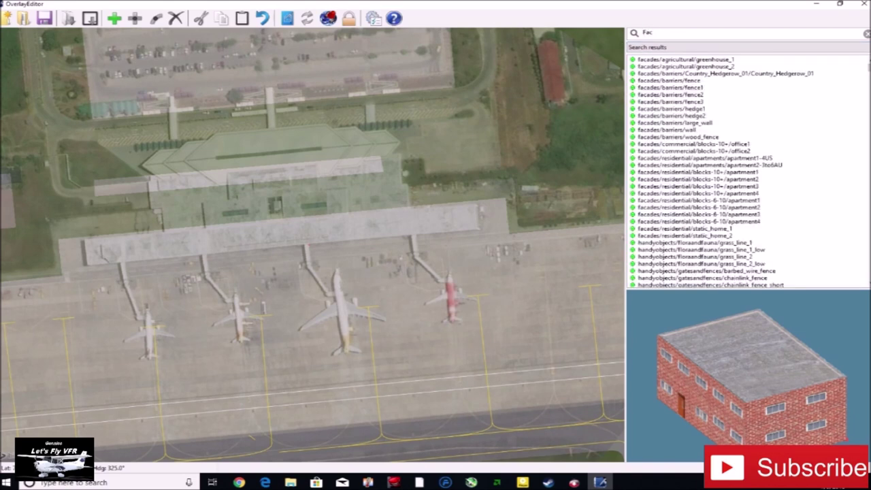
{"action": "left_click", "coordinate": [690, 145]}
{"action": "left_click", "coordinate": [687, 200]}
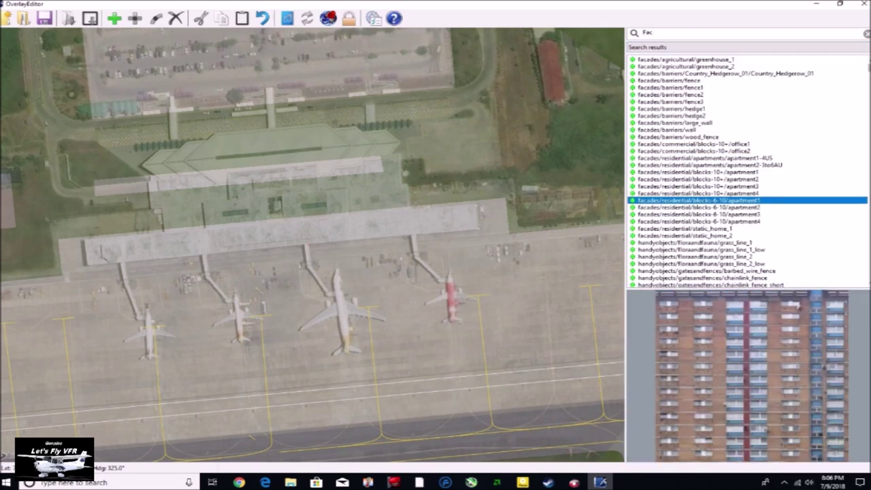
{"action": "scroll", "coordinate": [683, 272], "scroll_direction": "down", "scroll_amount": 2}
{"action": "scroll", "coordinate": [767, 248], "scroll_direction": "down", "scroll_amount": 8}
{"action": "left_click", "coordinate": [767, 249]}
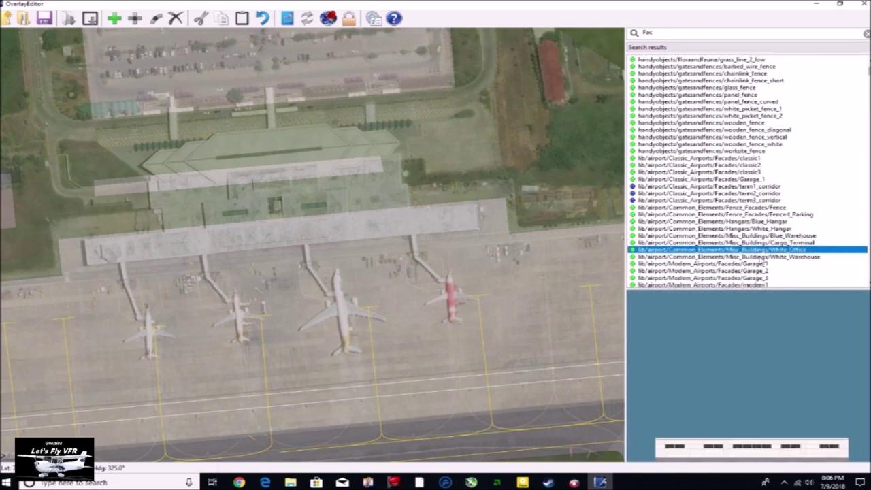
Add the White_Office facade over the terminal and fit its nodes to the pier end near the red aircraft.
{"action": "left_click", "coordinate": [116, 18]}
{"action": "left_click_drag", "start_coordinate": [481, 400], "coordinate": [479, 230]}
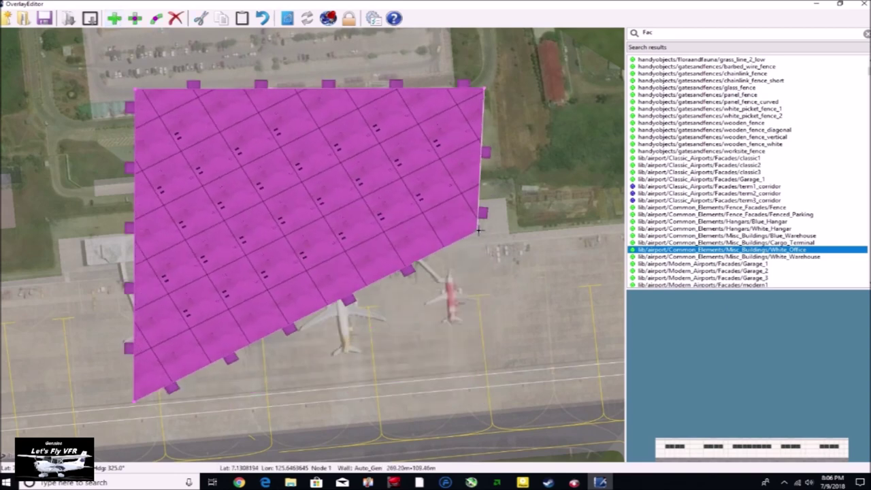
{"action": "left_click_drag", "start_coordinate": [481, 89], "coordinate": [475, 202]}
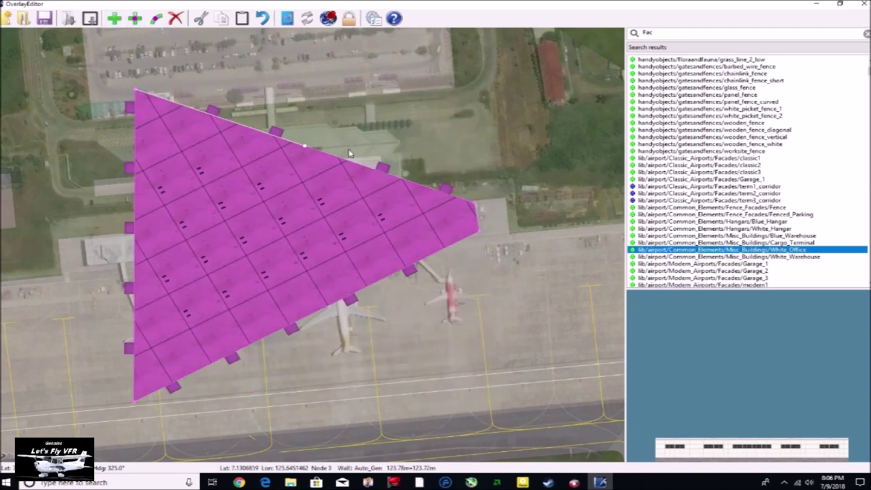
{"action": "left_click_drag", "start_coordinate": [349, 153], "coordinate": [412, 205]}
{"action": "scroll", "coordinate": [497, 183], "scroll_direction": "up", "scroll_amount": 5}
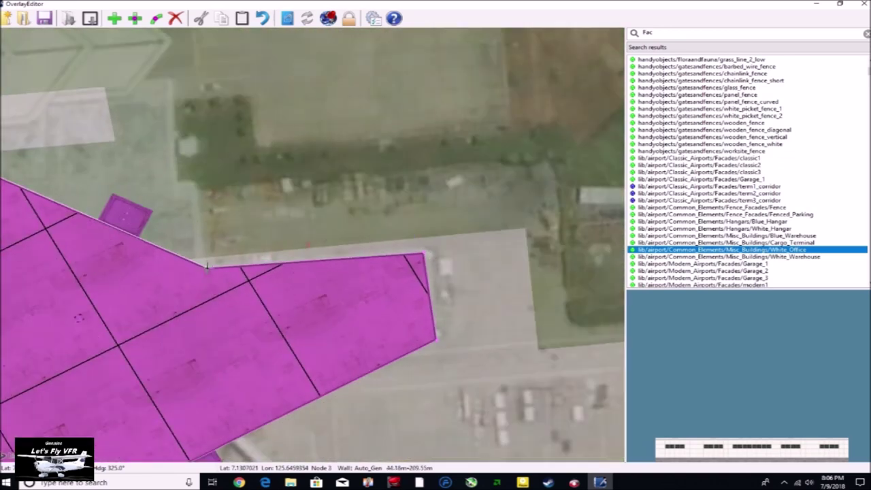
{"action": "mouse_move", "coordinate": [207, 265]}
{"action": "left_mouse_down"}
{"action": "mouse_move", "coordinate": [101, 371]}
{"action": "mouse_move", "coordinate": [213, 275]}
{"action": "mouse_move", "coordinate": [206, 275]}
{"action": "left_mouse_up"}
{"action": "scroll", "coordinate": [184, 230], "scroll_direction": "down", "scroll_amount": 3}
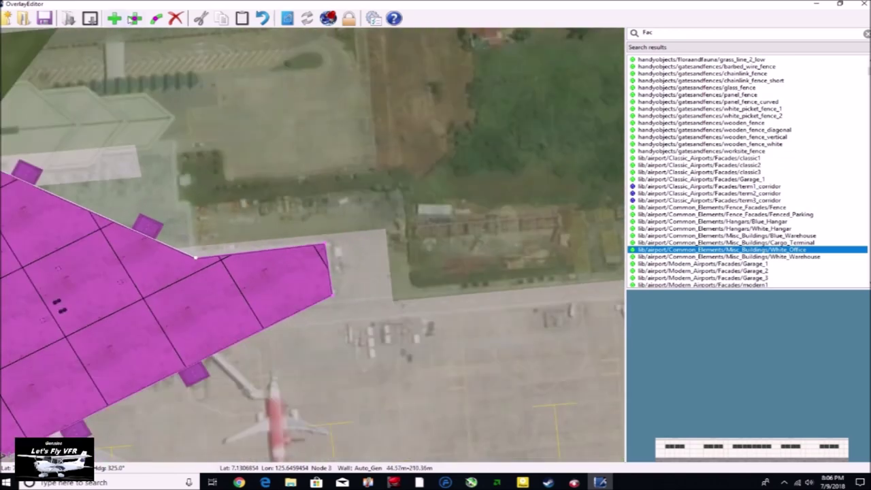
Add a node where the terminal's side wall leaves the pier, and align the facade's apron-side edge with the pier.
{"action": "left_click", "coordinate": [133, 19]}
{"action": "scroll", "coordinate": [61, 240], "scroll_direction": "down", "scroll_amount": 3}
{"action": "middle_click_drag", "start_coordinate": [61, 239], "coordinate": [227, 284]}
{"action": "left_click_drag", "start_coordinate": [139, 222], "coordinate": [302, 263]}
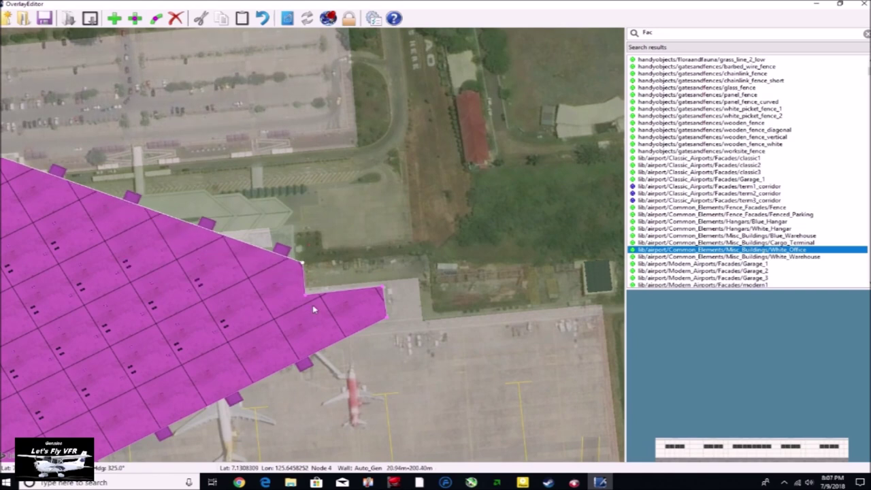
{"action": "scroll", "coordinate": [276, 395], "scroll_direction": "down", "scroll_amount": 3}
{"action": "left_click_drag", "start_coordinate": [167, 382], "coordinate": [144, 324]}
{"action": "scroll", "coordinate": [345, 388], "scroll_direction": "up", "scroll_amount": 1}
{"action": "scroll", "coordinate": [345, 390], "scroll_direction": "up", "scroll_amount": 2}
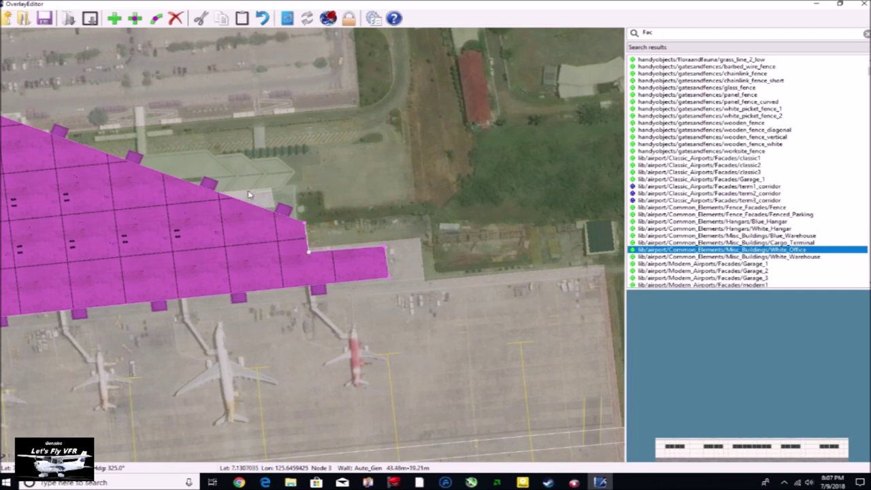
Trace the stepped side wall and chamfered roof corner on the red aircraft's side of the terminal with additional facade nodes.
{"action": "left_click_drag", "start_coordinate": [141, 163], "coordinate": [296, 224]}
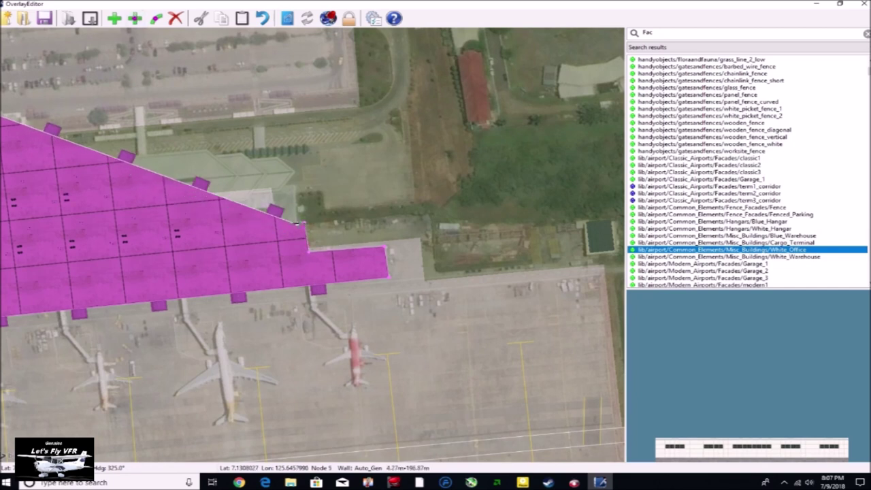
{"action": "left_click_drag", "start_coordinate": [141, 170], "coordinate": [297, 187]}
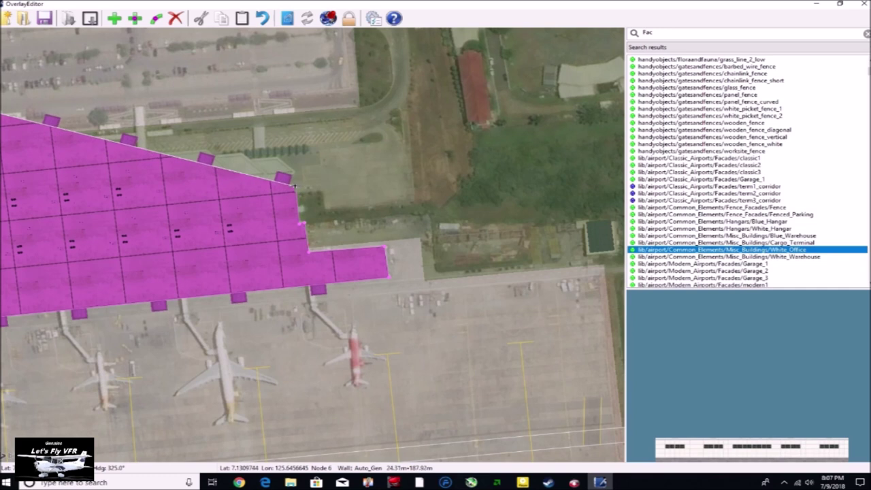
{"action": "left_click_drag", "start_coordinate": [136, 142], "coordinate": [287, 185]}
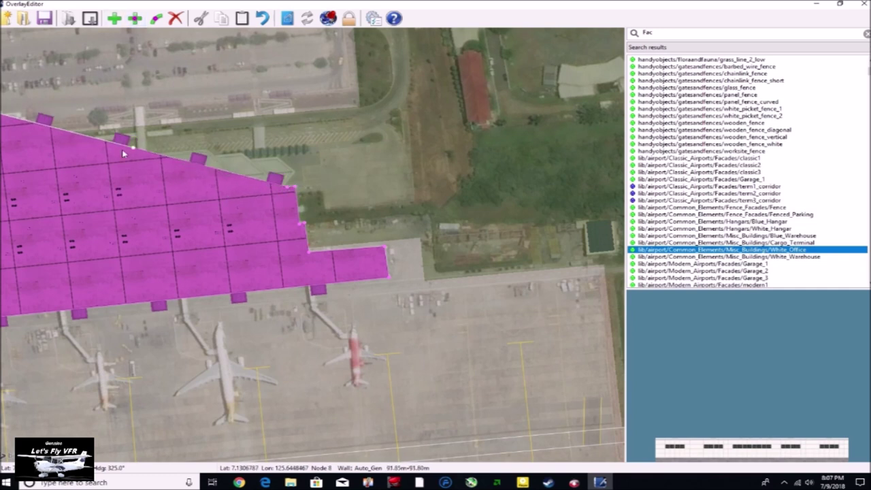
{"action": "left_click_drag", "start_coordinate": [124, 154], "coordinate": [294, 171]}
{"action": "left_click_drag", "start_coordinate": [136, 139], "coordinate": [278, 159]}
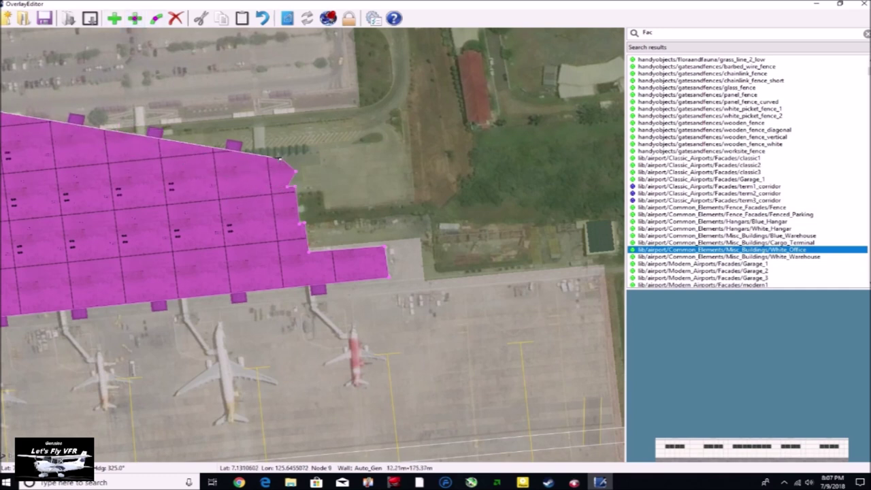
{"action": "left_click_drag", "start_coordinate": [179, 129], "coordinate": [244, 152]}
Add nodes along the facade's car-park-facing edge to follow the terminal's stepped roofline around to the opposite corner.
{"action": "left_click", "coordinate": [134, 18]}
{"action": "middle_click_drag", "start_coordinate": [92, 128], "coordinate": [270, 139]}
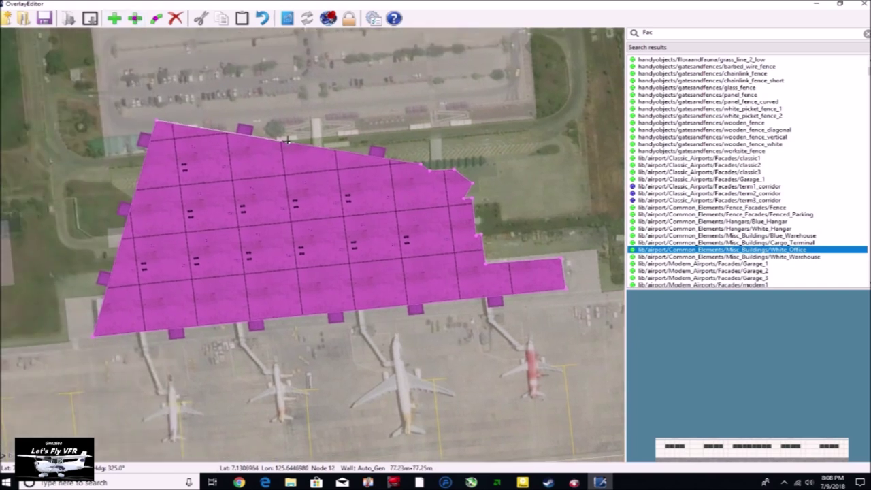
{"action": "left_click_drag", "start_coordinate": [288, 142], "coordinate": [395, 168]}
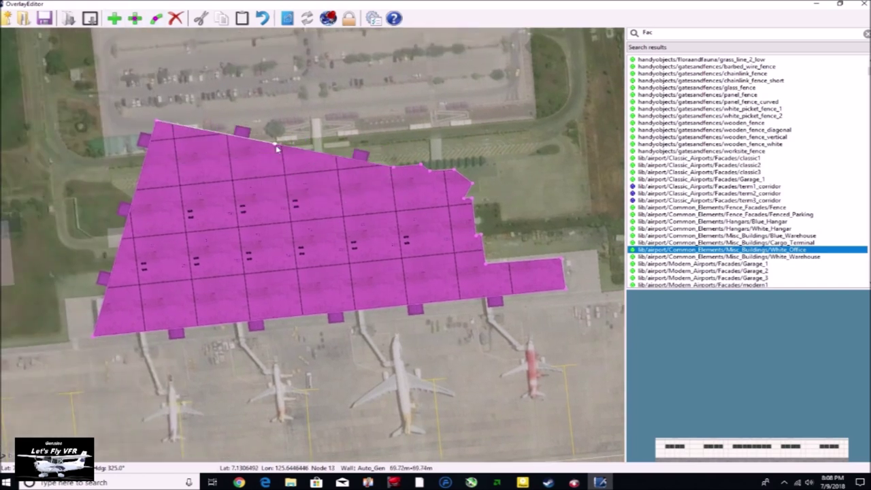
{"action": "left_click_drag", "start_coordinate": [271, 140], "coordinate": [246, 174]}
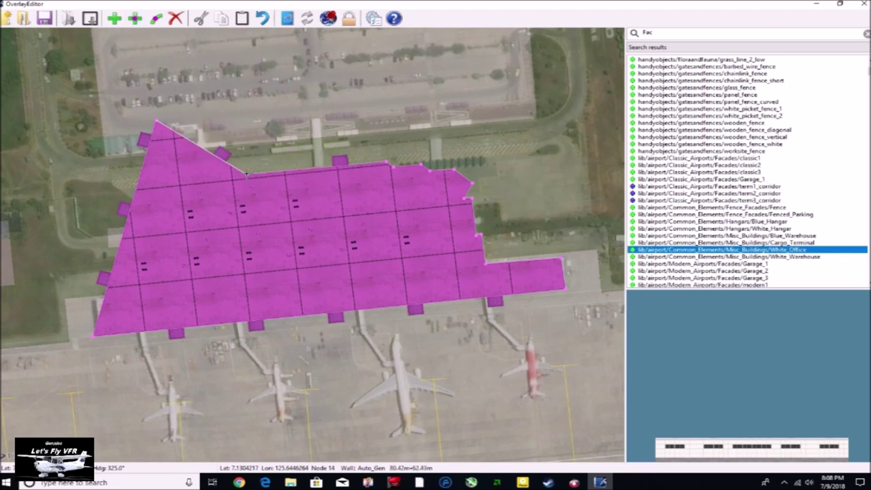
{"action": "left_click_drag", "start_coordinate": [151, 132], "coordinate": [246, 178]}
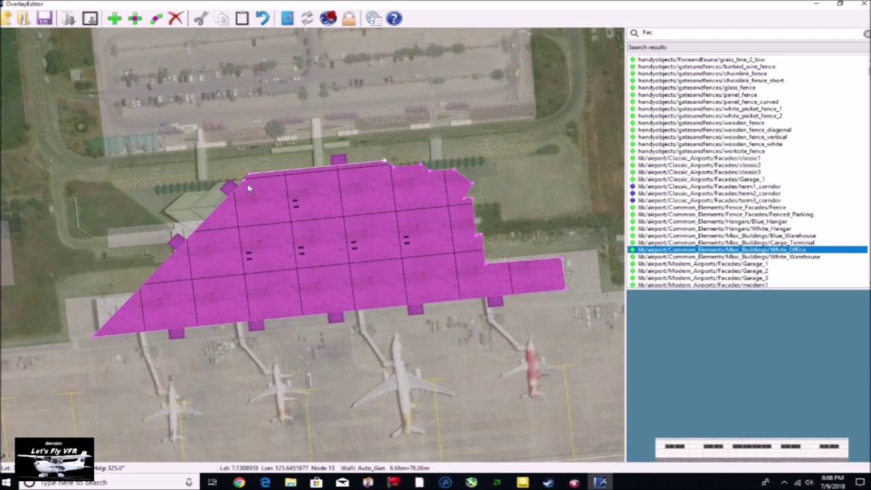
{"action": "left_click_drag", "start_coordinate": [169, 261], "coordinate": [226, 184]}
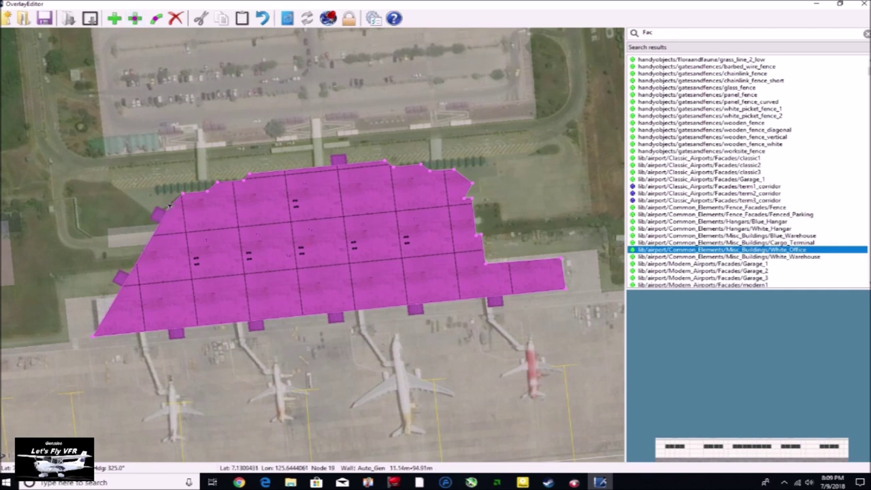
{"action": "left_click_drag", "start_coordinate": [128, 277], "coordinate": [178, 222]}
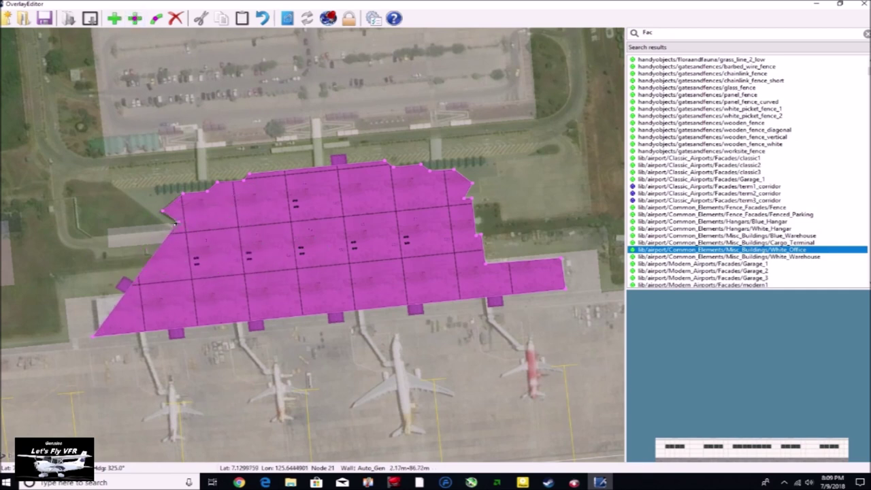
Trace the notched side wall opposite the red aircraft down to the pier with additional facade nodes.
{"action": "scroll", "coordinate": [174, 222], "scroll_direction": "up", "scroll_amount": 4}
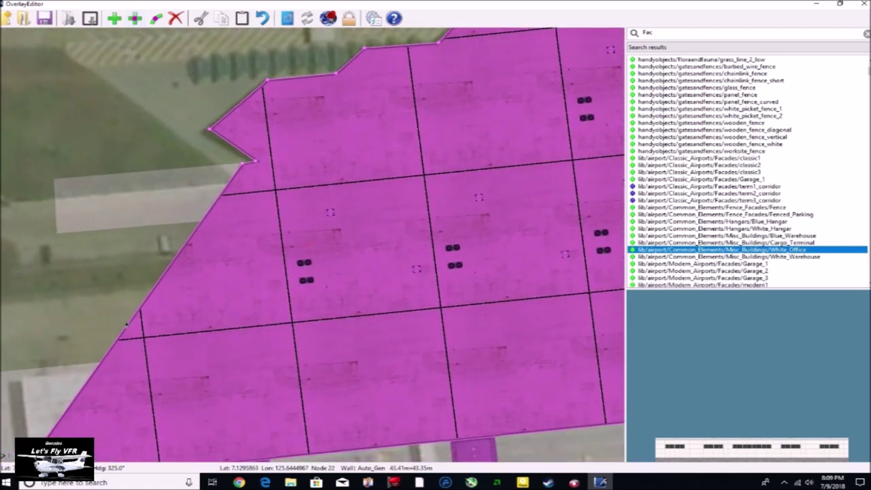
{"action": "left_click_drag", "start_coordinate": [281, 206], "coordinate": [243, 180]}
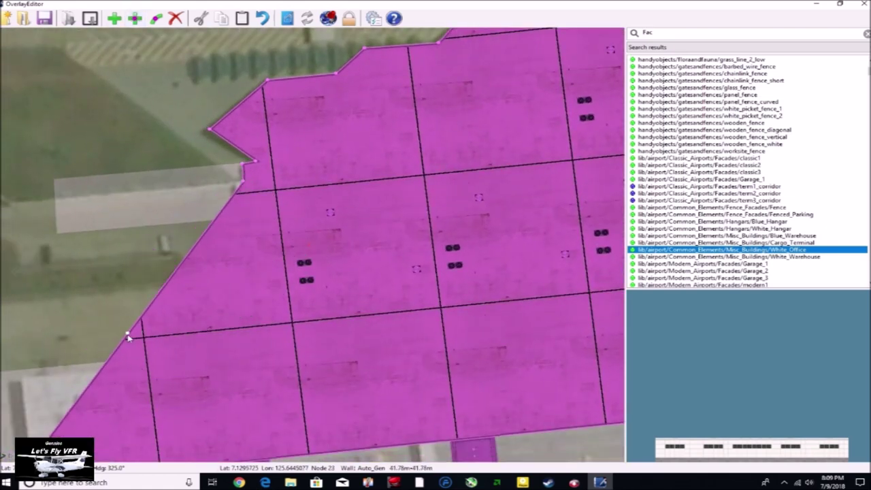
{"action": "left_click_drag", "start_coordinate": [128, 336], "coordinate": [233, 179]}
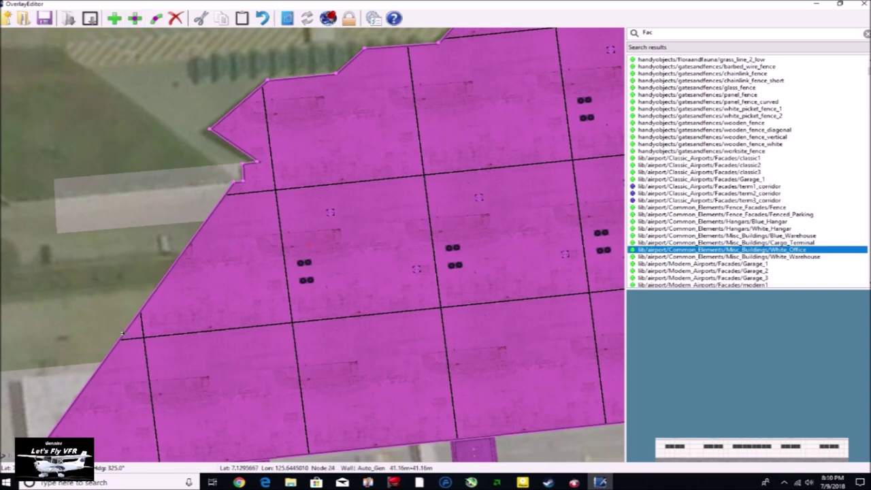
{"action": "left_click_drag", "start_coordinate": [122, 334], "coordinate": [241, 277]}
{"action": "left_click", "coordinate": [135, 19]}
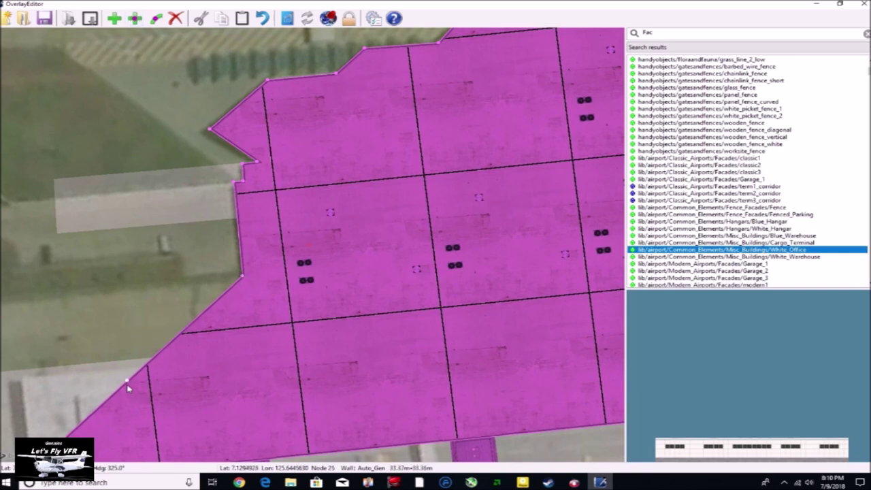
{"action": "left_click_drag", "start_coordinate": [128, 383], "coordinate": [250, 273]}
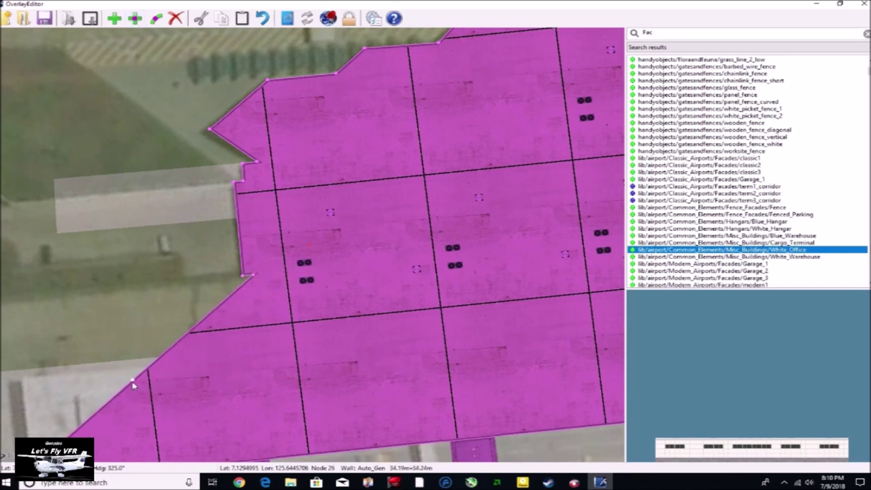
{"action": "left_click_drag", "start_coordinate": [133, 385], "coordinate": [256, 289]}
{"action": "left_click", "coordinate": [135, 21]}
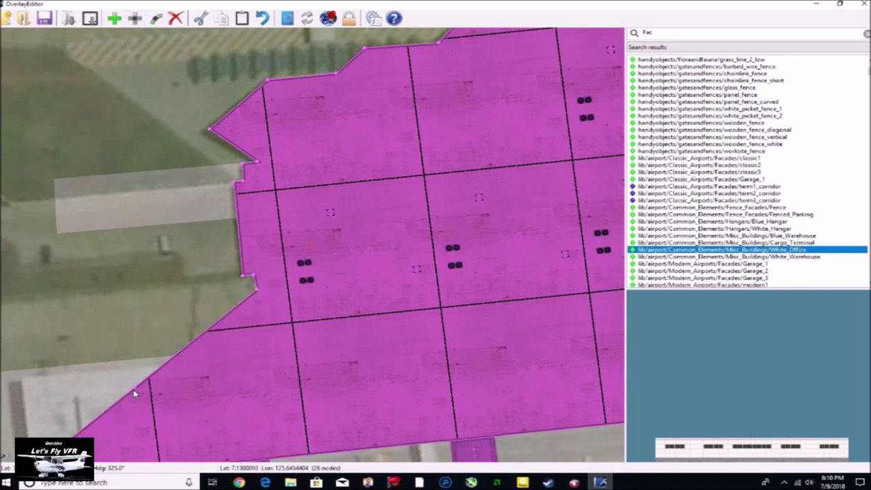
{"action": "left_click_drag", "start_coordinate": [133, 390], "coordinate": [259, 283]}
{"action": "scroll", "coordinate": [58, 216], "scroll_direction": "down", "scroll_amount": 2}
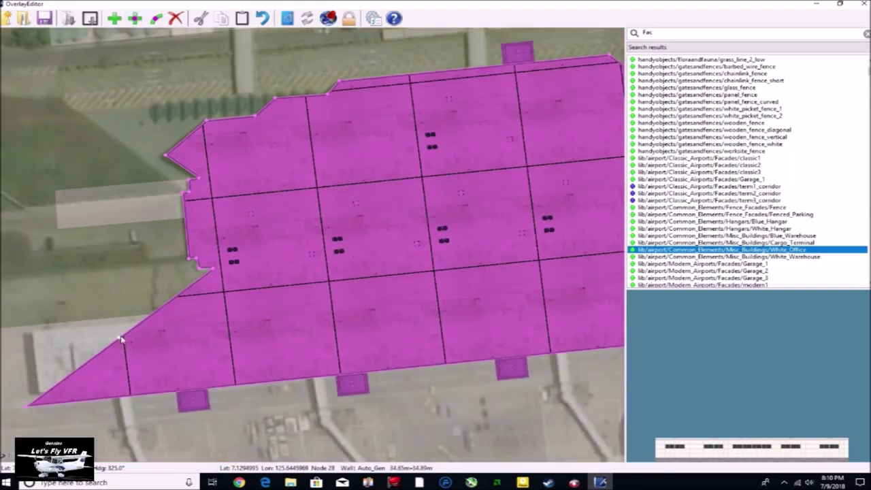
{"action": "left_click_drag", "start_coordinate": [120, 335], "coordinate": [250, 308]}
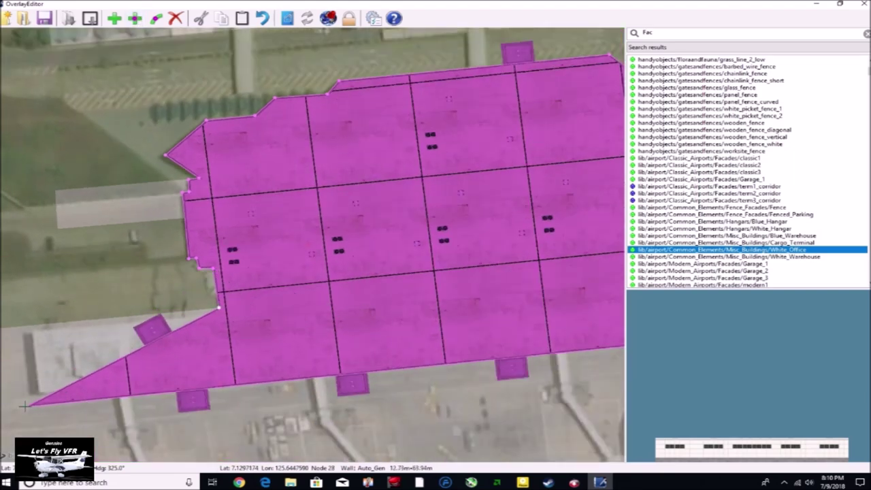
Fit the facade's remaining corner nodes to the pier end farthest from the red aircraft, and deselect the facade.
{"action": "left_click_drag", "start_coordinate": [24, 406], "coordinate": [7, 397]}
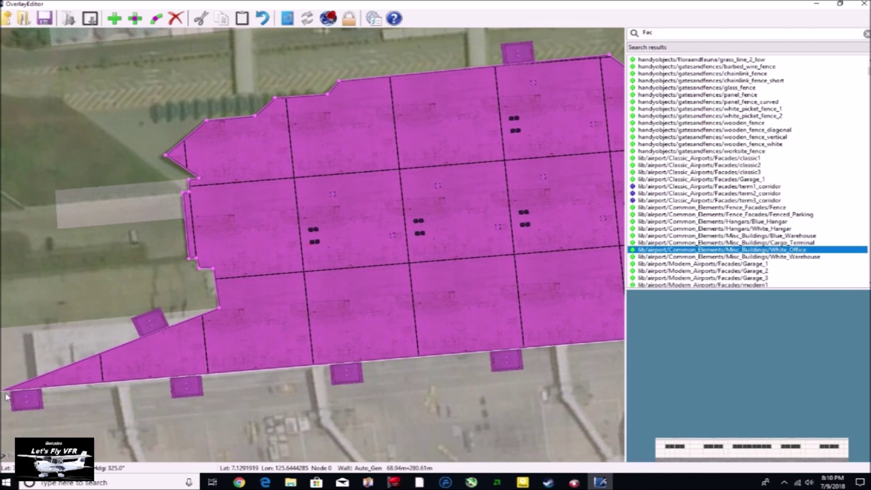
{"action": "left_click_drag", "start_coordinate": [112, 352], "coordinate": [33, 335]}
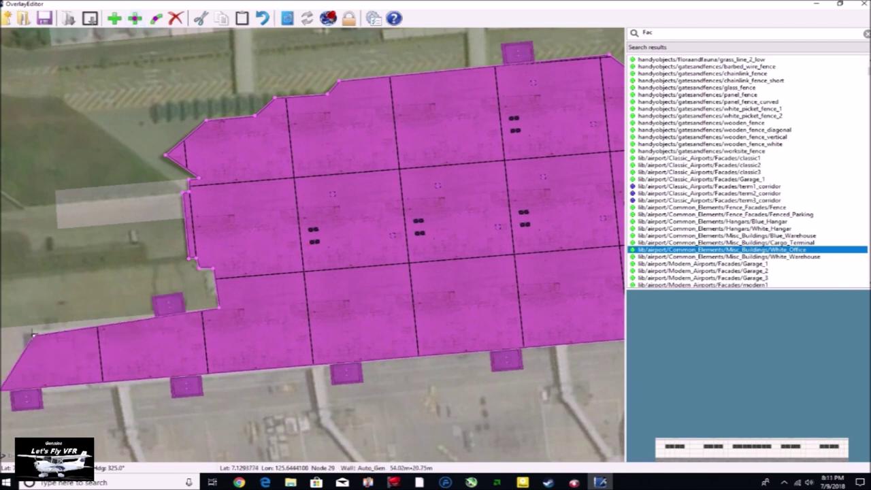
{"action": "left_click_drag", "start_coordinate": [3, 394], "coordinate": [48, 391]}
{"action": "left_click", "coordinate": [207, 444]}
Tilt and rotate the view to examine the terminal facade's shape and height in 3D from the apron side.
{"action": "scroll", "coordinate": [207, 444], "scroll_direction": "down", "scroll_amount": 1}
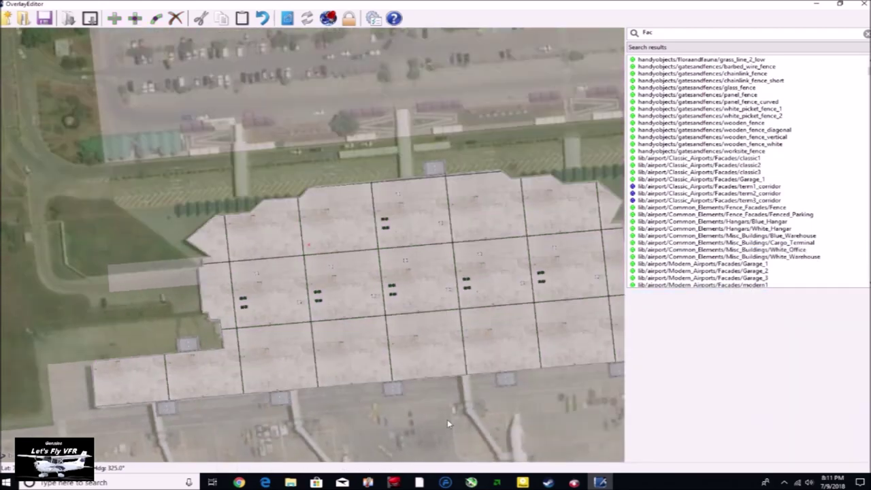
{"action": "middle_click_drag", "start_coordinate": [447, 424], "coordinate": [344, 326]}
{"action": "key", "text": "End"}
{"action": "key", "text": "End"}
{"action": "key", "text": "End"}
{"action": "key", "text": "End"}
{"action": "key", "text": "End"}
{"action": "key", "text": "End"}
{"action": "key", "text": "Page_Down"}
{"action": "key", "text": "Page_Down"}
{"action": "key", "text": "Page_Down"}
{"action": "key", "text": "Page_Down"}
{"action": "key", "text": "Page_Down"}
{"action": "key", "text": "Page_Down"}
{"action": "key", "text": "Page_Down"}
{"action": "key", "text": "Page_Down"}
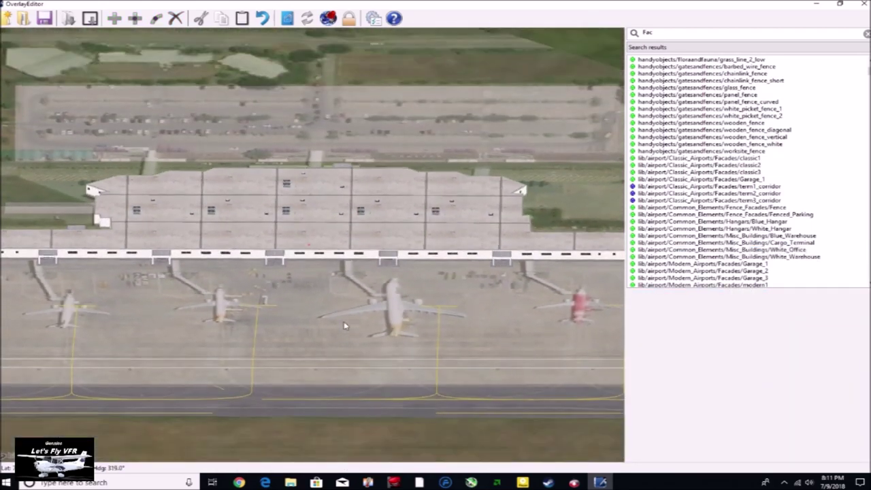
Examine the terminal facade's roof, pier end and apron-side wall from several directions around the building.
{"action": "key", "text": "Left"}
{"action": "key", "text": "Left"}
{"action": "key", "text": "Home"}
{"action": "key", "text": "Home"}
{"action": "key", "text": "Home"}
{"action": "key", "text": "Home"}
{"action": "key", "text": "Home"}
{"action": "key", "text": "Home"}
{"action": "key", "text": "Home"}
{"action": "key", "text": "Home"}
{"action": "key", "text": "Home"}
{"action": "key", "text": "Home"}
{"action": "key", "text": "Home"}
{"action": "key", "text": "Home"}
{"action": "key", "text": "Home"}
{"action": "key", "text": "Home"}
{"action": "key", "text": "Home"}
{"action": "key", "text": "Home"}
{"action": "key", "text": "Home"}
{"action": "key", "text": "Home"}
{"action": "key", "text": "Home"}
{"action": "key", "text": "Home"}
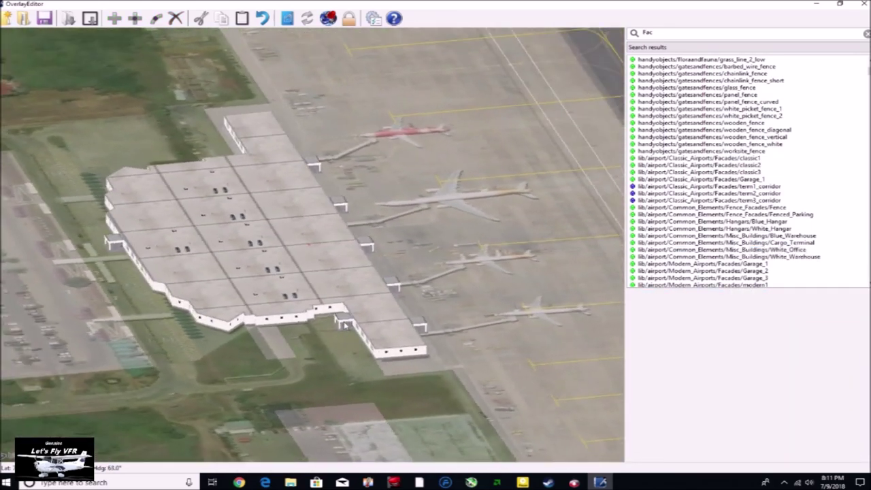
{"action": "middle_click_drag", "start_coordinate": [344, 325], "coordinate": [491, 311]}
{"action": "middle_click_drag", "start_coordinate": [139, 323], "coordinate": [476, 358]}
{"action": "middle_click_drag", "start_coordinate": [146, 351], "coordinate": [322, 358]}
{"action": "scroll", "coordinate": [306, 343], "scroll_direction": "up", "scroll_amount": 2}
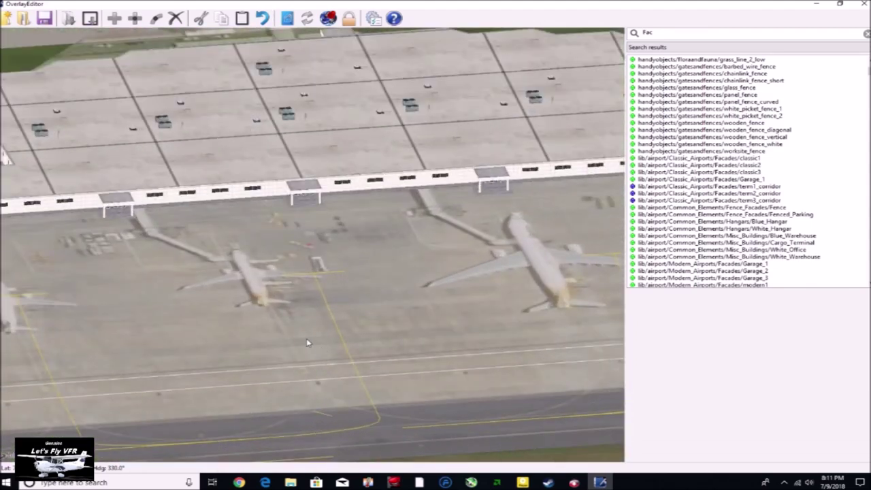
Save the scenery package as "FRANCISCO BANGOY RPMD for HEK LEK".
{"action": "left_click", "coordinate": [44, 18]}
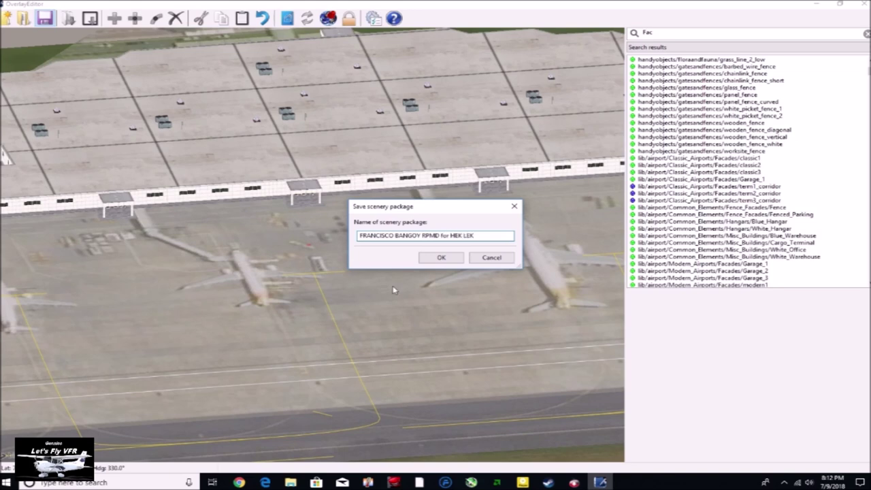
{"action": "left_click", "coordinate": [441, 257]}
Search the object library for airbridge models using "airbr", with the red aircraft's gate framed in the view.
{"action": "scroll", "coordinate": [441, 303], "scroll_direction": "down", "scroll_amount": 2}
{"action": "key", "text": "Right"}
{"action": "key", "text": "Right"}
{"action": "key", "text": "Right"}
{"action": "key", "text": "Right"}
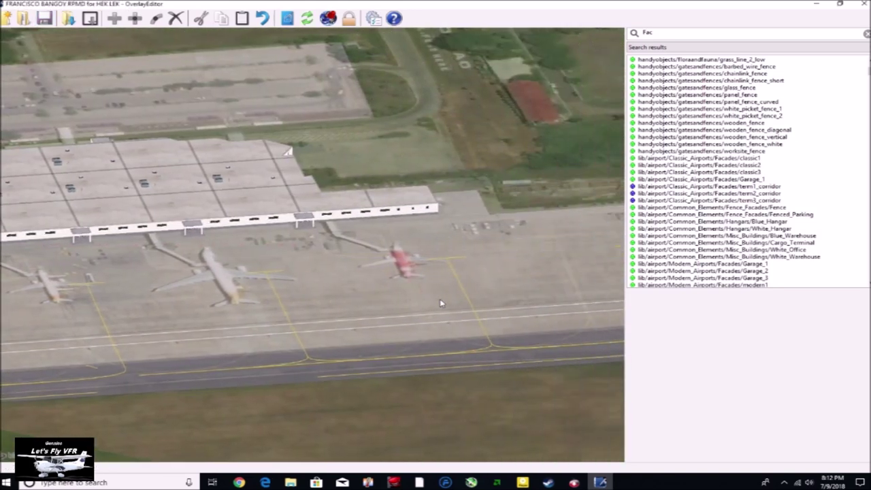
{"action": "key", "text": "Right"}
{"action": "key", "text": "End"}
{"action": "key", "text": "End"}
{"action": "scroll", "coordinate": [265, 253], "scroll_direction": "up", "scroll_amount": 4}
{"action": "scroll", "coordinate": [266, 253], "scroll_direction": "down", "scroll_amount": 1}
{"action": "double_click", "coordinate": [647, 32]}
{"action": "type", "text": "air"}
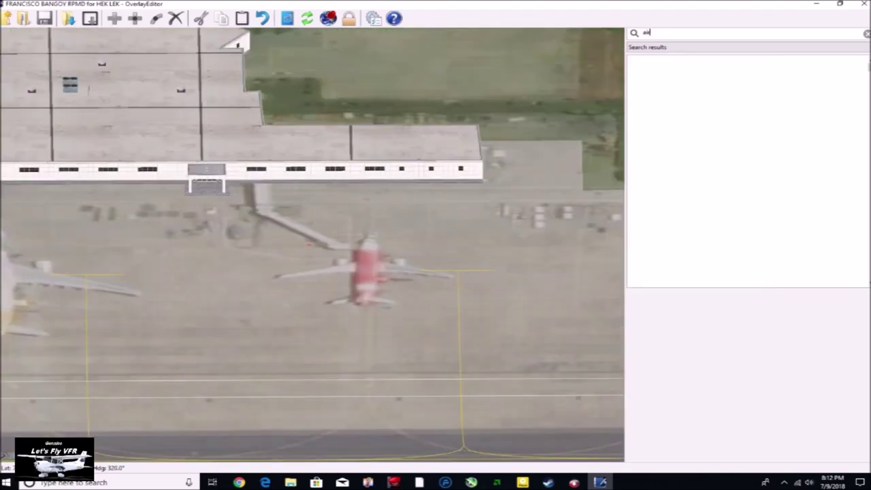
{"action": "scroll", "coordinate": [714, 246], "scroll_direction": "down", "scroll_amount": 10}
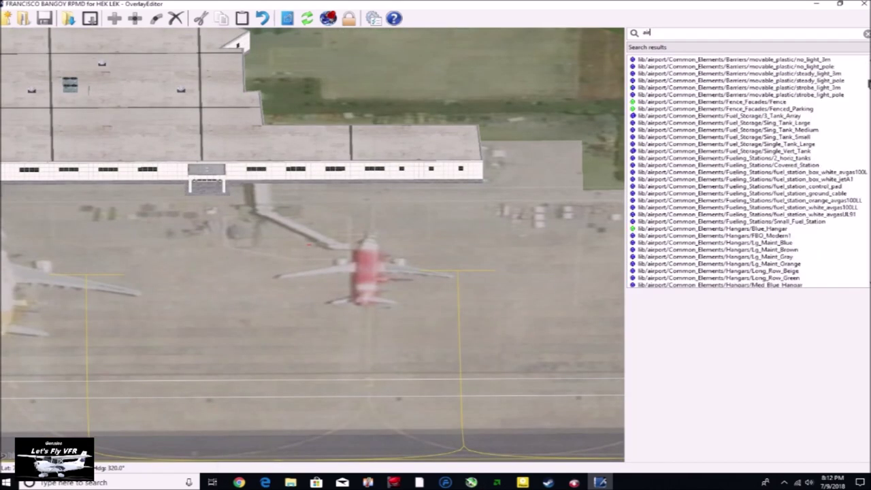
{"action": "scroll", "coordinate": [850, 102], "scroll_direction": "down", "scroll_amount": 15}
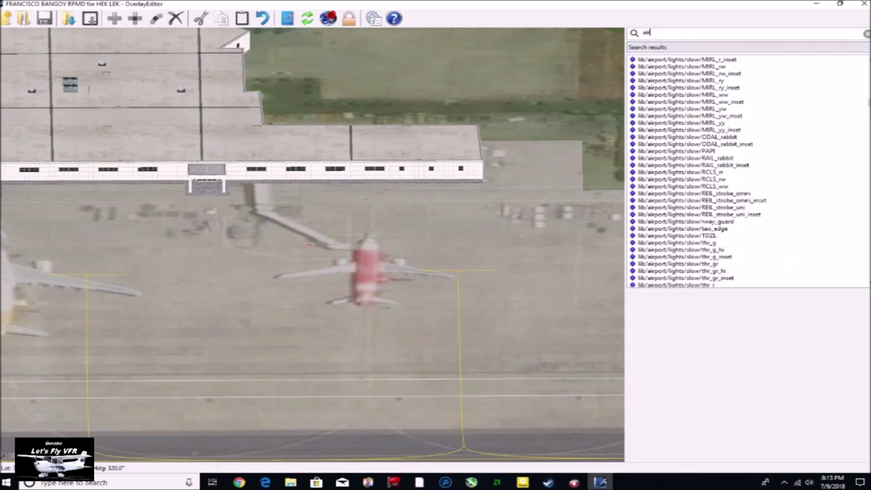
{"action": "type", "text": "br"}
{"action": "key", "text": "Down"}
{"action": "key", "text": "Down"}
{"action": "key", "text": "Down"}
{"action": "key", "text": "Down"}
Add the left-hand 45-degree angled airbridge with 7.25 m AGL height (8+17m_45L) near the red aircraft.
{"action": "left_click", "coordinate": [727, 216]}
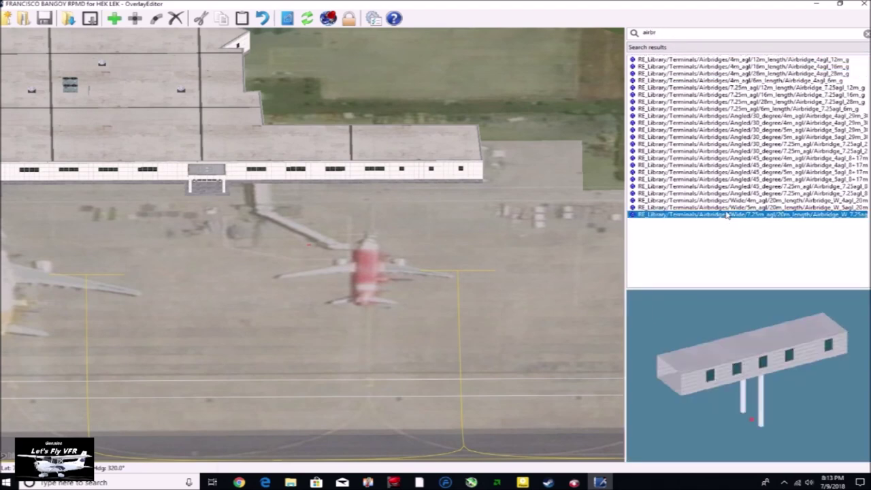
{"action": "key", "text": "Up"}
{"action": "key", "text": "Up"}
{"action": "key", "text": "Up"}
{"action": "key", "text": "Up"}
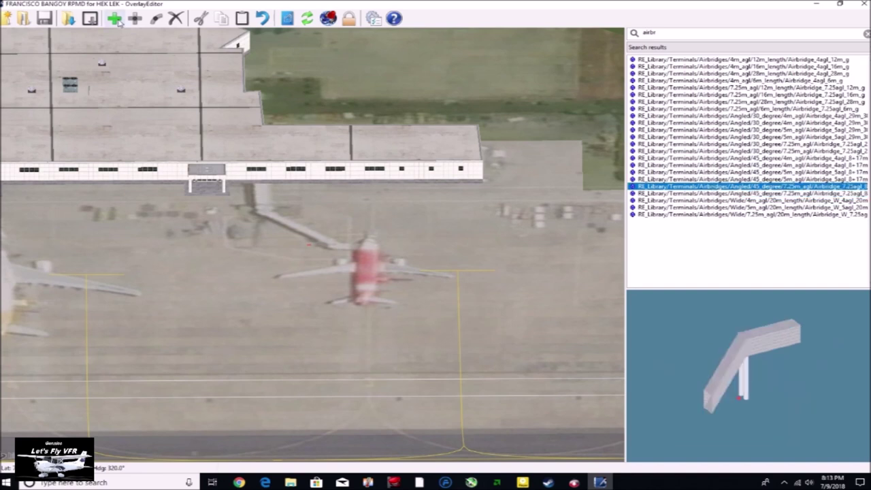
{"action": "left_click", "coordinate": [119, 22]}
Rotate the angled airbridge to a heading of about 141° and move it to the jetway's terminal end.
{"action": "key", "text": "q"}
{"action": "key", "text": "q"}
{"action": "key", "text": "q"}
{"action": "key", "text": "q"}
{"action": "key", "text": "q"}
{"action": "key", "text": "q"}
{"action": "key", "text": "q"}
{"action": "key", "text": "q"}
{"action": "key", "text": "q"}
{"action": "key", "text": "q"}
{"action": "key", "text": "q"}
{"action": "key", "text": "q"}
{"action": "key", "text": "q"}
{"action": "key", "text": "q"}
{"action": "key", "text": "q"}
{"action": "key", "text": "q"}
{"action": "key", "text": "q"}
{"action": "key", "text": "q"}
{"action": "key", "text": "q"}
{"action": "key", "text": "q"}
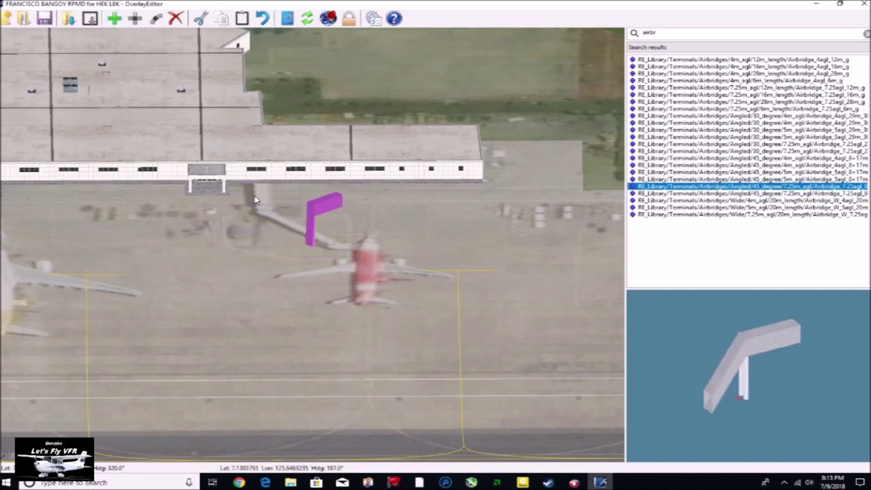
{"action": "key", "text": "q"}
{"action": "key", "text": "q"}
{"action": "key", "text": "q"}
{"action": "key", "text": "q"}
{"action": "key", "text": "q"}
{"action": "key", "text": "q"}
{"action": "key", "text": "q"}
{"action": "key", "text": "q"}
{"action": "key", "text": "q"}
{"action": "key", "text": "q"}
{"action": "key", "text": "q"}
{"action": "key", "text": "q"}
{"action": "key", "text": "q"}
{"action": "key", "text": "q"}
{"action": "key", "text": "q"}
{"action": "left_click_drag", "start_coordinate": [309, 213], "coordinate": [258, 201]}
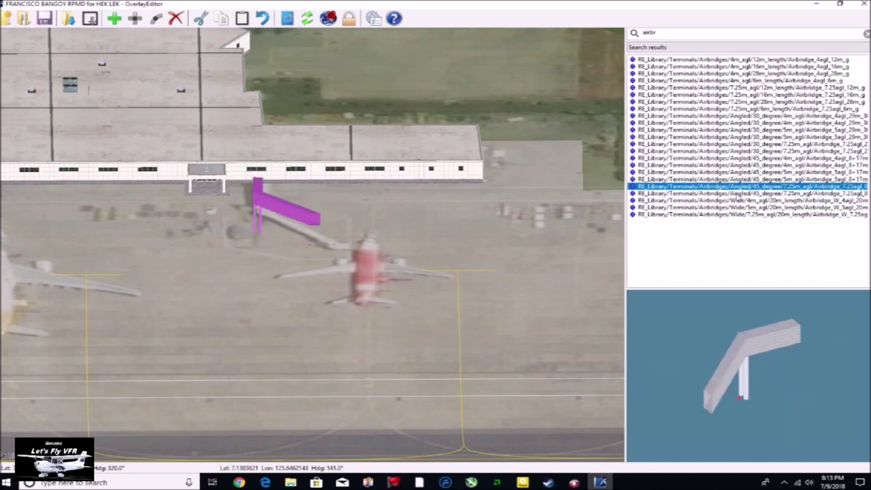
Add a straight 16 m airbridge at 7.25 m AGL, and move the angled airbridge onto the imaged jetway's bend.
{"action": "left_click", "coordinate": [733, 95]}
{"action": "left_click", "coordinate": [115, 19]}
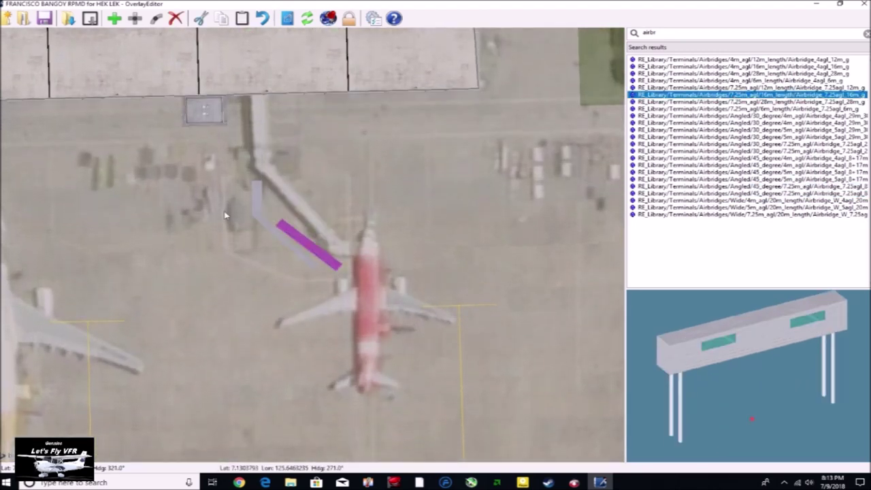
{"action": "left_click", "coordinate": [254, 139]}
{"action": "left_click_drag", "start_coordinate": [253, 139], "coordinate": [259, 164]}
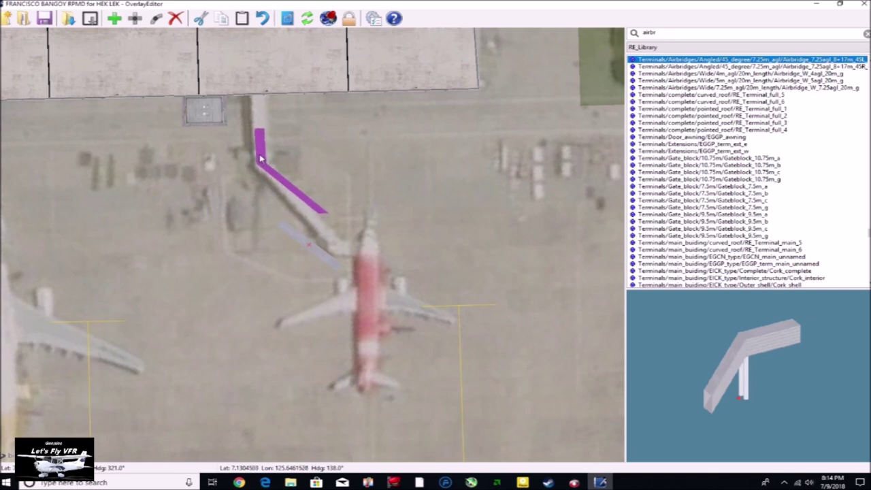
Move the straight 16 m airbridge away from the jetway and delete it.
{"action": "left_click", "coordinate": [312, 245]}
{"action": "left_click_drag", "start_coordinate": [311, 244], "coordinate": [248, 251]}
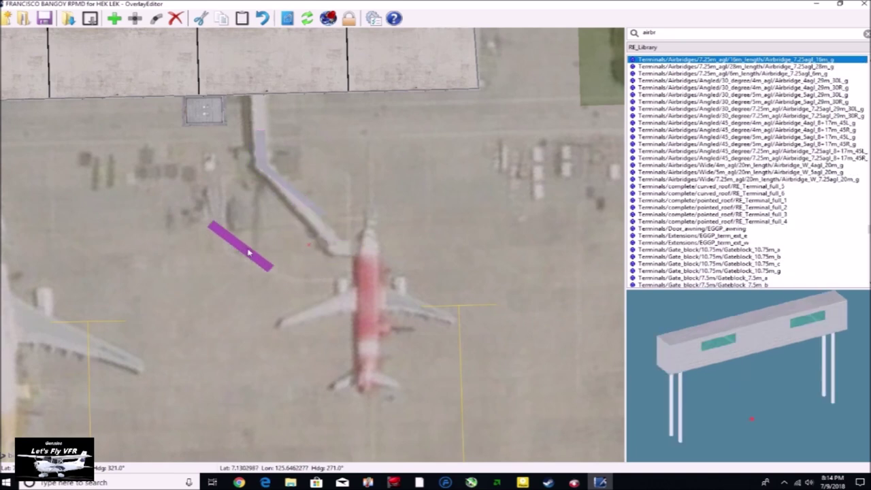
{"action": "key", "text": "Delete"}
Try the right-hand 45-degree airbridge, and fit a straight 16 m, 7.25 m AGL airbridge from the terminal wall to the jetway's bend.
{"action": "left_click", "coordinate": [745, 180]}
{"action": "left_click", "coordinate": [729, 165]}
{"action": "left_click", "coordinate": [728, 160]}
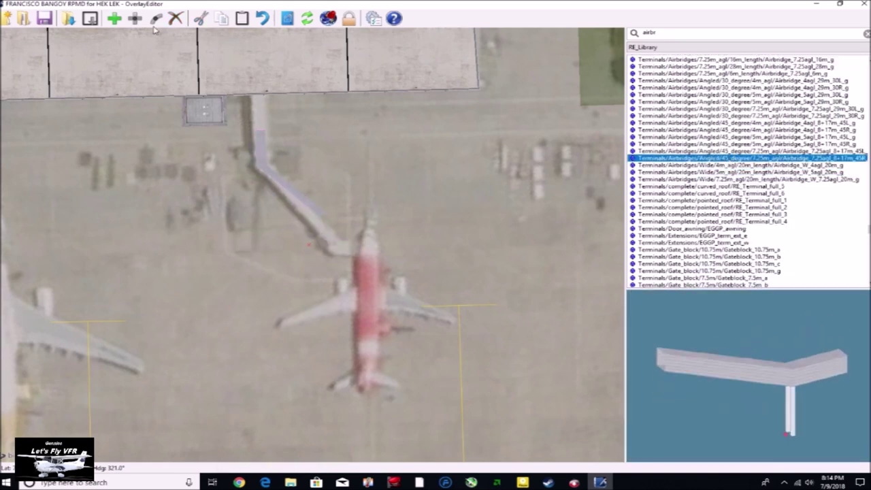
{"action": "left_click", "coordinate": [115, 20]}
{"action": "key", "text": "shift+q"}
{"action": "key", "text": "shift+q"}
{"action": "key", "text": "shift+q"}
{"action": "key", "text": "shift+q"}
{"action": "key", "text": "shift+q"}
{"action": "key", "text": "shift+q"}
{"action": "key", "text": "shift+q"}
{"action": "key", "text": "shift+q"}
{"action": "key", "text": "shift+q"}
{"action": "key", "text": "shift+q"}
{"action": "key", "text": "shift+q"}
{"action": "key", "text": "shift+q"}
{"action": "key", "text": "shift+q"}
{"action": "key", "text": "shift+q"}
{"action": "key", "text": "shift+q"}
{"action": "key", "text": "shift+q"}
{"action": "key", "text": "shift+q"}
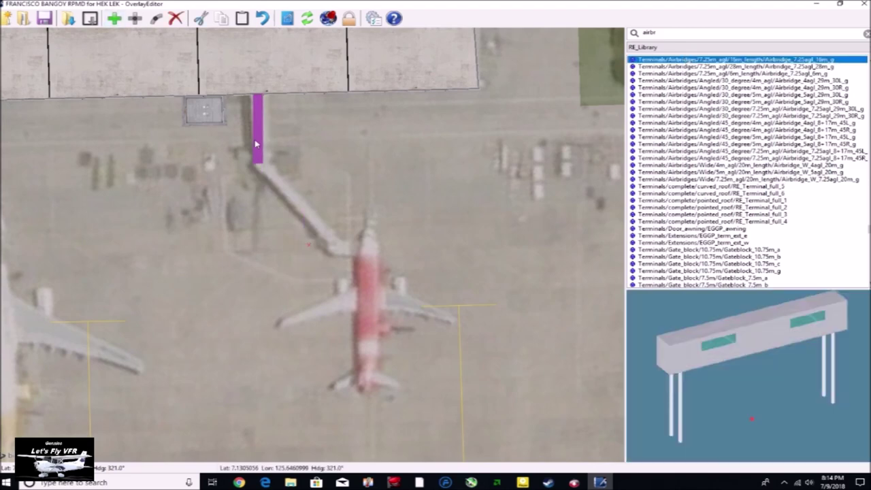
Preview the RE_Library angled airbridges, gate blocks, piers and main terminal buildings for a piece matching the jetway's slanted section.
{"action": "key", "text": "Down"}
{"action": "key", "text": "Down"}
{"action": "key", "text": "Down"}
{"action": "key", "text": "Down"}
{"action": "key", "text": "Down"}
{"action": "key", "text": "Down"}
{"action": "key", "text": "Down"}
{"action": "key", "text": "Down"}
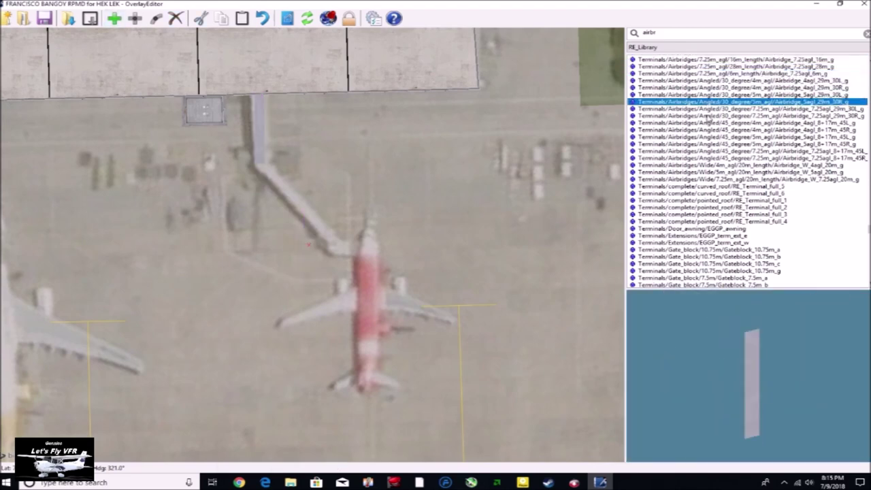
{"action": "left_click", "coordinate": [735, 264]}
{"action": "left_click", "coordinate": [725, 279]}
{"action": "left_click_drag", "start_coordinate": [869, 229], "coordinate": [869, 239]}
{"action": "left_click", "coordinate": [704, 257]}
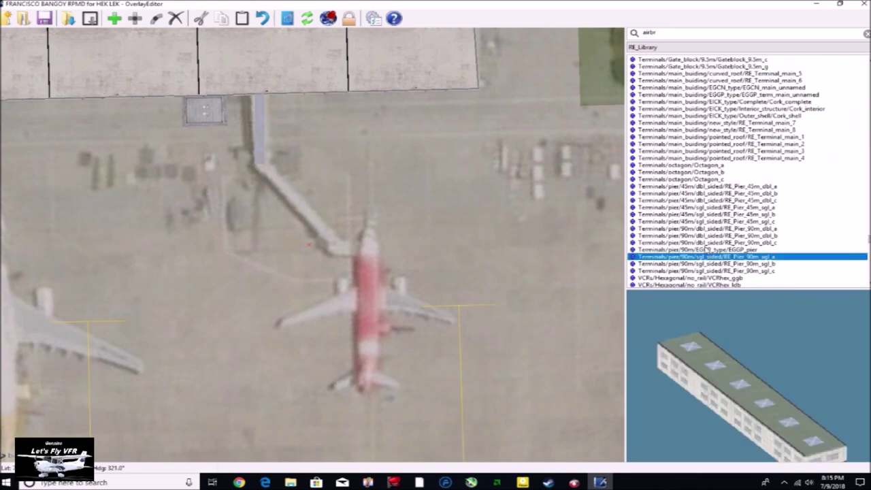
{"action": "left_click", "coordinate": [700, 235]}
{"action": "left_click", "coordinate": [696, 215]}
{"action": "left_click", "coordinate": [690, 193]}
{"action": "left_click", "coordinate": [686, 165]}
{"action": "left_click", "coordinate": [683, 157]}
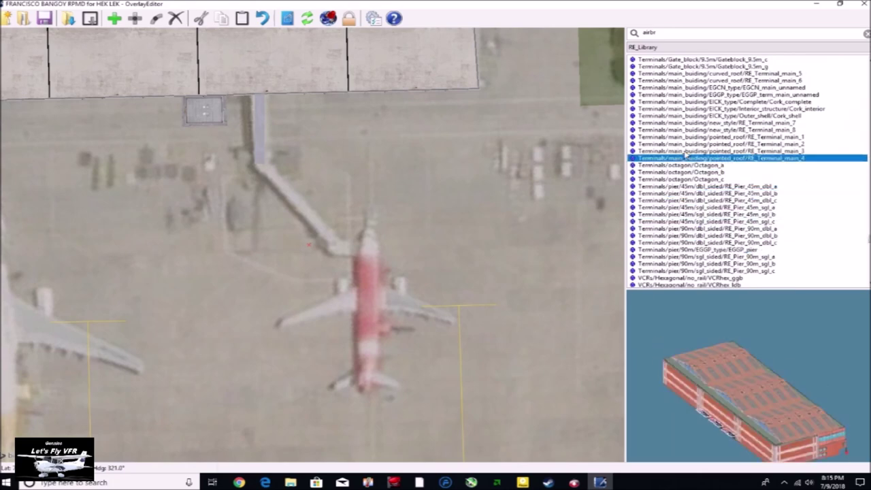
{"action": "left_click", "coordinate": [681, 130]}
{"action": "left_click", "coordinate": [679, 115]}
{"action": "left_click", "coordinate": [674, 67]}
Browse the library's VCR, 90 m and 45 m pier and gate block models, returning to the airbridge entries.
{"action": "left_click_drag", "start_coordinate": [869, 235], "coordinate": [869, 278]}
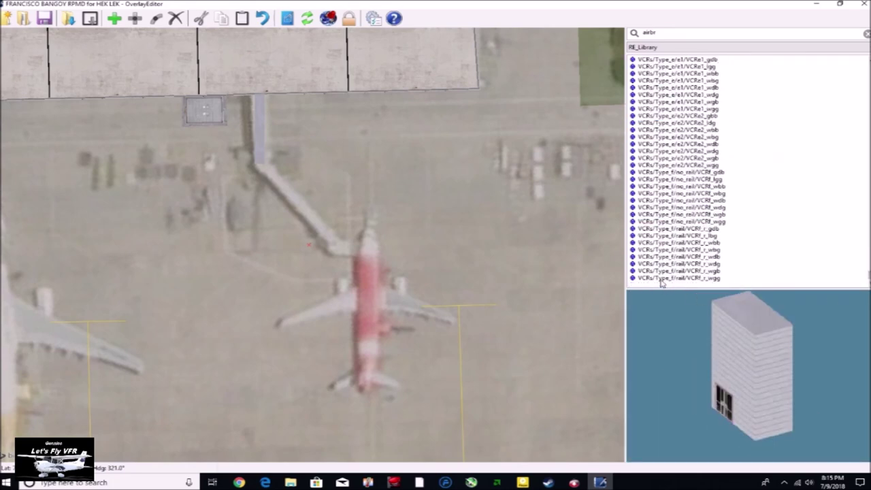
{"action": "left_click", "coordinate": [665, 264]}
{"action": "left_click", "coordinate": [672, 173]}
{"action": "scroll", "coordinate": [672, 174], "scroll_direction": "up", "scroll_amount": 8}
{"action": "left_click", "coordinate": [673, 205]}
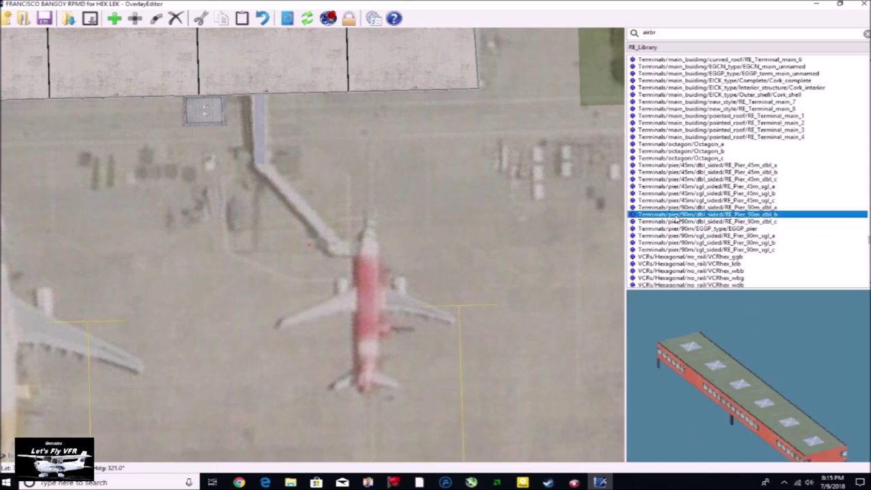
{"action": "left_click", "coordinate": [676, 200]}
{"action": "left_click", "coordinate": [677, 165]}
{"action": "left_click_drag", "start_coordinate": [868, 239], "coordinate": [869, 232]}
{"action": "left_click", "coordinate": [682, 250]}
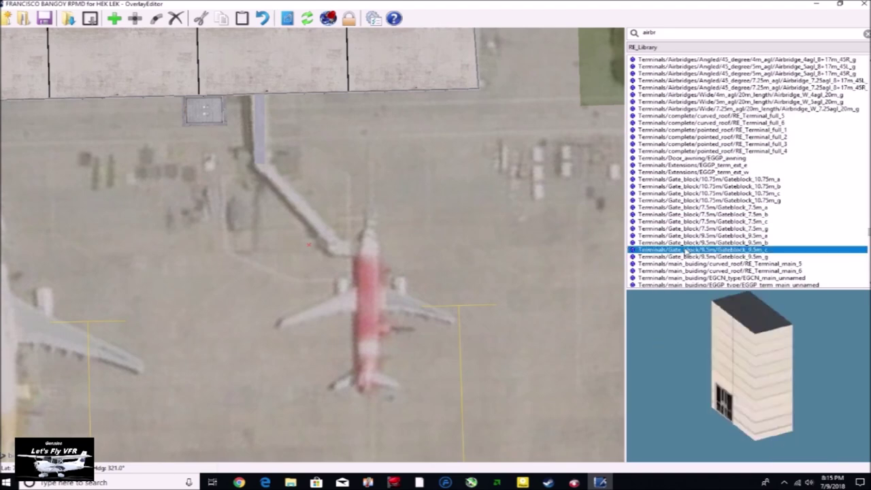
{"action": "left_click", "coordinate": [681, 243]}
{"action": "left_click", "coordinate": [676, 186]}
{"action": "left_click_drag", "start_coordinate": [676, 187], "coordinate": [662, 117]}
{"action": "left_click", "coordinate": [656, 108]}
Add the 29 m, 7.25 m AGL 30L airbridge and align it at about 217° from the straight airbridge's end to the red aircraft.
{"action": "left_click", "coordinate": [115, 18]}
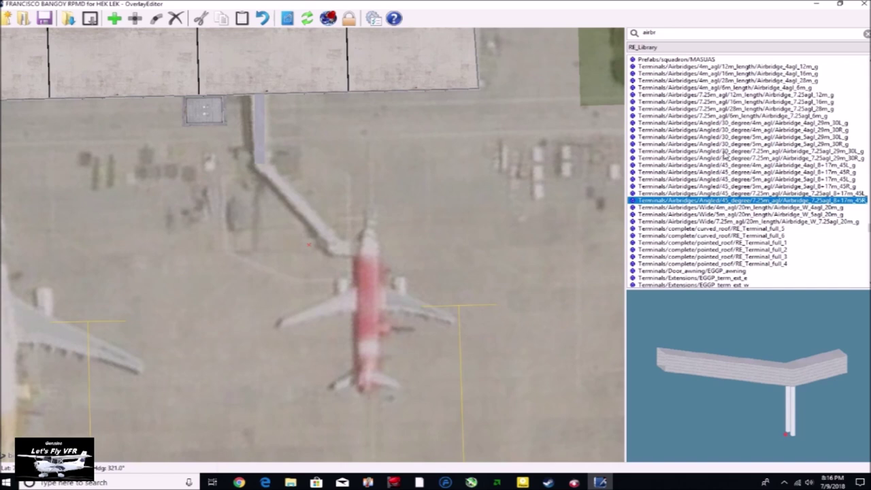
{"action": "left_click_drag", "start_coordinate": [726, 151], "coordinate": [293, 238]}
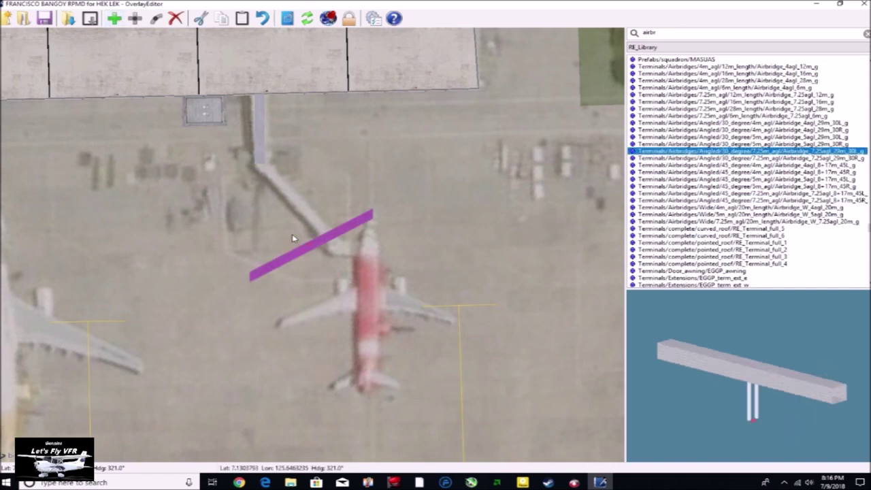
{"action": "left_click", "coordinate": [748, 158]}
{"action": "left_click", "coordinate": [331, 230]}
{"action": "key", "text": "q"}
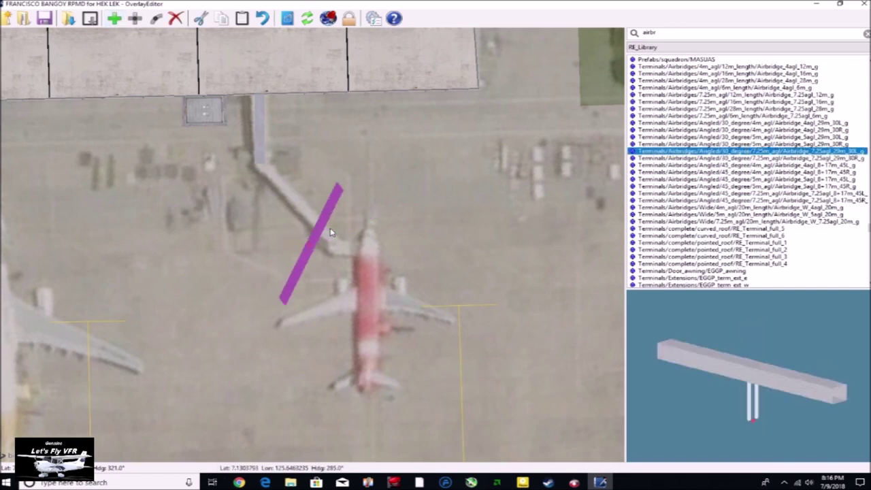
{"action": "scroll", "coordinate": [311, 214], "scroll_direction": "down", "scroll_amount": 1}
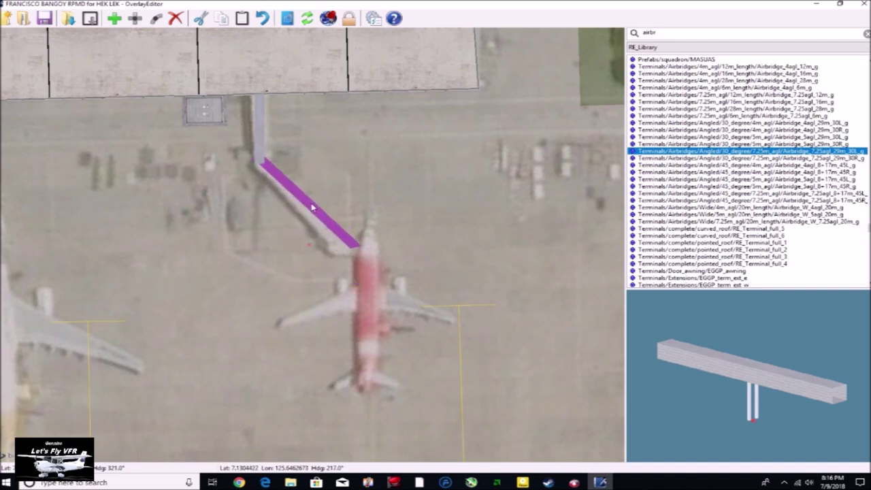
{"action": "left_click", "coordinate": [338, 243]}
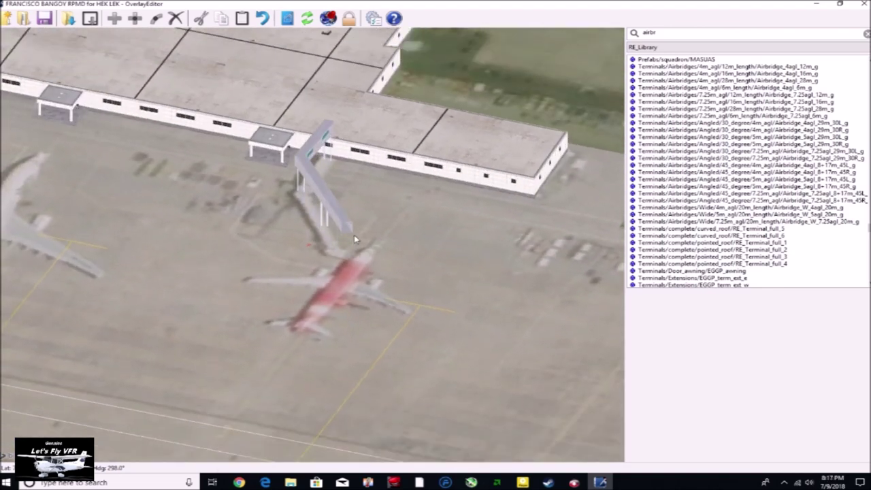
Try the 12 m, 4 m AGL airbridge as the jetway's end section beside the red aircraft.
{"action": "left_click", "coordinate": [686, 67]}
{"action": "left_click", "coordinate": [115, 21]}
{"action": "middle_click_drag", "start_coordinate": [219, 223], "coordinate": [302, 220]}
{"action": "key", "text": "Delete"}
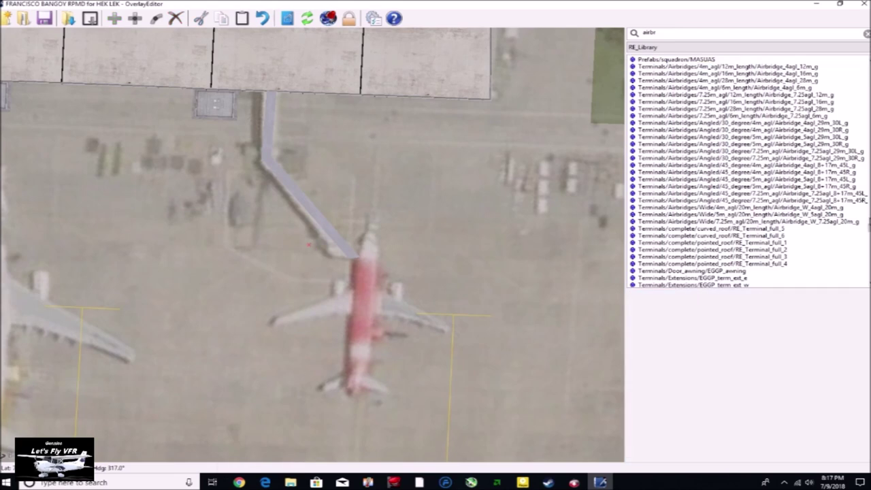
{"action": "scroll", "coordinate": [673, 90], "scroll_direction": "up", "scroll_amount": 7}
{"action": "left_click", "coordinate": [679, 131]}
{"action": "left_click", "coordinate": [669, 87]}
{"action": "left_click", "coordinate": [665, 80]}
{"action": "left_click", "coordinate": [703, 215]}
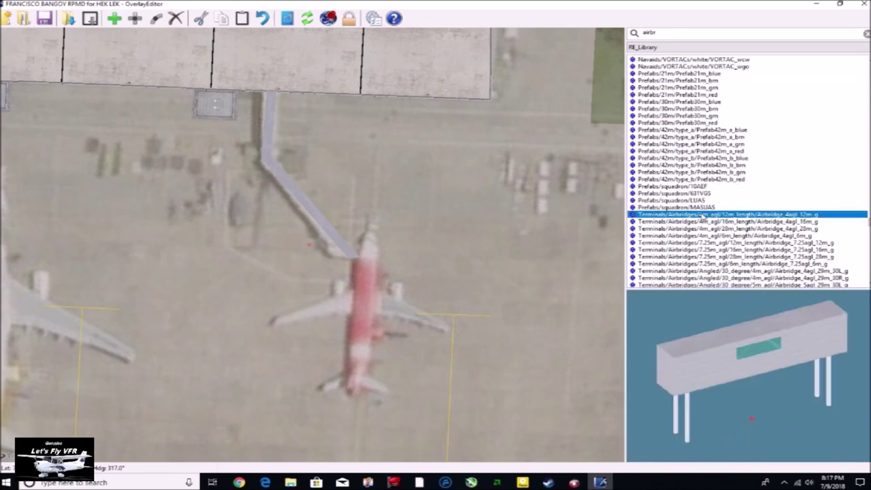
{"action": "left_click", "coordinate": [115, 20]}
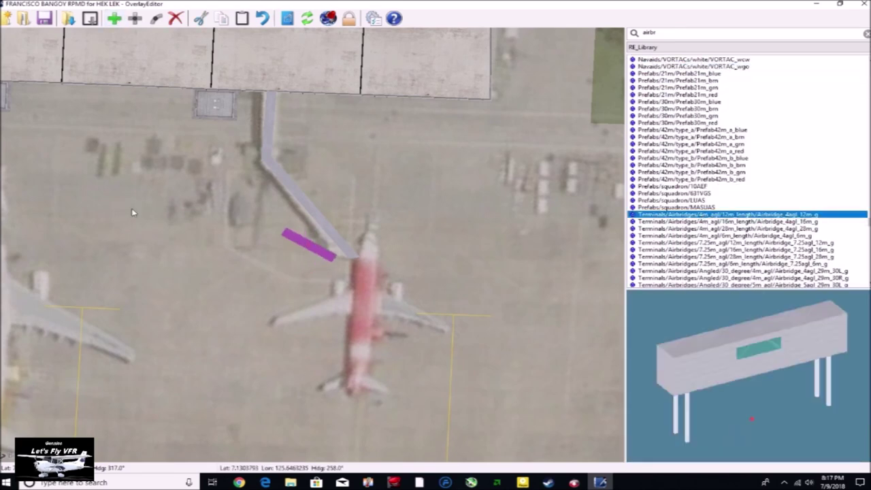
Add the 6 m, 4 m AGL airbridge at about 235° between the slanted section's end and the red aircraft's nose.
{"action": "left_click", "coordinate": [687, 208]}
{"action": "left_click", "coordinate": [680, 117]}
{"action": "left_click_drag", "start_coordinate": [868, 221], "coordinate": [869, 227]}
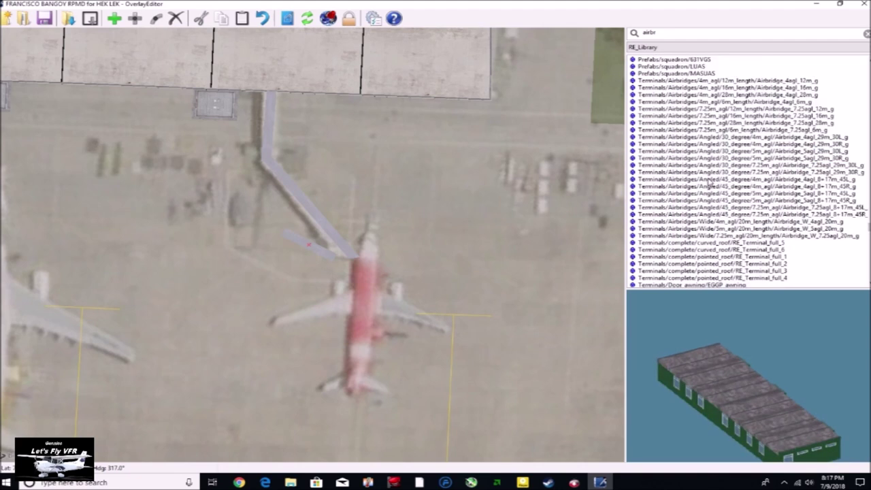
{"action": "left_click", "coordinate": [708, 165]}
{"action": "left_click", "coordinate": [706, 137]}
{"action": "left_click", "coordinate": [701, 102]}
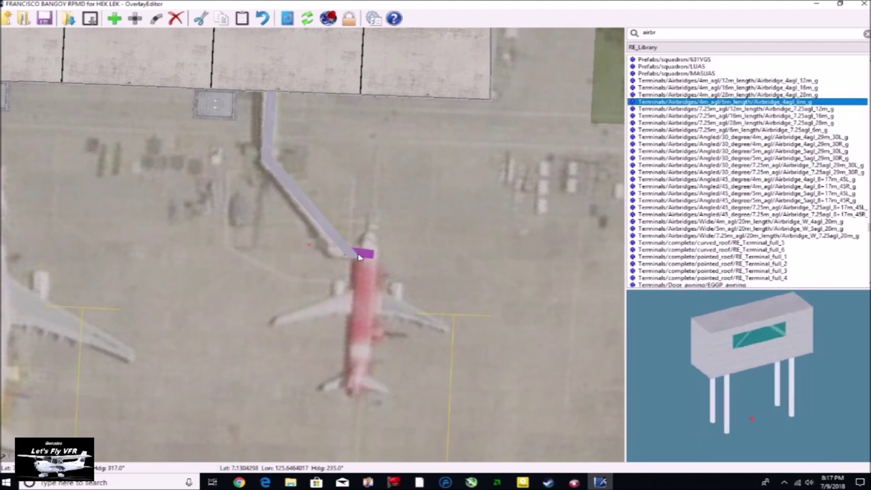
{"action": "left_click", "coordinate": [360, 227]}
Realign the straight 16 m airbridge to about 318° and the slanted 29 m airbridge to about 222°, keeping all sections joined.
{"action": "left_click", "coordinate": [270, 129]}
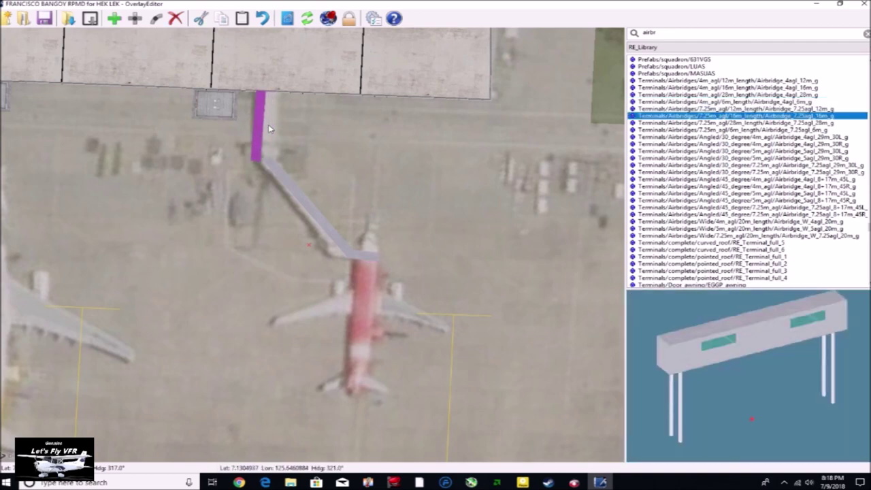
{"action": "key", "text": "ctrl+q"}
{"action": "key", "text": "ctrl+q"}
{"action": "key", "text": "ctrl+q"}
{"action": "key", "text": "ctrl+q"}
{"action": "left_click_drag", "start_coordinate": [256, 146], "coordinate": [268, 138]}
{"action": "left_click_drag", "start_coordinate": [279, 171], "coordinate": [281, 164]}
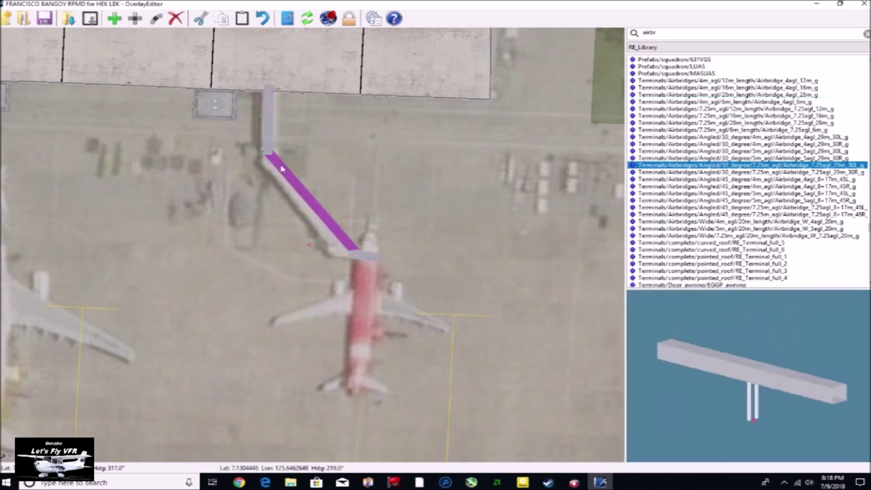
{"action": "scroll", "coordinate": [329, 225], "scroll_direction": "up", "scroll_amount": 2}
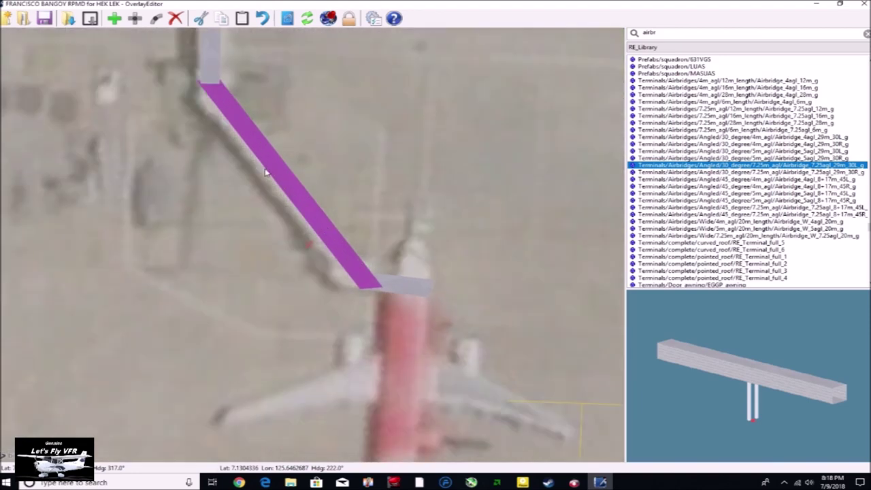
{"action": "left_click", "coordinate": [400, 289]}
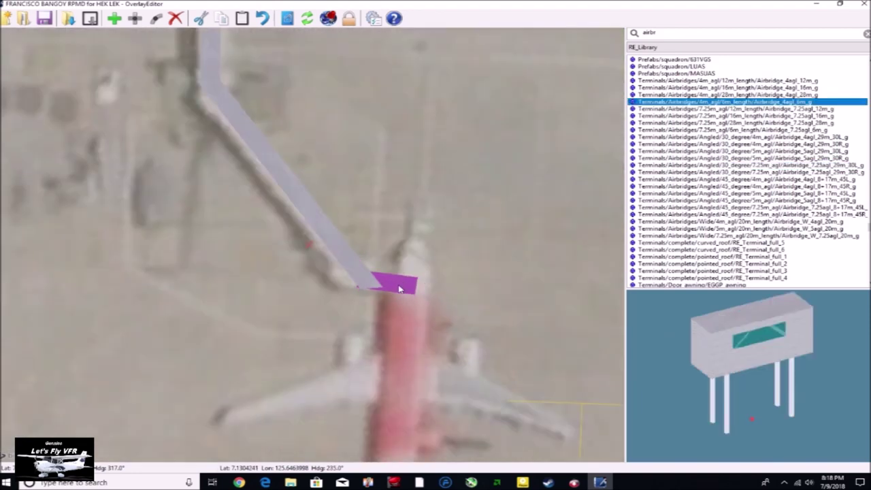
Examine from a low oblique angle how the heights of the jetway's sections match at their joints.
{"action": "left_click", "coordinate": [295, 382]}
{"action": "key", "text": "End"}
{"action": "key", "text": "End"}
{"action": "key", "text": "End"}
{"action": "key", "text": "End"}
{"action": "key", "text": "End"}
{"action": "key", "text": "End"}
{"action": "key", "text": "Page_Down"}
{"action": "key", "text": "Page_Down"}
{"action": "key", "text": "Page_Down"}
{"action": "key", "text": "Page_Down"}
{"action": "key", "text": "Page_Down"}
{"action": "key", "text": "Page_Down"}
{"action": "key", "text": "Page_Down"}
{"action": "key", "text": "Page_Down"}
{"action": "key", "text": "Page_Down"}
{"action": "key", "text": "Page_Down"}
{"action": "key", "text": "Page_Down"}
{"action": "key", "text": "Page_Down"}
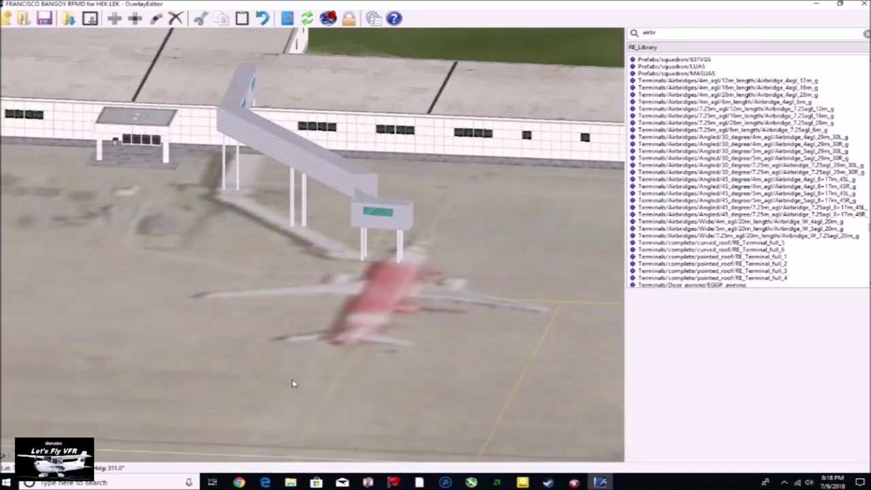
{"action": "key", "text": "Right"}
{"action": "key", "text": "Right"}
Delete the slanted 29 m and the straight 16 m airbridges at 7.25 m AGL.
{"action": "left_click", "coordinate": [274, 152]}
{"action": "left_click", "coordinate": [275, 152]}
{"action": "key", "text": "Delete"}
{"action": "left_click", "coordinate": [224, 121]}
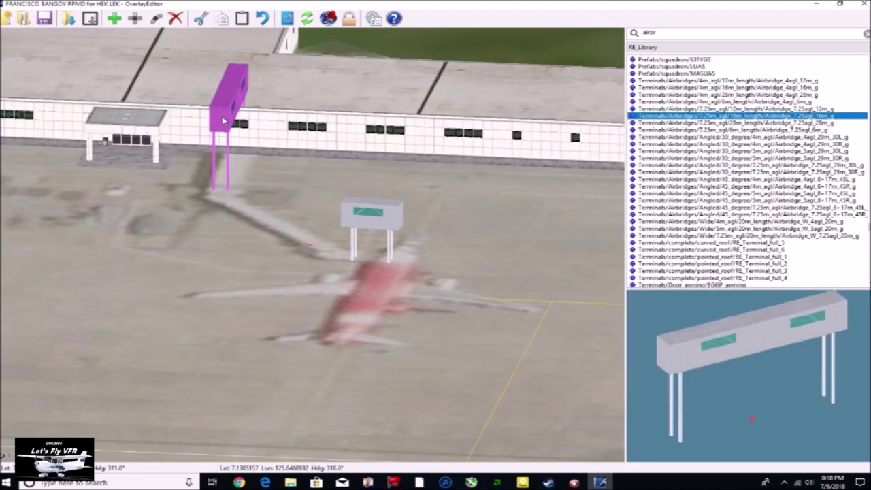
{"action": "key", "text": "Delete"}
Add the 28 m, 4 m AGL airbridge and align it at about 13° from the 6 m end piece to the jetway's bend.
{"action": "key", "text": "Page_Down"}
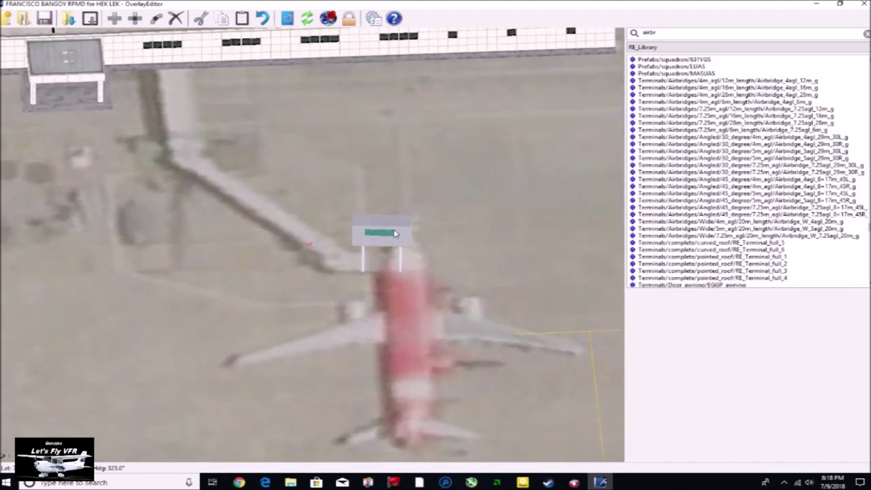
{"action": "left_click", "coordinate": [378, 258]}
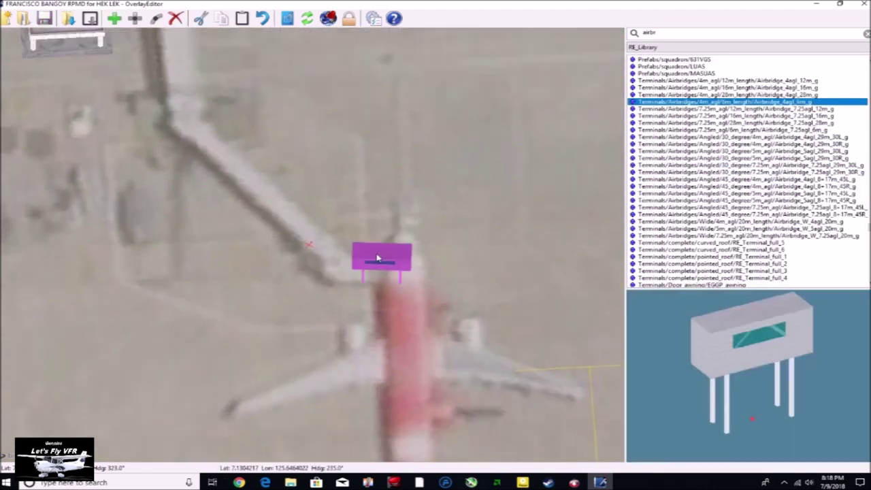
{"action": "left_click", "coordinate": [778, 95]}
{"action": "key", "text": "ctrl+End"}
{"action": "key", "text": "ctrl+End"}
{"action": "key", "text": "ctrl+End"}
{"action": "key", "text": "ctrl+End"}
{"action": "key", "text": "ctrl+End"}
{"action": "key", "text": "ctrl+End"}
{"action": "key", "text": "ctrl+End"}
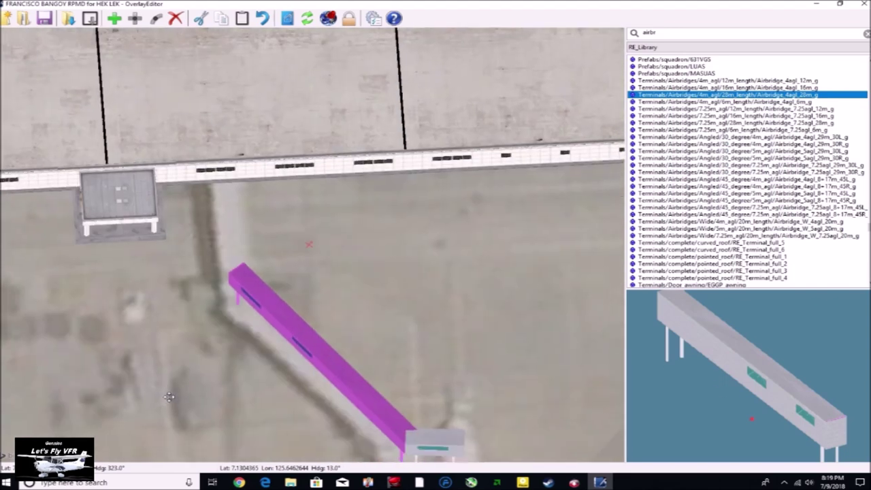
Build the straight section from the bend to the terminal wall with three end-to-end 6 m, 4 m AGL airbridges at about 317°.
{"action": "left_click", "coordinate": [796, 103]}
{"action": "left_click", "coordinate": [115, 18]}
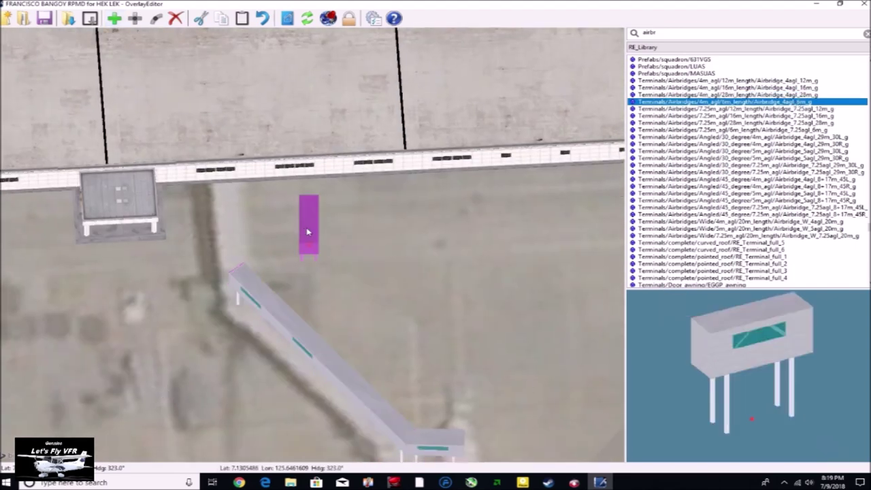
{"action": "left_click_drag", "start_coordinate": [308, 230], "coordinate": [238, 260]}
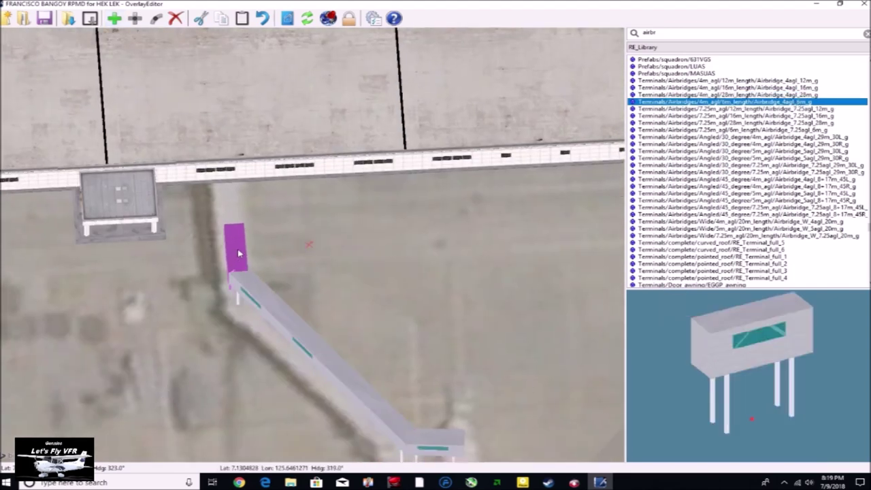
{"action": "key", "text": "ctrl+v"}
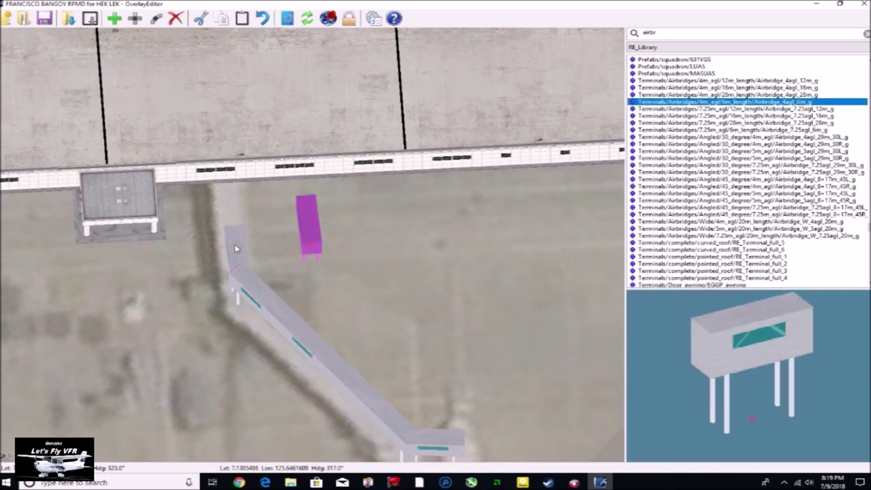
{"action": "left_click_drag", "start_coordinate": [313, 221], "coordinate": [236, 212]}
{"action": "left_click", "coordinate": [276, 216]}
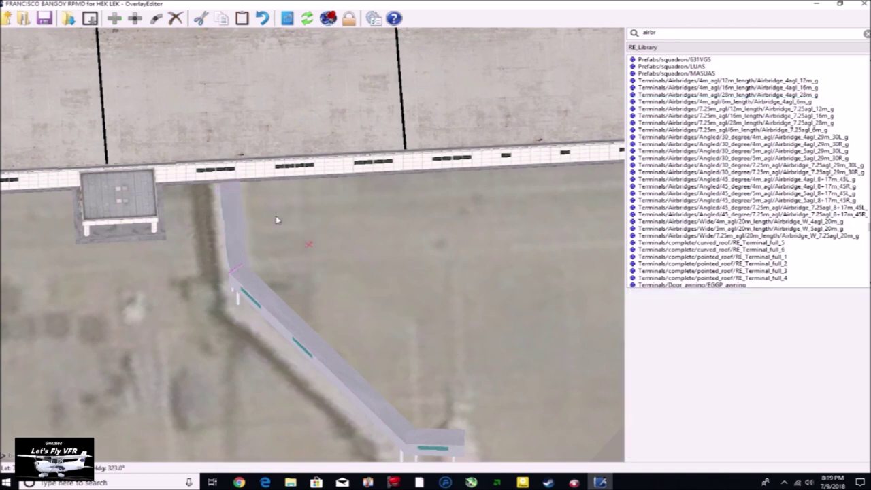
{"action": "key", "text": "ctrl+v"}
{"action": "left_click_drag", "start_coordinate": [312, 229], "coordinate": [234, 191]}
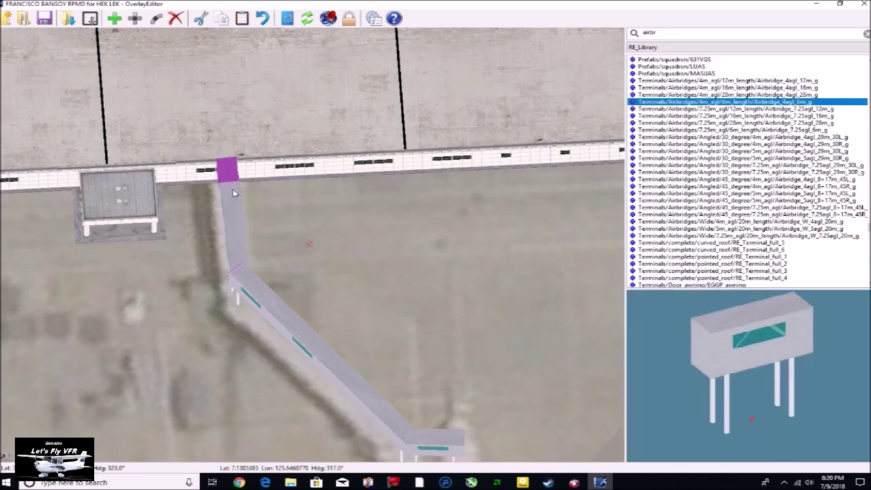
Inspect the assembled jetway from the side and front, checking its joints and its connection to the terminal wall.
{"action": "left_click", "coordinate": [126, 319]}
{"action": "key", "text": "shift+End"}
{"action": "key", "text": "shift+End"}
{"action": "key", "text": "shift+End"}
{"action": "key", "text": "shift+End"}
{"action": "key", "text": "shift+End"}
{"action": "key", "text": "shift+End"}
{"action": "key", "text": "shift+End"}
{"action": "key", "text": "shift+End"}
{"action": "key", "text": "shift+End"}
{"action": "key", "text": "shift+End"}
{"action": "key", "text": "shift+End"}
{"action": "key", "text": "shift+End"}
{"action": "key", "text": "shift+End"}
{"action": "key", "text": "shift+End"}
{"action": "key", "text": "shift+End"}
{"action": "key", "text": "shift+End"}
{"action": "key", "text": "shift+End"}
{"action": "key", "text": "shift+End"}
{"action": "key", "text": "shift+End"}
{"action": "key", "text": "shift+Page_Down"}
{"action": "key", "text": "shift+Page_Down"}
{"action": "key", "text": "shift+Page_Down"}
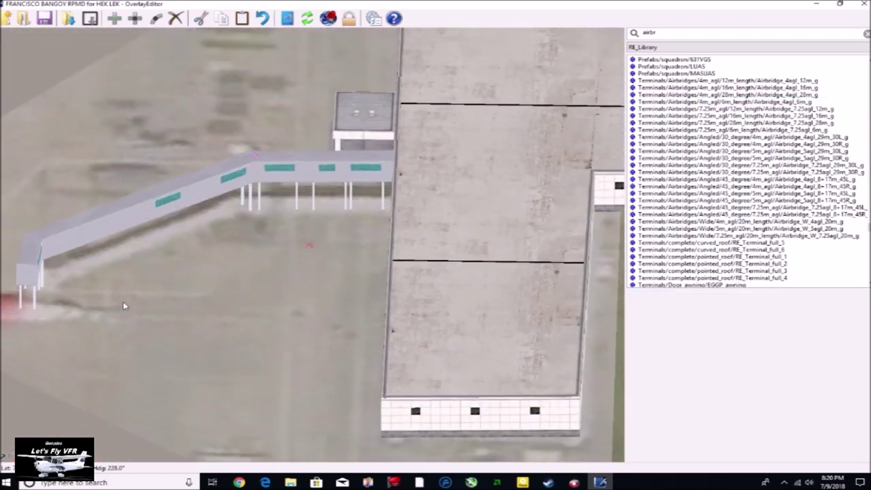
{"action": "right_click_drag", "start_coordinate": [124, 306], "coordinate": [147, 307]}
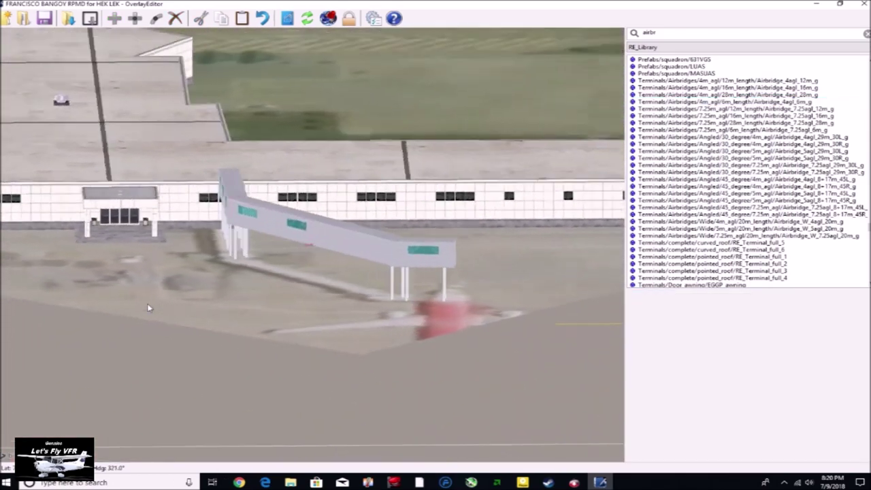
{"action": "key", "text": "shift+Page_Up"}
{"action": "key", "text": "shift+Page_Up"}
{"action": "key", "text": "shift+Page_Up"}
{"action": "key", "text": "shift+Page_Up"}
{"action": "key", "text": "shift+Page_Up"}
{"action": "key", "text": "shift+Page_Up"}
{"action": "key", "text": "shift+Page_Up"}
{"action": "key", "text": "shift+Page_Up"}
{"action": "key", "text": "shift+Page_Up"}
{"action": "key", "text": "shift+Page_Up"}
{"action": "key", "text": "shift+Page_Up"}
{"action": "key", "text": "shift+Page_Up"}
{"action": "key", "text": "shift+Page_Up"}
{"action": "key", "text": "shift+Page_Up"}
Copy the jetway's five airbridge pieces together and place the copy against the terminal wall at the neighbouring gate.
{"action": "left_click", "coordinate": [236, 261]}
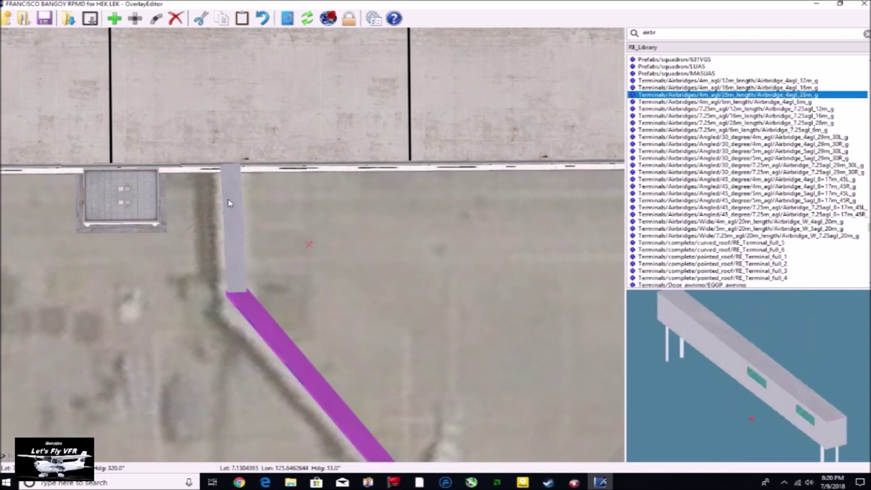
{"action": "left_click", "coordinate": [229, 203]}
{"action": "left_click", "coordinate": [234, 231], "text": "ctrl"}
{"action": "left_click", "coordinate": [236, 270], "text": "ctrl"}
{"action": "left_click", "coordinate": [250, 317], "text": "ctrl"}
{"action": "scroll", "coordinate": [383, 317], "scroll_direction": "down", "scroll_amount": 3}
{"action": "left_click", "coordinate": [413, 417], "text": "ctrl"}
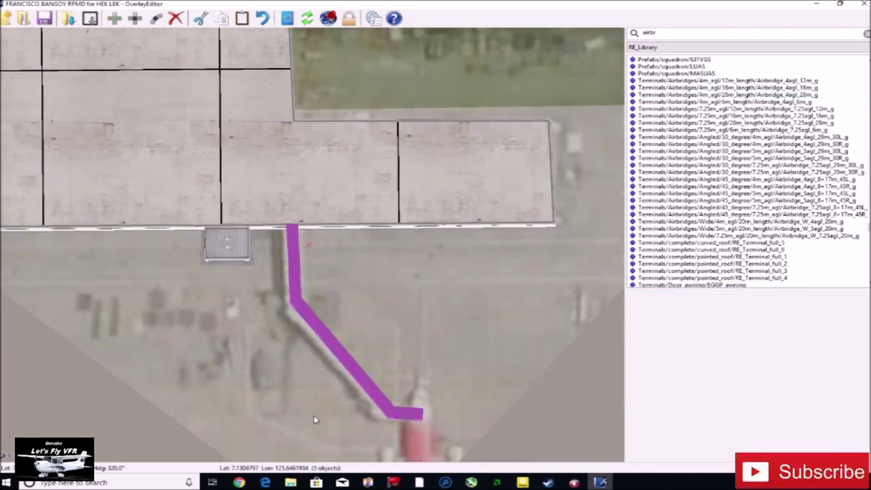
{"action": "key", "text": "Left"}
{"action": "key", "text": "Left"}
{"action": "key", "text": "Left"}
{"action": "key", "text": "Left"}
{"action": "key", "text": "Left"}
{"action": "key", "text": "Left"}
{"action": "key", "text": "Left"}
{"action": "key", "text": "Left"}
{"action": "key", "text": "Left"}
{"action": "key", "text": "Left"}
{"action": "key", "text": "Left"}
{"action": "key", "text": "Left"}
{"action": "key", "text": "Left"}
{"action": "key", "text": "Left"}
{"action": "key", "text": "Left"}
{"action": "key", "text": "Left"}
{"action": "key", "text": "Left"}
{"action": "key", "text": "Left"}
{"action": "key", "text": "Left"}
{"action": "key", "text": "Left"}
{"action": "key", "text": "ctrl+v"}
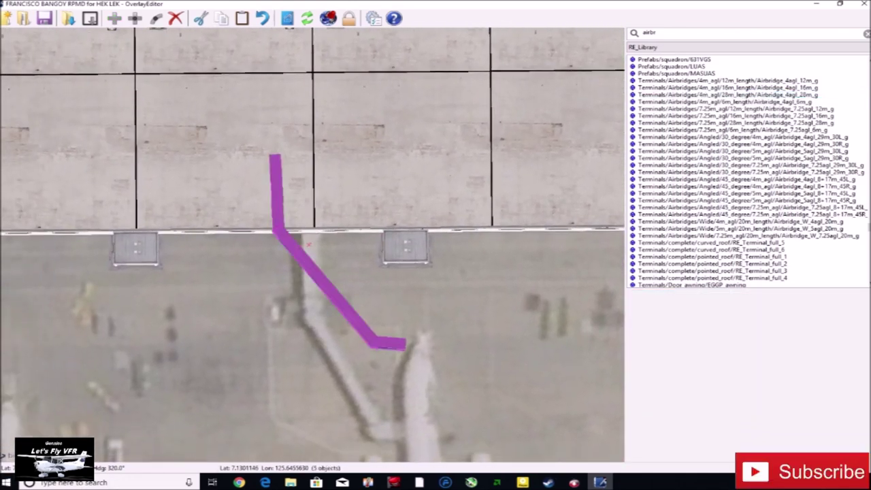
{"action": "left_click_drag", "start_coordinate": [327, 286], "coordinate": [353, 366]}
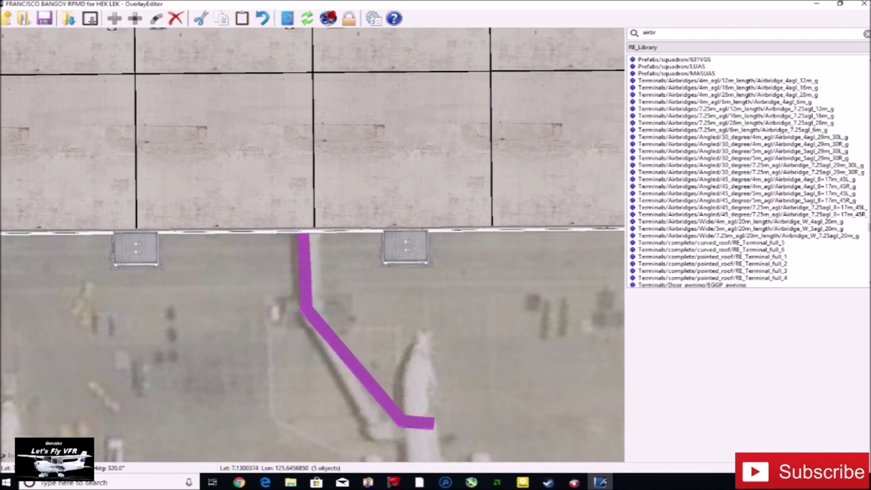
Rotate the copied jetway clockwise and nudge it to follow the imagery from the terminal wall to the parked aircraft.
{"action": "key", "text": "e"}
{"action": "key", "text": "e"}
{"action": "key", "text": "e"}
{"action": "key", "text": "e"}
{"action": "key", "text": "e"}
{"action": "key", "text": "w"}
{"action": "key", "text": "w"}
{"action": "key", "text": "d"}
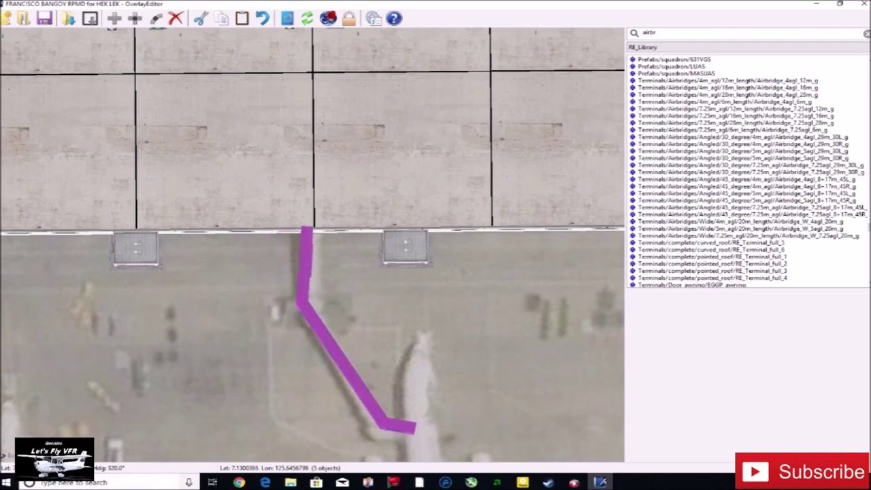
Paste a copy of the jetway at the third gate and move it against the terminal wall over the airbridge in the imagery.
{"action": "scroll", "coordinate": [107, 418], "scroll_direction": "down", "scroll_amount": 1}
{"action": "key", "text": "Up"}
{"action": "key", "text": "Up"}
{"action": "scroll", "coordinate": [107, 417], "scroll_direction": "down", "scroll_amount": 3}
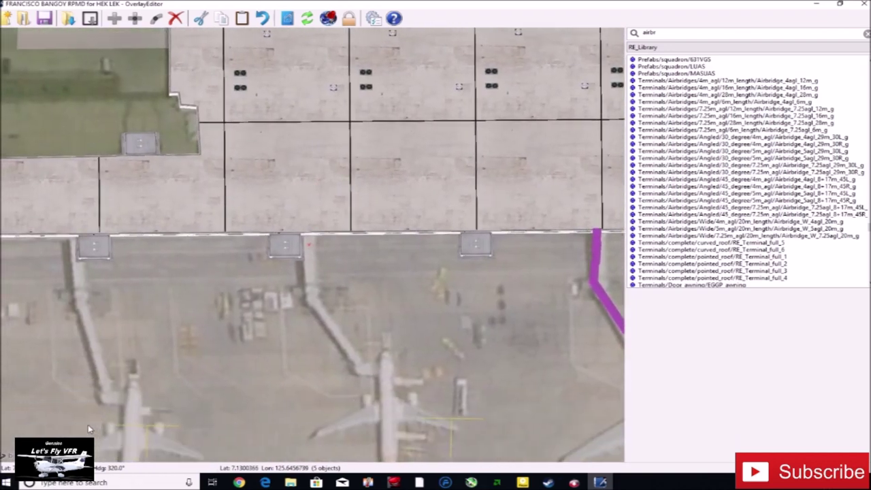
{"action": "key", "text": "s"}
{"action": "key", "text": "s"}
{"action": "key", "text": "s"}
{"action": "key", "text": "s"}
{"action": "key", "text": "s"}
{"action": "key", "text": "s"}
{"action": "key", "text": "s"}
{"action": "key", "text": "s"}
{"action": "key", "text": "s"}
{"action": "key", "text": "s"}
{"action": "key", "text": "d"}
{"action": "key", "text": "d"}
{"action": "key", "text": "d"}
{"action": "key", "text": "d"}
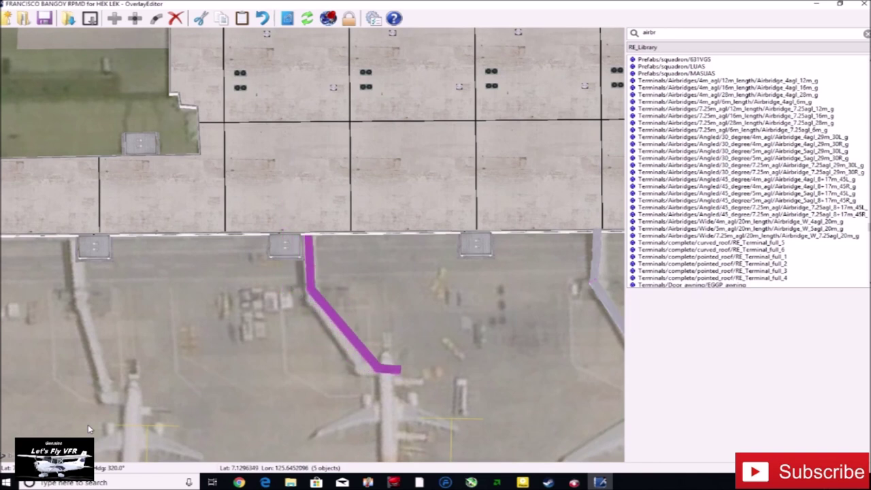
Paste another jetway copy at the fourth gate, move it against the terminal wall and rotate it slightly clockwise towards the parked aircraft.
{"action": "key", "text": "Down"}
{"action": "key", "text": "Down"}
{"action": "key", "text": "Down"}
{"action": "key", "text": "Down"}
{"action": "key", "text": "Down"}
{"action": "key", "text": "Down"}
{"action": "key", "text": "Down"}
{"action": "key", "text": "Down"}
{"action": "key", "text": "Down"}
{"action": "key", "text": "Down"}
{"action": "key", "text": "Down"}
{"action": "key", "text": "Down"}
{"action": "key", "text": "Left"}
{"action": "key", "text": "Left"}
{"action": "key", "text": "Left"}
{"action": "key", "text": "Left"}
{"action": "key", "text": "Left"}
{"action": "key", "text": "Left"}
{"action": "key", "text": "Left"}
{"action": "key", "text": "Left"}
{"action": "key", "text": "Left"}
{"action": "key", "text": "Left"}
{"action": "key", "text": "Left"}
{"action": "key", "text": "Left"}
{"action": "key", "text": "ctrl+v"}
{"action": "key", "text": "w"}
{"action": "key", "text": "w"}
{"action": "key", "text": "w"}
{"action": "key", "text": "w"}
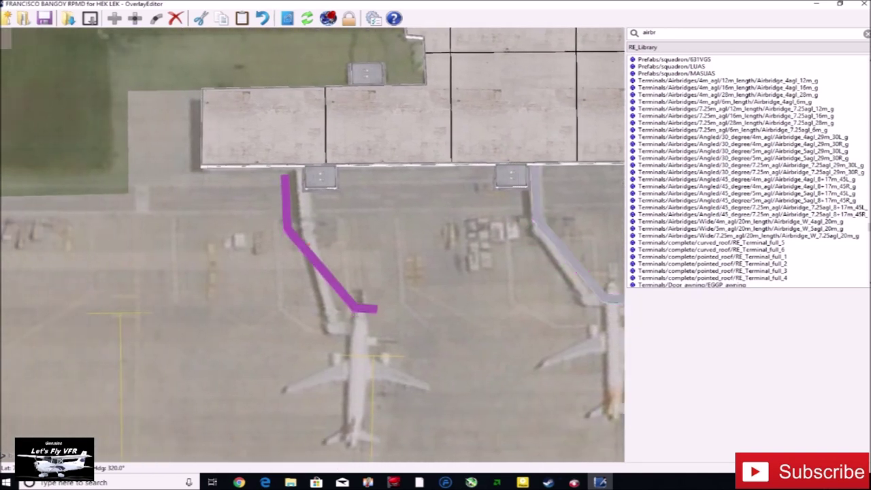
{"action": "key", "text": "Right"}
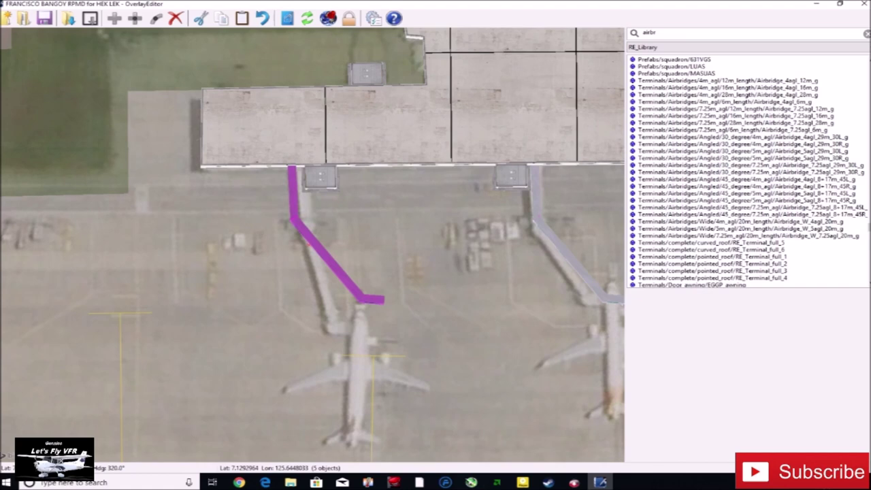
{"action": "key", "text": "Left"}
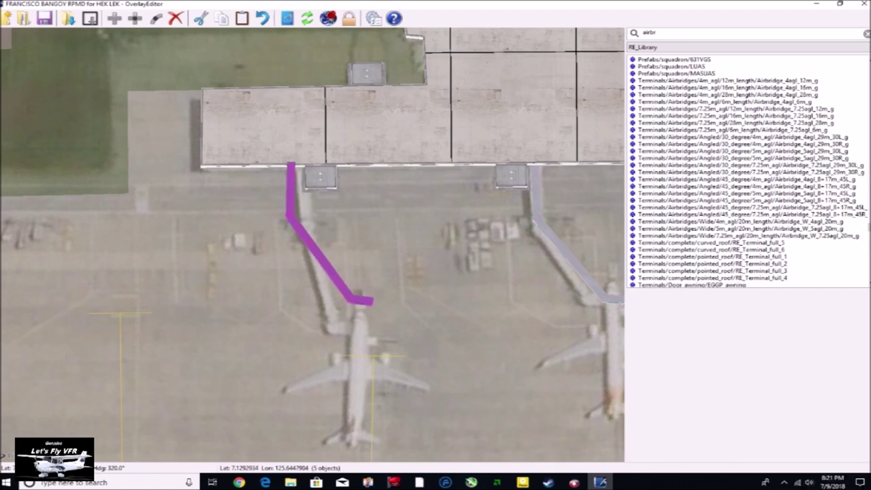
Deselect the jetway and examine all four jetways along the terminal in a tilted 3D view.
{"action": "left_click", "coordinate": [257, 377]}
{"action": "key", "text": "End"}
{"action": "key", "text": "End"}
{"action": "key", "text": "End"}
{"action": "key", "text": "End"}
{"action": "key", "text": "End"}
{"action": "key", "text": "End"}
{"action": "key", "text": "End"}
{"action": "key", "text": "Page_Down"}
{"action": "key", "text": "Page_Down"}
{"action": "key", "text": "Page_Down"}
{"action": "key", "text": "Page_Down"}
{"action": "key", "text": "Page_Down"}
{"action": "key", "text": "Page_Down"}
{"action": "key", "text": "Page_Down"}
{"action": "key", "text": "Page_Down"}
{"action": "key", "text": "Page_Down"}
{"action": "key", "text": "Page_Down"}
{"action": "key", "text": "Page_Down"}
{"action": "key", "text": "Page_Down"}
{"action": "key", "text": "Right"}
{"action": "key", "text": "Right"}
{"action": "key", "text": "Right"}
{"action": "key", "text": "Right"}
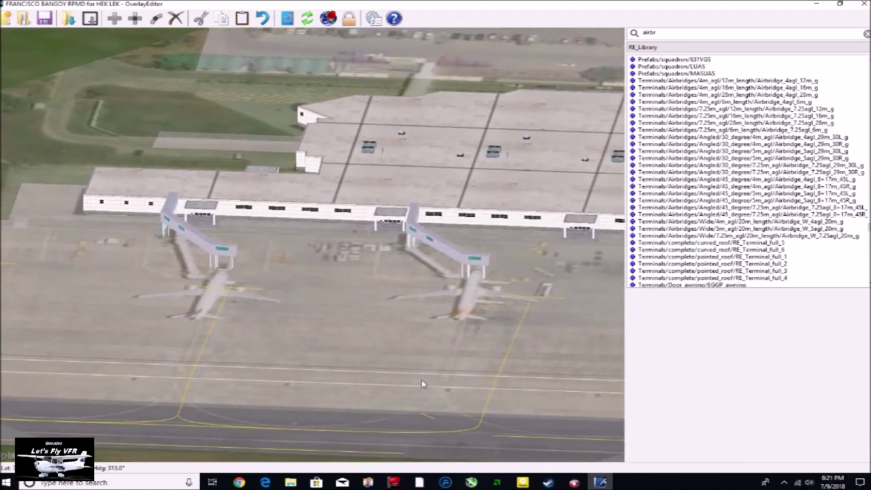
{"action": "key", "text": "Right"}
{"action": "key", "text": "Right"}
{"action": "key", "text": "Right"}
{"action": "key", "text": "Right"}
{"action": "key", "text": "Right"}
{"action": "key", "text": "Right"}
{"action": "key", "text": "Right"}
{"action": "key", "text": "Right"}
{"action": "key", "text": "Right"}
{"action": "scroll", "coordinate": [424, 374], "scroll_direction": "down", "scroll_amount": 4}
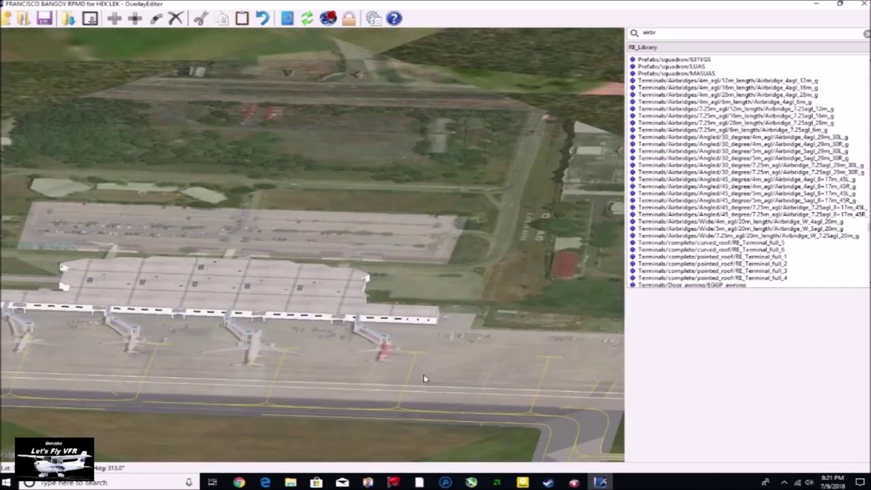
Search the object library for "hang" and check the listed hangars for the large building beside the apron.
{"action": "key", "text": "Left"}
{"action": "key", "text": "Left"}
{"action": "key", "text": "Left"}
{"action": "key", "text": "Left"}
{"action": "key", "text": "Left"}
{"action": "key", "text": "Home"}
{"action": "key", "text": "Home"}
{"action": "key", "text": "Home"}
{"action": "key", "text": "Home"}
{"action": "key", "text": "Home"}
{"action": "key", "text": "Home"}
{"action": "key", "text": "Home"}
{"action": "key", "text": "Left"}
{"action": "key", "text": "Left"}
{"action": "key", "text": "Left"}
{"action": "key", "text": "Left"}
{"action": "key", "text": "Left"}
{"action": "key", "text": "Left"}
{"action": "key", "text": "Left"}
{"action": "key", "text": "Left"}
{"action": "key", "text": "Left"}
{"action": "key", "text": "Left"}
{"action": "key", "text": "Left"}
{"action": "key", "text": "Left"}
{"action": "key", "text": "Left"}
{"action": "key", "text": "Left"}
{"action": "key", "text": "Left"}
{"action": "key", "text": "Left"}
{"action": "key", "text": "Left"}
{"action": "key", "text": "Left"}
{"action": "key", "text": "Left"}
{"action": "key", "text": "Left"}
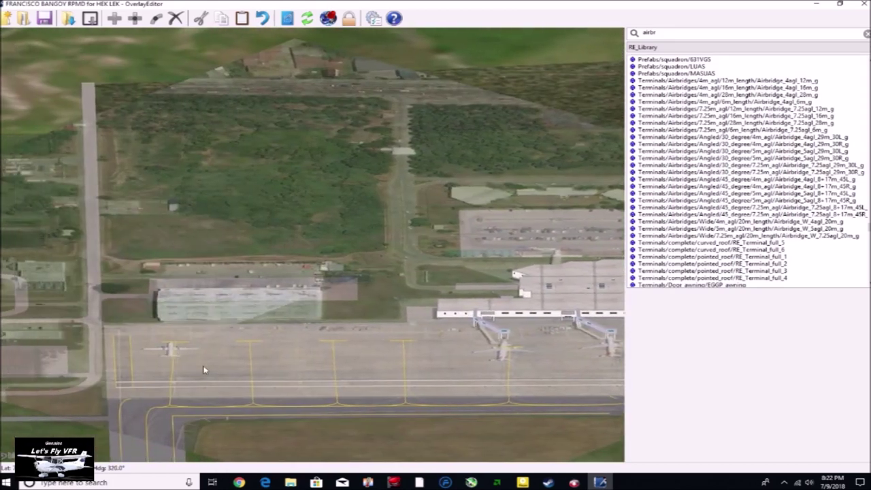
{"action": "scroll", "coordinate": [291, 311], "scroll_direction": "up", "scroll_amount": 3}
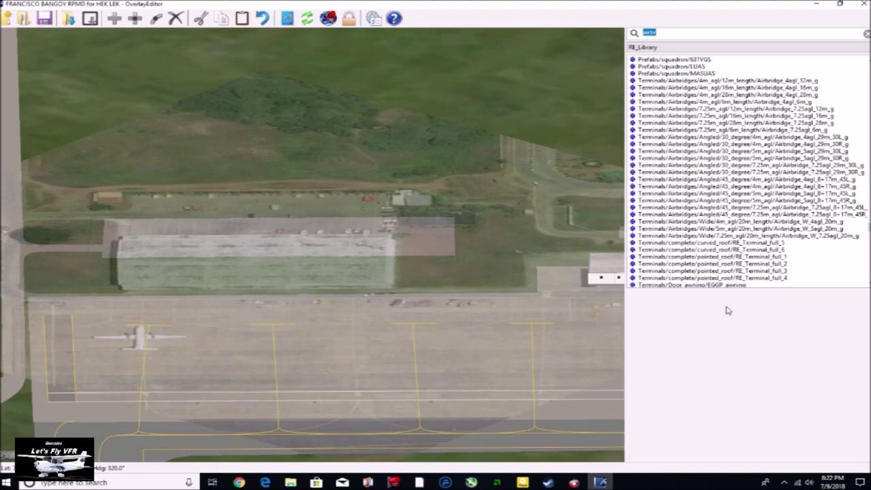
{"action": "type", "text": "hang"}
{"action": "left_click", "coordinate": [715, 157]}
{"action": "left_click", "coordinate": [698, 95]}
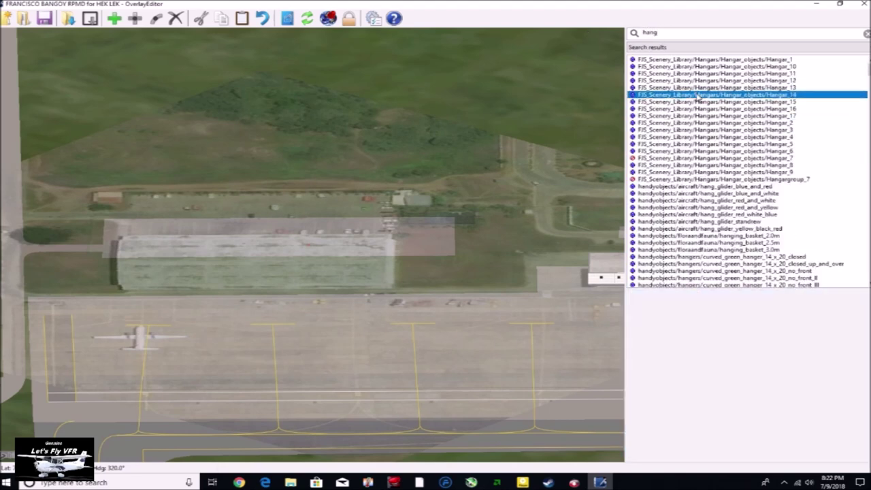
Try the Hangar_15 object on the large building's footprint beside the apron and remove it.
{"action": "left_click", "coordinate": [697, 101]}
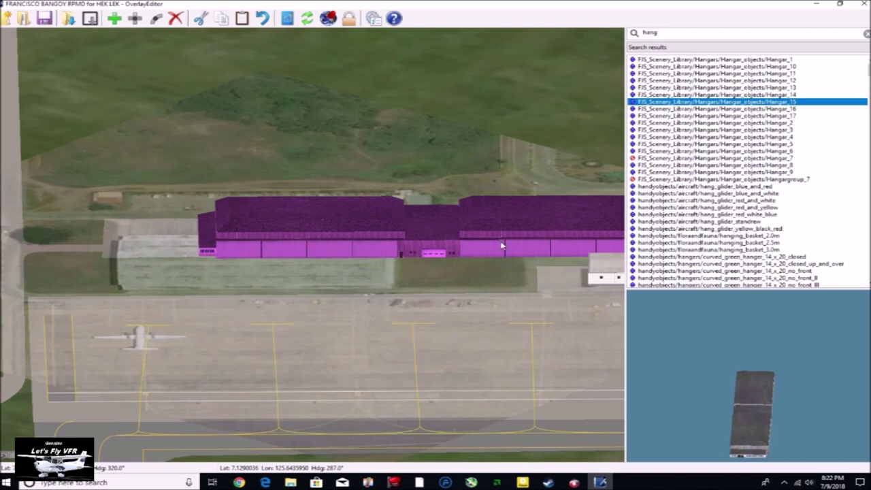
{"action": "left_click_drag", "start_coordinate": [502, 245], "coordinate": [344, 268]}
{"action": "key", "text": "Delete"}
Preview more hangar models and place Hangar_5 over the large building's footprint beside the apron.
{"action": "left_click", "coordinate": [697, 108]}
{"action": "left_click", "coordinate": [697, 116]}
{"action": "left_click", "coordinate": [697, 143]}
{"action": "left_click", "coordinate": [698, 151]}
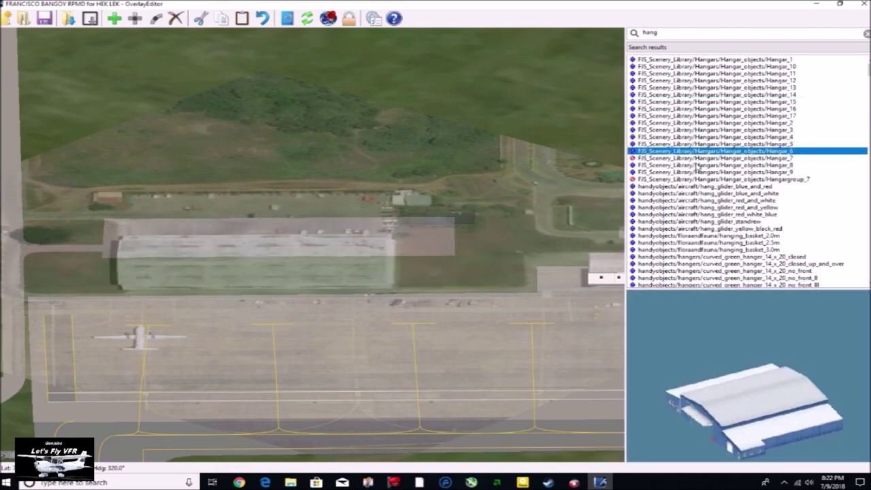
{"action": "key", "text": "Up"}
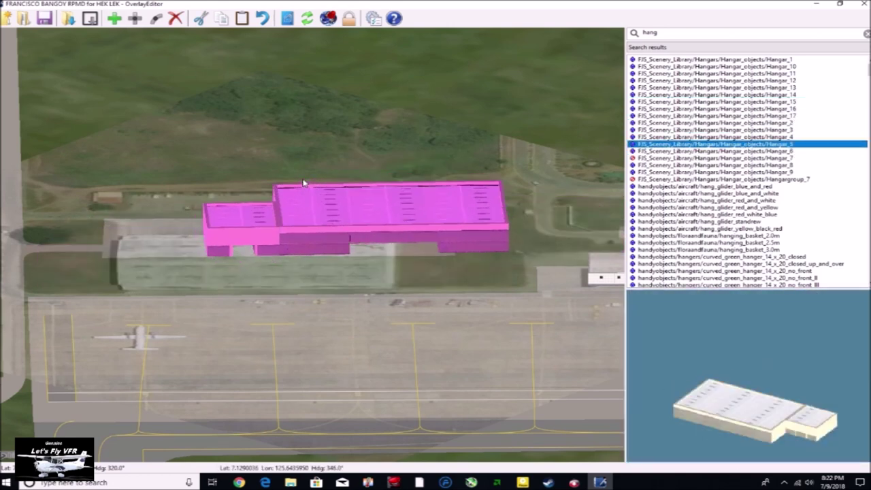
{"action": "left_click_drag", "start_coordinate": [369, 214], "coordinate": [269, 246]}
{"action": "left_click", "coordinate": [291, 395]}
Look over the apron from end to end, checking the placed hangars, the terminal and the jetways.
{"action": "scroll", "coordinate": [290, 395], "scroll_direction": "down", "scroll_amount": 5}
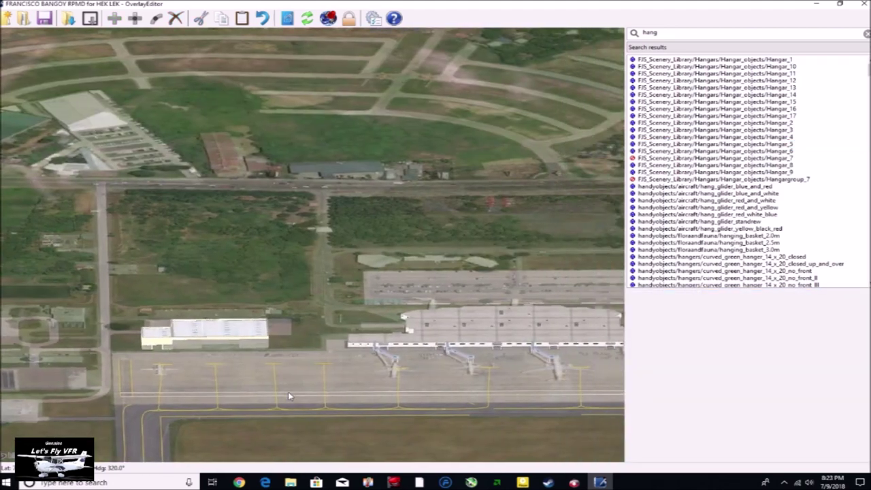
{"action": "key", "text": "Right"}
{"action": "scroll", "coordinate": [291, 396], "scroll_direction": "down", "scroll_amount": 3}
{"action": "left_click", "coordinate": [383, 355]}
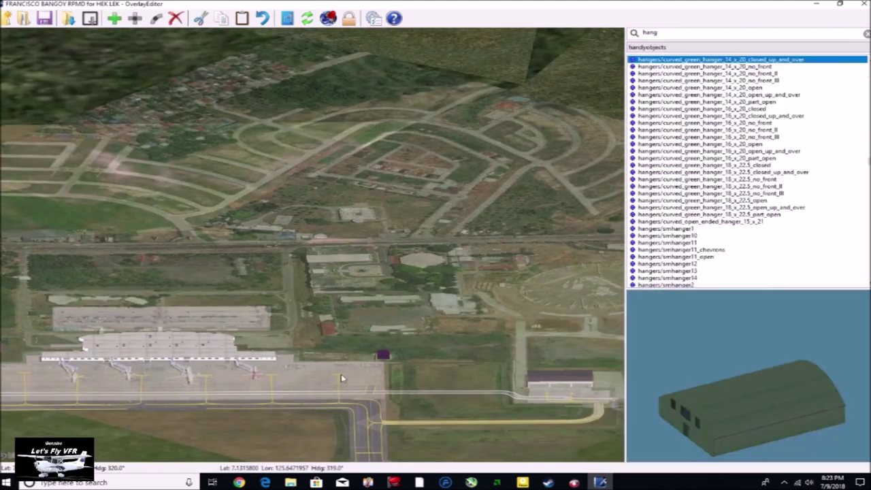
{"action": "key", "text": "Left"}
{"action": "left_click", "coordinate": [262, 359]}
{"action": "key", "text": "Left"}
{"action": "key", "text": "Left"}
{"action": "key", "text": "Left"}
{"action": "key", "text": "Left"}
{"action": "left_click", "coordinate": [233, 368]}
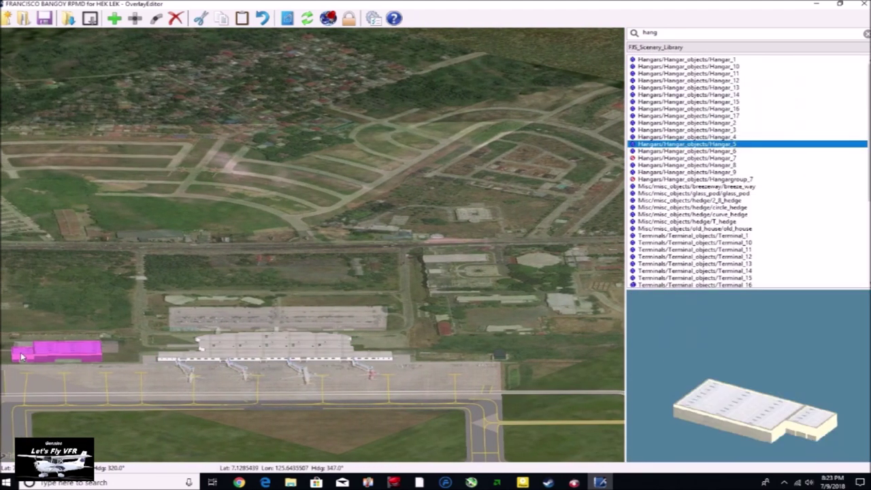
Place the Terminal_10 object on the building footprint west of the looped access road.
{"action": "scroll", "coordinate": [22, 356], "scroll_direction": "up", "scroll_amount": 5}
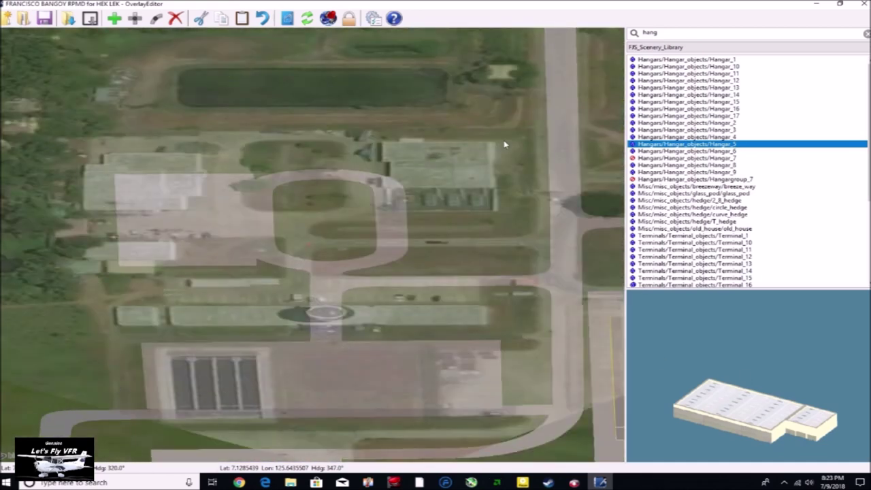
{"action": "left_click", "coordinate": [114, 19]}
{"action": "key", "text": "Delete"}
{"action": "left_click", "coordinate": [688, 172]}
{"action": "left_click", "coordinate": [699, 244]}
{"action": "left_click", "coordinate": [114, 20]}
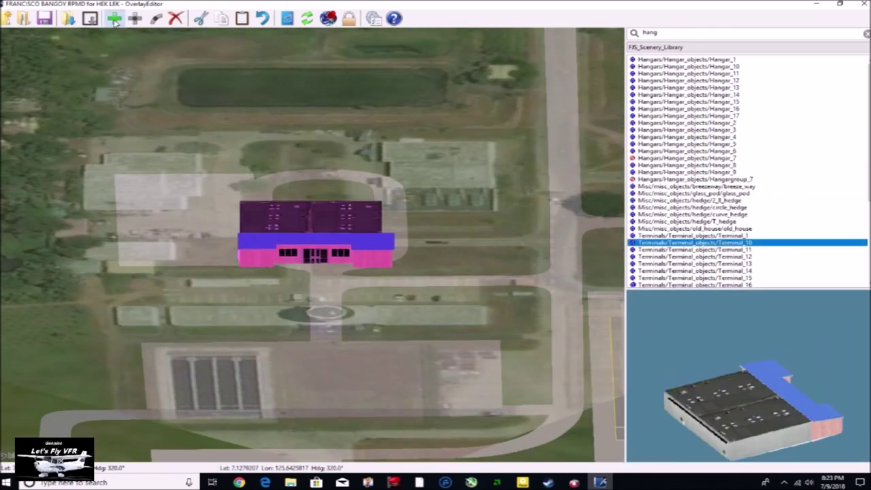
{"action": "left_click_drag", "start_coordinate": [298, 234], "coordinate": [137, 174]}
{"action": "left_click", "coordinate": [299, 211]}
Preview the FJS_Scenery_Library terminal and tower objects for the remaining airport buildings.
{"action": "left_click", "coordinate": [745, 285]}
{"action": "scroll", "coordinate": [709, 263], "scroll_direction": "down", "scroll_amount": 6}
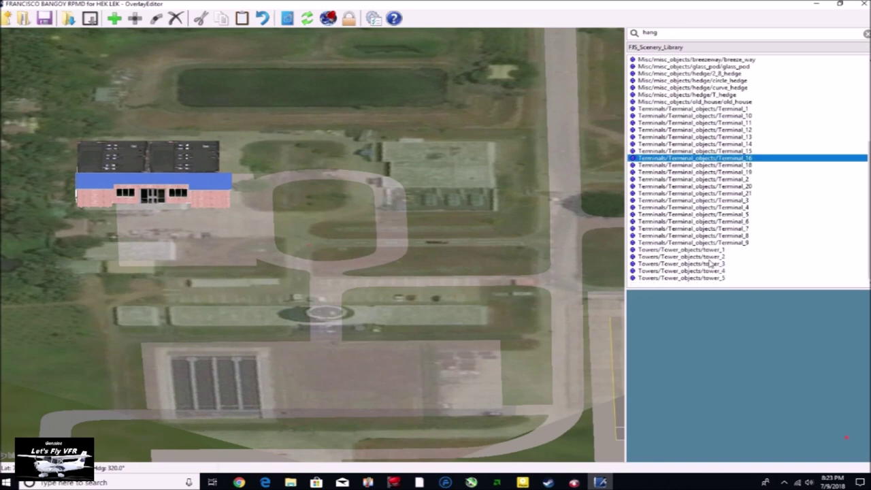
{"action": "left_click", "coordinate": [706, 251]}
{"action": "left_click", "coordinate": [702, 237]}
{"action": "left_click", "coordinate": [694, 230]}
{"action": "left_click", "coordinate": [686, 216]}
{"action": "left_click", "coordinate": [683, 209]}
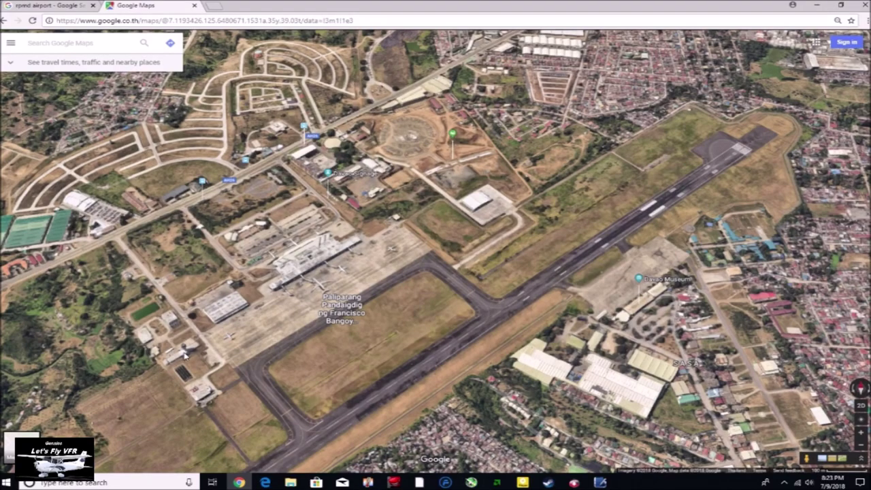
Examine the control tower and nearby buildings closely in Google Maps, switch back to OverlayEditor and preview the tower_2 object.
{"action": "scroll", "coordinate": [279, 240], "scroll_direction": "up", "scroll_amount": 10}
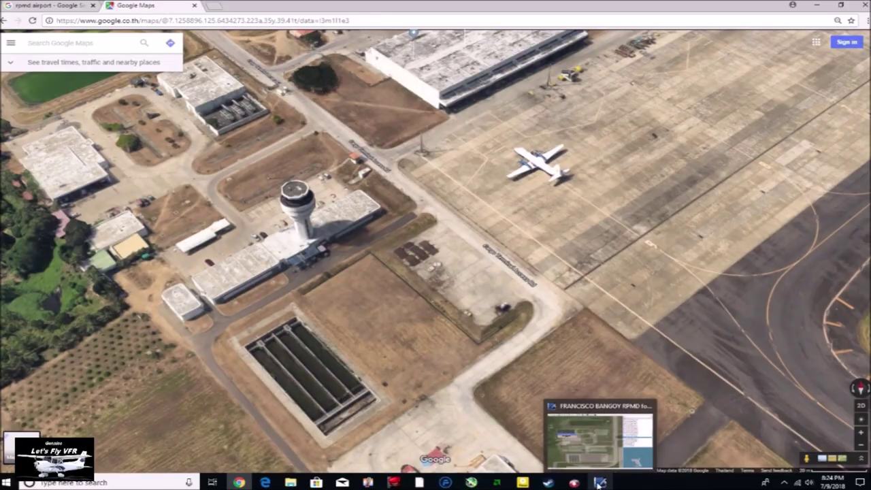
{"action": "left_click", "coordinate": [600, 482]}
{"action": "scroll", "coordinate": [410, 324], "scroll_direction": "down", "scroll_amount": 2}
{"action": "left_click", "coordinate": [686, 256]}
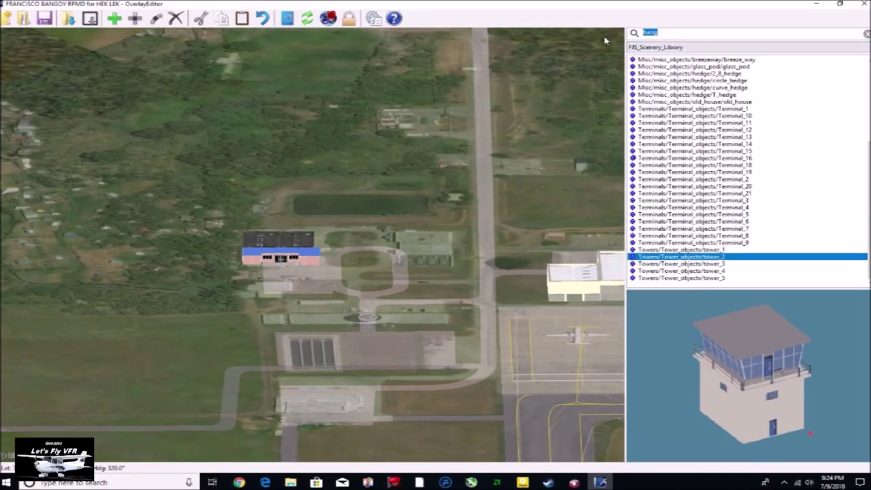
Search the object library for "shed" and preview the tin, wood, garden and opensceneryx airport sheds.
{"action": "type", "text": "shed"}
{"action": "left_click", "coordinate": [691, 73]}
{"action": "left_click", "coordinate": [691, 81]}
{"action": "left_click", "coordinate": [692, 151]}
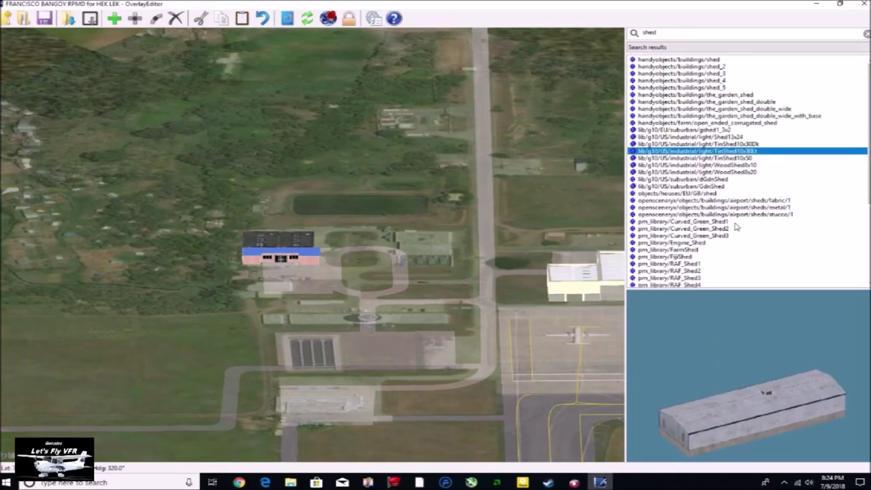
{"action": "left_click", "coordinate": [681, 158]}
{"action": "left_click", "coordinate": [675, 172]}
{"action": "left_click", "coordinate": [707, 180]}
{"action": "left_click", "coordinate": [675, 208]}
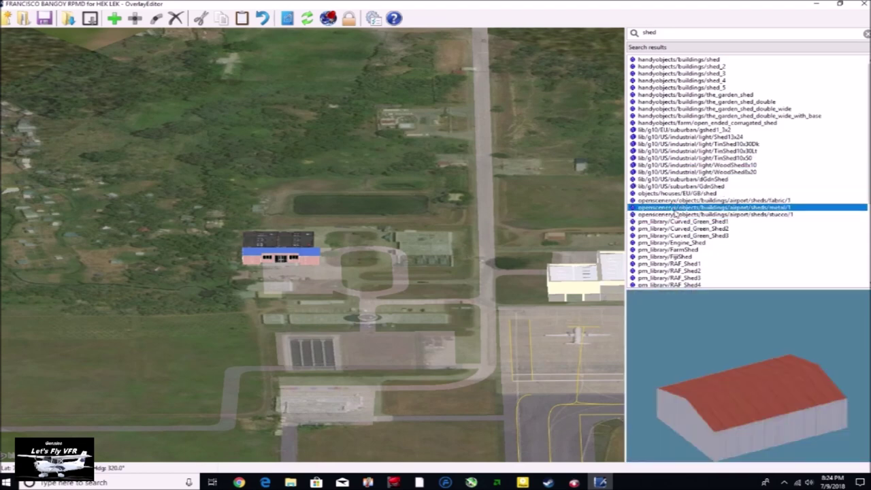
{"action": "left_click", "coordinate": [675, 215]}
{"action": "key", "text": "Delete"}
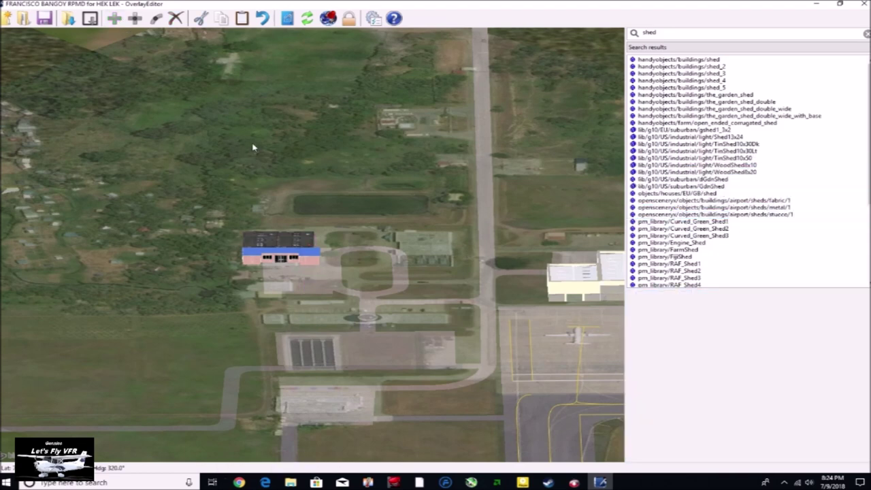
Place the lib/g10 Shed13x24 object beside the Terminal_10 building near the looped access road.
{"action": "left_click", "coordinate": [693, 167]}
{"action": "left_click", "coordinate": [698, 144]}
{"action": "left_click", "coordinate": [728, 139]}
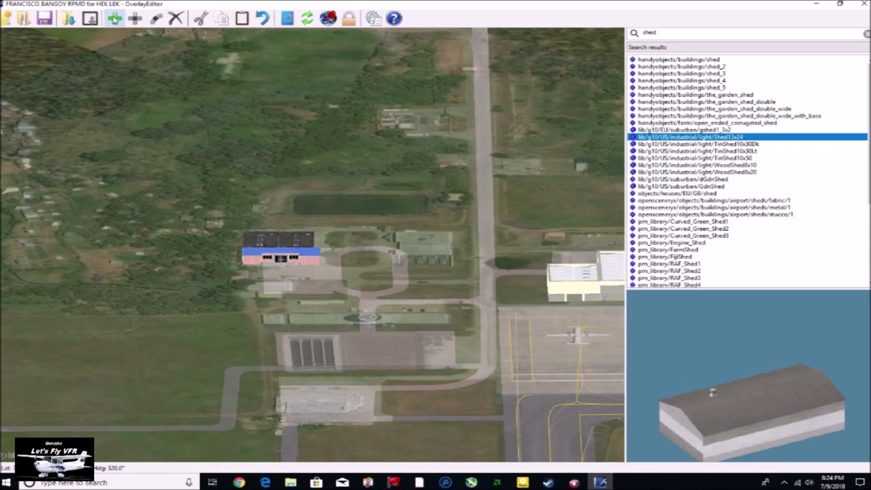
{"action": "left_click", "coordinate": [115, 20]}
{"action": "middle_click_drag", "start_coordinate": [336, 220], "coordinate": [331, 94]}
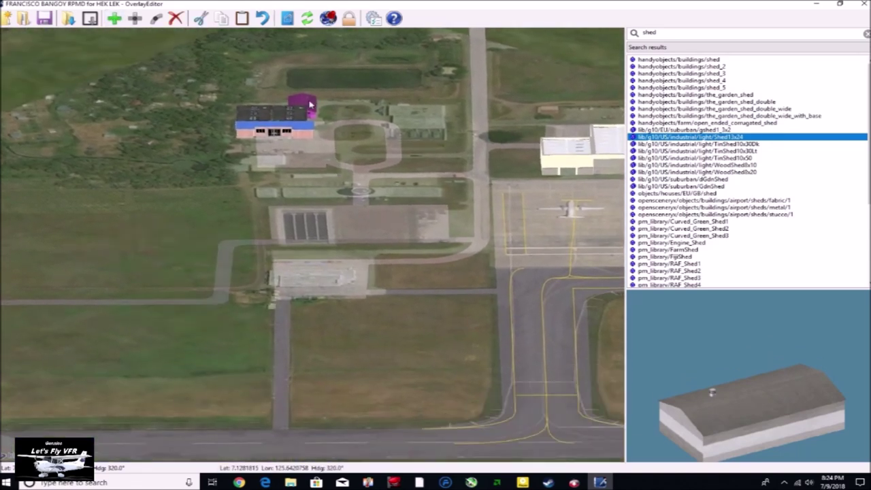
Add a second White_Office facade, matching the main terminal's type, on the paved pad near the runway.
{"action": "scroll", "coordinate": [565, 170], "scroll_direction": "down", "scroll_amount": 4}
{"action": "left_click", "coordinate": [549, 171]}
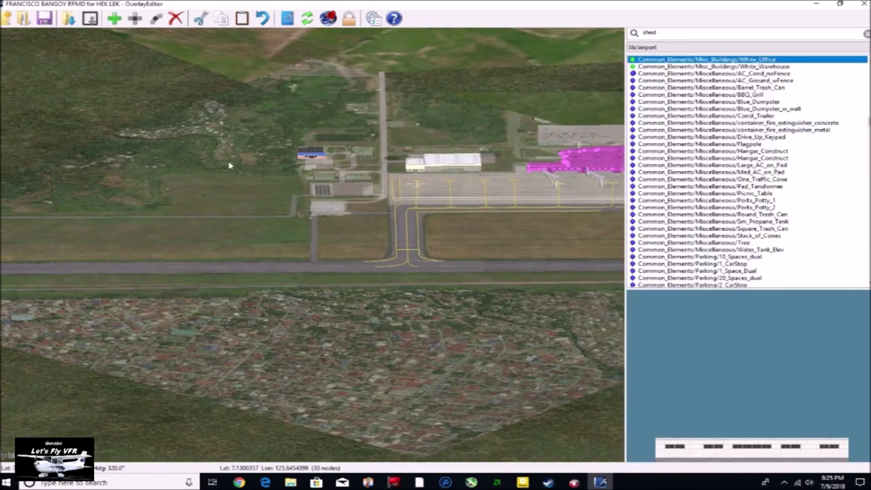
{"action": "scroll", "coordinate": [335, 223], "scroll_direction": "up", "scroll_amount": 4}
{"action": "middle_click_drag", "start_coordinate": [335, 223], "coordinate": [396, 321]}
{"action": "scroll", "coordinate": [395, 321], "scroll_direction": "up", "scroll_amount": 3}
{"action": "left_click", "coordinate": [114, 19]}
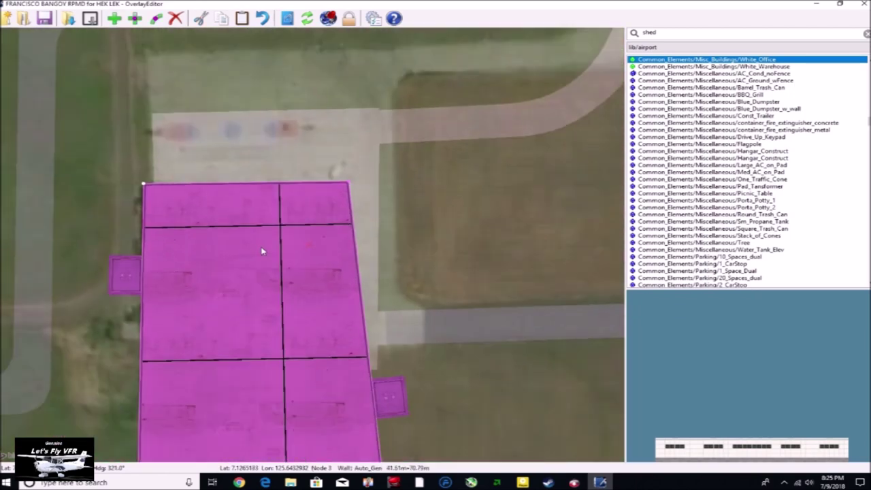
Try to fit the new White_Office outline to the footprint by moving its runway-side edge and notching the corners with extra nodes.
{"action": "scroll", "coordinate": [453, 409], "scroll_direction": "down", "scroll_amount": 3}
{"action": "middle_click_drag", "start_coordinate": [407, 437], "coordinate": [372, 283]}
{"action": "left_click_drag", "start_coordinate": [374, 309], "coordinate": [353, 153]}
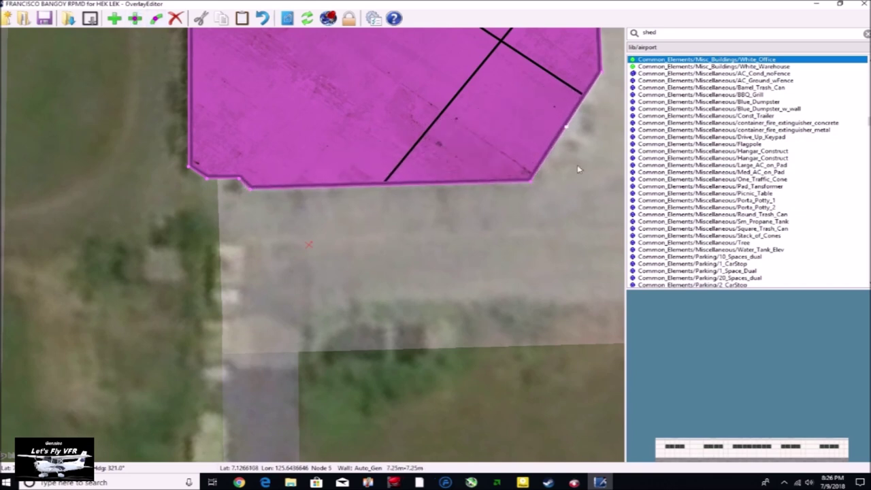
{"action": "left_click_drag", "start_coordinate": [566, 126], "coordinate": [529, 162]}
{"action": "left_click_drag", "start_coordinate": [565, 119], "coordinate": [557, 155]}
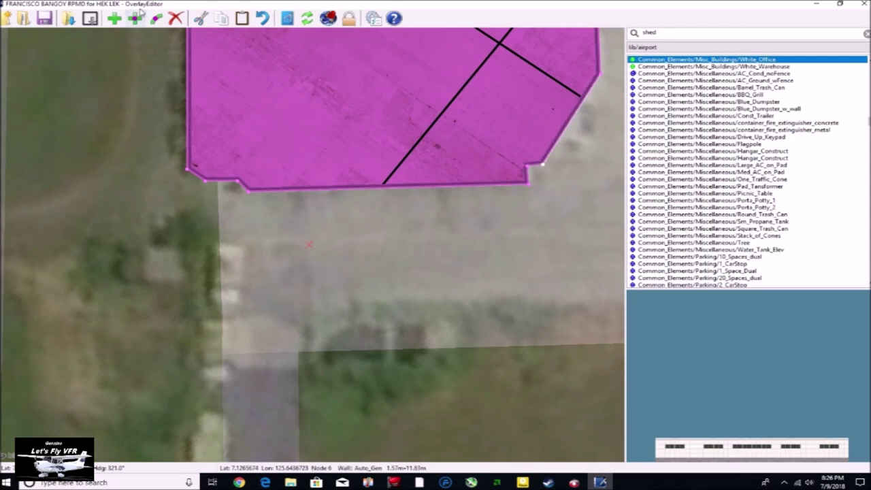
{"action": "left_click_drag", "start_coordinate": [571, 120], "coordinate": [548, 148]}
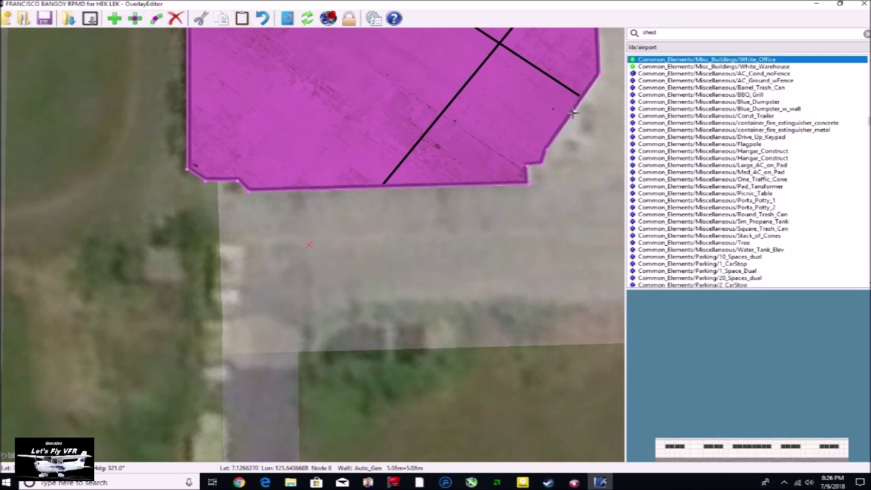
{"action": "left_click_drag", "start_coordinate": [573, 114], "coordinate": [587, 152]}
Check the control tower area in the Google Maps 3D imagery and return to OverlayEditor at the new facade.
{"action": "scroll", "coordinate": [617, 177], "scroll_direction": "down", "scroll_amount": 2}
{"action": "left_click", "coordinate": [239, 482]}
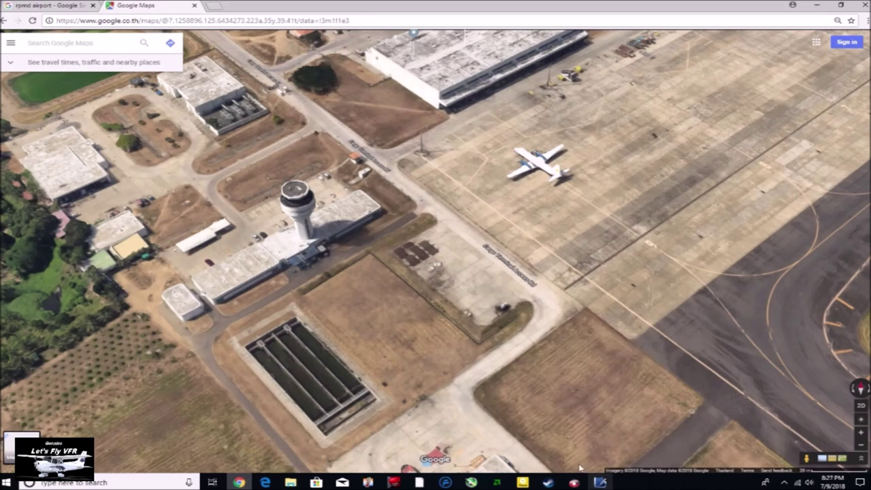
{"action": "left_click", "coordinate": [600, 482]}
{"action": "scroll", "coordinate": [521, 333], "scroll_direction": "down", "scroll_amount": 3}
{"action": "middle_click_drag", "start_coordinate": [521, 333], "coordinate": [383, 396]}
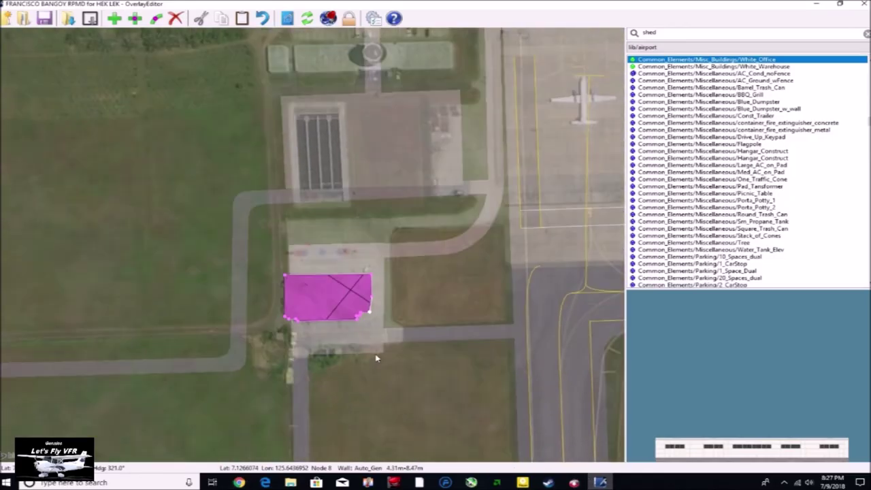
Delete the extra facade nodes and reshape the White_Office outline into a four-cornered block over the footprint.
{"action": "key", "text": "Delete"}
{"action": "key", "text": "Delete"}
{"action": "key", "text": "Delete"}
{"action": "key", "text": "Delete"}
{"action": "key", "text": "Delete"}
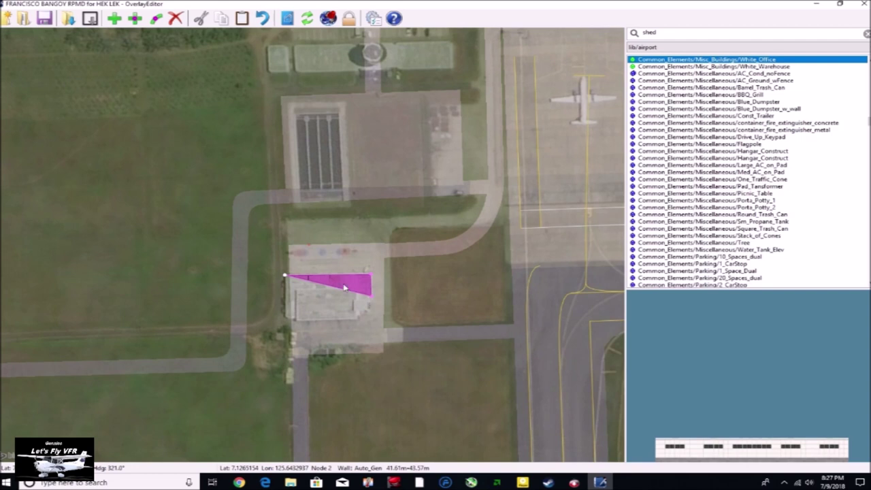
{"action": "left_click_drag", "start_coordinate": [371, 294], "coordinate": [374, 317]}
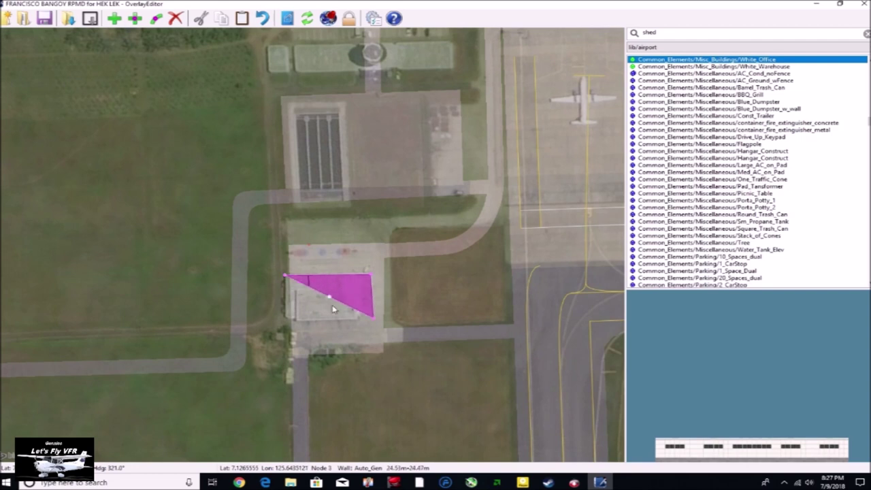
{"action": "left_click_drag", "start_coordinate": [328, 297], "coordinate": [284, 319]}
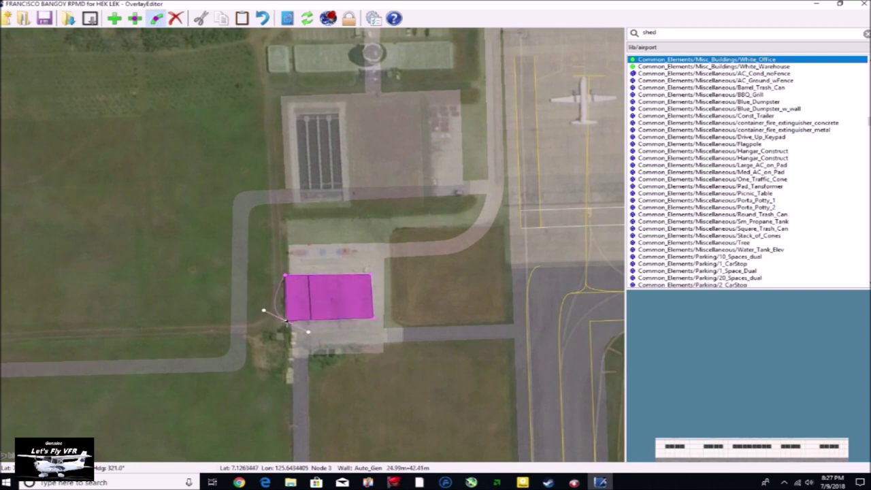
Replace the curved corner node and bevel both runway-side corners of the White_Office outline with additional nodes.
{"action": "scroll", "coordinate": [285, 321], "scroll_direction": "up", "scroll_amount": 4}
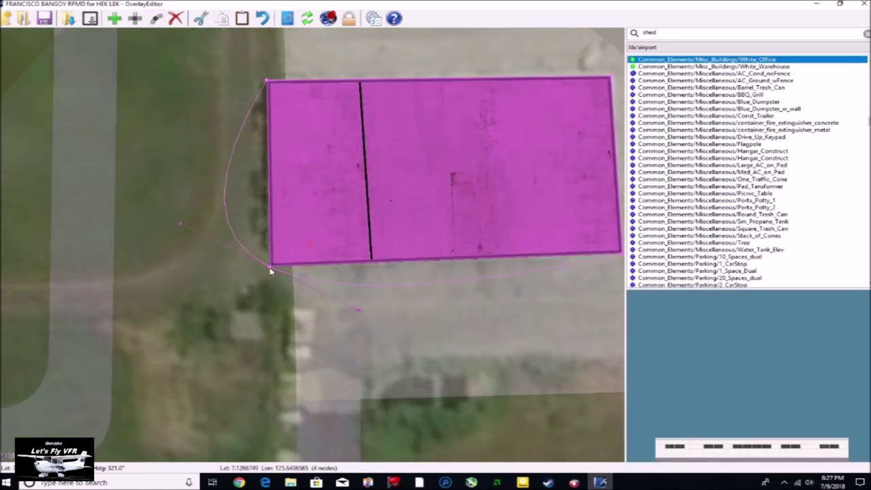
{"action": "key", "text": "Delete"}
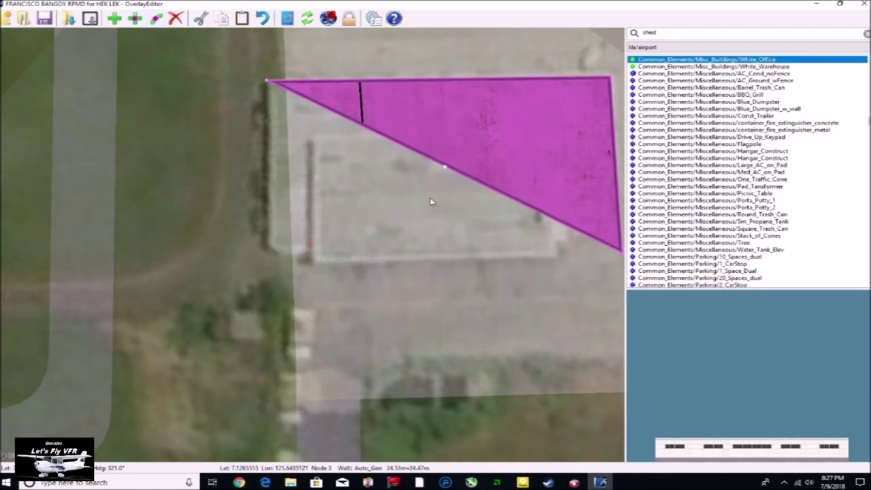
{"action": "left_click_drag", "start_coordinate": [443, 175], "coordinate": [268, 246]}
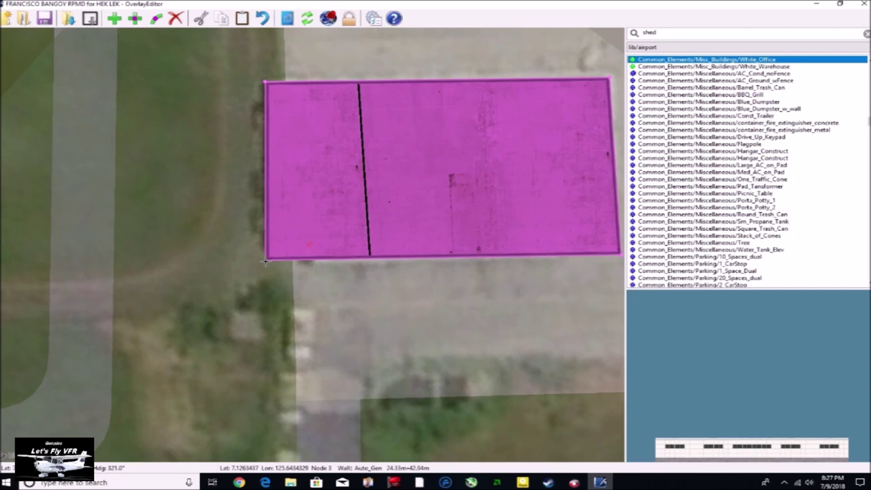
{"action": "left_click_drag", "start_coordinate": [445, 251], "coordinate": [285, 254]}
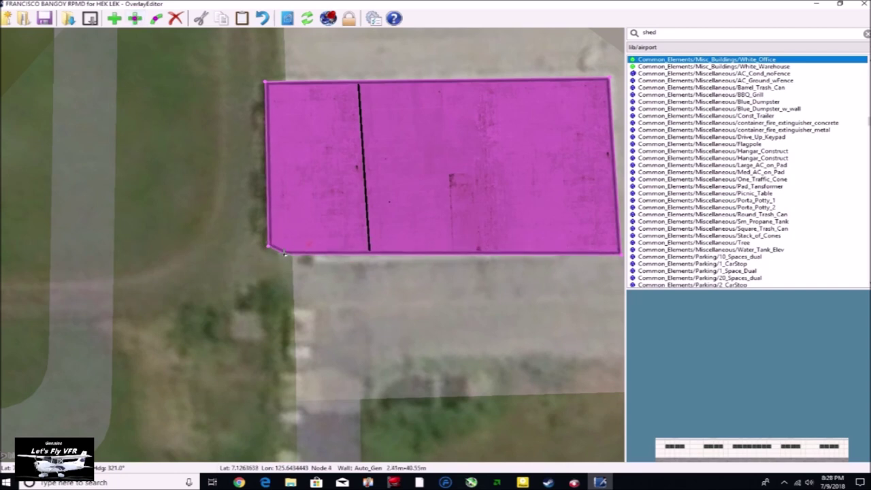
{"action": "left_click_drag", "start_coordinate": [452, 256], "coordinate": [270, 243]}
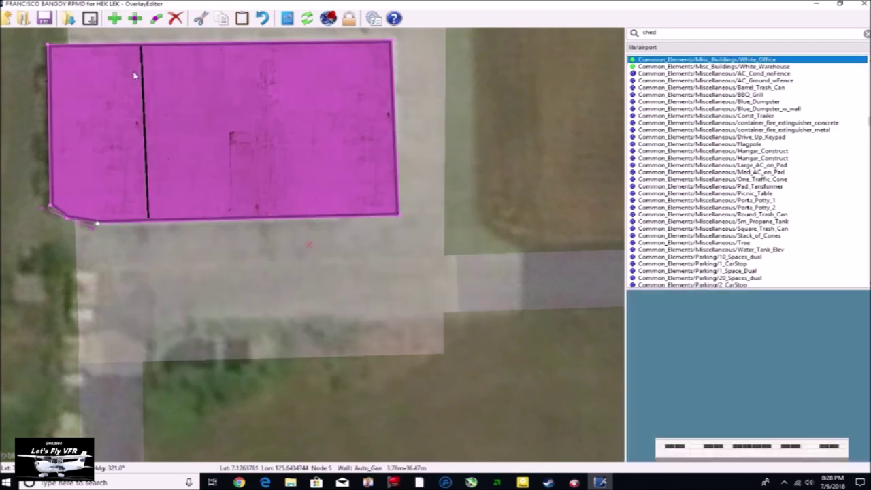
{"action": "mouse_move", "coordinate": [398, 198]}
{"action": "left_mouse_down"}
{"action": "mouse_move", "coordinate": [376, 171]}
{"action": "mouse_move", "coordinate": [396, 182]}
{"action": "left_mouse_up"}
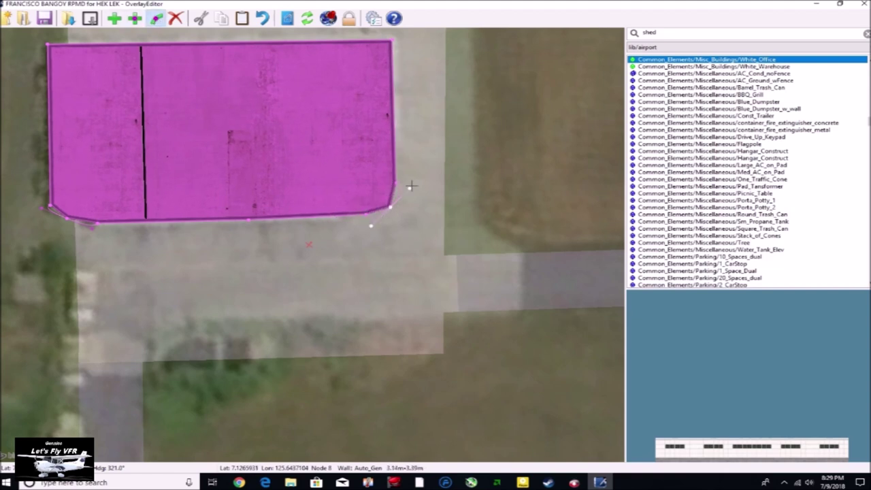
{"action": "left_click", "coordinate": [408, 232]}
Look over the reshaped White_Office building from above.
{"action": "scroll", "coordinate": [408, 227], "scroll_direction": "down", "scroll_amount": 1}
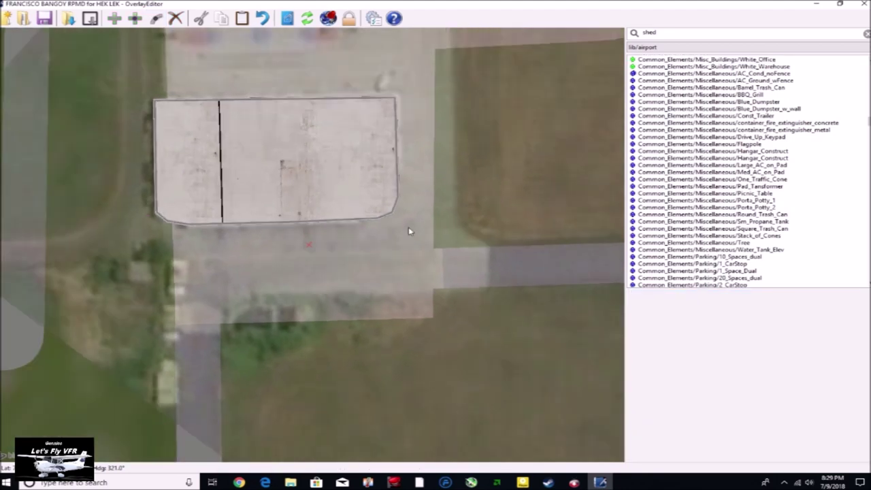
{"action": "key", "text": "End"}
{"action": "key", "text": "Page_Down"}
{"action": "key", "text": "Page_Down"}
{"action": "key", "text": "Page_Down"}
{"action": "key", "text": "Page_Down"}
{"action": "key", "text": "Page_Down"}
{"action": "key", "text": "Page_Down"}
{"action": "key", "text": "Page_Down"}
{"action": "key", "text": "Page_Down"}
{"action": "key", "text": "Page_Down"}
{"action": "key", "text": "Page_Down"}
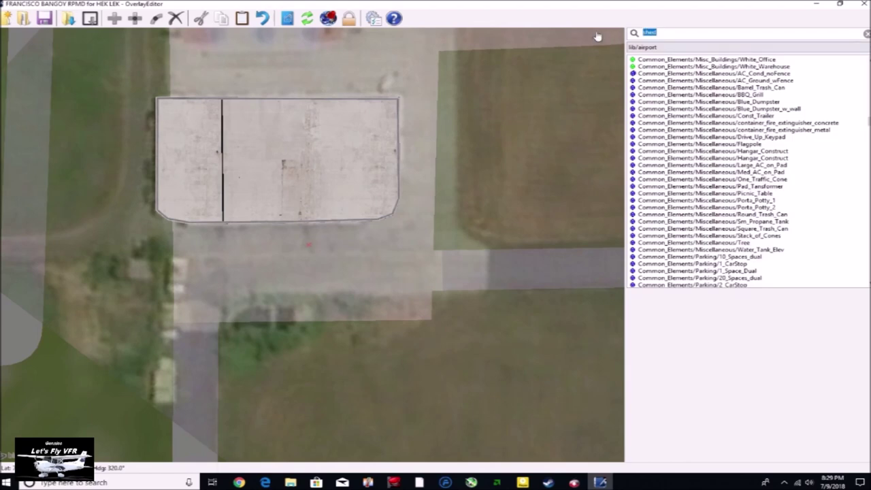
Search the object library for "tower" and preview the FJS_Scenery_Library and handyobjects tower models.
{"action": "type", "text": "tower"}
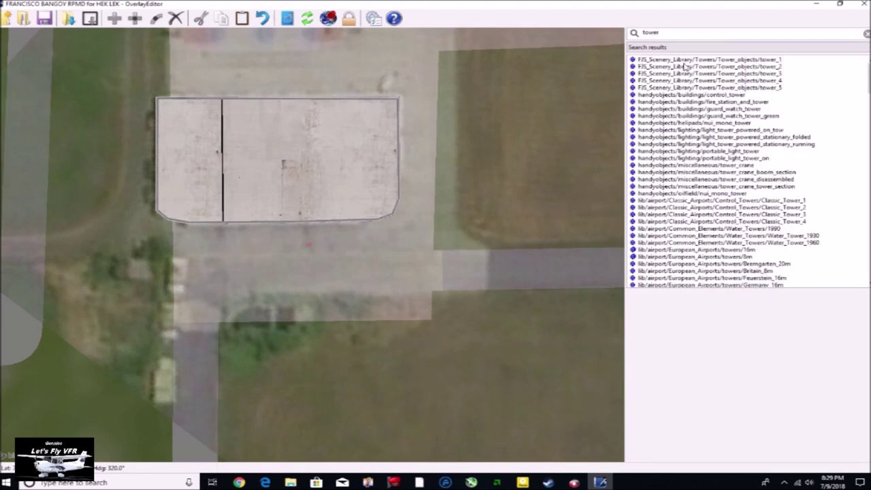
{"action": "left_click", "coordinate": [684, 61]}
{"action": "left_click", "coordinate": [690, 73]}
{"action": "left_click", "coordinate": [692, 80]}
{"action": "left_click", "coordinate": [693, 87]}
{"action": "left_click", "coordinate": [693, 95]}
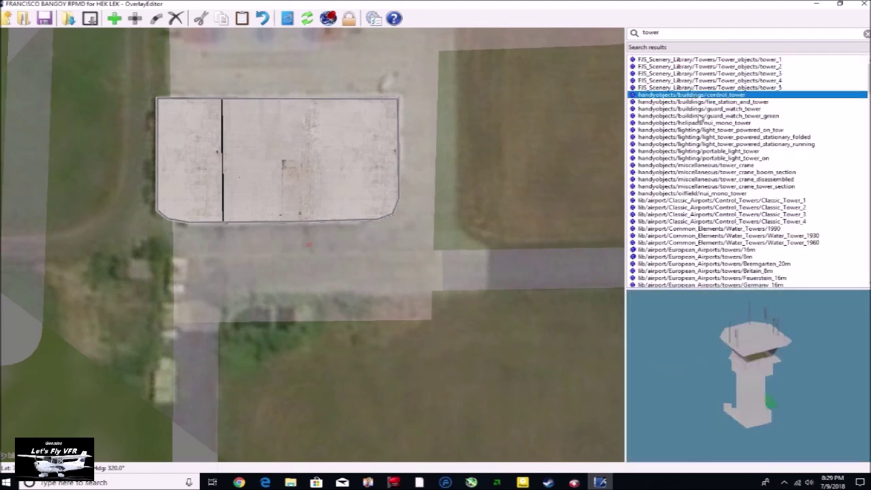
{"action": "left_click", "coordinate": [696, 101]}
{"action": "left_click", "coordinate": [697, 109]}
{"action": "left_click", "coordinate": [698, 115]}
{"action": "left_click", "coordinate": [702, 129]}
{"action": "left_click", "coordinate": [699, 122]}
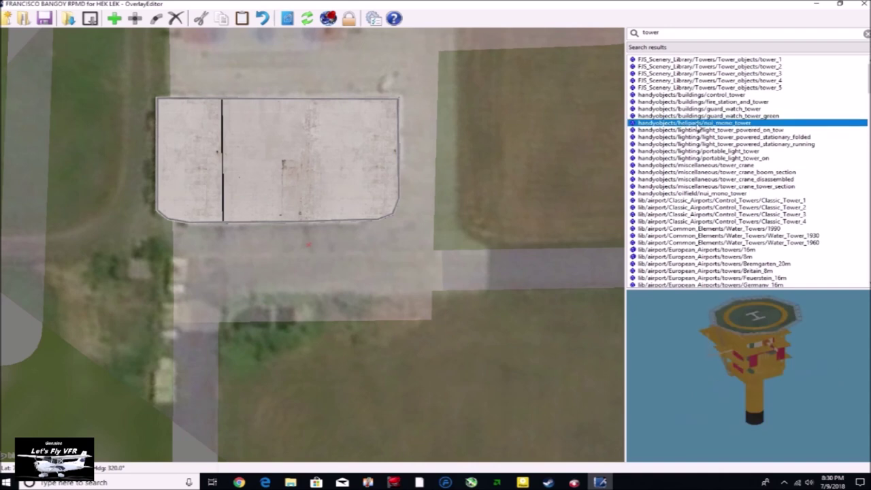
{"action": "left_click", "coordinate": [700, 137]}
{"action": "left_click", "coordinate": [700, 145]}
{"action": "left_click", "coordinate": [702, 172]}
Place the European_Airports Bremgarten_20m tower on the middle of the White_Office building.
{"action": "scroll", "coordinate": [703, 194], "scroll_direction": "down", "scroll_amount": 3}
{"action": "left_click", "coordinate": [703, 222]}
{"action": "left_click", "coordinate": [703, 193]}
{"action": "left_click", "coordinate": [702, 201]}
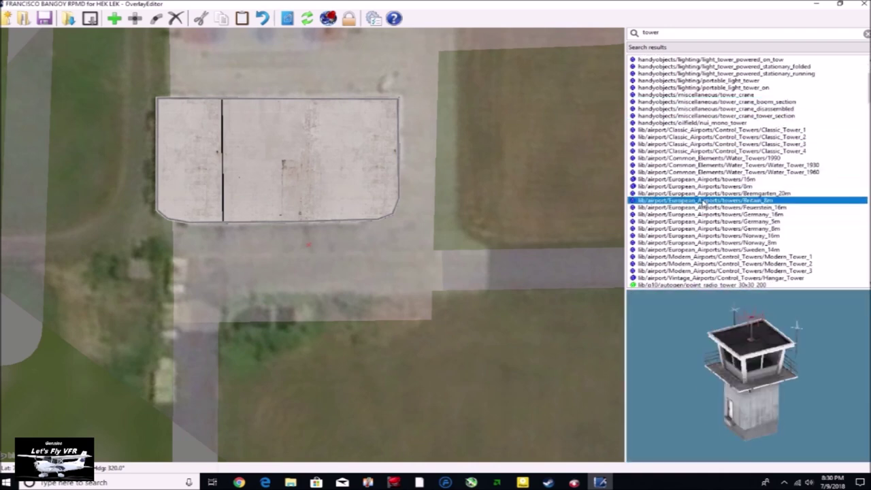
{"action": "left_click", "coordinate": [701, 194]}
{"action": "left_click", "coordinate": [116, 19]}
{"action": "left_click_drag", "start_coordinate": [317, 262], "coordinate": [283, 171]}
{"action": "left_click", "coordinate": [347, 326]}
{"action": "middle_click_drag", "start_coordinate": [337, 331], "coordinate": [353, 296]}
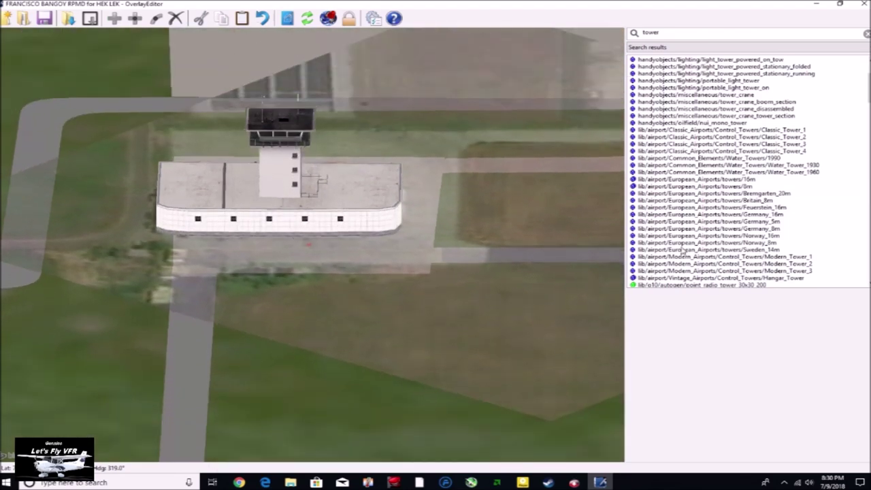
Preview the remaining European, Modern and Vintage airport towers and the radio and landmark towers.
{"action": "left_click", "coordinate": [701, 236]}
{"action": "left_click", "coordinate": [702, 243]}
{"action": "left_click", "coordinate": [704, 249]}
{"action": "left_click", "coordinate": [707, 257]}
{"action": "left_click", "coordinate": [710, 264]}
{"action": "scroll", "coordinate": [702, 239], "scroll_direction": "down", "scroll_amount": 3}
{"action": "left_click", "coordinate": [722, 201]}
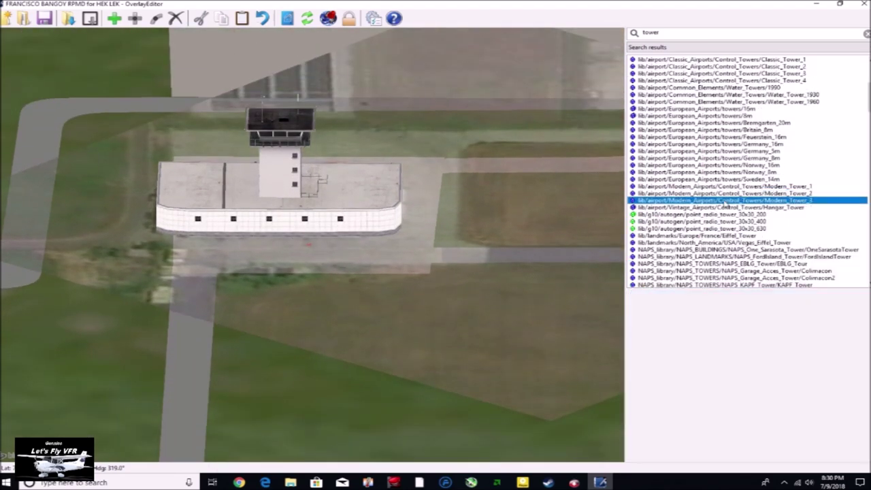
{"action": "left_click", "coordinate": [722, 208]}
{"action": "left_click", "coordinate": [725, 214]}
{"action": "left_click", "coordinate": [720, 222]}
{"action": "left_click", "coordinate": [715, 229]}
{"action": "left_click", "coordinate": [718, 236]}
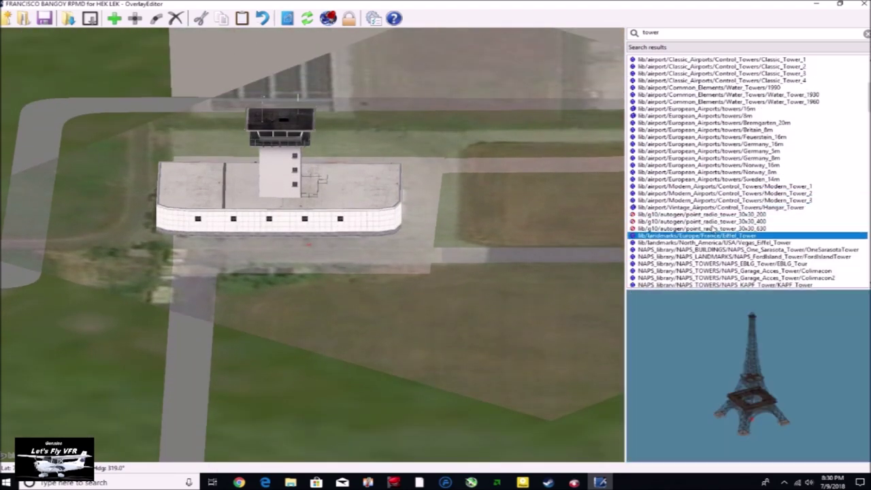
Try the Modern_Tower_3 control tower at the White_Office building and delete it again.
{"action": "left_click", "coordinate": [706, 207]}
{"action": "left_click", "coordinate": [706, 201]}
{"action": "left_click", "coordinate": [115, 18]}
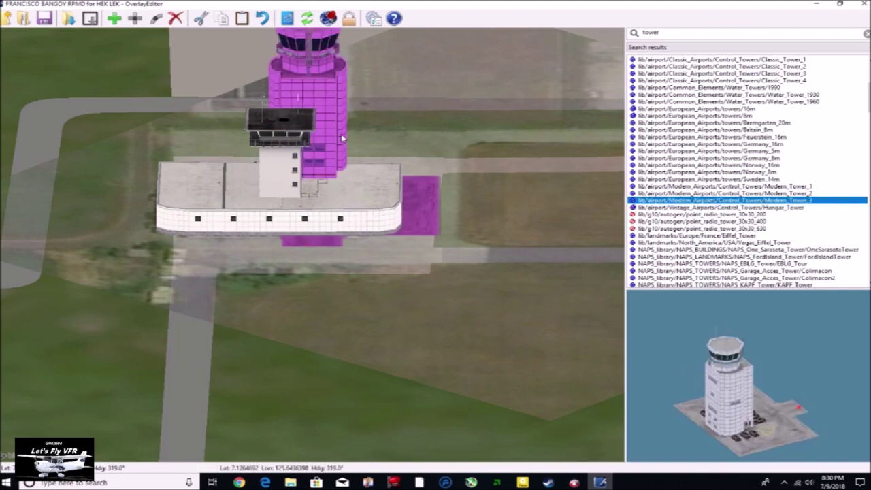
{"action": "left_click_drag", "start_coordinate": [342, 139], "coordinate": [458, 192]}
{"action": "key", "text": "Delete"}
Try the NAPS_library KPIE_Tower at the White_Office building and remove it.
{"action": "scroll", "coordinate": [708, 205], "scroll_direction": "down", "scroll_amount": 6}
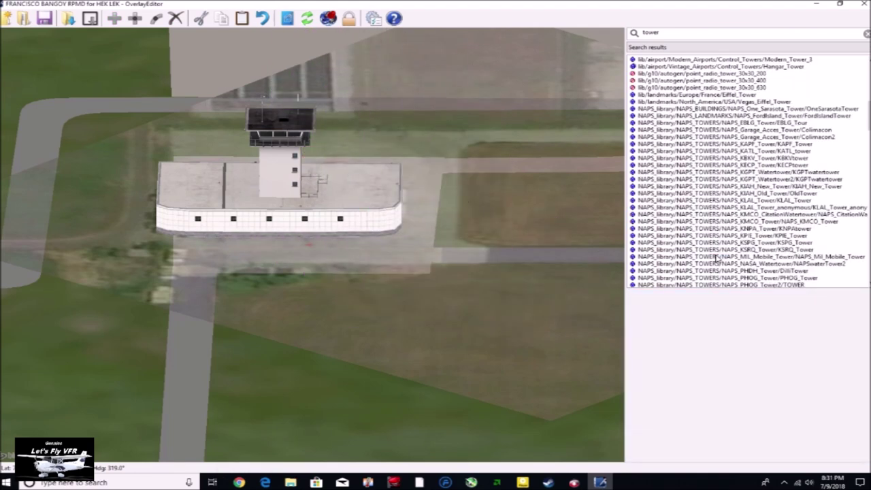
{"action": "left_click", "coordinate": [708, 255]}
{"action": "left_click", "coordinate": [693, 235]}
{"action": "left_click", "coordinate": [114, 19]}
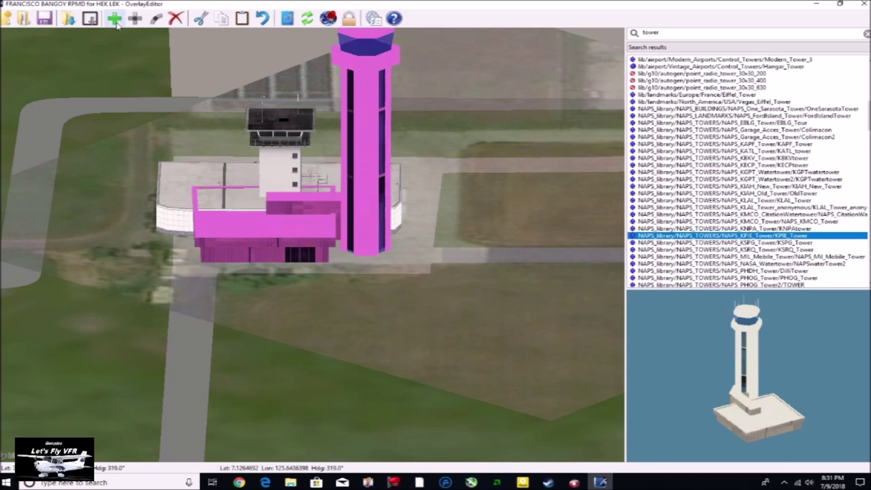
{"action": "key", "text": "Delete"}
Preview further tower models, including the powerline, water and opensceneryx airport towers.
{"action": "left_click", "coordinate": [710, 277]}
{"action": "scroll", "coordinate": [710, 255], "scroll_direction": "down", "scroll_amount": 6}
{"action": "left_click", "coordinate": [692, 166]}
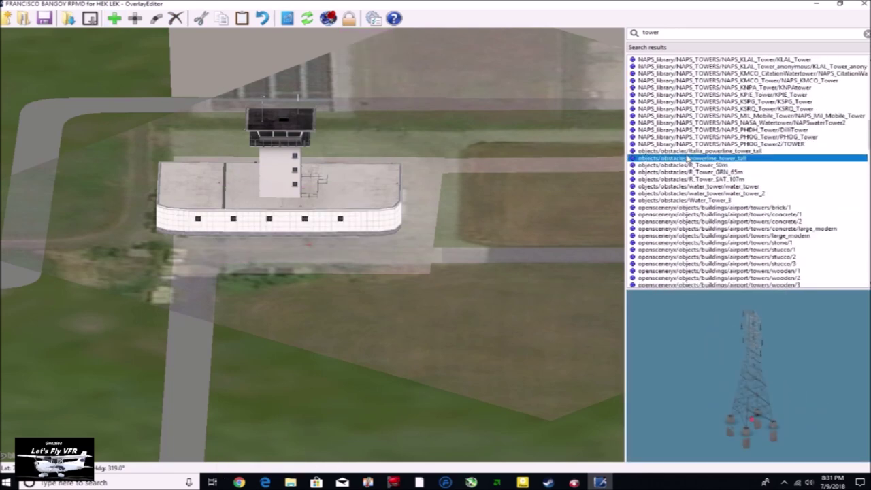
{"action": "left_click", "coordinate": [699, 200]}
{"action": "left_click", "coordinate": [695, 235]}
{"action": "left_click", "coordinate": [740, 248]}
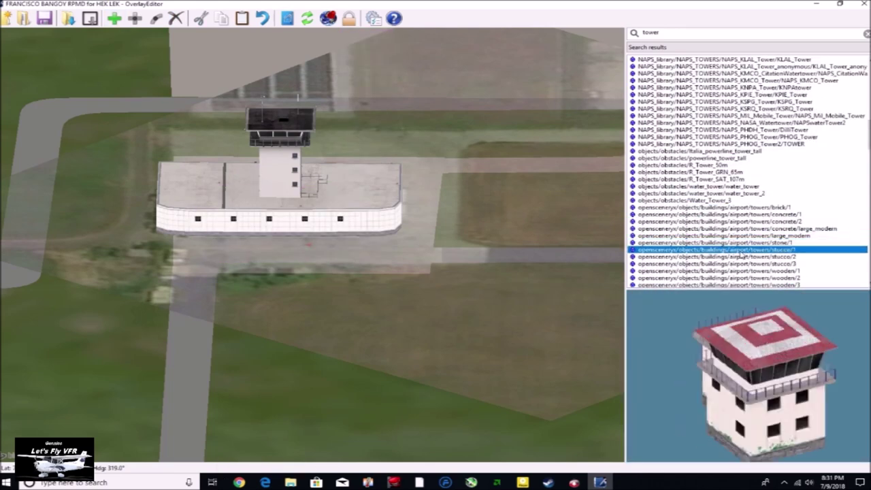
Try the opensceneryx large_modern tower at the White_Office building, delete it and put the Bremgarten_20m tower back on the building.
{"action": "left_click", "coordinate": [741, 236]}
{"action": "left_click", "coordinate": [422, 175]}
{"action": "left_click_drag", "start_coordinate": [419, 212], "coordinate": [266, 157]}
{"action": "left_click", "coordinate": [379, 283]}
{"action": "scroll", "coordinate": [304, 177], "scroll_direction": "down", "scroll_amount": 1}
{"action": "scroll", "coordinate": [304, 178], "scroll_direction": "down", "scroll_amount": 5}
{"action": "key", "text": "Right"}
{"action": "key", "text": "Right"}
{"action": "key", "text": "Right"}
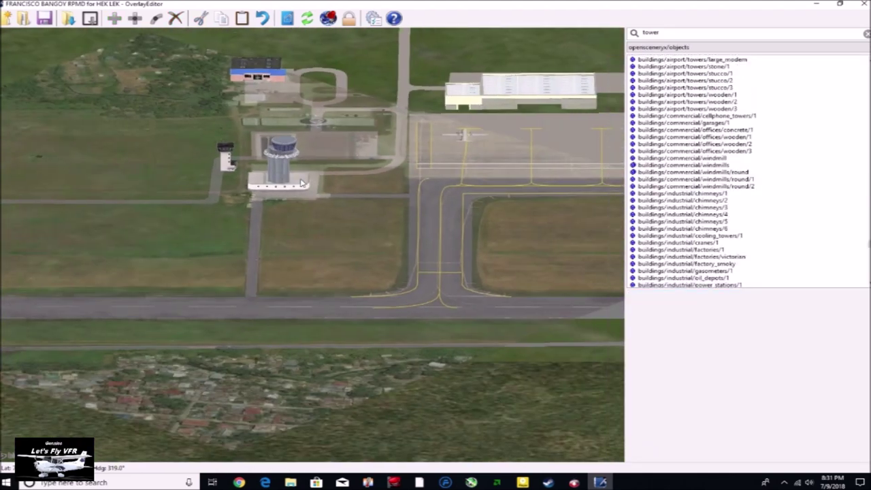
{"action": "left_click", "coordinate": [244, 166]}
{"action": "key", "text": "Delete"}
{"action": "left_click_drag", "start_coordinate": [197, 163], "coordinate": [244, 173]}
Move the White_Office building onto the long building's footprint beyond the four-channel basin structure.
{"action": "left_click", "coordinate": [232, 226]}
{"action": "scroll", "coordinate": [232, 228], "scroll_direction": "up", "scroll_amount": 3}
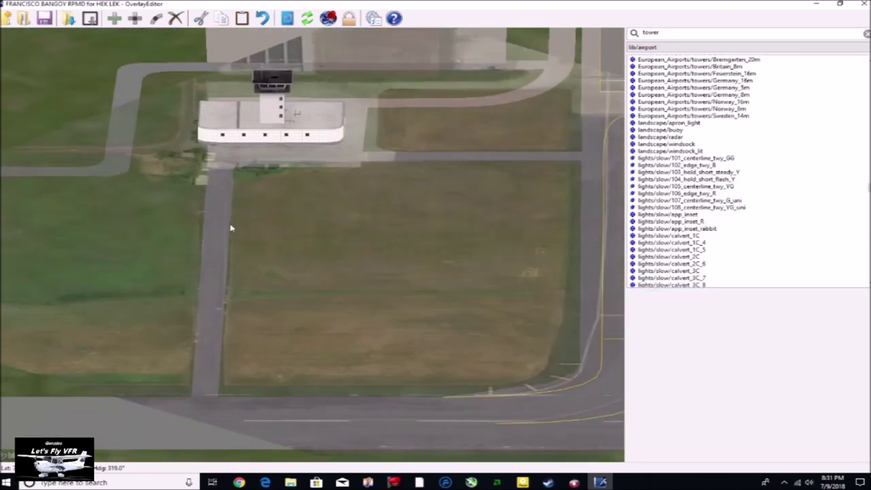
{"action": "middle_click_drag", "start_coordinate": [231, 227], "coordinate": [341, 248]}
{"action": "left_click", "coordinate": [359, 150]}
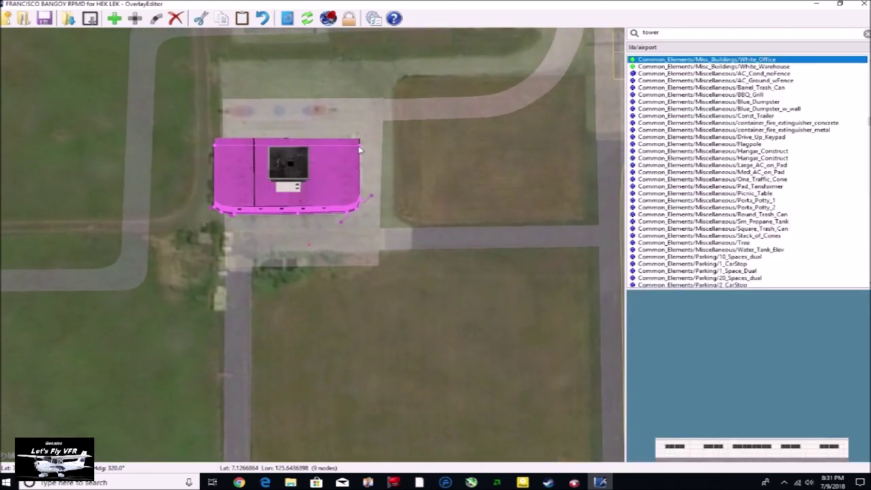
{"action": "left_click", "coordinate": [383, 252]}
{"action": "left_click", "coordinate": [218, 148]}
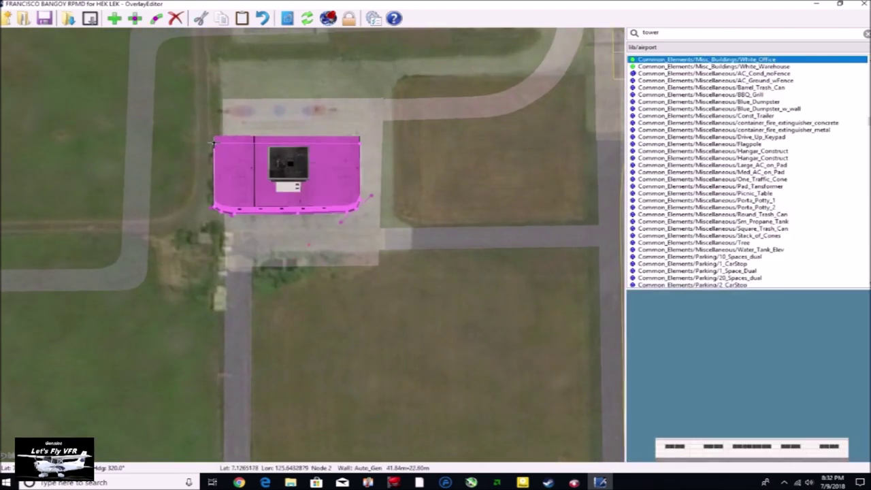
{"action": "left_click", "coordinate": [253, 250]}
{"action": "scroll", "coordinate": [254, 251], "scroll_direction": "down", "scroll_amount": 4}
{"action": "scroll", "coordinate": [216, 161], "scroll_direction": "up", "scroll_amount": 4}
{"action": "left_click_drag", "start_coordinate": [376, 409], "coordinate": [449, 56]}
{"action": "left_click_drag", "start_coordinate": [503, 139], "coordinate": [491, 270]}
{"action": "left_click", "coordinate": [464, 226]}
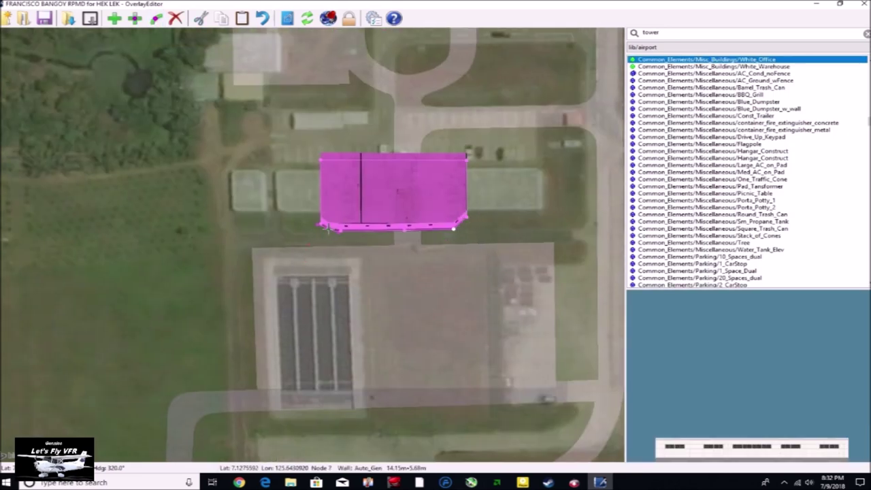
Stretch the White_Office's two rear corners and its front right corner to the ends of the long footprint.
{"action": "left_click_drag", "start_coordinate": [320, 156], "coordinate": [276, 170]}
{"action": "left_click_drag", "start_coordinate": [465, 158], "coordinate": [542, 165]}
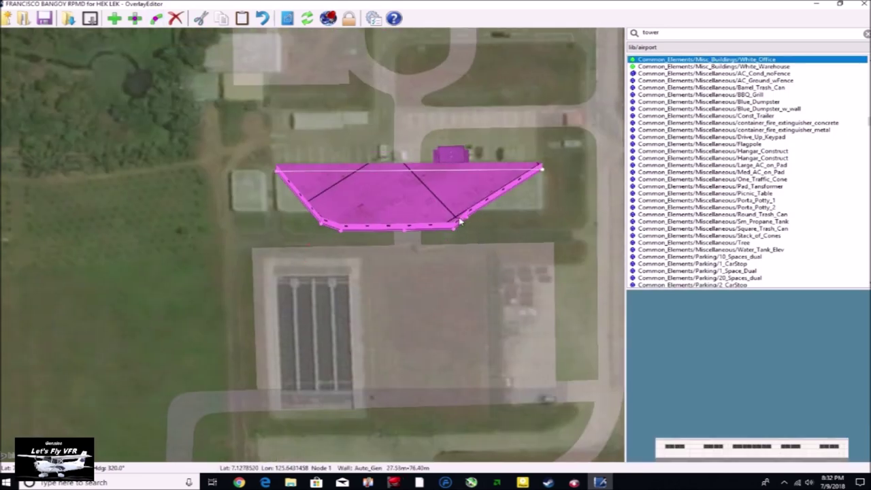
{"action": "left_click_drag", "start_coordinate": [467, 218], "coordinate": [545, 211]}
Delete the surplus nodes along the White_Office's front wall, undoing the accidental deletion of the whole building.
{"action": "left_click", "coordinate": [454, 229]}
{"action": "key", "text": "Delete"}
{"action": "left_click", "coordinate": [404, 230]}
{"action": "key", "text": "Delete"}
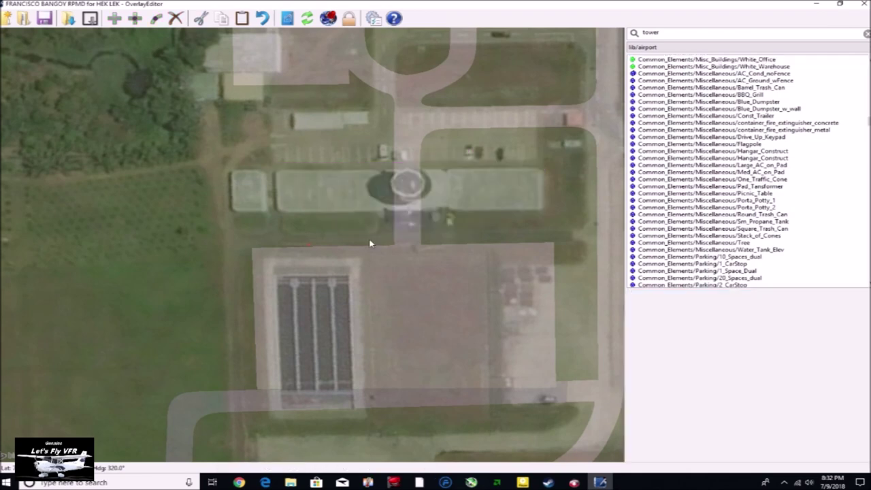
{"action": "key", "text": "ctrl+z"}
{"action": "middle_click_drag", "start_coordinate": [20, 269], "coordinate": [161, 260]}
{"action": "left_click", "coordinate": [310, 273]}
{"action": "key", "text": "Delete"}
{"action": "left_click", "coordinate": [247, 274]}
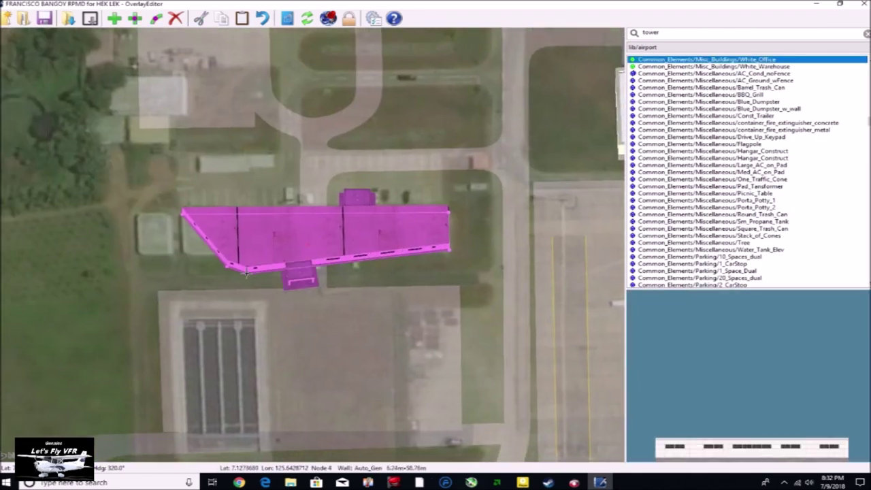
{"action": "key", "text": "Delete"}
Pull the White_Office's front left corner to the end of the long footprint and fine-tune its rear right corner.
{"action": "left_click_drag", "start_coordinate": [228, 266], "coordinate": [182, 254]}
{"action": "scroll", "coordinate": [368, 252], "scroll_direction": "up", "scroll_amount": 2}
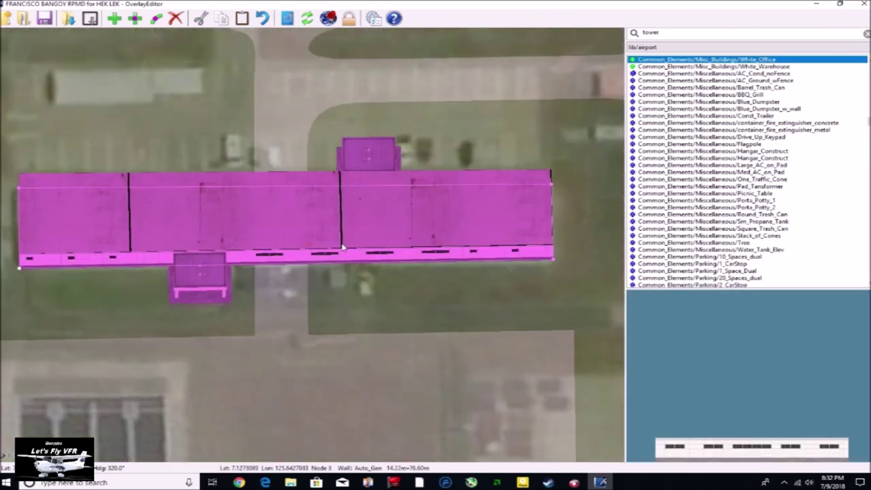
{"action": "scroll", "coordinate": [381, 259], "scroll_direction": "down", "scroll_amount": 4}
{"action": "left_click_drag", "start_coordinate": [395, 260], "coordinate": [394, 257]}
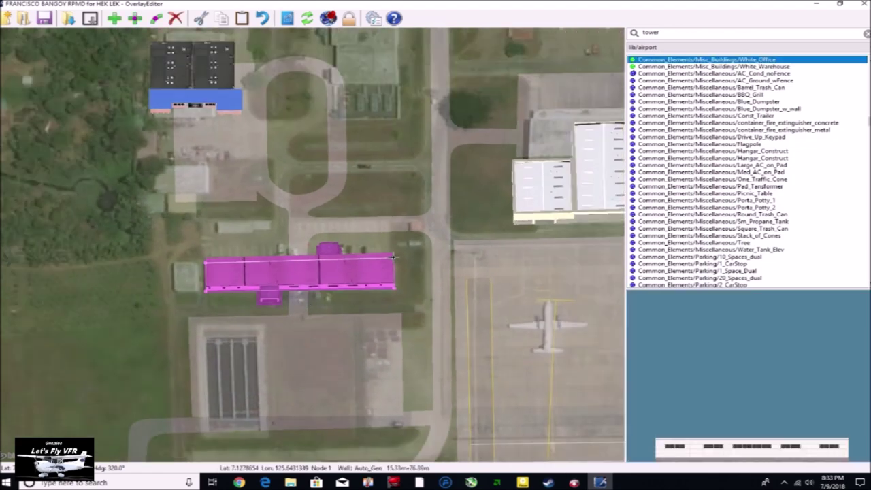
{"action": "left_click", "coordinate": [120, 318]}
Add a second White_Office and shape its four corners to the small footprint at the end of the long building.
{"action": "left_click", "coordinate": [223, 284]}
{"action": "key", "text": "Return"}
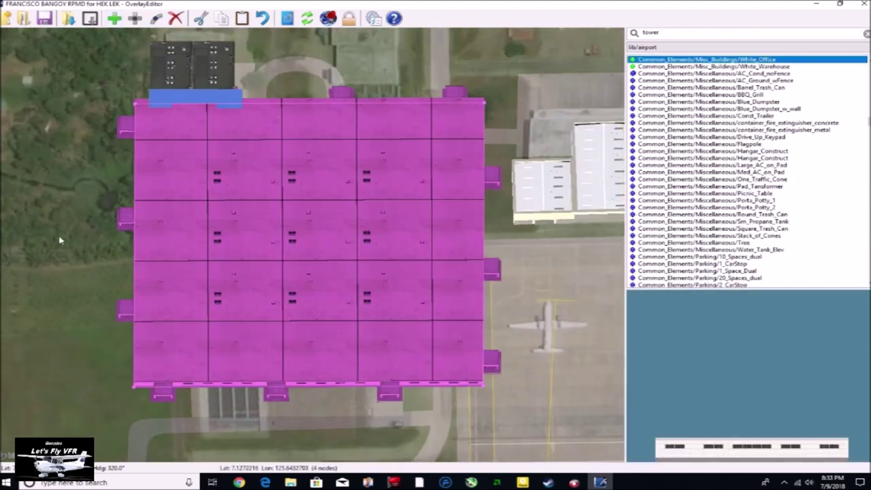
{"action": "scroll", "coordinate": [68, 272], "scroll_direction": "up", "scroll_amount": 1}
{"action": "left_click_drag", "start_coordinate": [149, 414], "coordinate": [197, 297]}
{"action": "left_click_drag", "start_coordinate": [149, 81], "coordinate": [195, 271]}
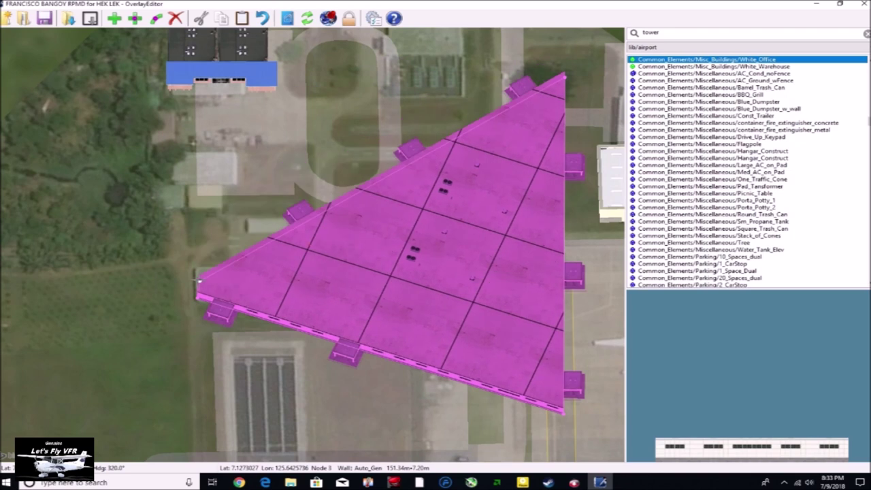
{"action": "left_click_drag", "start_coordinate": [564, 410], "coordinate": [219, 300]}
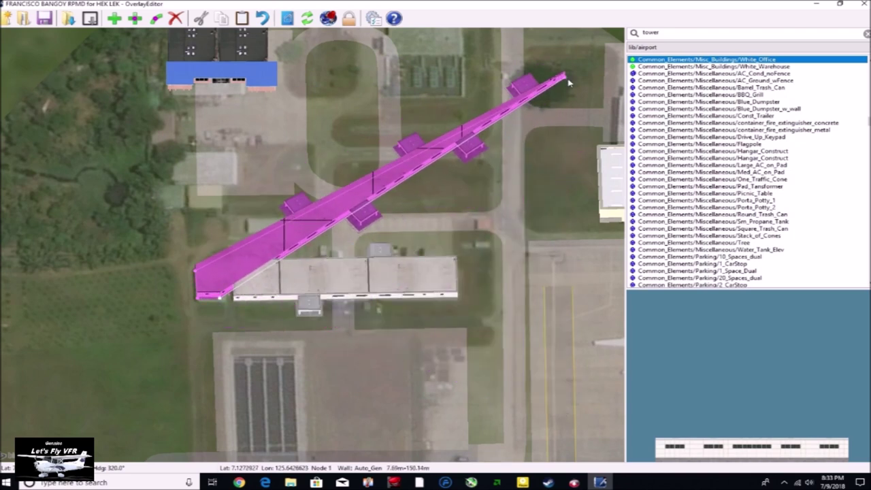
{"action": "left_click_drag", "start_coordinate": [564, 76], "coordinate": [221, 269]}
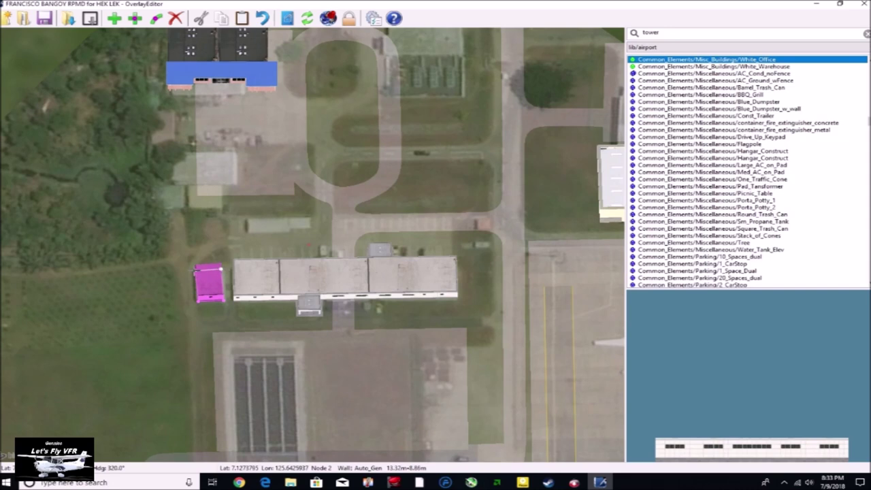
Fine-tune the small White_Office's rear right corner to match the imagery.
{"action": "scroll", "coordinate": [196, 269], "scroll_direction": "up", "scroll_amount": 3}
{"action": "left_click", "coordinate": [151, 317]}
{"action": "scroll", "coordinate": [150, 317], "scroll_direction": "down", "scroll_amount": 4}
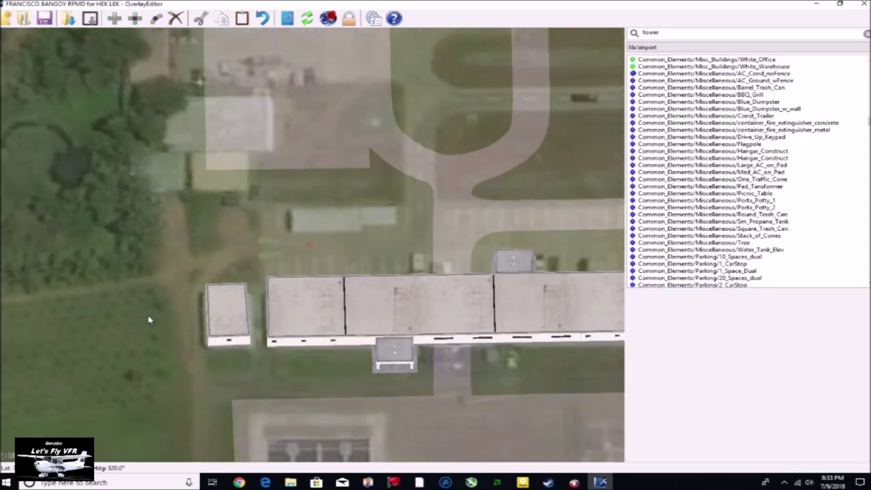
{"action": "left_click", "coordinate": [250, 293]}
{"action": "left_click_drag", "start_coordinate": [248, 291], "coordinate": [249, 291]}
{"action": "left_click", "coordinate": [219, 356]}
{"action": "scroll", "coordinate": [221, 368], "scroll_direction": "down", "scroll_amount": 3}
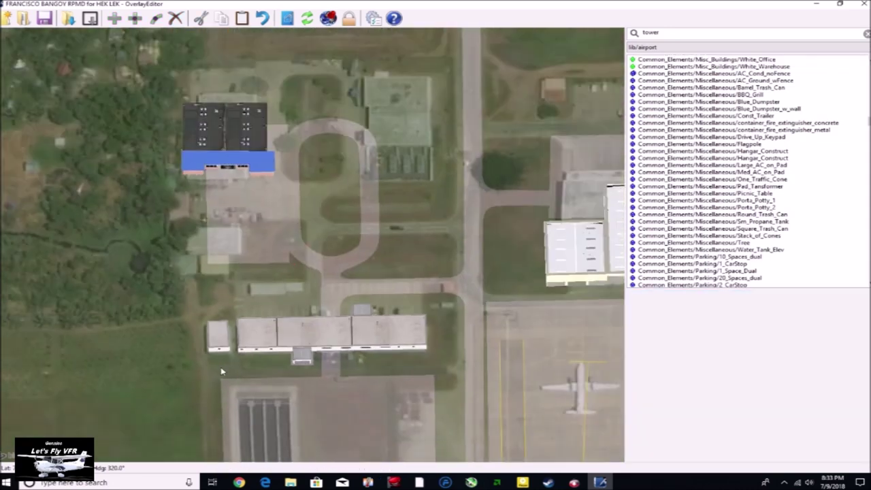
Move the Bremgarten_20m control tower to the middle of the long White_Office building.
{"action": "middle_click_drag", "start_coordinate": [350, 392], "coordinate": [244, 318]}
{"action": "scroll", "coordinate": [244, 319], "scroll_direction": "down", "scroll_amount": 5}
{"action": "left_click_drag", "start_coordinate": [211, 411], "coordinate": [234, 299]}
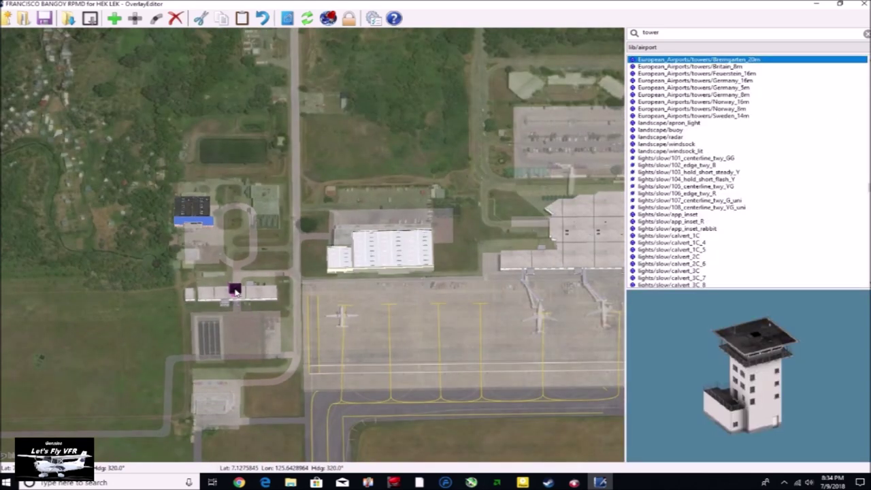
{"action": "left_click", "coordinate": [122, 318]}
Examine the relocated control tower and both White_Office buildings in a tilted view.
{"action": "scroll", "coordinate": [123, 319], "scroll_direction": "up", "scroll_amount": 8}
{"action": "middle_click_drag", "start_coordinate": [316, 401], "coordinate": [52, 410]}
{"action": "key", "text": "Page_Down"}
{"action": "key", "text": "Page_Down"}
{"action": "key", "text": "Page_Down"}
{"action": "key", "text": "Page_Down"}
{"action": "key", "text": "Page_Down"}
{"action": "key", "text": "Page_Down"}
{"action": "key", "text": "Page_Down"}
{"action": "key", "text": "Page_Down"}
{"action": "key", "text": "Page_Down"}
{"action": "key", "text": "Page_Down"}
{"action": "key", "text": "Page_Down"}
{"action": "key", "text": "Page_Down"}
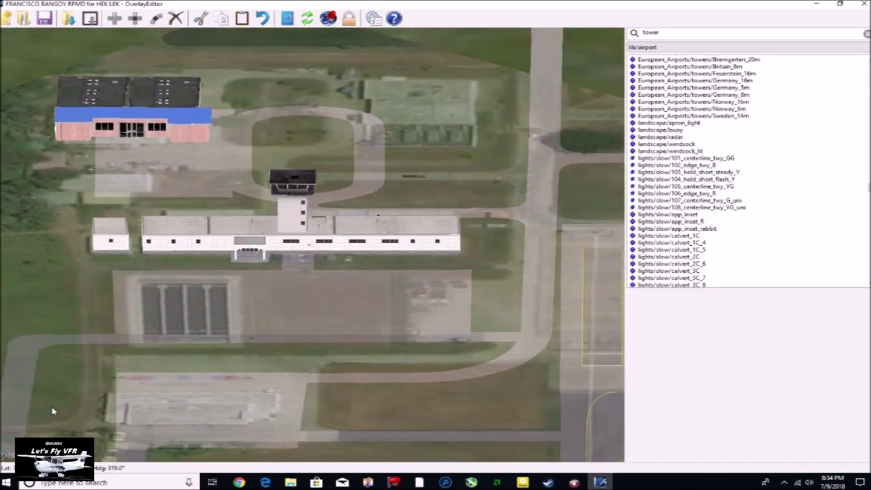
{"action": "key", "text": "Page_Down"}
{"action": "scroll", "coordinate": [446, 306], "scroll_direction": "down", "scroll_amount": 2}
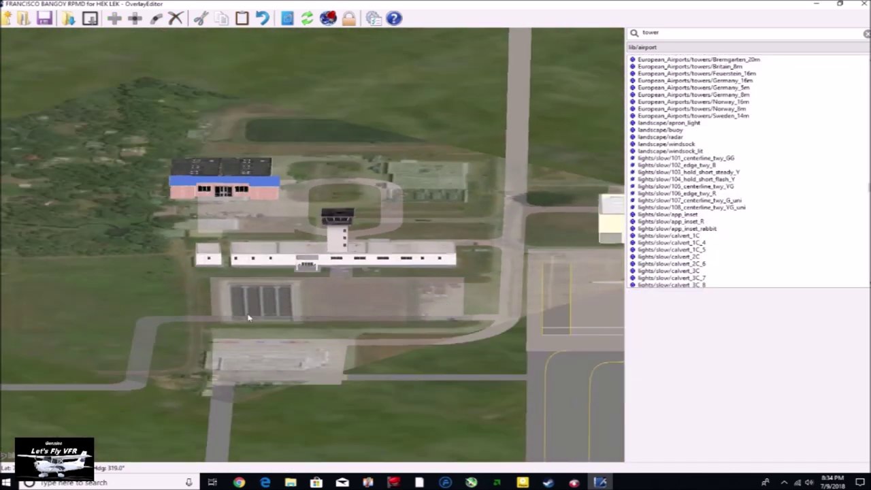
Switch to Google Maps in Chrome and examine the building with the parked fire trucks in 3D.
{"action": "left_click", "coordinate": [244, 483]}
{"action": "left_click_drag", "start_coordinate": [310, 342], "coordinate": [243, 227]}
{"action": "double_click", "coordinate": [193, 259]}
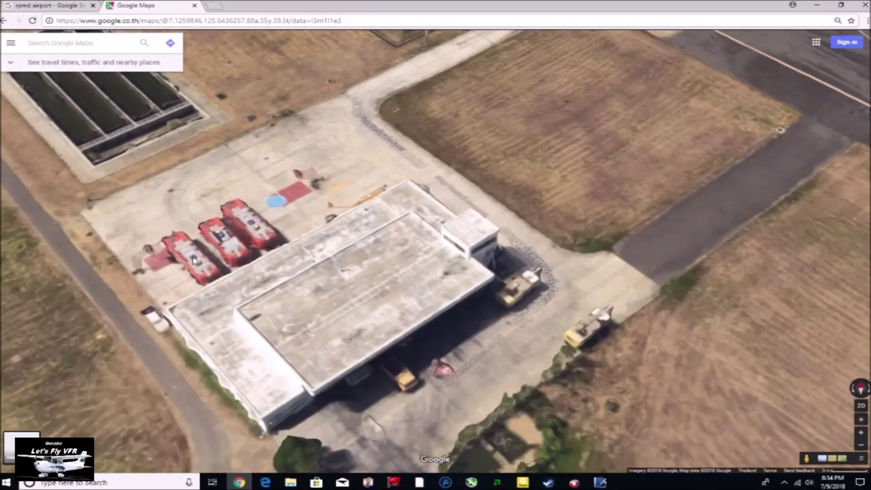
Switch back to OverlayEditor, search the library for "fire" and preview the fire_station, fire_station_and_tower and american_fire_hydrant objects.
{"action": "left_click", "coordinate": [599, 482]}
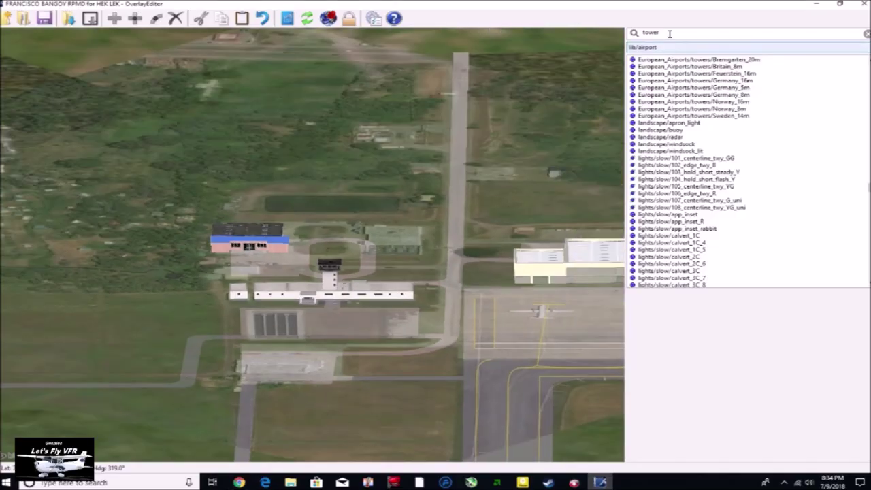
{"action": "left_click_drag", "start_coordinate": [670, 34], "coordinate": [609, 34]}
{"action": "type", "text": "fire"}
{"action": "left_click", "coordinate": [686, 95]}
{"action": "left_click", "coordinate": [686, 103]}
{"action": "left_click", "coordinate": [688, 117]}
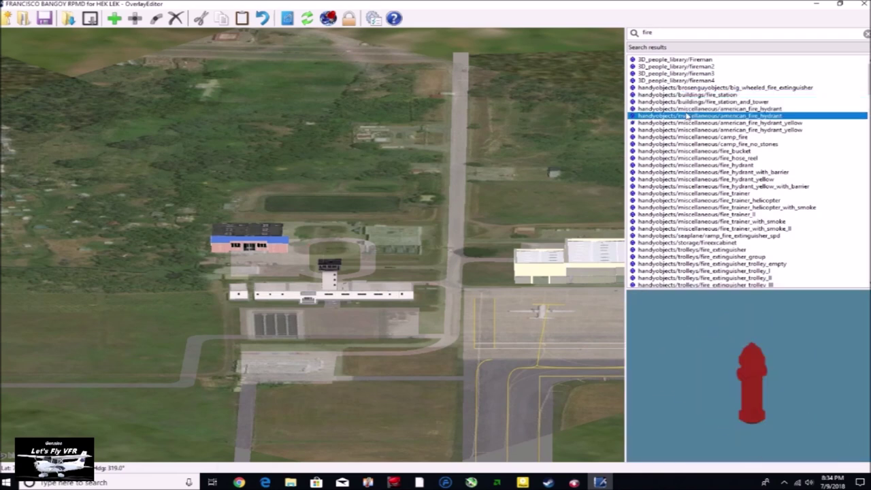
Preview the fire-related library objects and add the Fire_Station_Lg building to the scene.
{"action": "left_click", "coordinate": [688, 110]}
{"action": "left_click", "coordinate": [727, 271]}
{"action": "scroll", "coordinate": [725, 228], "scroll_direction": "down", "scroll_amount": 7}
{"action": "left_click", "coordinate": [699, 180]}
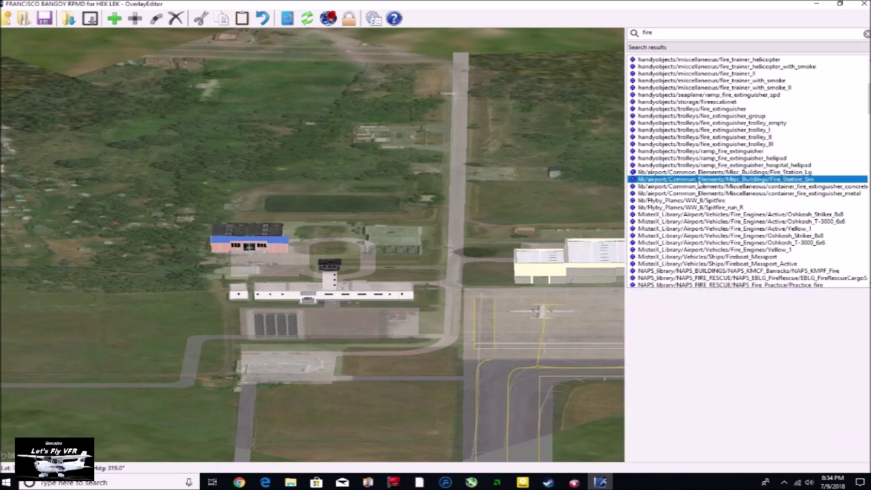
{"action": "left_click", "coordinate": [700, 174]}
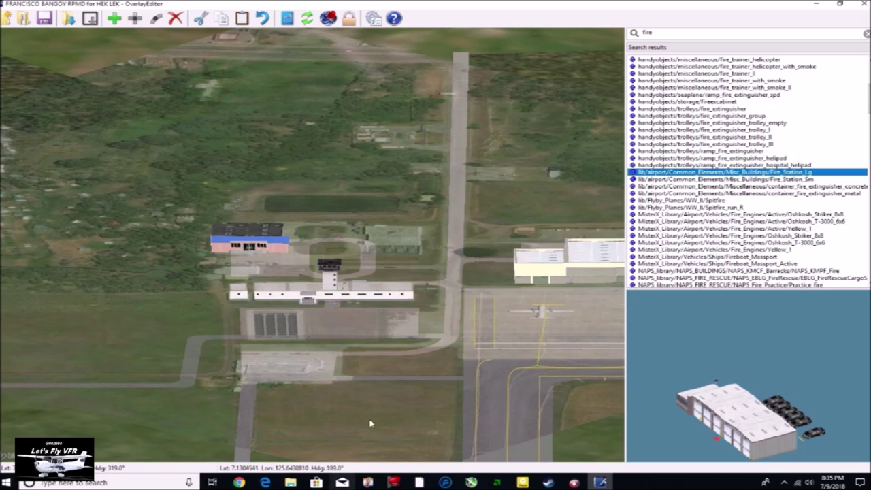
Move the fire station onto the concrete pad south of the control tower and rotate it to a heading of 320°.
{"action": "scroll", "coordinate": [373, 422], "scroll_direction": "down", "scroll_amount": 5}
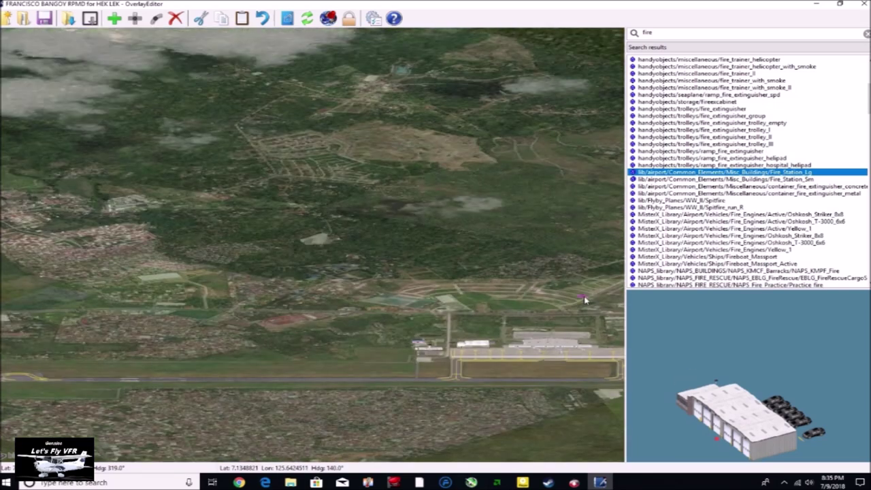
{"action": "scroll", "coordinate": [355, 315], "scroll_direction": "up", "scroll_amount": 5}
{"action": "middle_click_drag", "start_coordinate": [402, 381], "coordinate": [373, 331]}
{"action": "key", "text": "q"}
{"action": "key", "text": "q"}
{"action": "key", "text": "q"}
{"action": "key", "text": "q"}
{"action": "key", "text": "q"}
{"action": "key", "text": "q"}
{"action": "key", "text": "q"}
{"action": "key", "text": "q"}
{"action": "key", "text": "q"}
{"action": "key", "text": "q"}
{"action": "key", "text": "q"}
{"action": "key", "text": "q"}
{"action": "key", "text": "q"}
{"action": "key", "text": "q"}
{"action": "key", "text": "q"}
{"action": "key", "text": "q"}
{"action": "key", "text": "q"}
{"action": "key", "text": "q"}
{"action": "key", "text": "q"}
{"action": "key", "text": "q"}
{"action": "key", "text": "ctrl+Left"}
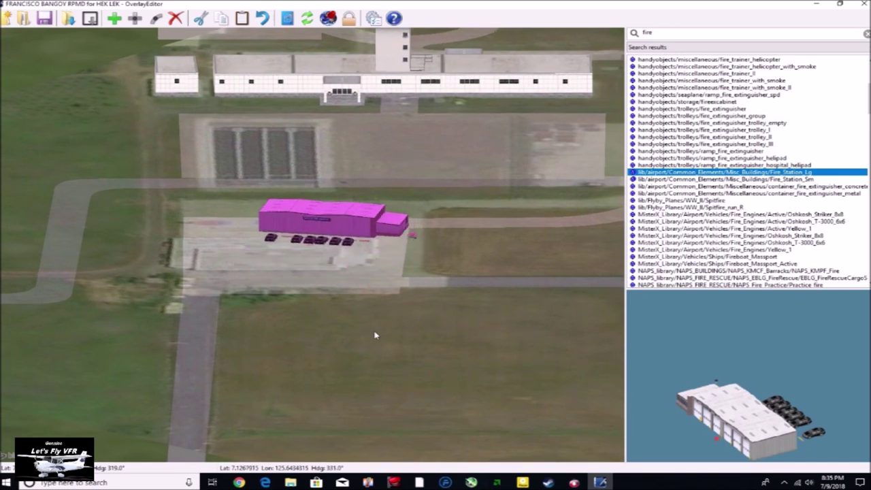
{"action": "left_click_drag", "start_coordinate": [269, 243], "coordinate": [259, 254]}
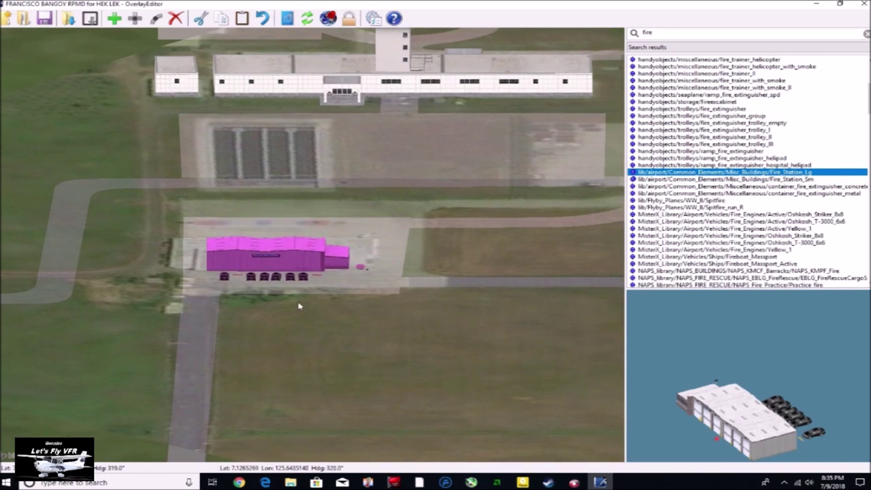
{"action": "left_click", "coordinate": [300, 305]}
Place three Oshkosh_T-3000_6x6 fire engines in a row on the side of the fire station opposite the parked cars, and save.
{"action": "key", "text": "Page_Up"}
{"action": "key", "text": "Page_Up"}
{"action": "key", "text": "Page_Up"}
{"action": "key", "text": "Page_Up"}
{"action": "key", "text": "Page_Up"}
{"action": "key", "text": "Page_Up"}
{"action": "key", "text": "Page_Up"}
{"action": "key", "text": "Page_Up"}
{"action": "key", "text": "Page_Up"}
{"action": "key", "text": "Page_Up"}
{"action": "key", "text": "Page_Up"}
{"action": "key", "text": "Page_Up"}
{"action": "left_click", "coordinate": [754, 244]}
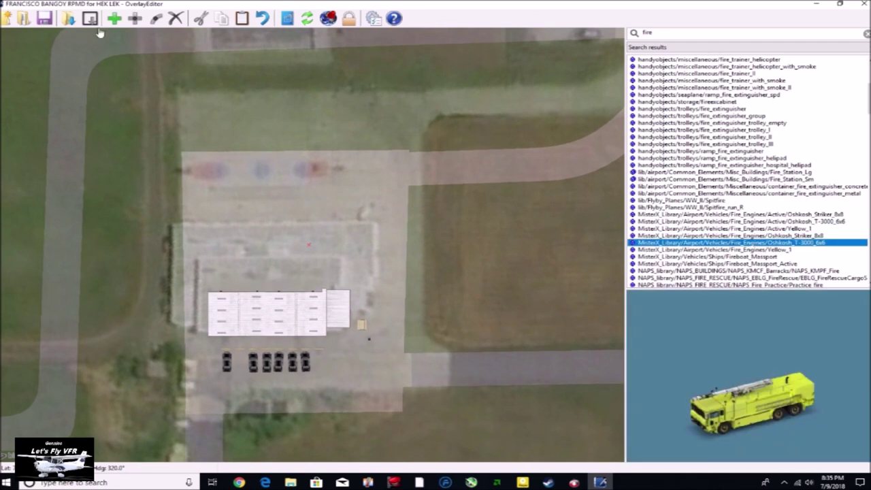
{"action": "left_click", "coordinate": [227, 267]}
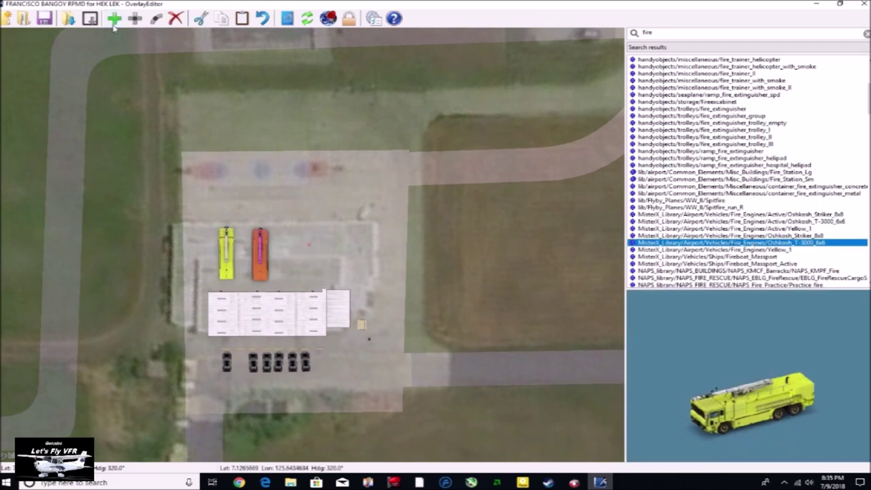
{"action": "left_click", "coordinate": [259, 260]}
{"action": "left_click", "coordinate": [430, 308]}
{"action": "left_click", "coordinate": [44, 18]}
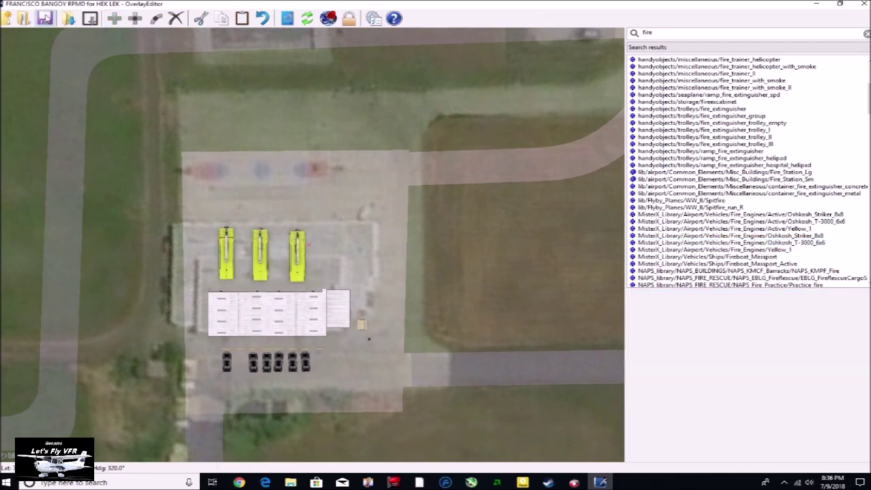
Preview the remaining fire objects and place a Yellow_1 fire engine on the main terminal apron, east of the parked aircraft.
{"action": "scroll", "coordinate": [44, 172], "scroll_direction": "down", "scroll_amount": 2}
{"action": "left_click", "coordinate": [711, 271]}
{"action": "left_click", "coordinate": [715, 264]}
{"action": "left_click", "coordinate": [722, 256]}
{"action": "left_click", "coordinate": [707, 250]}
{"action": "left_click", "coordinate": [695, 242]}
{"action": "left_click", "coordinate": [695, 250]}
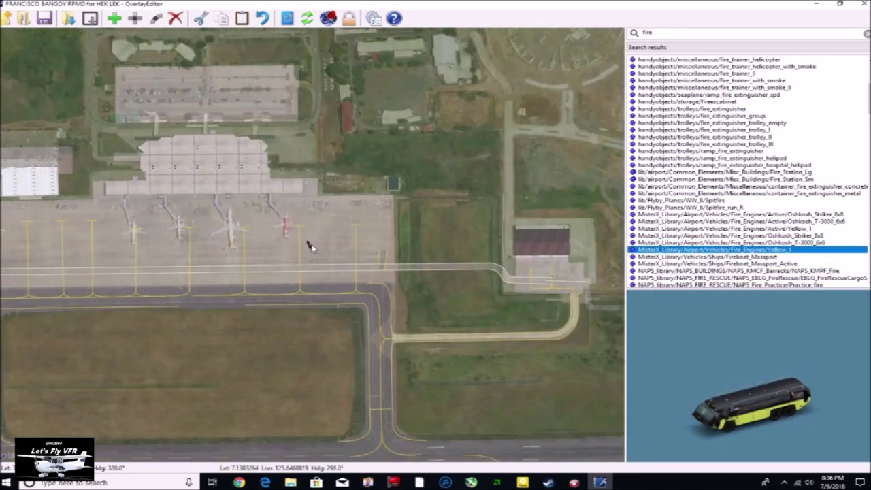
{"action": "left_click_drag", "start_coordinate": [382, 236], "coordinate": [388, 213]}
{"action": "left_click", "coordinate": [371, 272]}
Search the object library for cargo and place four Cargo_Dolly_w_ULD_3 sets along the southern apron in front of the warehouses.
{"action": "scroll", "coordinate": [488, 332], "scroll_direction": "down", "scroll_amount": 7}
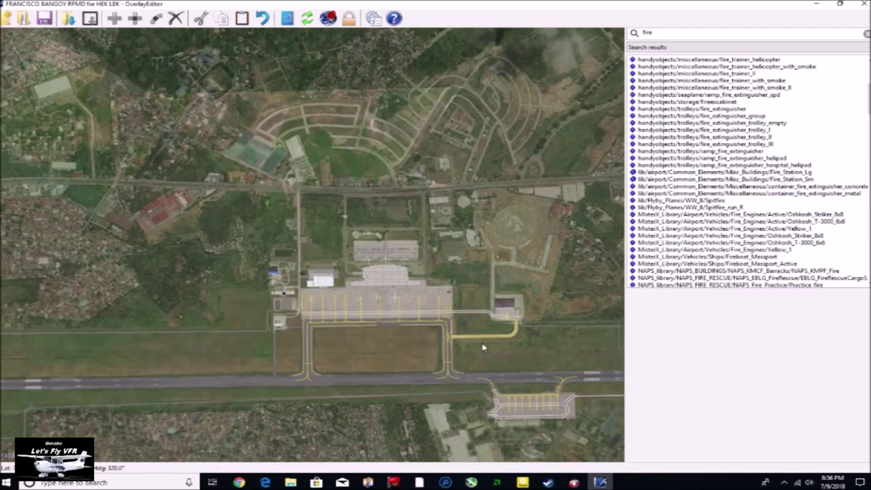
{"action": "scroll", "coordinate": [347, 365], "scroll_direction": "up", "scroll_amount": 6}
{"action": "middle_click_drag", "start_coordinate": [484, 348], "coordinate": [461, 334]}
{"action": "scroll", "coordinate": [257, 318], "scroll_direction": "up", "scroll_amount": 2}
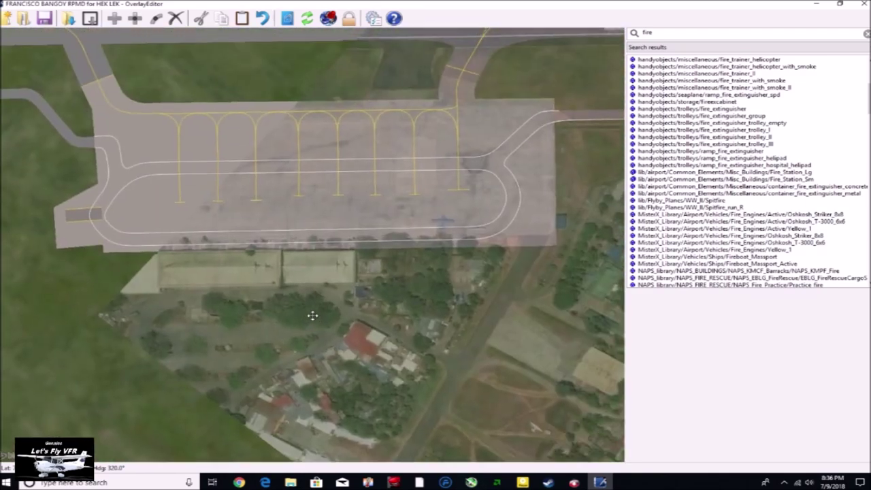
{"action": "scroll", "coordinate": [312, 315], "scroll_direction": "down", "scroll_amount": 5}
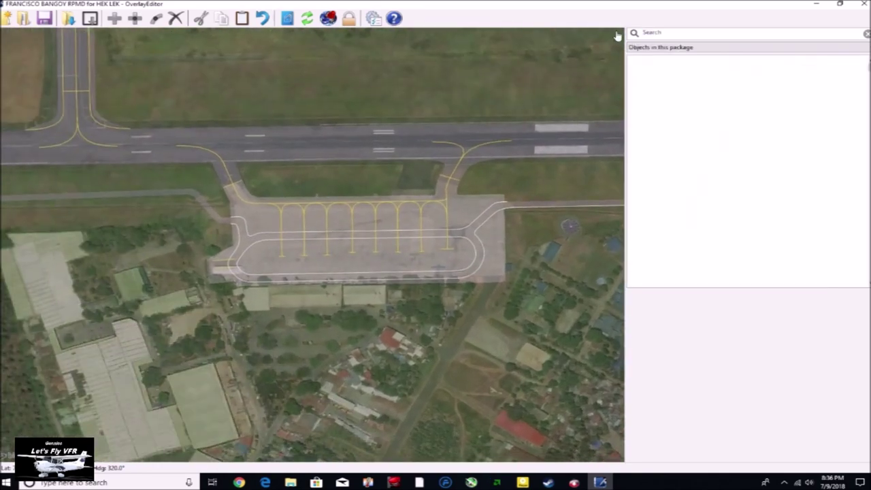
{"action": "type", "text": "cargo"}
{"action": "scroll", "coordinate": [854, 95], "scroll_direction": "down", "scroll_amount": 10}
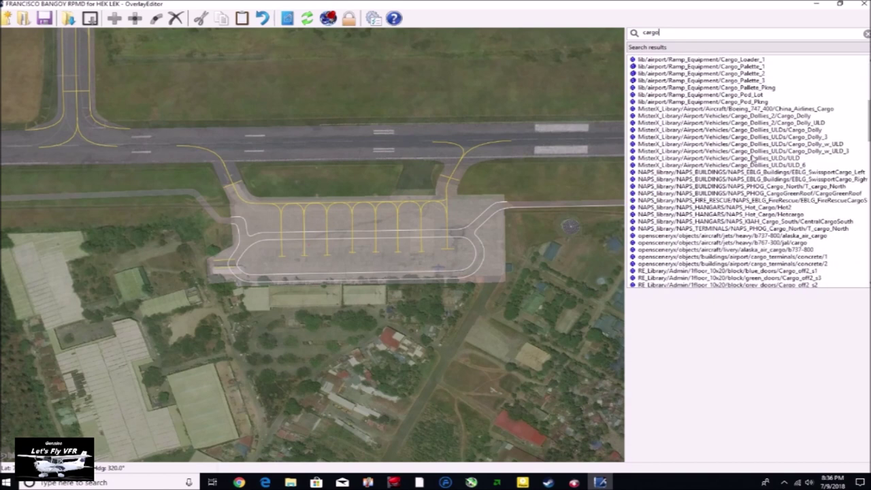
{"action": "left_click", "coordinate": [708, 150]}
{"action": "scroll", "coordinate": [358, 265], "scroll_direction": "up", "scroll_amount": 3}
{"action": "left_click_drag", "start_coordinate": [309, 245], "coordinate": [125, 284]}
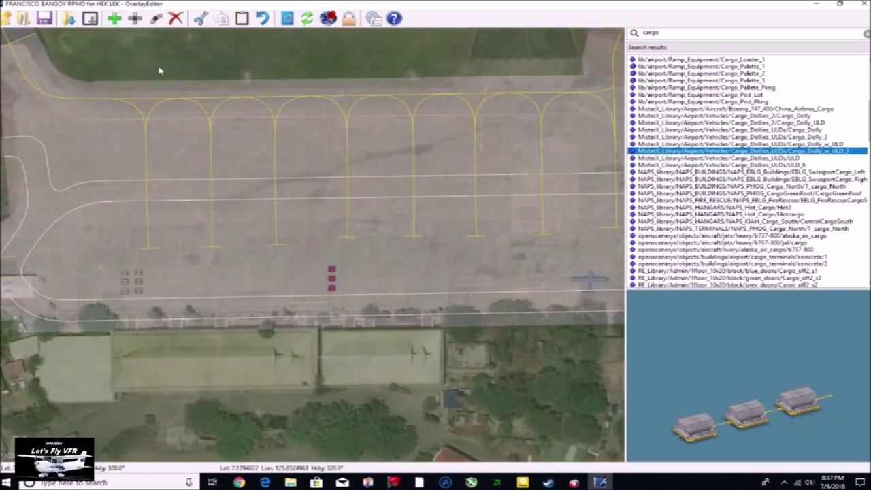
{"action": "left_click_drag", "start_coordinate": [519, 340], "coordinate": [528, 228]}
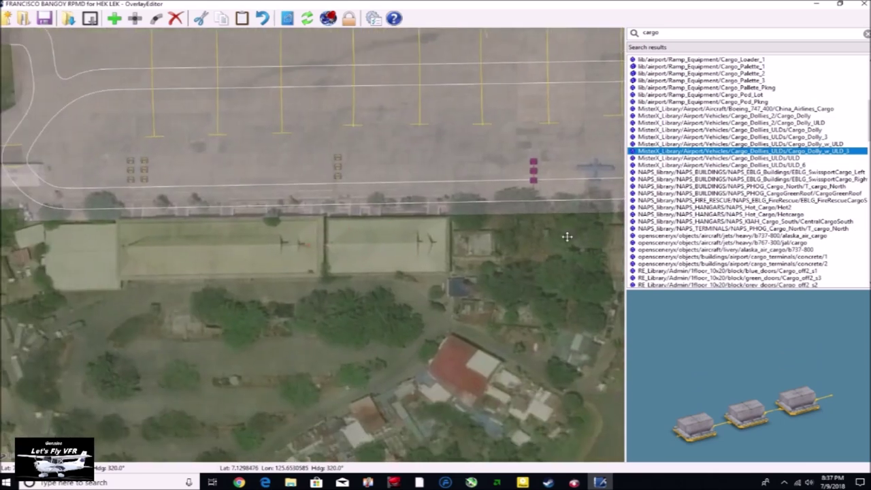
Place two ULD_6 container groups side by side between the cargo dollies on the southern apron, and save the package.
{"action": "left_click", "coordinate": [704, 200]}
{"action": "left_click", "coordinate": [699, 186]}
{"action": "left_click", "coordinate": [697, 180]}
{"action": "left_click", "coordinate": [695, 172]}
{"action": "left_click", "coordinate": [692, 165]}
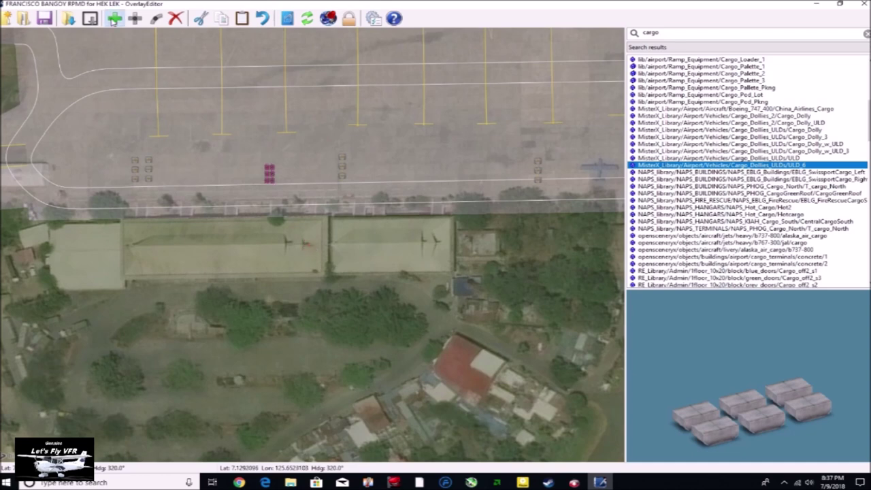
{"action": "left_click", "coordinate": [275, 194]}
{"action": "left_click", "coordinate": [48, 22]}
Preview the cargo terminal and office buildings among the cargo results for a match to the apron warehouses.
{"action": "left_click", "coordinate": [734, 264]}
{"action": "scroll", "coordinate": [731, 270], "scroll_direction": "down", "scroll_amount": 10}
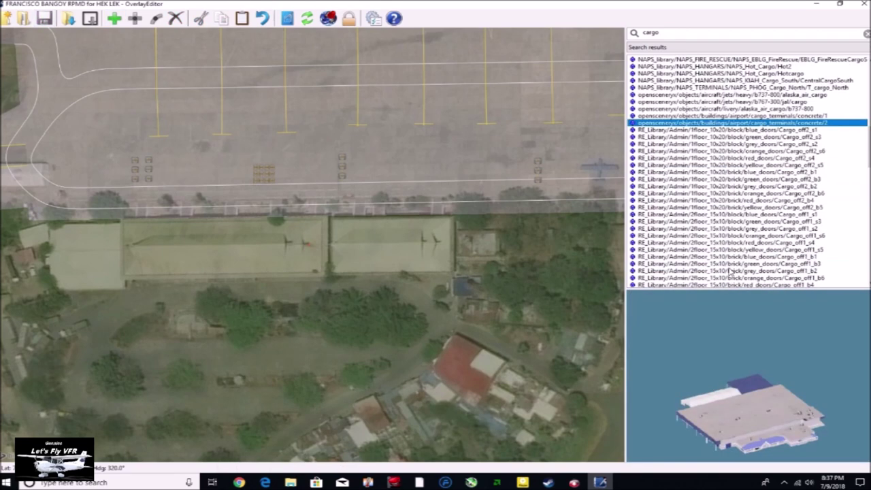
{"action": "left_click", "coordinate": [723, 208]}
{"action": "left_click", "coordinate": [714, 187]}
{"action": "left_click", "coordinate": [705, 123]}
{"action": "left_click", "coordinate": [706, 137]}
{"action": "left_click", "coordinate": [712, 263]}
{"action": "scroll", "coordinate": [712, 256], "scroll_direction": "down", "scroll_amount": 7}
{"action": "left_click", "coordinate": [711, 250]}
{"action": "left_click", "coordinate": [711, 236]}
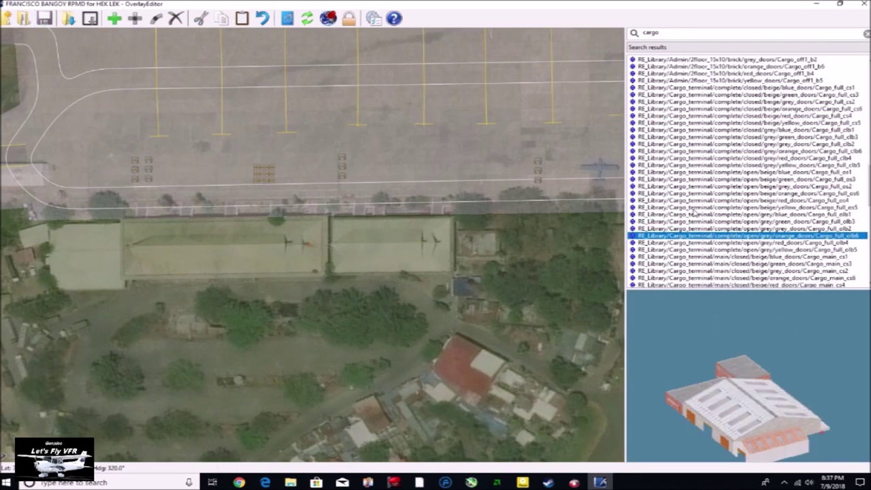
{"action": "left_click", "coordinate": [713, 187]}
{"action": "left_click", "coordinate": [715, 151]}
{"action": "scroll", "coordinate": [714, 218], "scroll_direction": "down", "scroll_amount": 18}
{"action": "left_click", "coordinate": [703, 264]}
{"action": "left_click", "coordinate": [701, 249]}
{"action": "left_click", "coordinate": [697, 207]}
{"action": "left_click", "coordinate": [691, 159]}
{"action": "scroll", "coordinate": [690, 156], "scroll_direction": "up", "scroll_amount": 20}
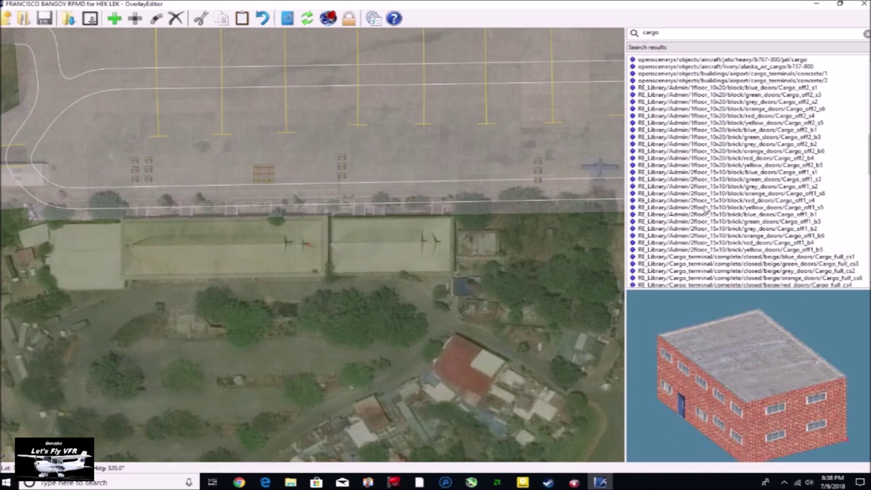
{"action": "left_click", "coordinate": [678, 101]}
Search the object library for shed and try the TinShed10x50 building over the warehouse roof.
{"action": "left_click", "coordinate": [663, 34]}
{"action": "double_click", "coordinate": [660, 32]}
{"action": "type", "text": "shed"}
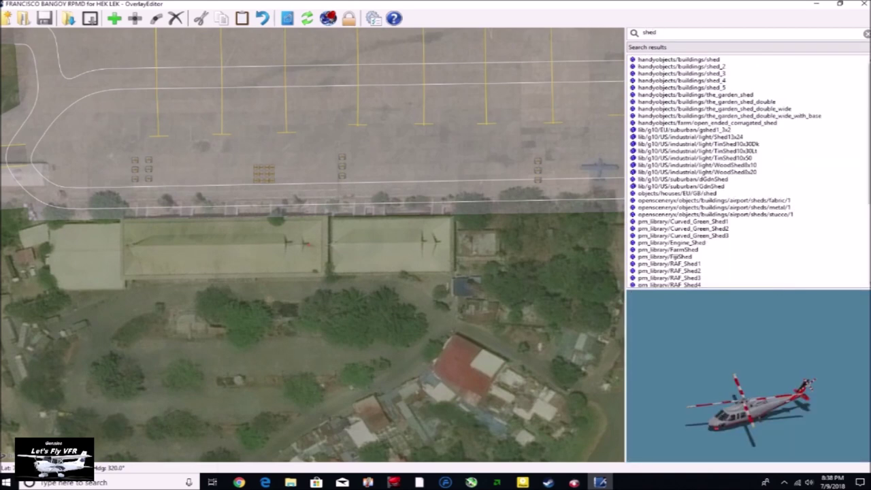
{"action": "left_click", "coordinate": [658, 122]}
{"action": "left_click", "coordinate": [651, 102]}
{"action": "left_click", "coordinate": [655, 88]}
{"action": "left_click", "coordinate": [659, 67]}
{"action": "left_click", "coordinate": [671, 179]}
{"action": "left_click", "coordinate": [674, 158]}
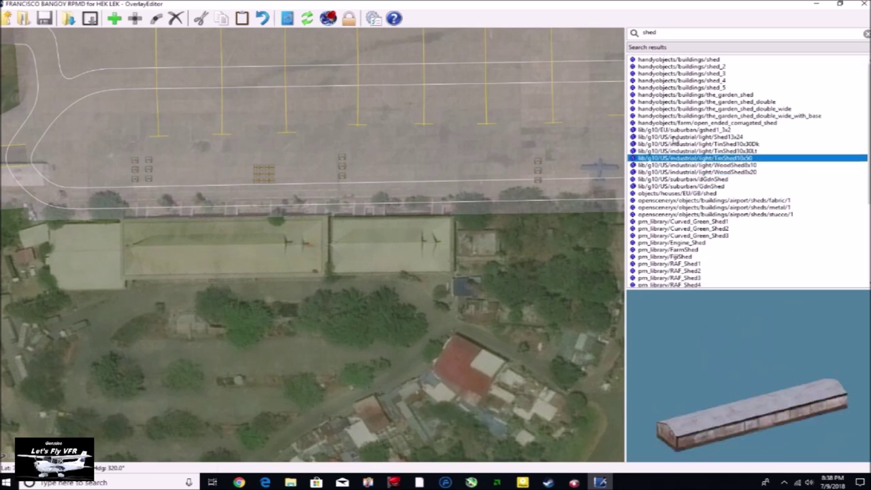
{"action": "left_click", "coordinate": [111, 18]}
{"action": "key", "text": "Delete"}
Preview the FijiShed, curved green, metal and cargo terminal sheds as possible warehouse models.
{"action": "left_click", "coordinate": [676, 257]}
{"action": "left_click", "coordinate": [663, 229]}
{"action": "left_click", "coordinate": [663, 208]}
{"action": "scroll", "coordinate": [677, 183], "scroll_direction": "down", "scroll_amount": 6}
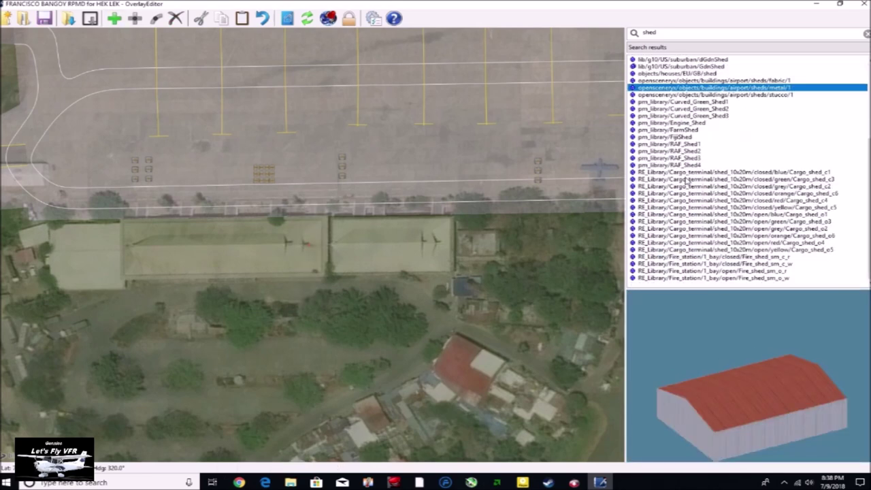
{"action": "left_click", "coordinate": [681, 181]}
{"action": "left_click", "coordinate": [677, 173]}
Search the object library for indust and try the FactC60x60_v1 factory over the warehouse roof.
{"action": "double_click", "coordinate": [650, 32]}
{"action": "type", "text": "indust"}
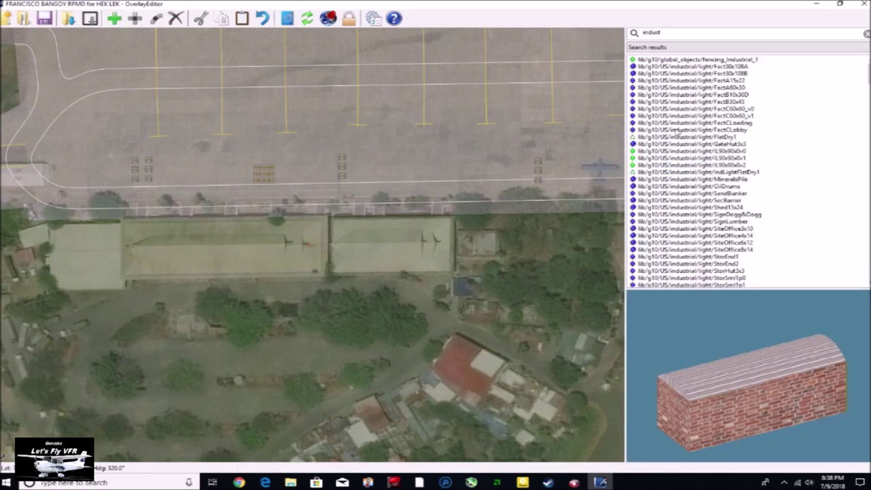
{"action": "left_click", "coordinate": [670, 117]}
{"action": "left_click", "coordinate": [116, 19]}
{"action": "key", "text": "Delete"}
Add the Fact30x108A factory, rotate it to a heading of about 229° and move it over the long warehouse roof.
{"action": "left_click", "coordinate": [674, 222]}
{"action": "left_click", "coordinate": [670, 137]}
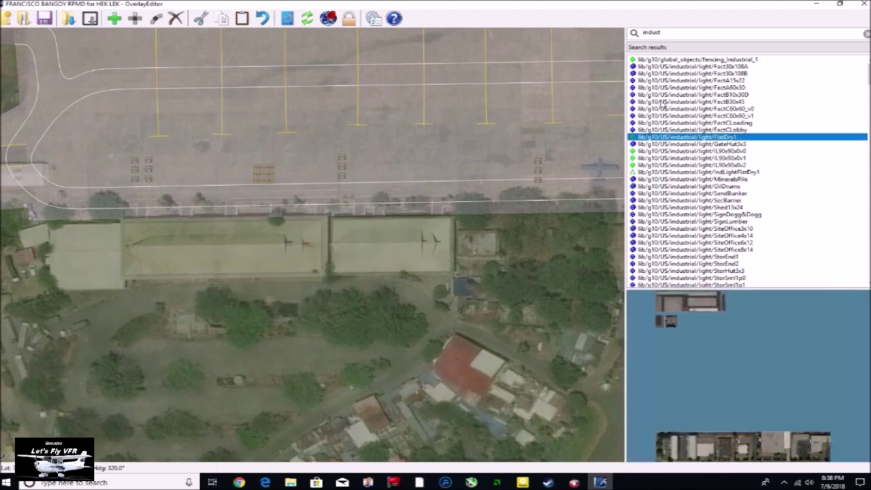
{"action": "left_click", "coordinate": [665, 87]}
{"action": "left_click", "coordinate": [666, 73]}
{"action": "left_click", "coordinate": [665, 66]}
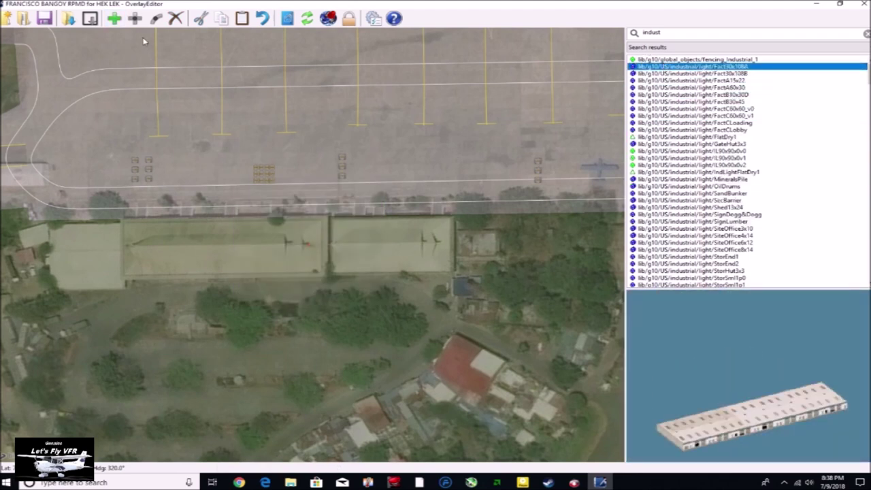
{"action": "left_click", "coordinate": [115, 19]}
{"action": "key", "text": "ctrl+q"}
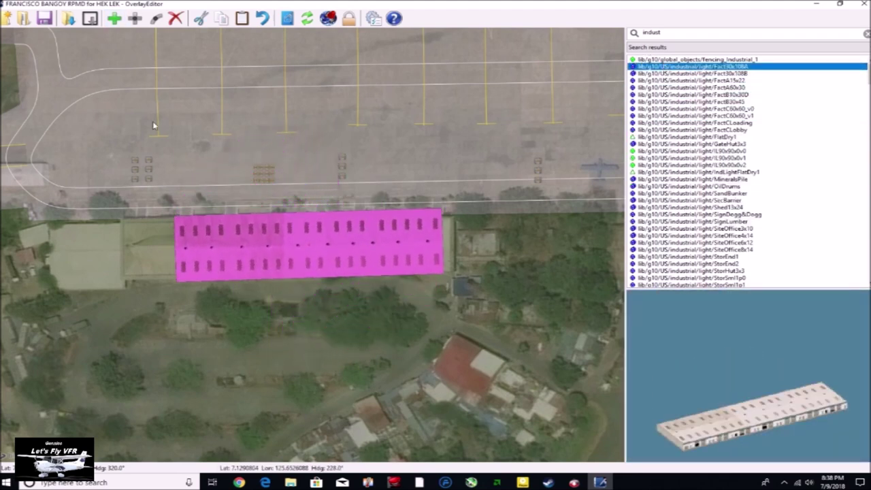
{"action": "left_click_drag", "start_coordinate": [290, 252], "coordinate": [231, 252]}
{"action": "key", "text": "Left"}
{"action": "key", "text": "Left"}
{"action": "key", "text": "Left"}
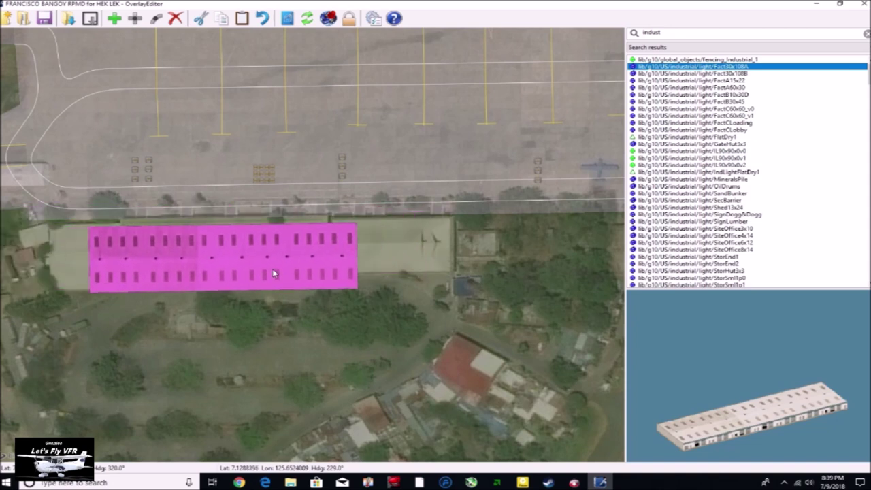
Place FactA60x30 factory buildings over both warehouse roofs south of the apron at a heading of 319°.
{"action": "left_click", "coordinate": [721, 89]}
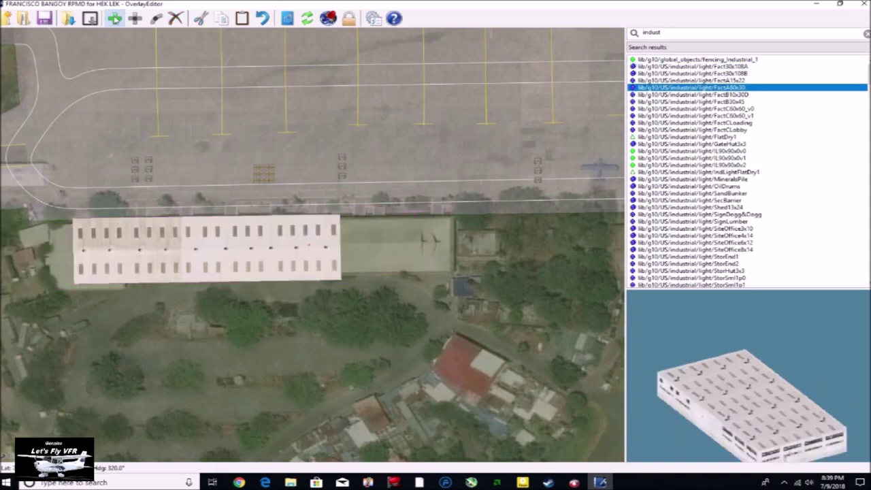
{"action": "left_click", "coordinate": [409, 241]}
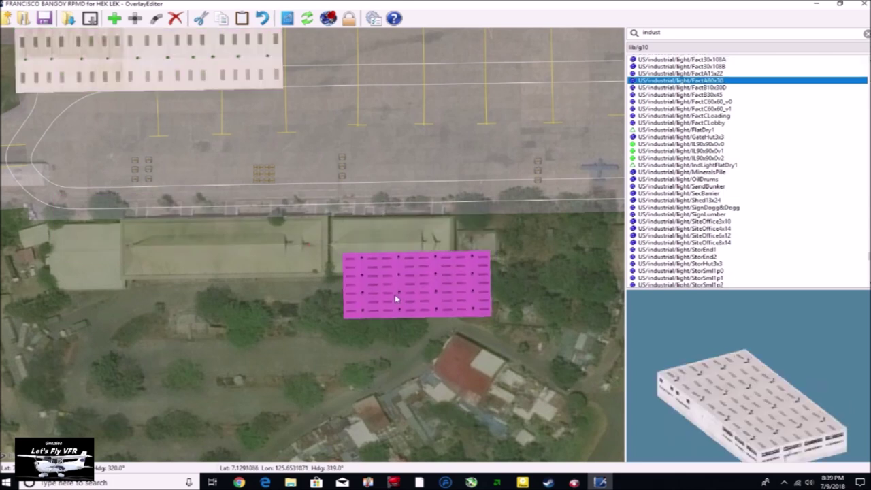
{"action": "left_click_drag", "start_coordinate": [397, 294], "coordinate": [386, 257]}
{"action": "left_click_drag", "start_coordinate": [258, 255], "coordinate": [192, 237]}
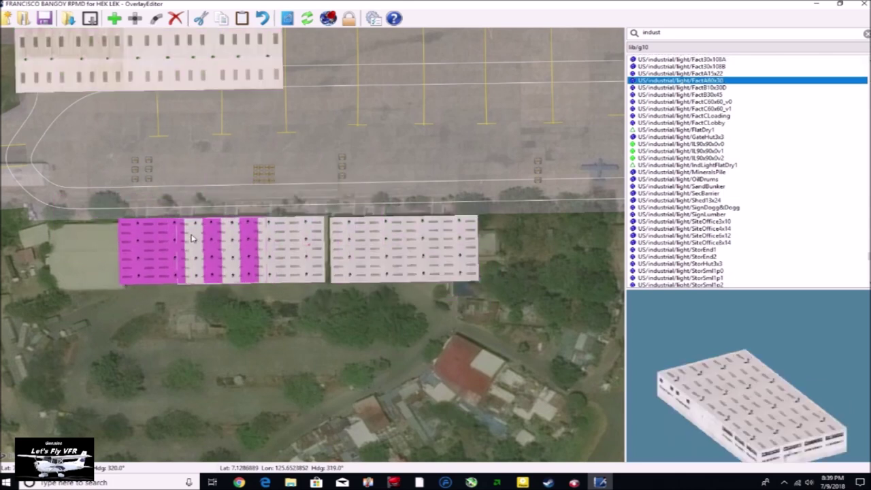
{"action": "left_click", "coordinate": [175, 186]}
{"action": "left_click", "coordinate": [143, 256]}
{"action": "scroll", "coordinate": [143, 255], "scroll_direction": "up", "scroll_amount": 4}
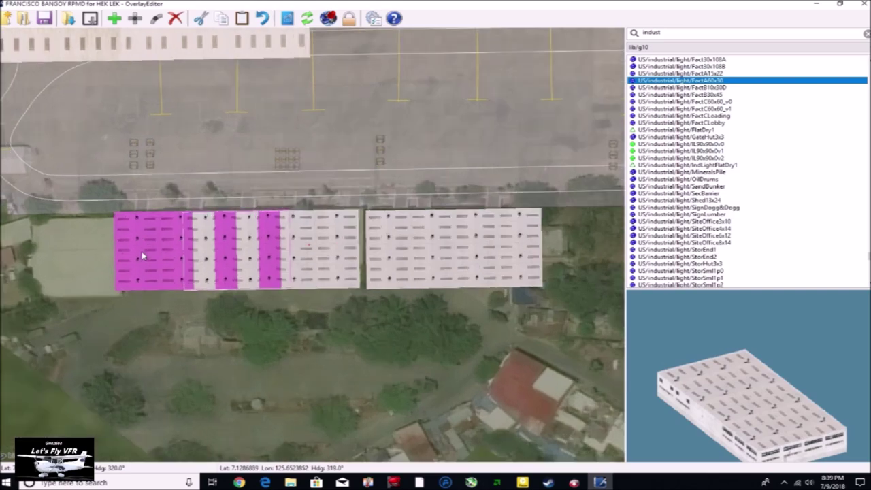
Align the westernmost FactA60x30 building with its neighbour so they form one continuous warehouse facade along the apron.
{"action": "left_click", "coordinate": [229, 410]}
{"action": "key", "text": "Page_Down"}
{"action": "key", "text": "Page_Down"}
{"action": "key", "text": "Page_Down"}
{"action": "key", "text": "Page_Down"}
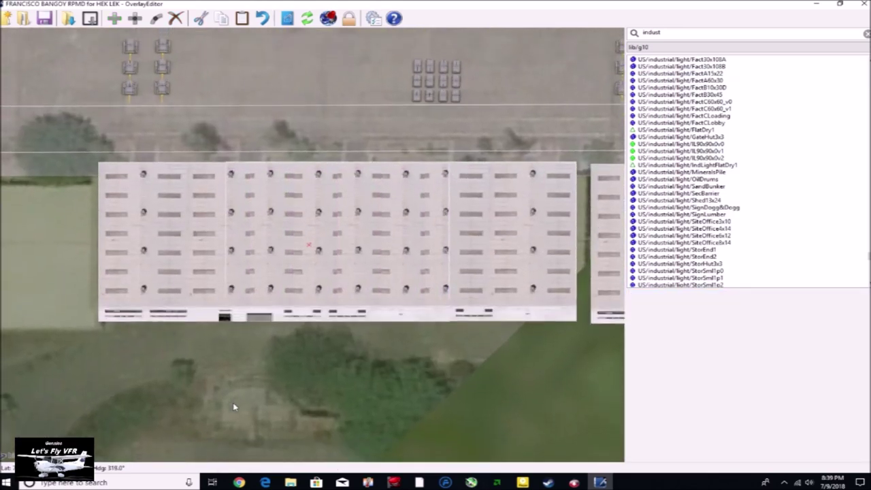
{"action": "key", "text": "End"}
{"action": "key", "text": "End"}
{"action": "key", "text": "End"}
{"action": "key", "text": "End"}
{"action": "key", "text": "End"}
{"action": "key", "text": "End"}
{"action": "key", "text": "End"}
{"action": "key", "text": "End"}
{"action": "key", "text": "End"}
{"action": "key", "text": "End"}
{"action": "key", "text": "End"}
{"action": "key", "text": "End"}
{"action": "key", "text": "End"}
{"action": "key", "text": "End"}
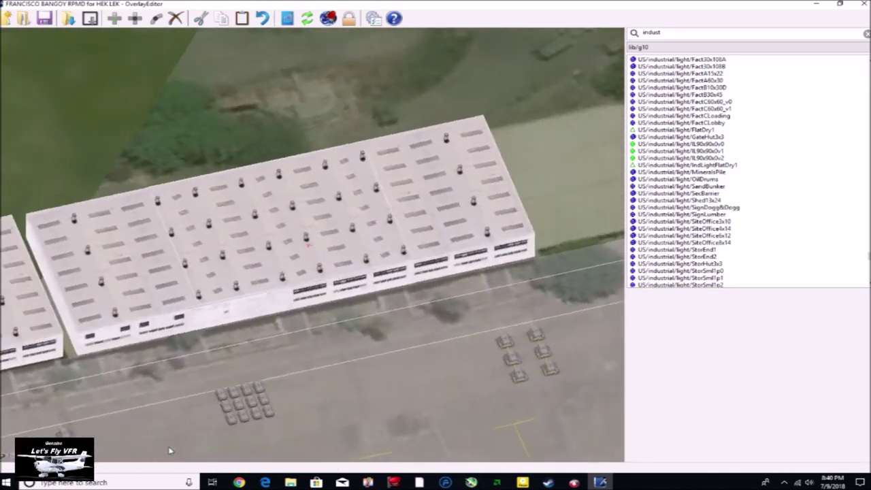
{"action": "middle_click_drag", "start_coordinate": [170, 449], "coordinate": [7, 381]}
{"action": "left_click", "coordinate": [362, 198]}
{"action": "left_click_drag", "start_coordinate": [362, 198], "coordinate": [552, 198]}
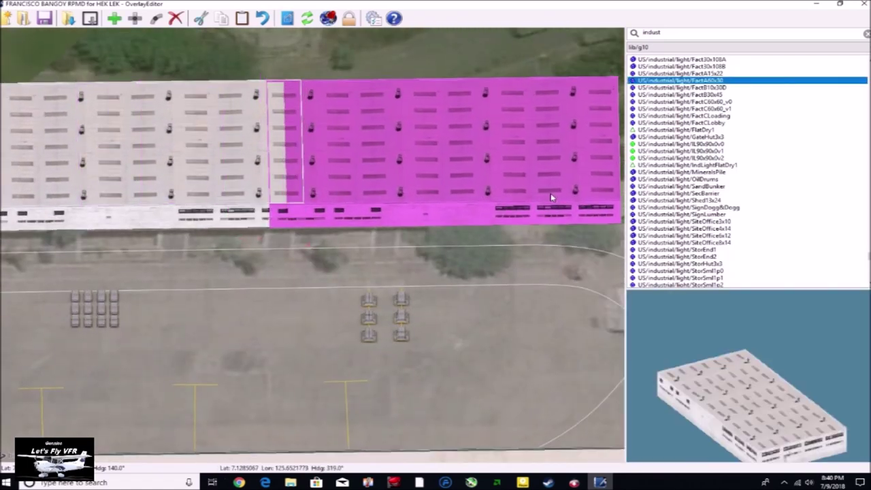
{"action": "left_click", "coordinate": [554, 229]}
{"action": "left_click_drag", "start_coordinate": [470, 217], "coordinate": [445, 214]}
{"action": "left_click", "coordinate": [459, 228]}
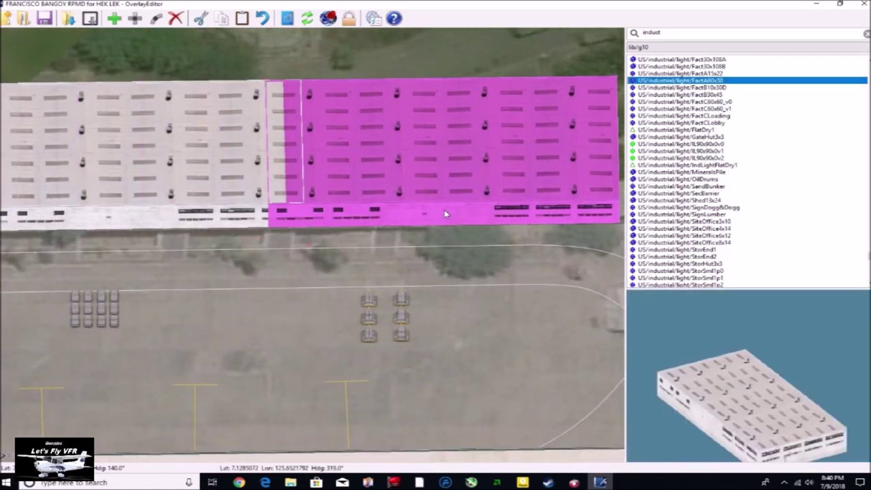
Shift the end FactA60x30 building so it closes up against its neighbour over the warehouse roof.
{"action": "left_click", "coordinate": [414, 233]}
{"action": "left_click_drag", "start_coordinate": [378, 222], "coordinate": [411, 221]}
{"action": "left_click", "coordinate": [419, 359]}
{"action": "scroll", "coordinate": [420, 361], "scroll_direction": "down", "scroll_amount": 2}
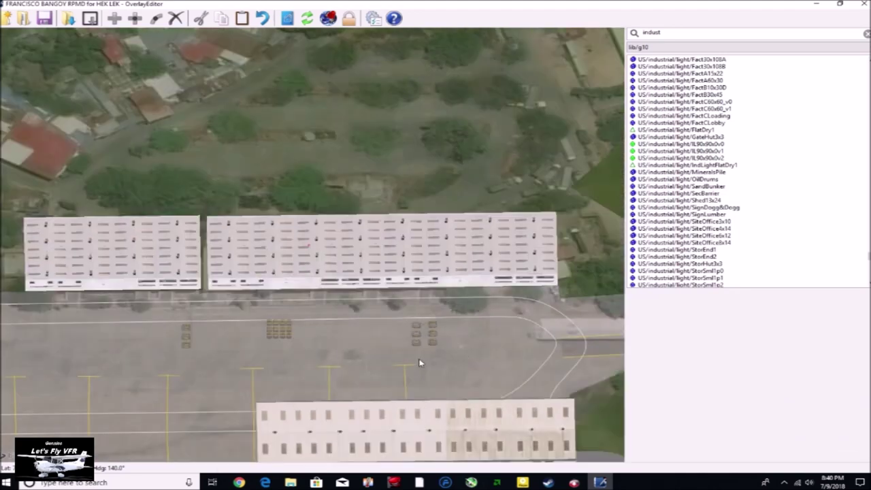
Search the object library for trans and place transit vans, including the aer_lingus one, on the apron in front of the warehouses.
{"action": "middle_click_drag", "start_coordinate": [126, 386], "coordinate": [175, 293]}
{"action": "middle_click_drag", "start_coordinate": [133, 172], "coordinate": [349, 190]}
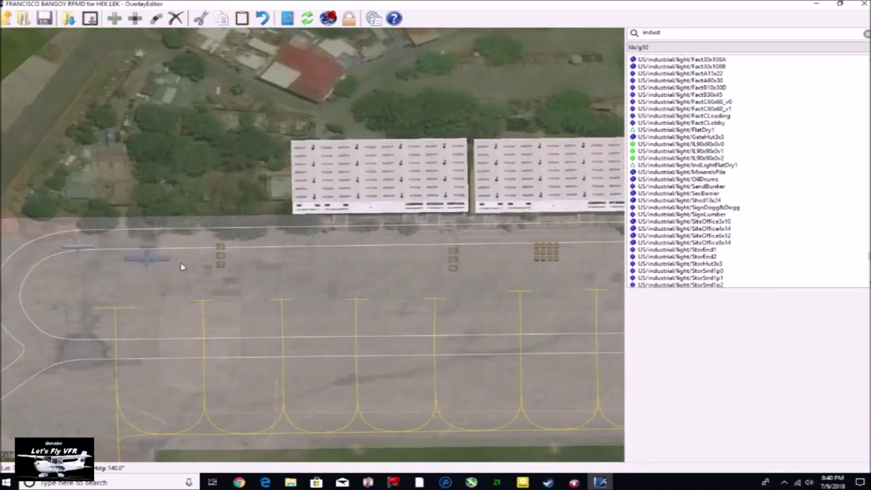
{"action": "double_click", "coordinate": [668, 32]}
{"action": "type", "text": "trans"}
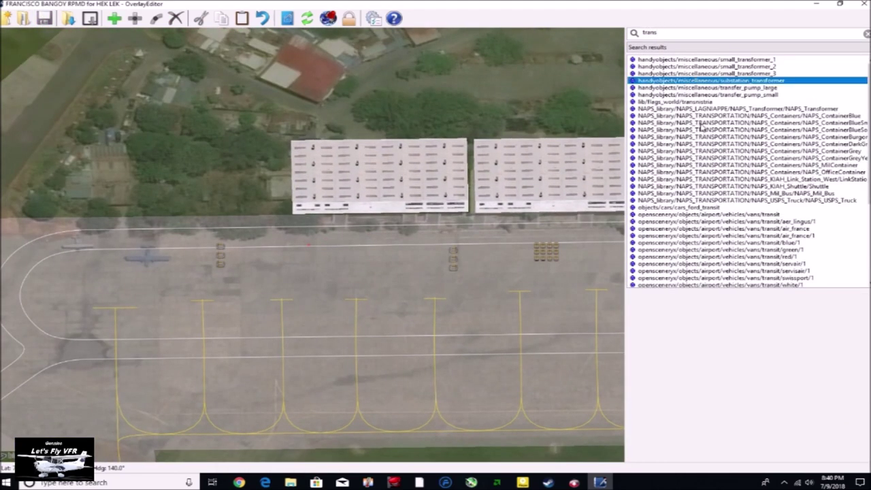
{"action": "left_click", "coordinate": [689, 193]}
{"action": "left_click", "coordinate": [725, 221]}
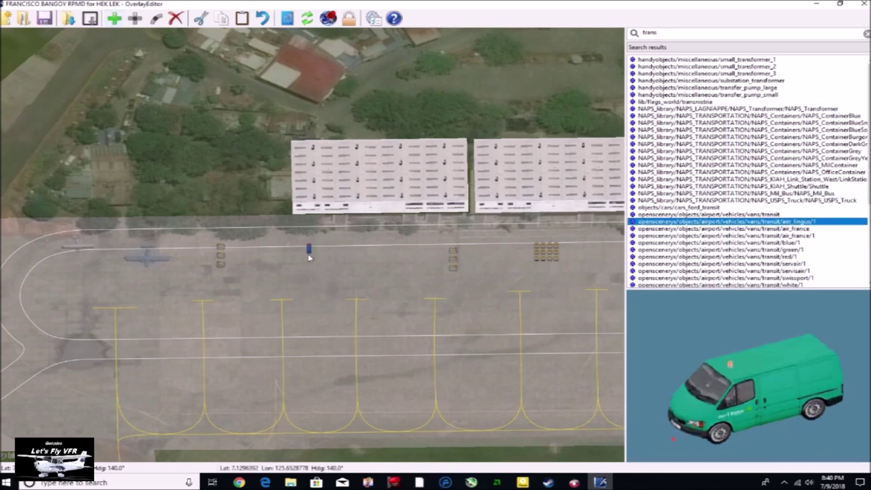
{"action": "key", "text": "Down"}
Search the object library for shed, compare the shed models and add TinShed10x30Lt to the cargo apron.
{"action": "middle_click_drag", "start_coordinate": [437, 293], "coordinate": [276, 268]}
{"action": "double_click", "coordinate": [657, 32]}
{"action": "type", "text": "shed"}
{"action": "left_click", "coordinate": [668, 243]}
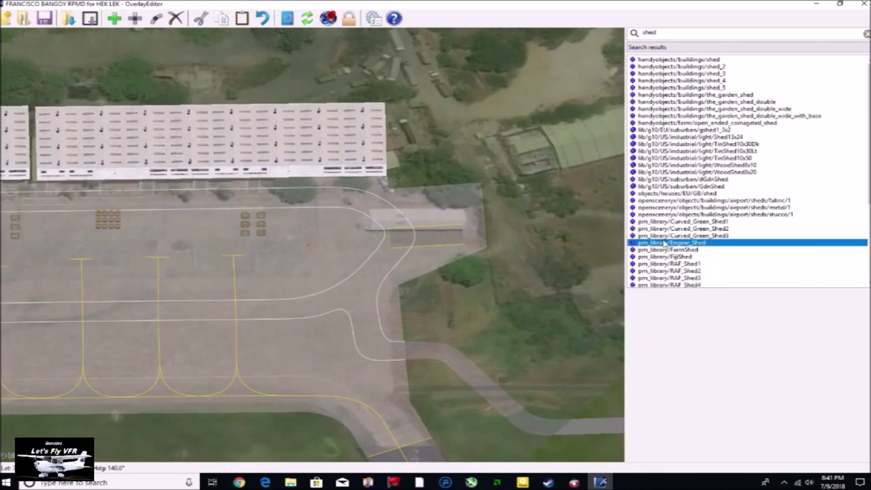
{"action": "left_click", "coordinate": [668, 235]}
{"action": "left_click", "coordinate": [668, 222]}
{"action": "left_click", "coordinate": [670, 172]}
{"action": "left_click", "coordinate": [670, 158]}
{"action": "left_click", "coordinate": [670, 151]}
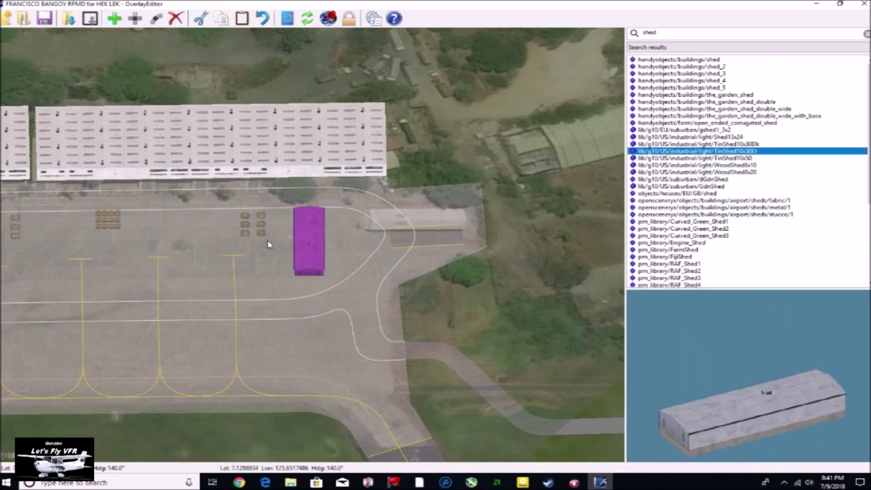
Rotate the tin shed to a heading of 228°, move it over the small apron-end roof and overlap a second copy to cover its length.
{"action": "key", "text": "e"}
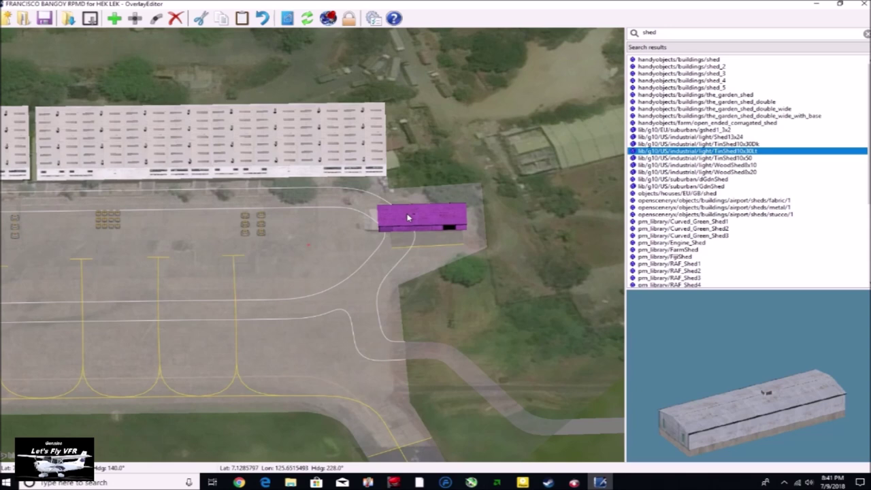
{"action": "scroll", "coordinate": [409, 223], "scroll_direction": "up", "scroll_amount": 3}
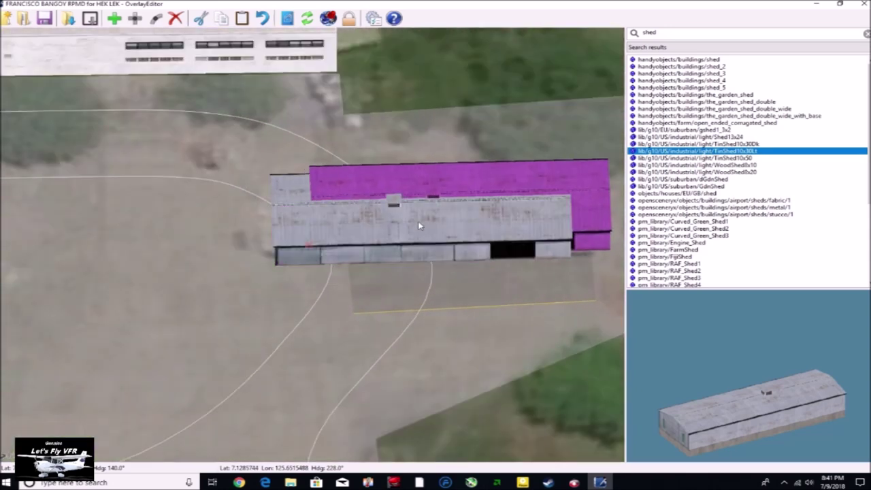
{"action": "left_click", "coordinate": [282, 245]}
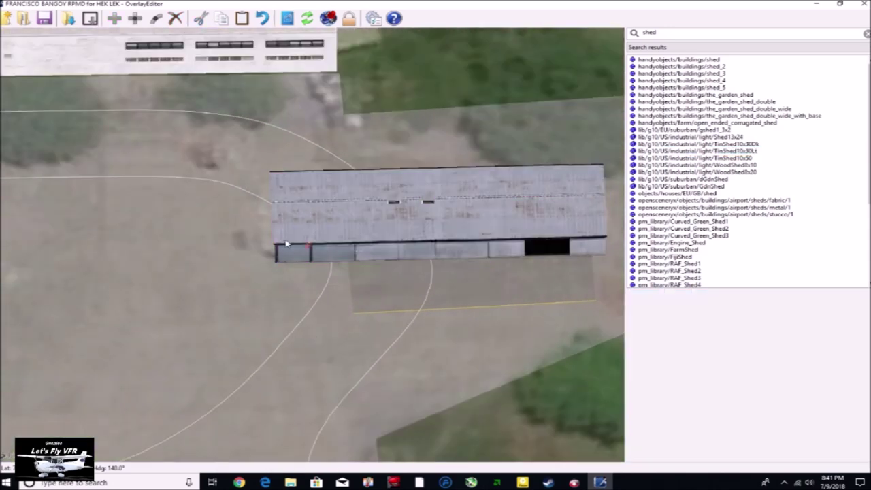
{"action": "left_click", "coordinate": [292, 332]}
Search the object library for airc and examine the available airliner models, including jet_b_afr.
{"action": "middle_click_drag", "start_coordinate": [293, 354], "coordinate": [365, 435]}
{"action": "scroll", "coordinate": [330, 426], "scroll_direction": "down", "scroll_amount": 7}
{"action": "left_click_drag", "start_coordinate": [658, 32], "coordinate": [637, 33]}
{"action": "type", "text": "airc"}
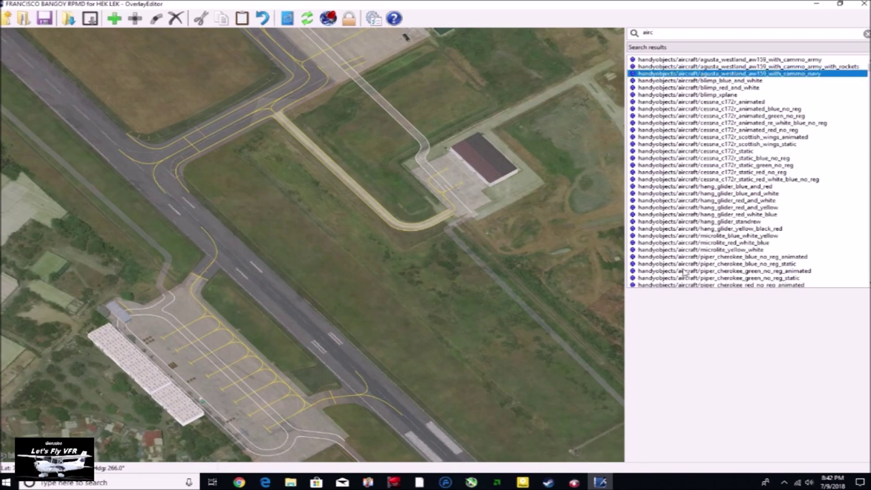
{"action": "scroll", "coordinate": [685, 272], "scroll_direction": "down", "scroll_amount": 15}
{"action": "left_click", "coordinate": [696, 257]}
{"action": "scroll", "coordinate": [700, 236], "scroll_direction": "down", "scroll_amount": 15}
{"action": "left_click", "coordinate": [699, 236]}
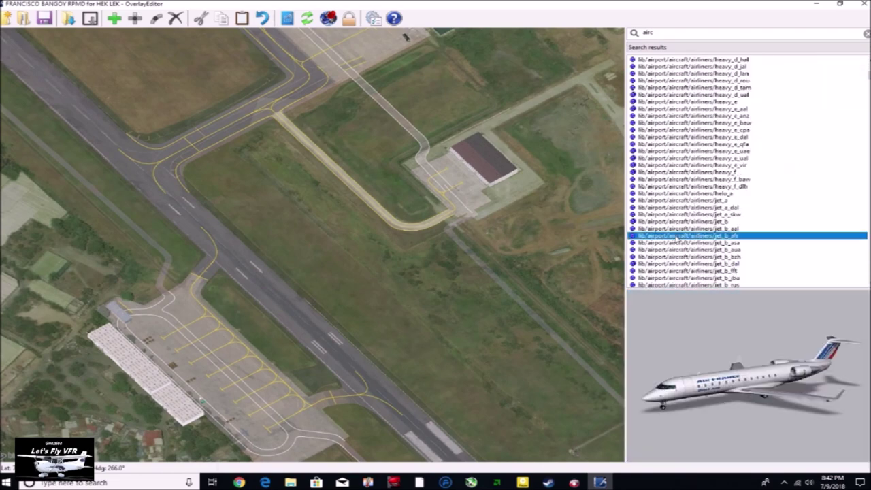
{"action": "left_click", "coordinate": [698, 229]}
Search the object library for carg and place the turboprop_a_amf cargo aircraft over the parked plane in the imagery.
{"action": "left_click_drag", "start_coordinate": [656, 32], "coordinate": [640, 32]}
{"action": "type", "text": "carg"}
{"action": "left_click", "coordinate": [681, 165]}
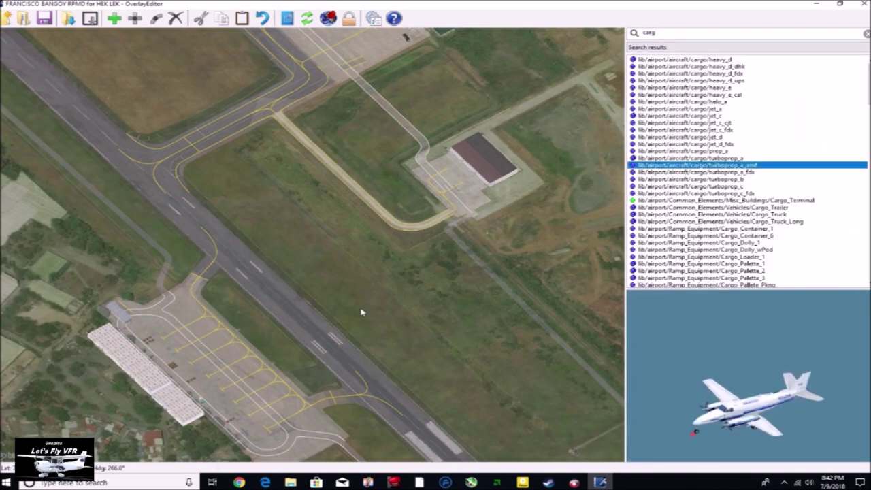
{"action": "middle_click_drag", "start_coordinate": [265, 397], "coordinate": [408, 402]}
{"action": "scroll", "coordinate": [408, 402], "scroll_direction": "up", "scroll_amount": 3}
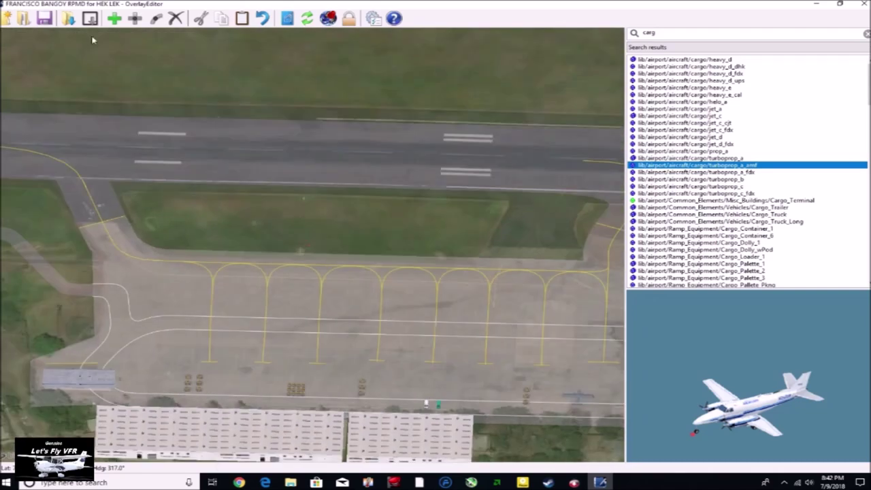
{"action": "left_click_drag", "start_coordinate": [497, 358], "coordinate": [295, 326]}
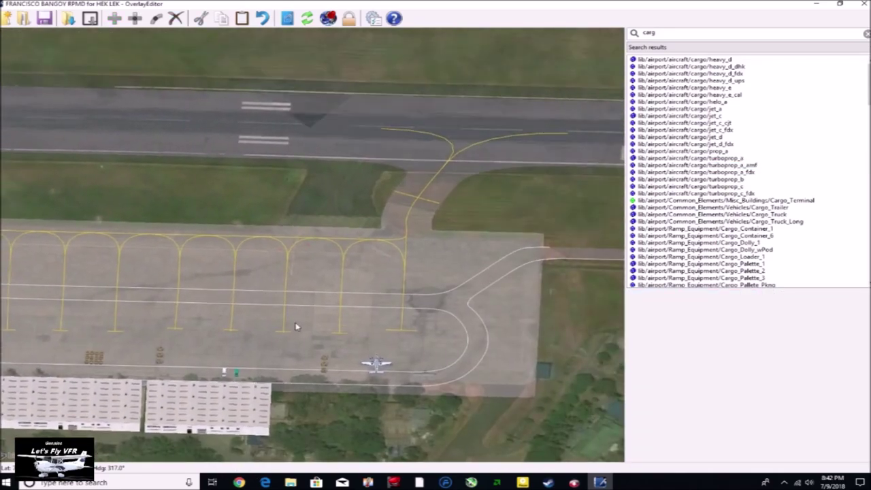
Search the object library for walkway and preview the covered walkway variants for the footpaths between the terminal and the car park.
{"action": "scroll", "coordinate": [295, 323], "scroll_direction": "down", "scroll_amount": 3}
{"action": "left_click_drag", "start_coordinate": [210, 324], "coordinate": [345, 305]}
{"action": "left_click_drag", "start_coordinate": [14, 256], "coordinate": [230, 311]}
{"action": "scroll", "coordinate": [230, 311], "scroll_direction": "down", "scroll_amount": 2}
{"action": "left_click_drag", "start_coordinate": [225, 180], "coordinate": [378, 368]}
{"action": "scroll", "coordinate": [378, 368], "scroll_direction": "up", "scroll_amount": 2}
{"action": "left_click_drag", "start_coordinate": [449, 351], "coordinate": [357, 284]}
{"action": "scroll", "coordinate": [358, 285], "scroll_direction": "up", "scroll_amount": 3}
{"action": "right_click_drag", "start_coordinate": [358, 284], "coordinate": [436, 361]}
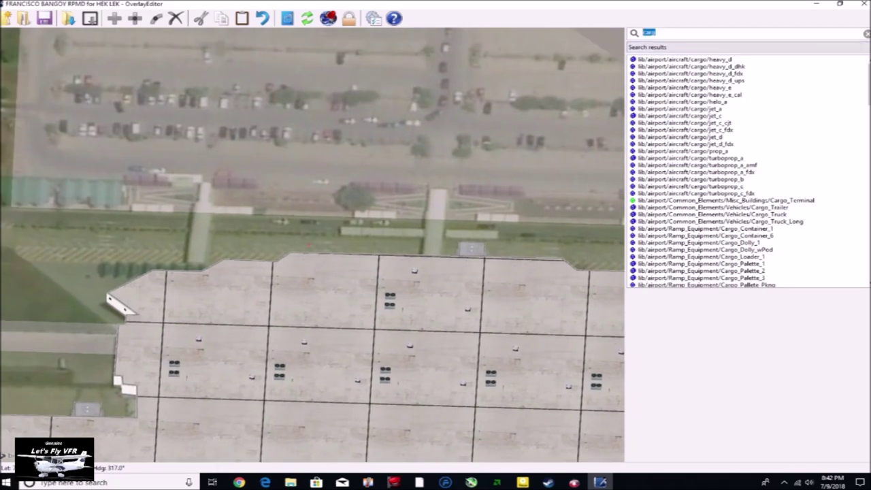
{"action": "type", "text": "walkway"}
{"action": "left_click", "coordinate": [682, 60]}
{"action": "left_click", "coordinate": [684, 81]}
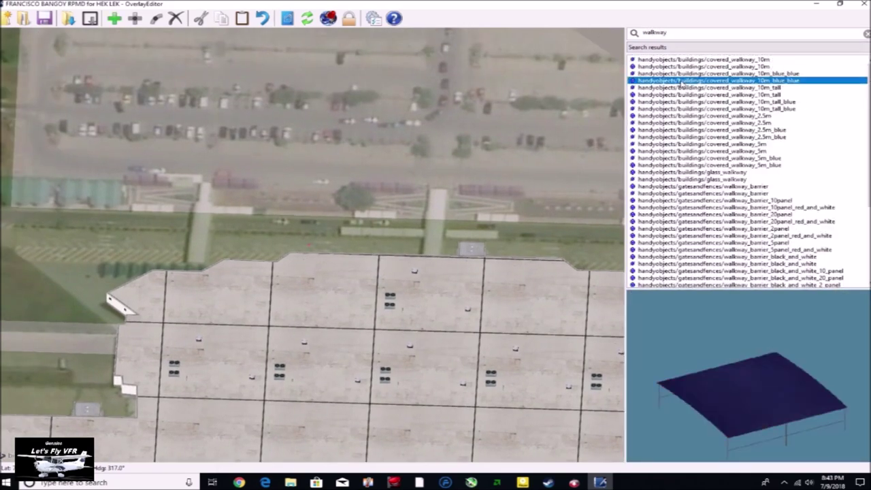
{"action": "left_click", "coordinate": [685, 95]}
{"action": "left_click", "coordinate": [728, 123]}
{"action": "left_click", "coordinate": [717, 145]}
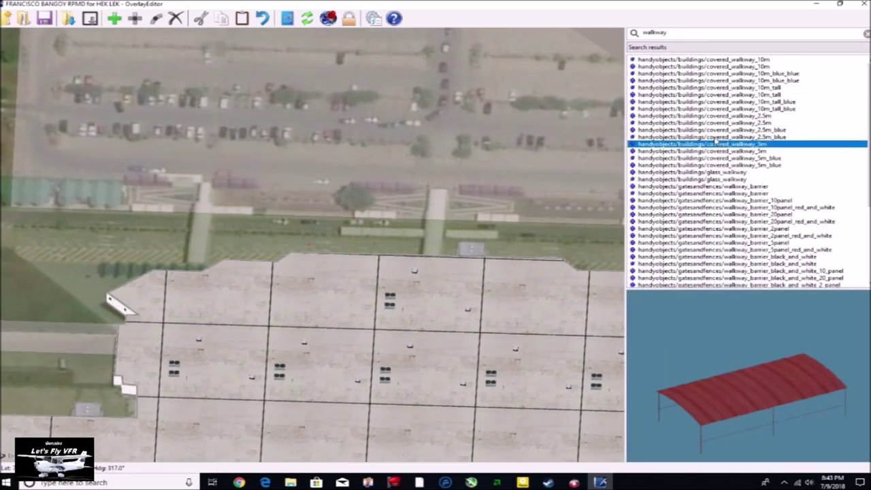
{"action": "left_click", "coordinate": [718, 138]}
{"action": "left_click", "coordinate": [110, 16]}
{"action": "left_click", "coordinate": [406, 247]}
Examine the glass walkway, walkway barrier and NAPS walkway models as alternatives for the terminal footpaths.
{"action": "left_click", "coordinate": [724, 177]}
{"action": "left_click", "coordinate": [738, 221]}
{"action": "scroll", "coordinate": [721, 258], "scroll_direction": "down", "scroll_amount": 5}
{"action": "left_click", "coordinate": [719, 257]}
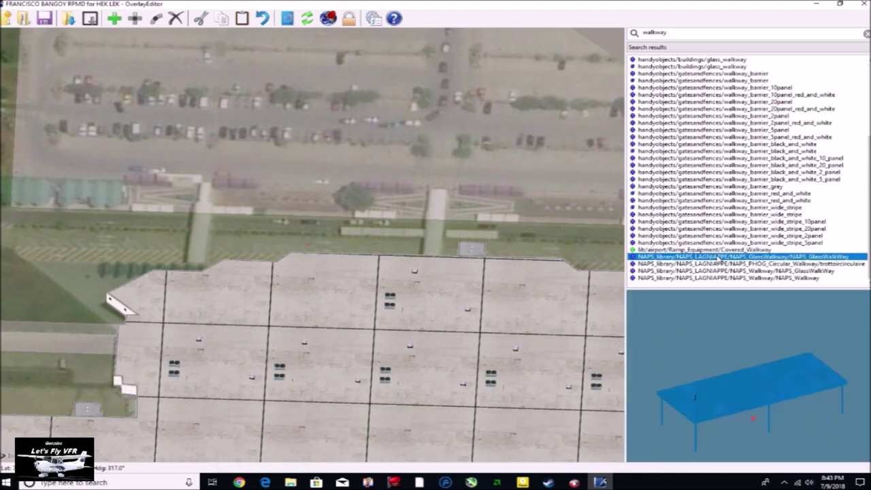
{"action": "left_click", "coordinate": [723, 264]}
{"action": "left_click", "coordinate": [723, 271]}
{"action": "left_click", "coordinate": [713, 215]}
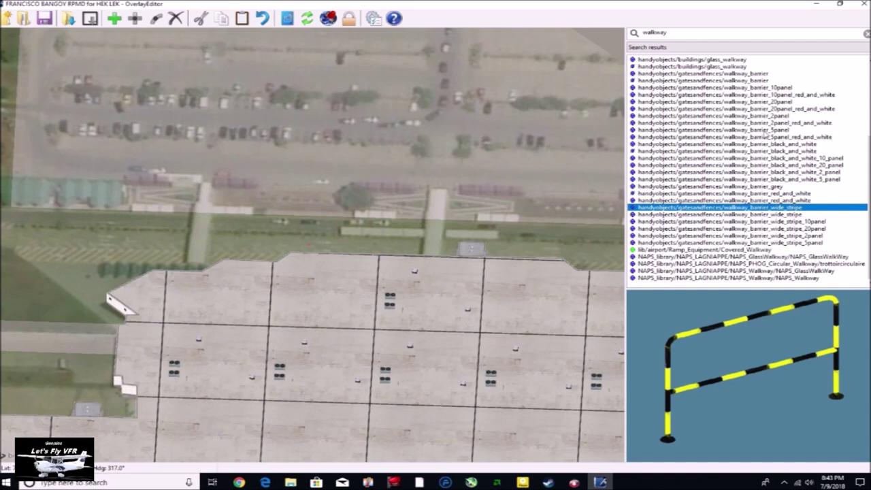
Place the red covered_walkway_5m at a heading of 321° on the first footpath, against the terminal wall.
{"action": "scroll", "coordinate": [755, 149], "scroll_direction": "up", "scroll_amount": 3}
{"action": "left_click", "coordinate": [740, 160]}
{"action": "left_click", "coordinate": [732, 142]}
{"action": "left_click", "coordinate": [722, 127]}
{"action": "left_click", "coordinate": [716, 117]}
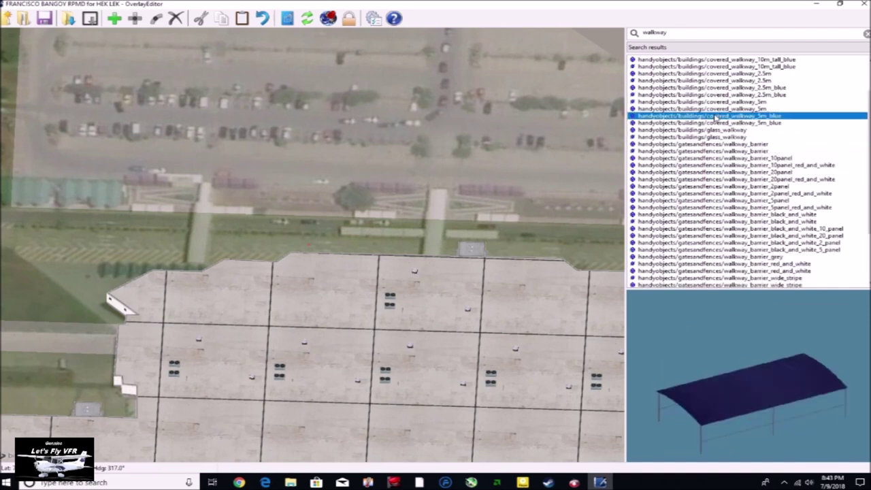
{"action": "left_click", "coordinate": [715, 109]}
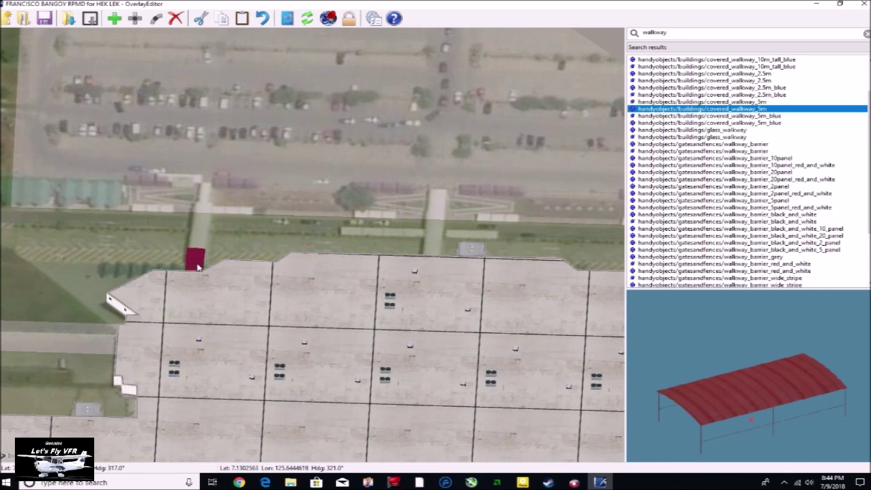
Line up further covered_walkway_5m copies end to end along the first footpath, from the terminal towards the car park.
{"action": "scroll", "coordinate": [200, 237], "scroll_direction": "up", "scroll_amount": 5}
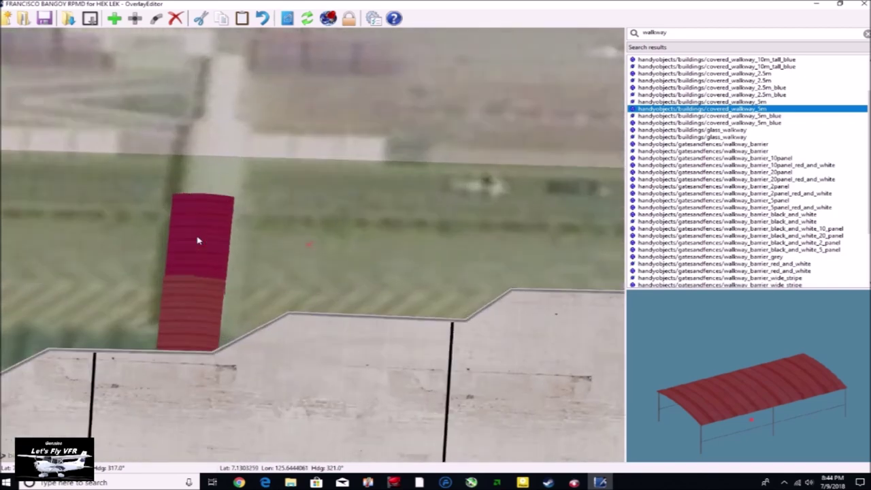
{"action": "left_click", "coordinate": [294, 288]}
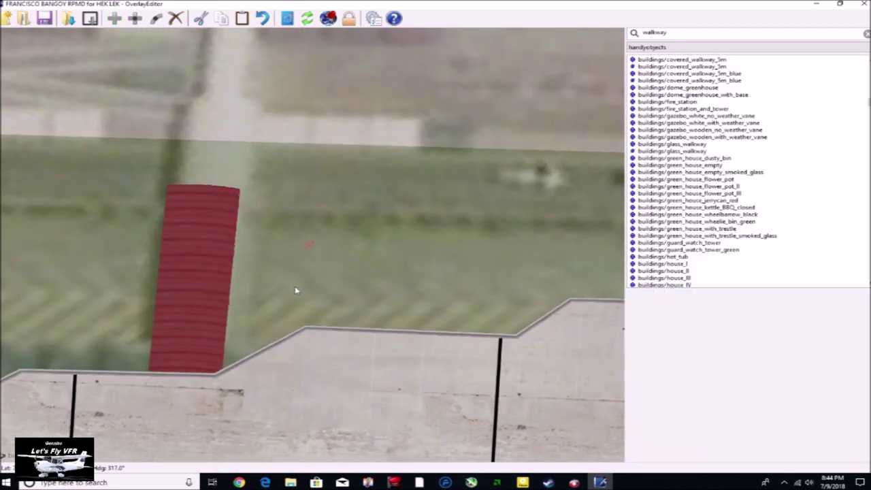
{"action": "key", "text": "ctrl+v"}
{"action": "left_click_drag", "start_coordinate": [304, 258], "coordinate": [206, 181]}
{"action": "left_click", "coordinate": [272, 241]}
{"action": "scroll", "coordinate": [274, 243], "scroll_direction": "down", "scroll_amount": 2}
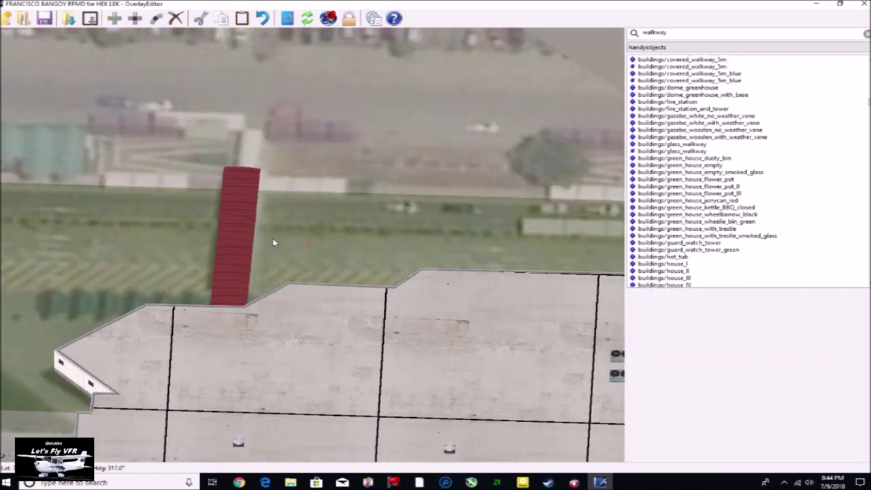
{"action": "key", "text": "ctrl+v"}
{"action": "left_click_drag", "start_coordinate": [302, 238], "coordinate": [266, 200]}
Copy the covered walkway sections onto the middle footpath, aligned between the terminal wall and the car park.
{"action": "scroll", "coordinate": [307, 214], "scroll_direction": "down", "scroll_amount": 3}
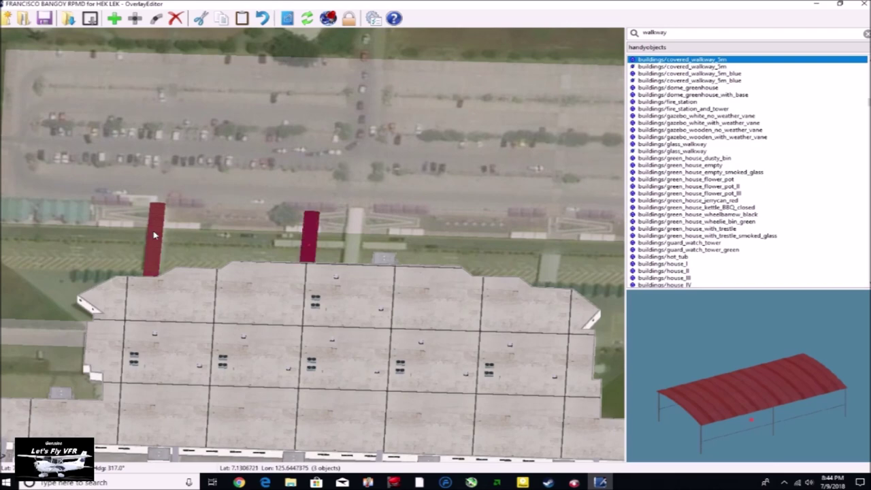
{"action": "key", "text": "Home"}
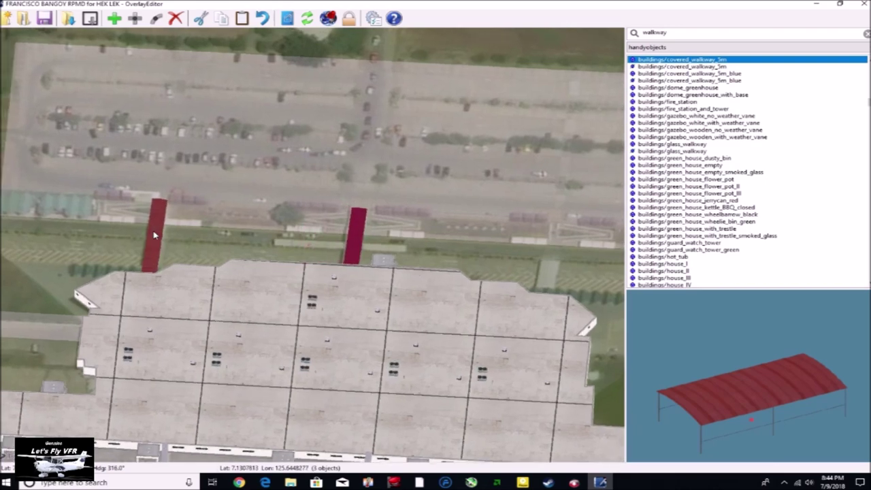
{"action": "key", "text": "Home"}
{"action": "key", "text": "Left"}
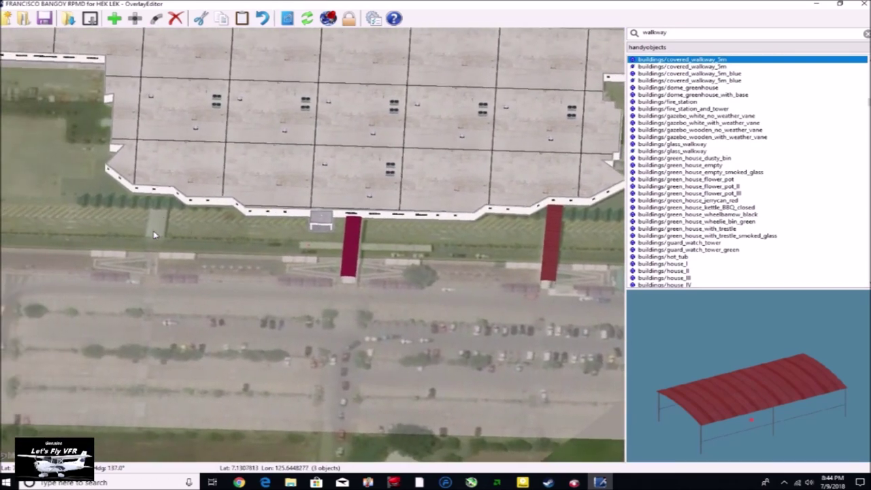
{"action": "left_click", "coordinate": [361, 222], "text": "ctrl"}
{"action": "left_click", "coordinate": [359, 240]}
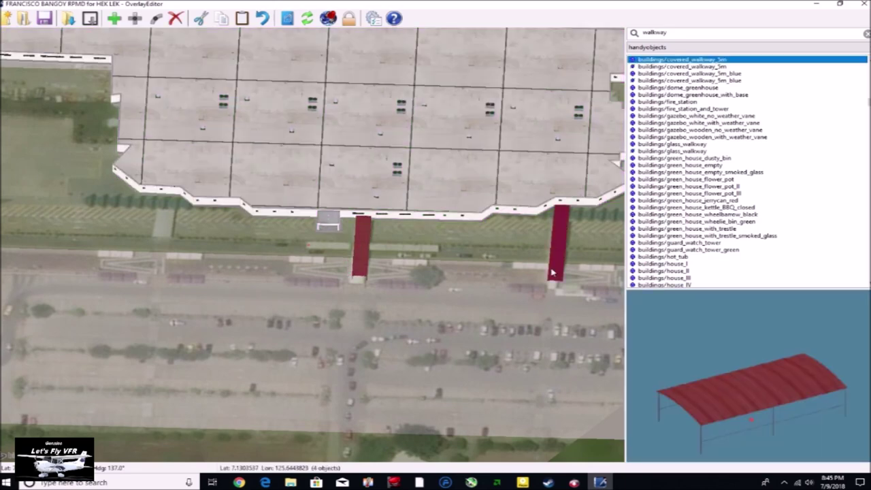
Place covered_walkway_5m sections at a heading of 142° along the third footpath next to the terminal.
{"action": "scroll", "coordinate": [167, 300], "scroll_direction": "down", "scroll_amount": 2}
{"action": "scroll", "coordinate": [308, 277], "scroll_direction": "up", "scroll_amount": 5}
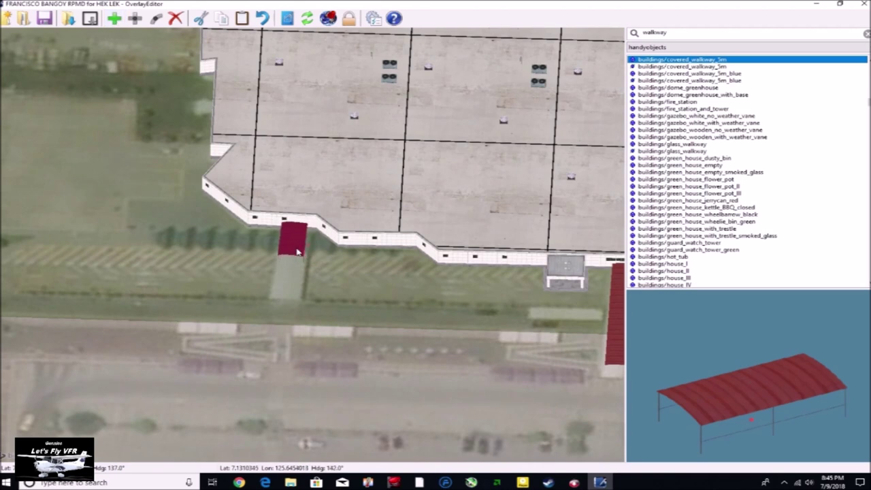
{"action": "left_click", "coordinate": [324, 294]}
{"action": "scroll", "coordinate": [326, 295], "scroll_direction": "down", "scroll_amount": 7}
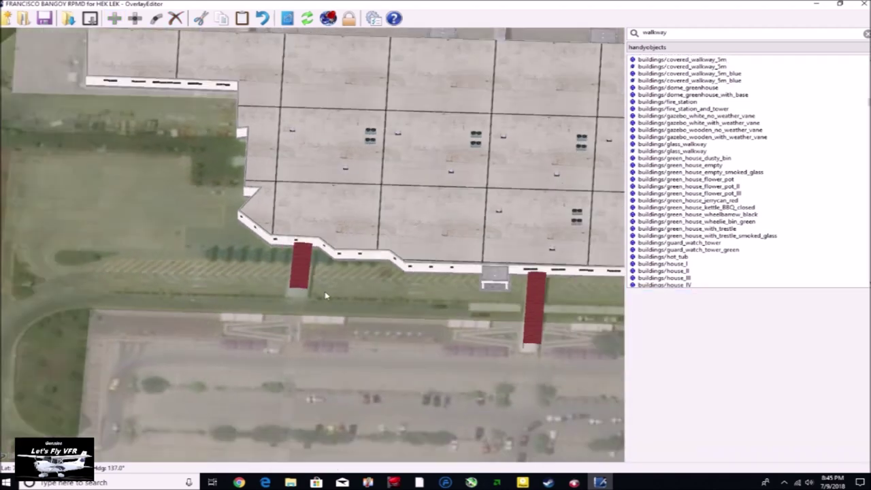
Search the object library for green and examine models that could match the roofs around the car park.
{"action": "key", "text": "Home"}
{"action": "middle_click_drag", "start_coordinate": [320, 302], "coordinate": [323, 304]}
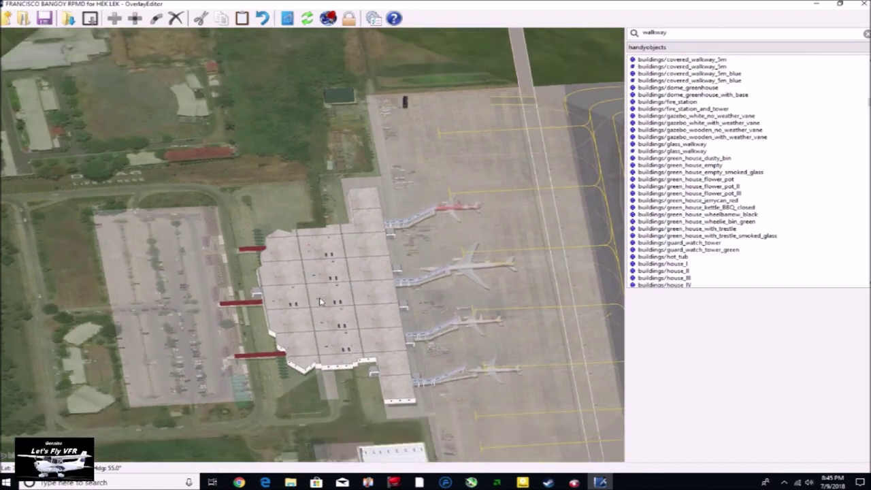
{"action": "middle_click_drag", "start_coordinate": [225, 334], "coordinate": [381, 299]}
{"action": "middle_click_drag", "start_coordinate": [178, 325], "coordinate": [154, 360]}
{"action": "left_click_drag", "start_coordinate": [153, 361], "coordinate": [238, 479]}
{"action": "scroll", "coordinate": [116, 313], "scroll_direction": "up", "scroll_amount": 4}
{"action": "left_click_drag", "start_coordinate": [127, 311], "coordinate": [79, 349]}
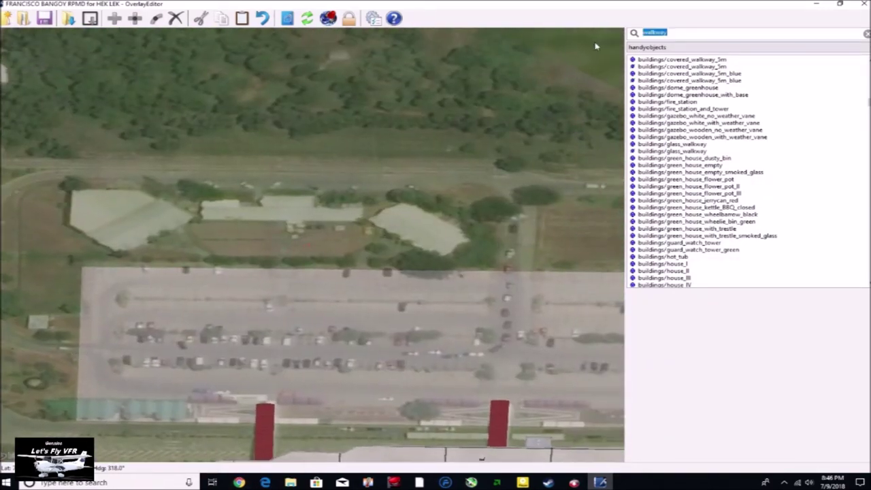
{"action": "type", "text": "green"}
{"action": "left_click", "coordinate": [673, 214]}
{"action": "left_click", "coordinate": [689, 257]}
{"action": "left_click", "coordinate": [671, 180]}
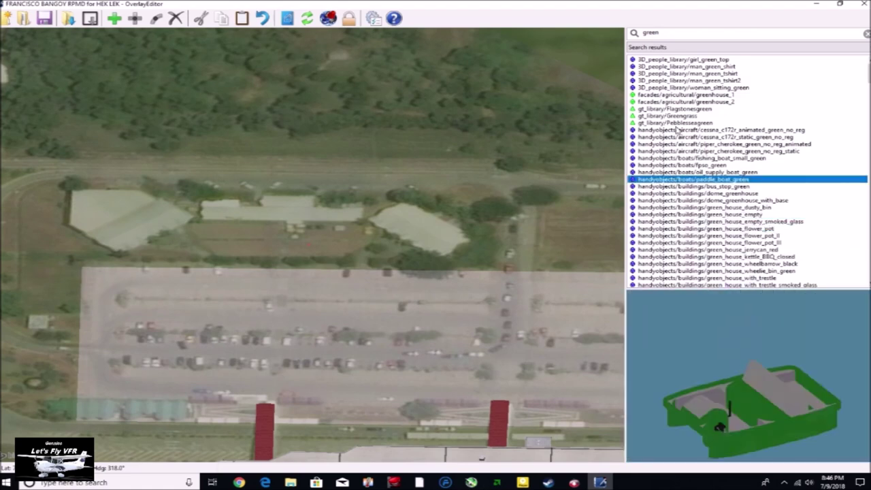
{"action": "left_click", "coordinate": [676, 129]}
{"action": "left_click", "coordinate": [688, 123]}
{"action": "left_click", "coordinate": [705, 243]}
Compare the curved green hangers and add curved_green_hanger_18_x_22.5_no_front_III at a heading of 304° by the buildings beyond the car park.
{"action": "scroll", "coordinate": [706, 243], "scroll_direction": "down", "scroll_amount": 15}
{"action": "left_click", "coordinate": [707, 187]}
{"action": "left_click", "coordinate": [709, 179]}
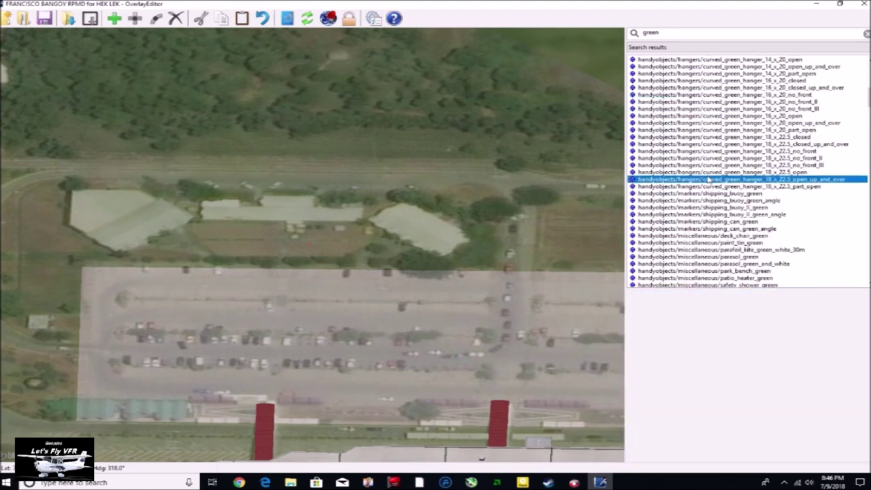
{"action": "left_click", "coordinate": [709, 173]}
{"action": "left_click", "coordinate": [709, 179]}
{"action": "left_click", "coordinate": [707, 165]}
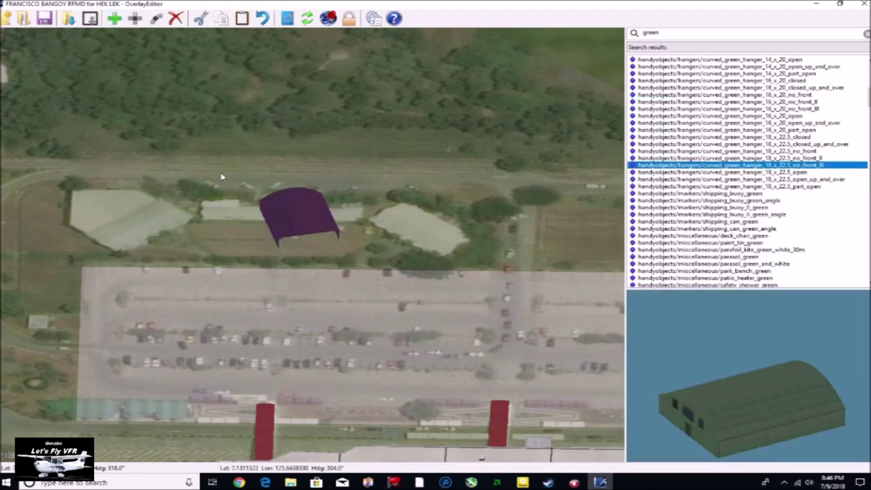
Delete the misfitting hangar and place curved_green_hanger_18_x_22.5_closed_up_and_over on each of the two angled buildings beyond the car park.
{"action": "key", "text": "Delete"}
{"action": "left_click", "coordinate": [785, 173]}
{"action": "left_click", "coordinate": [781, 187]}
{"action": "left_click", "coordinate": [746, 194]}
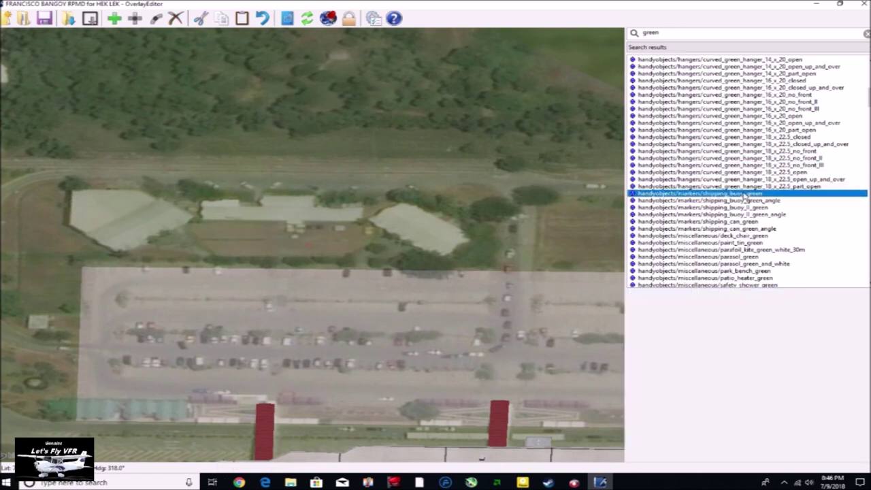
{"action": "left_click", "coordinate": [742, 208]}
{"action": "left_click", "coordinate": [755, 144]}
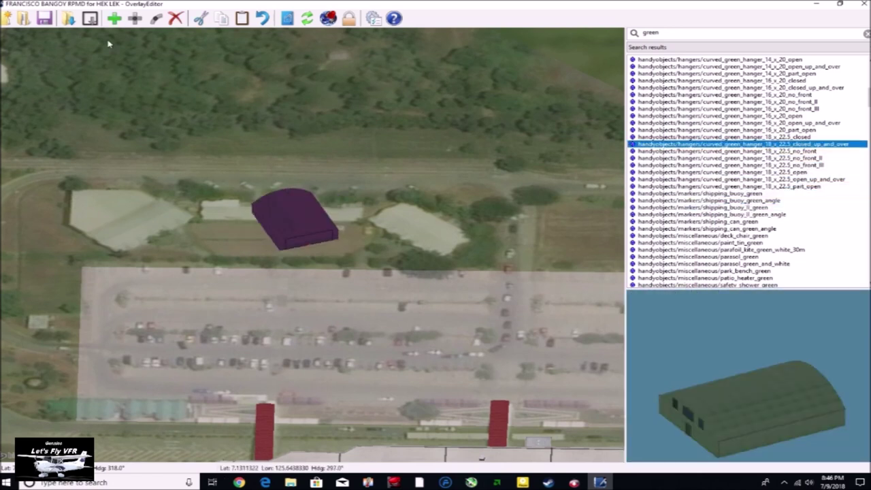
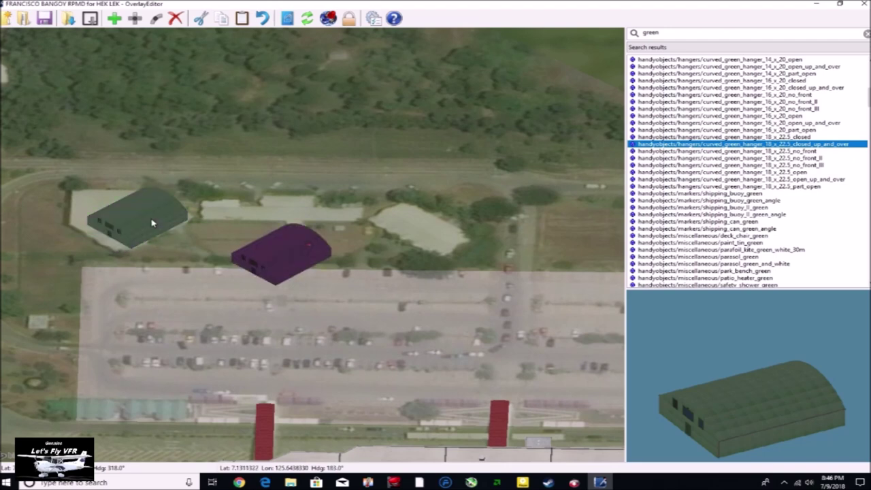
{"action": "left_click", "coordinate": [353, 239]}
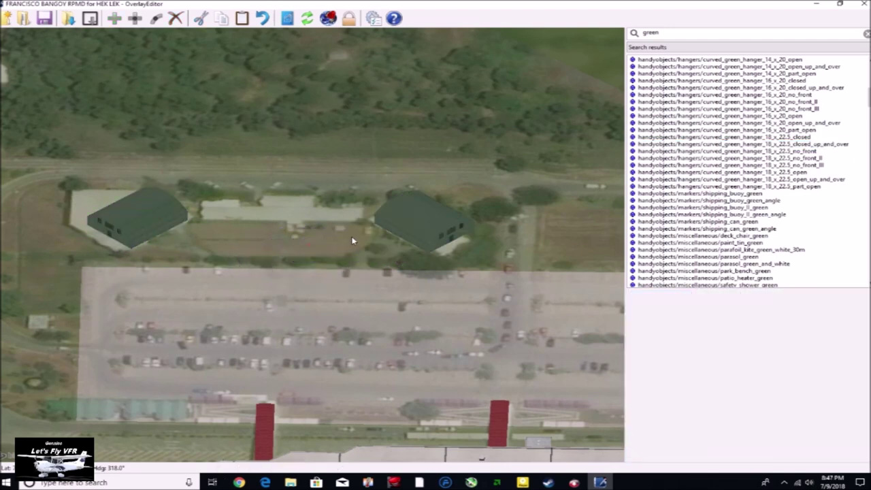
Examine the marker, furniture, greenhouse and aircraft models among the green results for one matching the long middle building.
{"action": "left_click", "coordinate": [710, 194]}
{"action": "left_click", "coordinate": [707, 215]}
{"action": "scroll", "coordinate": [703, 231], "scroll_direction": "down", "scroll_amount": 10}
{"action": "left_click", "coordinate": [700, 251]}
{"action": "left_click", "coordinate": [697, 264]}
{"action": "scroll", "coordinate": [694, 260], "scroll_direction": "down", "scroll_amount": 10}
{"action": "left_click", "coordinate": [690, 256]}
{"action": "left_click", "coordinate": [691, 213]}
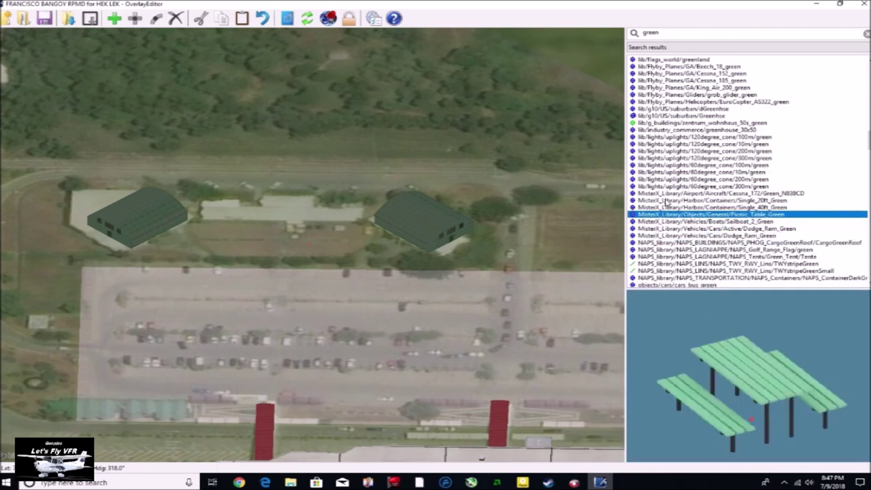
{"action": "left_click", "coordinate": [673, 149]}
{"action": "left_click", "coordinate": [668, 116]}
{"action": "left_click", "coordinate": [664, 109]}
{"action": "left_click", "coordinate": [667, 102]}
{"action": "left_click", "coordinate": [670, 95]}
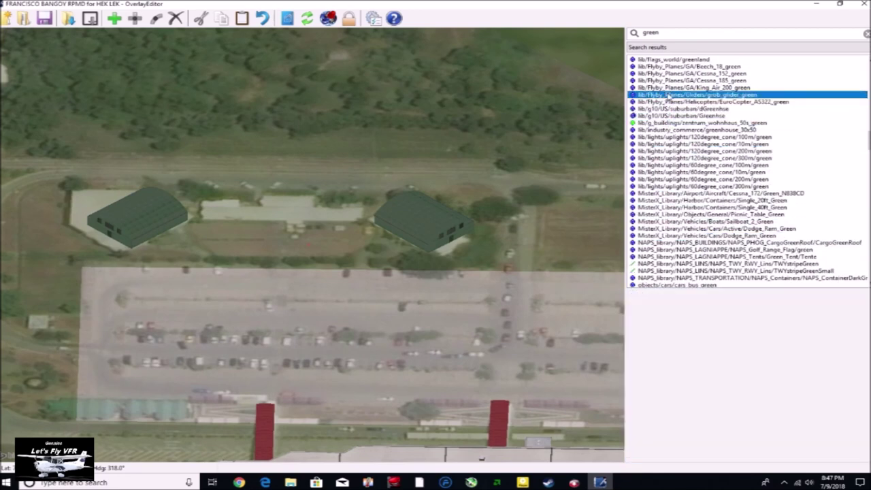
{"action": "left_click", "coordinate": [670, 88]}
Look further through the green results, including the RE_Library cargo terminal and hangar models, for a long low building.
{"action": "scroll", "coordinate": [690, 178], "scroll_direction": "down", "scroll_amount": 20}
{"action": "scroll", "coordinate": [690, 204], "scroll_direction": "down", "scroll_amount": 15}
{"action": "left_click", "coordinate": [689, 230]}
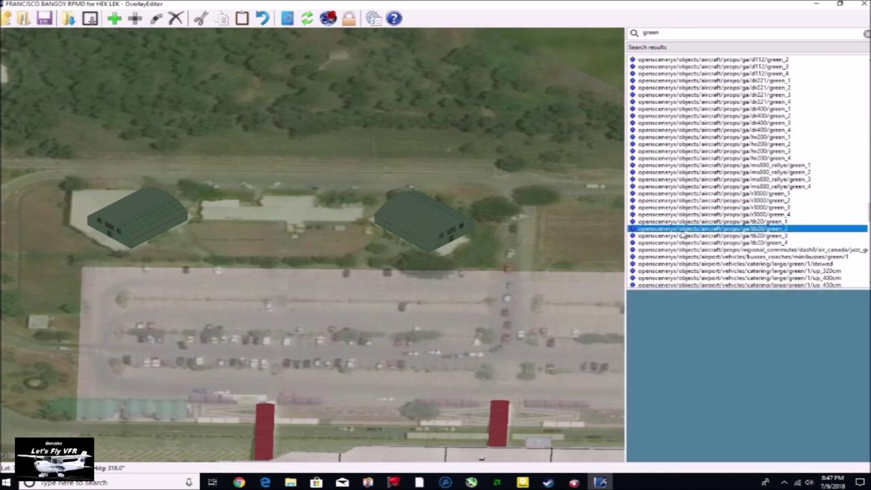
{"action": "scroll", "coordinate": [689, 230], "scroll_direction": "down", "scroll_amount": 20}
{"action": "scroll", "coordinate": [687, 232], "scroll_direction": "up", "scroll_amount": 7}
{"action": "left_click", "coordinate": [686, 233]}
{"action": "left_click", "coordinate": [682, 214]}
{"action": "left_click", "coordinate": [680, 208]}
{"action": "left_click", "coordinate": [677, 194]}
{"action": "left_click", "coordinate": [694, 165]}
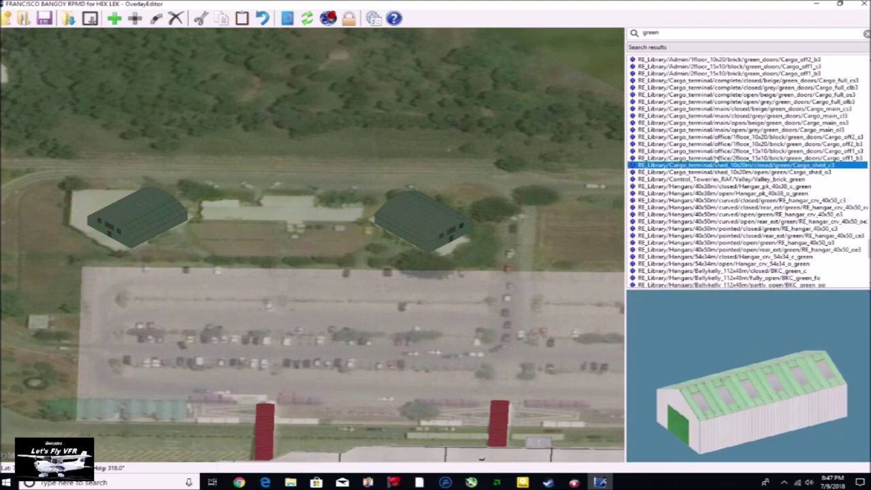
Place Cargo_off2_s3 (1floor_10x20 block, green doors) at a heading of 229° between the green hangars and add copies end to end along the building.
{"action": "left_click", "coordinate": [712, 137]}
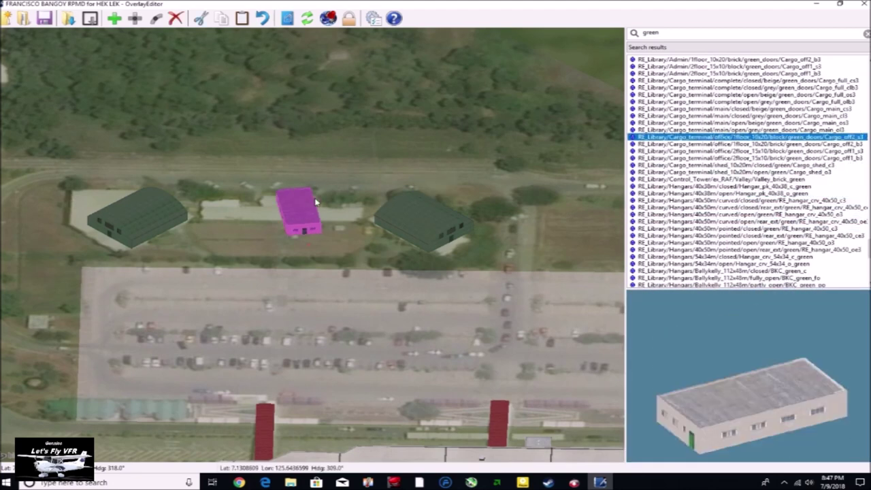
{"action": "scroll", "coordinate": [315, 201], "scroll_direction": "up", "scroll_amount": 2}
{"action": "left_click_drag", "start_coordinate": [223, 283], "coordinate": [189, 214]}
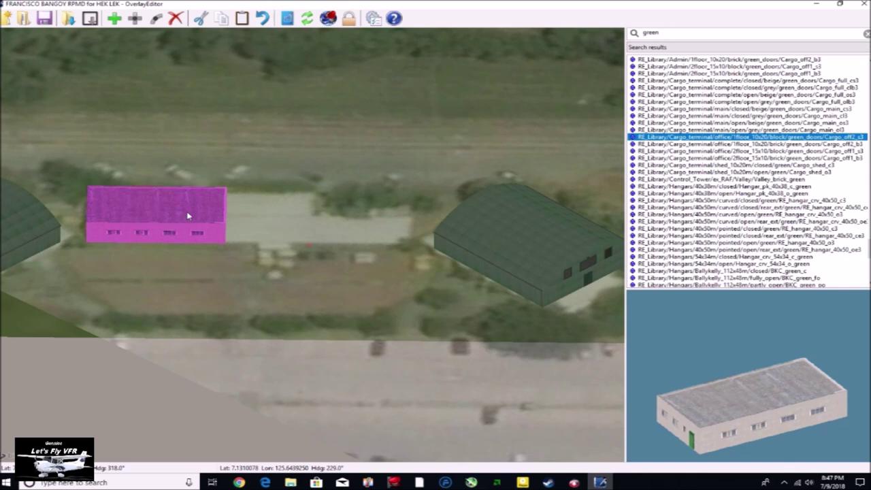
{"action": "key", "text": "Insert"}
{"action": "left_click_drag", "start_coordinate": [193, 103], "coordinate": [296, 213]}
{"action": "left_click", "coordinate": [317, 265]}
{"action": "left_click", "coordinate": [265, 228]}
{"action": "key", "text": "ctrl+v"}
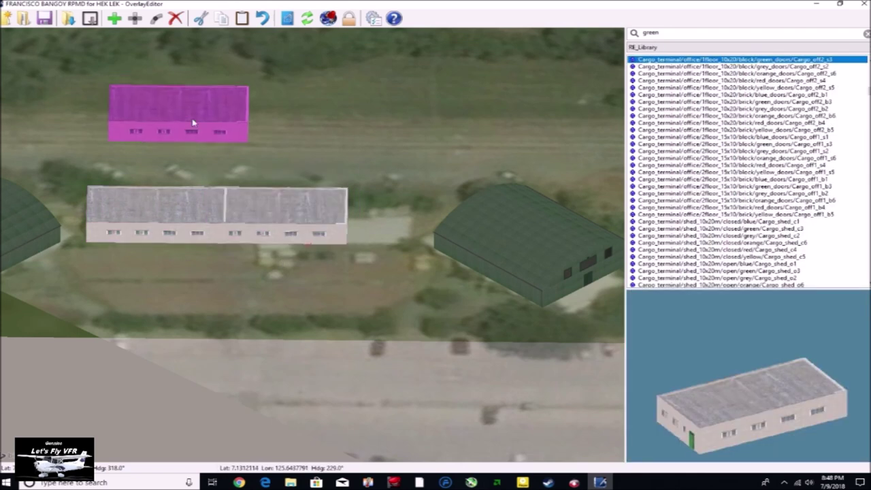
{"action": "left_click", "coordinate": [359, 264]}
Search the object library for cargo to find equipment for the apron in front of the terminal.
{"action": "middle_click_drag", "start_coordinate": [384, 395], "coordinate": [364, 405]}
{"action": "scroll", "coordinate": [373, 402], "scroll_direction": "down", "scroll_amount": 5}
{"action": "scroll", "coordinate": [374, 406], "scroll_direction": "down", "scroll_amount": 5}
{"action": "scroll", "coordinate": [364, 405], "scroll_direction": "down", "scroll_amount": 4}
{"action": "key", "text": "Left"}
{"action": "key", "text": "Left"}
{"action": "key", "text": "Left"}
{"action": "key", "text": "Left"}
{"action": "key", "text": "Left"}
{"action": "scroll", "coordinate": [364, 405], "scroll_direction": "up", "scroll_amount": 4}
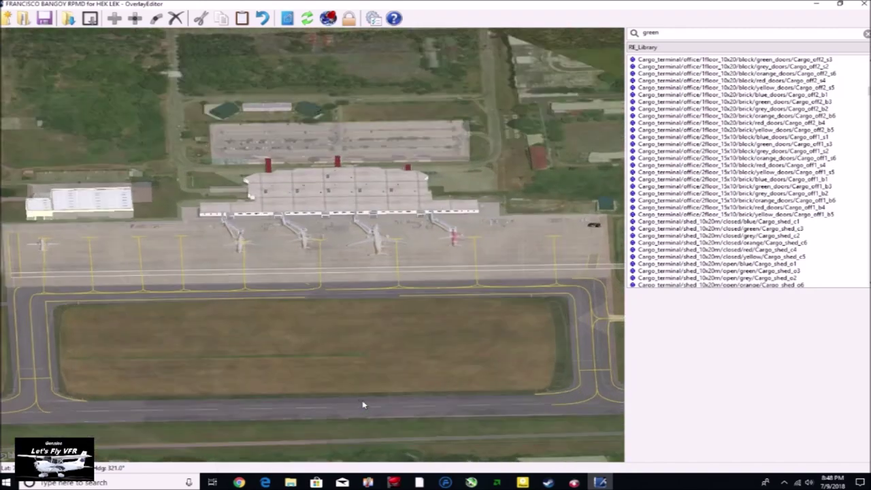
{"action": "scroll", "coordinate": [247, 368], "scroll_direction": "up", "scroll_amount": 5}
{"action": "double_click", "coordinate": [651, 32]}
{"action": "type", "text": "cargo"}
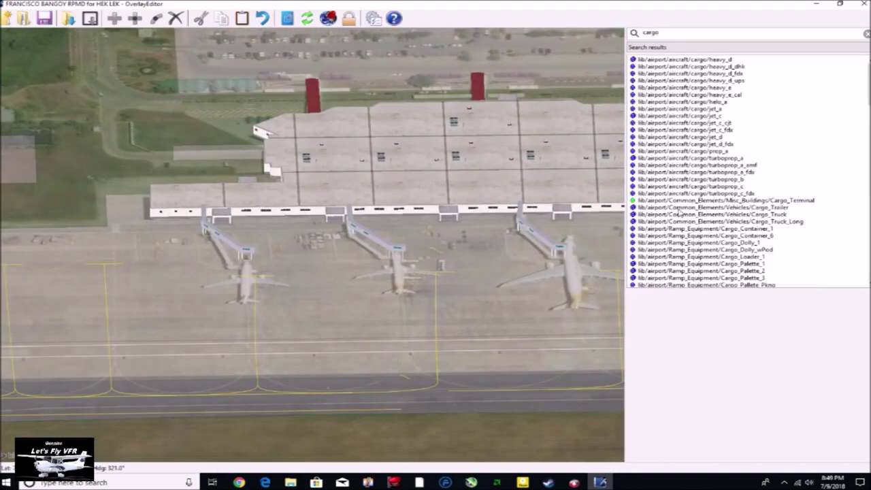
Compare the cargo dollies and place Cargo_Dolly_w_ULD_3 at a heading of 321° on the apron between the second and third jetways.
{"action": "left_click", "coordinate": [701, 249]}
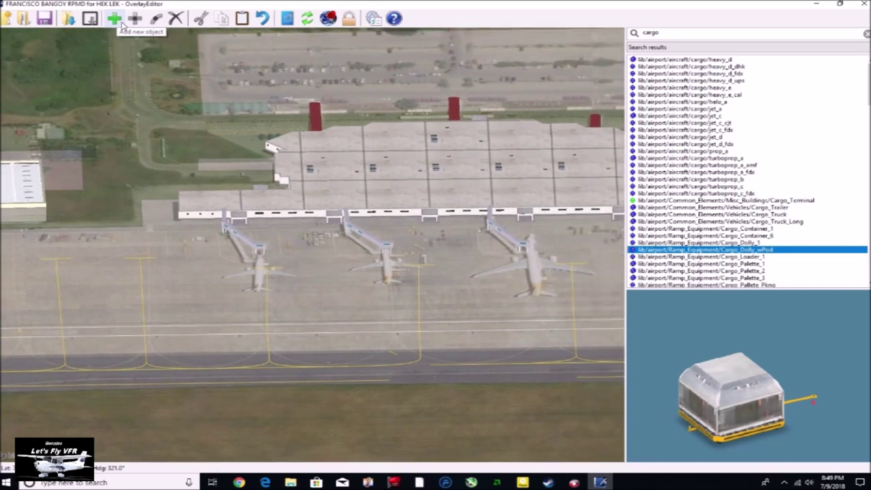
{"action": "left_click", "coordinate": [115, 19]}
{"action": "left_click", "coordinate": [757, 271]}
{"action": "left_click", "coordinate": [758, 277]}
{"action": "scroll", "coordinate": [755, 272], "scroll_direction": "down", "scroll_amount": 3}
{"action": "left_click", "coordinate": [742, 243]}
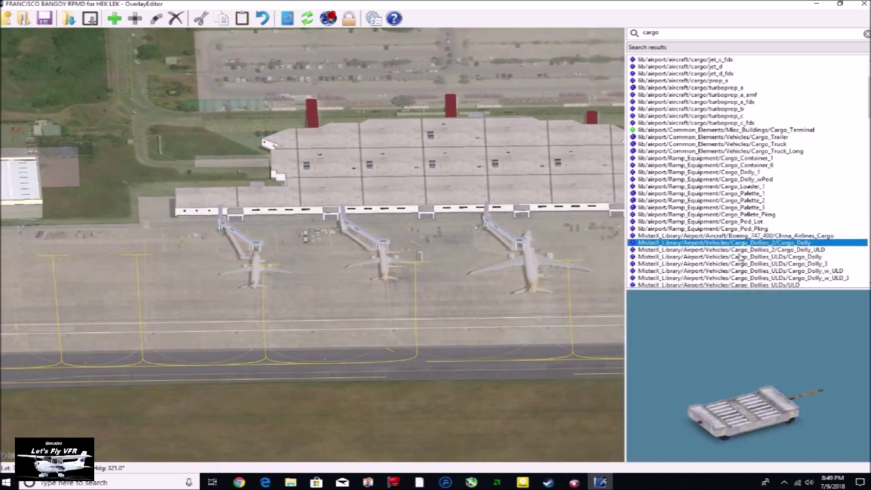
{"action": "left_click", "coordinate": [738, 257]}
{"action": "left_click", "coordinate": [730, 272]}
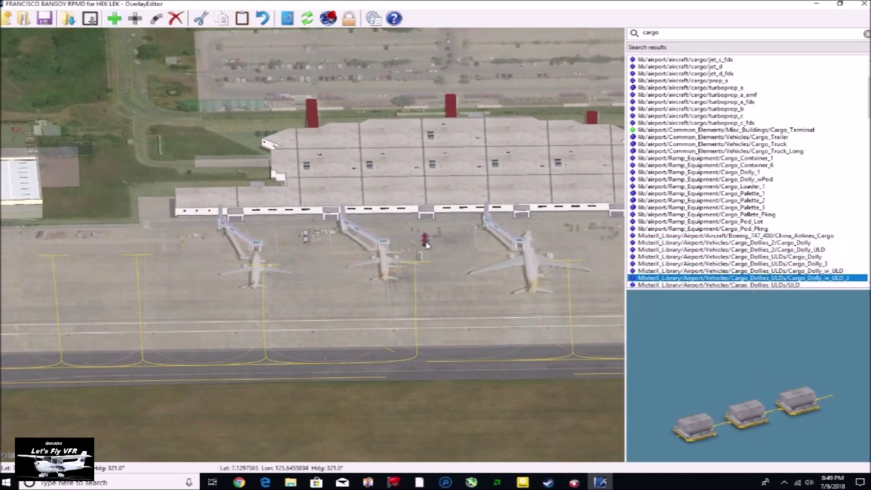
{"action": "left_click_drag", "start_coordinate": [426, 245], "coordinate": [430, 244]}
Add the ULD_6 cargo container group to the apron between the third and fourth jetways.
{"action": "left_click", "coordinate": [758, 285]}
{"action": "scroll", "coordinate": [756, 283], "scroll_direction": "down", "scroll_amount": 3}
{"action": "left_click", "coordinate": [734, 243]}
{"action": "left_click", "coordinate": [725, 229]}
{"action": "left_click", "coordinate": [716, 215]}
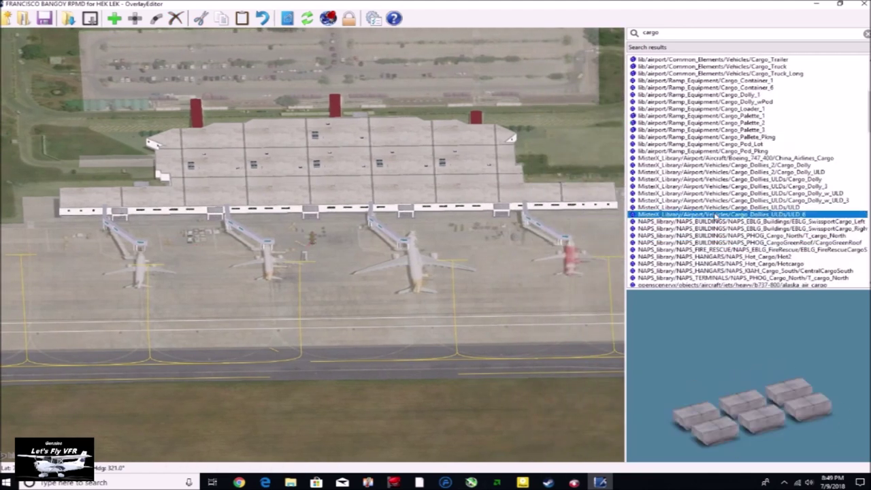
Compare further cargo models and place jet_c_fdx at a heading of 321° over the aircraft parked at the second jetway.
{"action": "scroll", "coordinate": [698, 174], "scroll_direction": "down", "scroll_amount": 10}
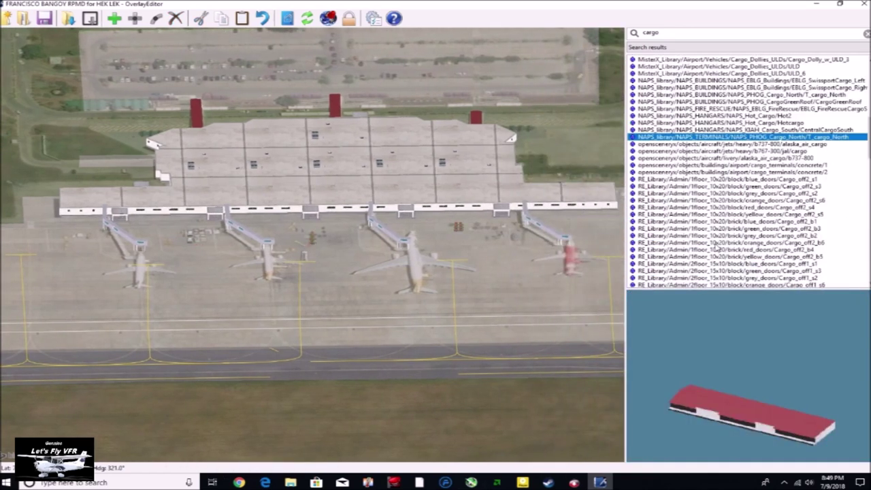
{"action": "left_click", "coordinate": [698, 173]}
{"action": "scroll", "coordinate": [700, 253], "scroll_direction": "down", "scroll_amount": 13}
{"action": "left_click", "coordinate": [700, 254]}
{"action": "scroll", "coordinate": [701, 253], "scroll_direction": "up", "scroll_amount": 20}
{"action": "left_click", "coordinate": [673, 173]}
{"action": "left_click", "coordinate": [667, 132]}
{"action": "left_click", "coordinate": [115, 18]}
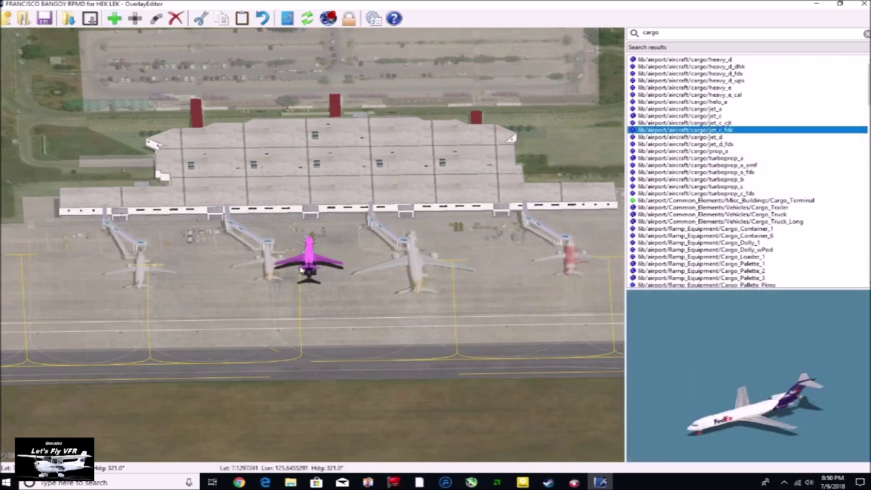
{"action": "left_click_drag", "start_coordinate": [310, 260], "coordinate": [279, 261]}
{"action": "left_click", "coordinate": [304, 293]}
Compare the cargo jets and place a heavy_d model over the red aircraft parked at the fourth jetway.
{"action": "left_click", "coordinate": [695, 109]}
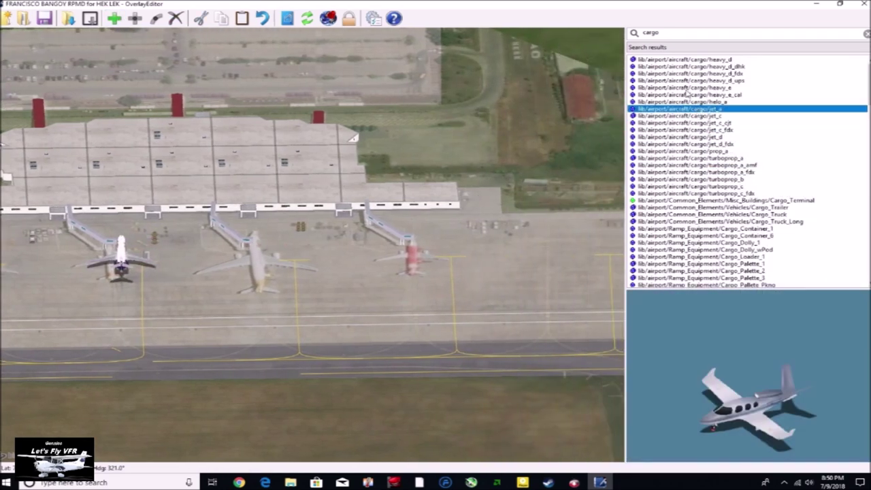
{"action": "left_click", "coordinate": [682, 81]}
{"action": "left_click", "coordinate": [677, 67]}
{"action": "left_click", "coordinate": [675, 60]}
{"action": "key", "text": "ctrl+n"}
{"action": "left_click_drag", "start_coordinate": [309, 260], "coordinate": [425, 261]}
{"action": "left_click", "coordinate": [472, 312]}
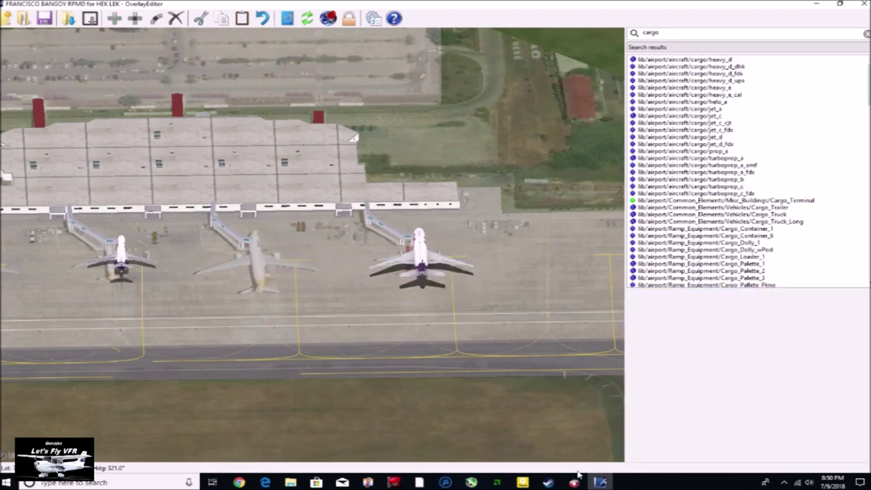
Place turboprop_a_amf at a heading of 318° over the small aircraft on the apron stand farthest from the terminal.
{"action": "middle_click_drag", "start_coordinate": [472, 312], "coordinate": [570, 480]}
{"action": "left_click", "coordinate": [6, 452]}
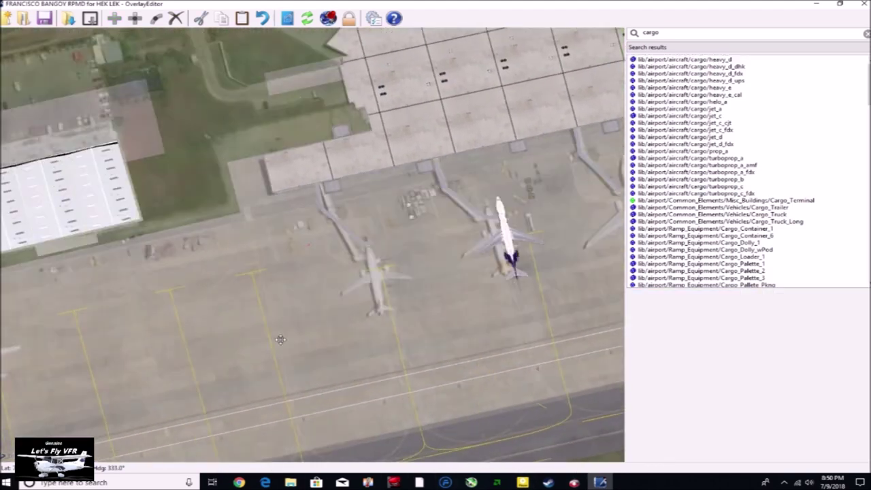
{"action": "left_click", "coordinate": [690, 96]}
{"action": "left_click", "coordinate": [688, 89]}
{"action": "left_click", "coordinate": [690, 67]}
{"action": "left_click", "coordinate": [688, 165]}
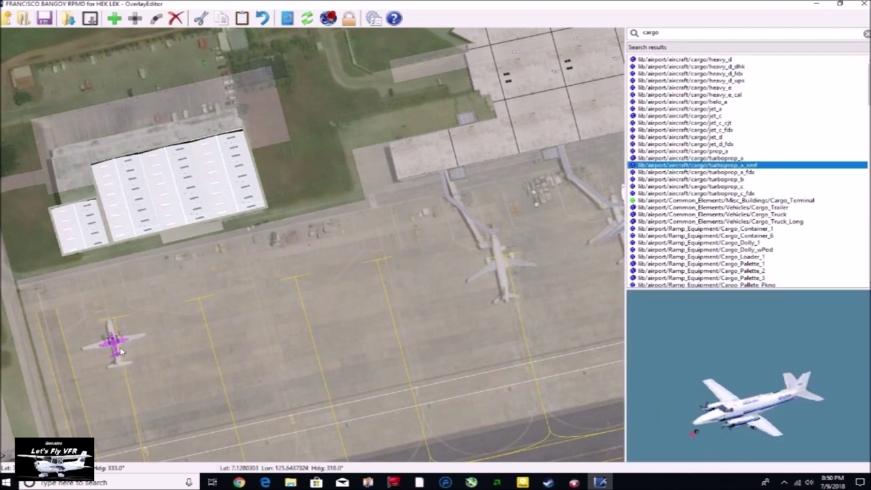
Place turboprop_c_fdx at a heading of 323° on the empty stand beside the small turboprop.
{"action": "left_click", "coordinate": [720, 180]}
{"action": "left_click", "coordinate": [712, 193]}
{"action": "left_click", "coordinate": [114, 18]}
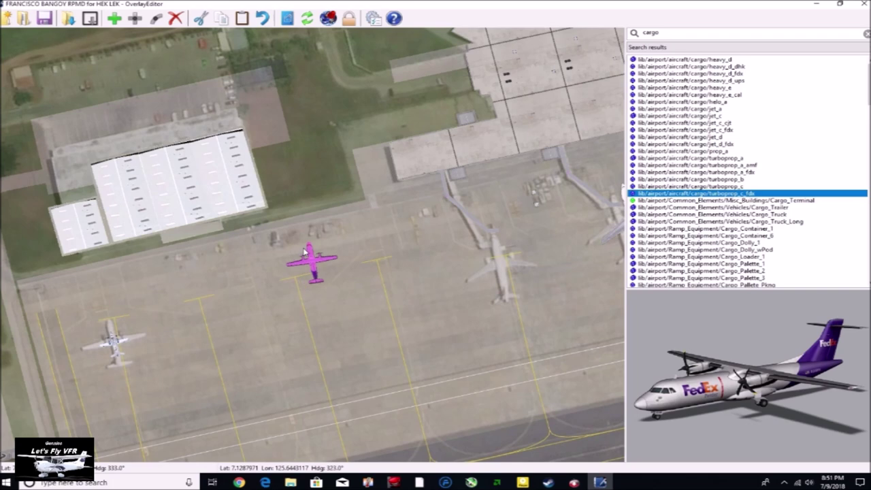
{"action": "left_click_drag", "start_coordinate": [305, 253], "coordinate": [195, 308]}
{"action": "left_click", "coordinate": [254, 350]}
Compare the pallets and dollies and place Cargo_Dolly_3 at a heading of 320° among the equipment on the apron near the warehouses.
{"action": "left_click", "coordinate": [722, 264]}
{"action": "left_click", "coordinate": [721, 278]}
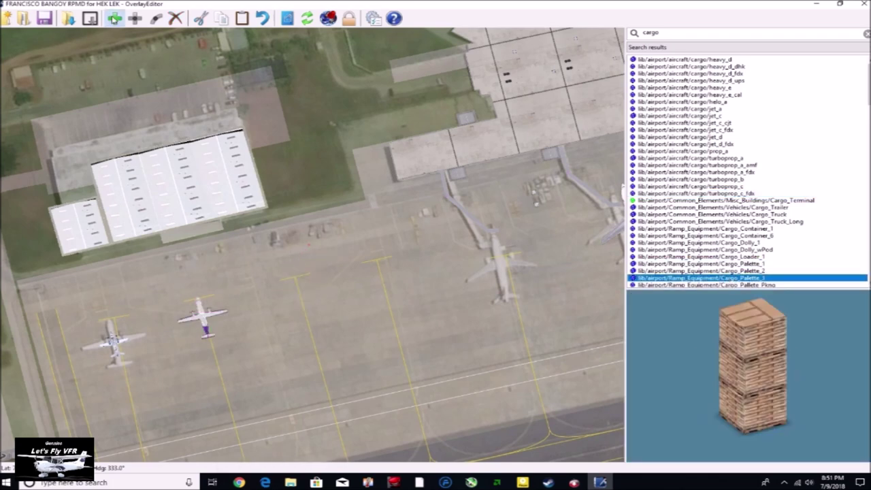
{"action": "key", "text": "Down"}
{"action": "key", "text": "Down"}
{"action": "key", "text": "Down"}
{"action": "key", "text": "Down"}
{"action": "key", "text": "Down"}
{"action": "key", "text": "Down"}
{"action": "key", "text": "Down"}
{"action": "key", "text": "Down"}
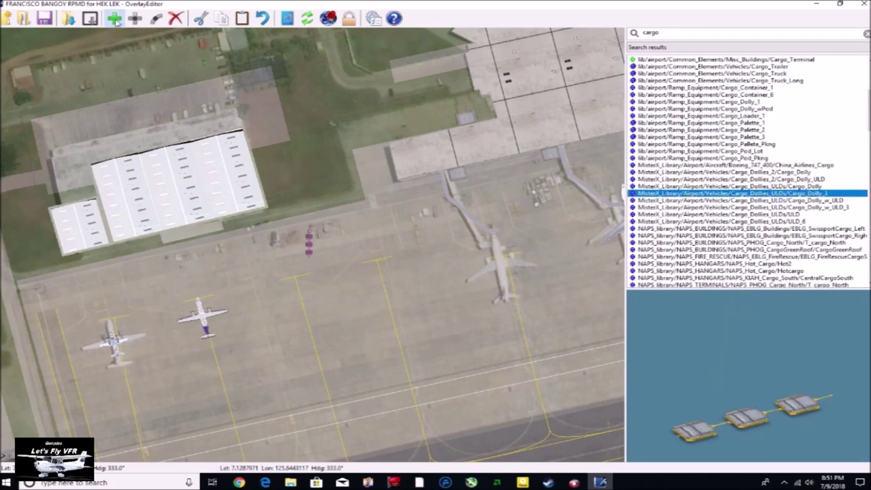
{"action": "key", "text": "Left"}
{"action": "key", "text": "Left"}
{"action": "key", "text": "Left"}
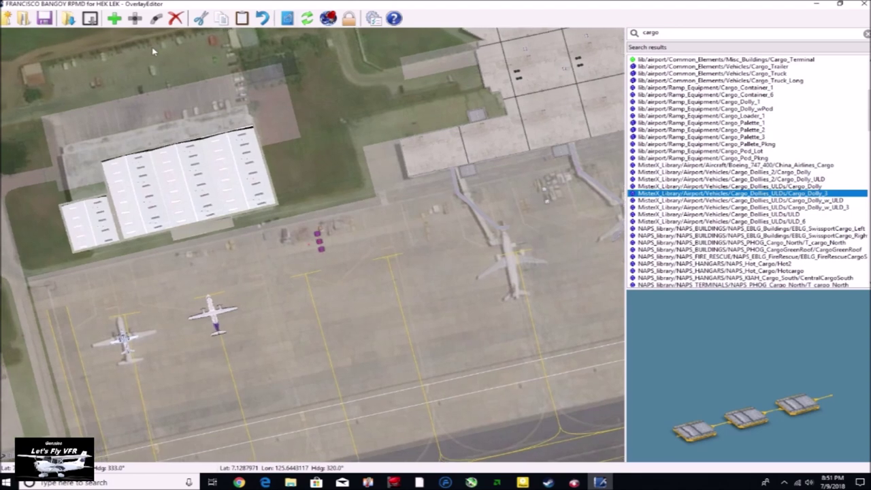
{"action": "left_click", "coordinate": [238, 257]}
Search the library for truck and place Small_Fuel_Truck on the apron between the warehouses and the parked turboprops.
{"action": "left_click_drag", "start_coordinate": [660, 33], "coordinate": [600, 49]}
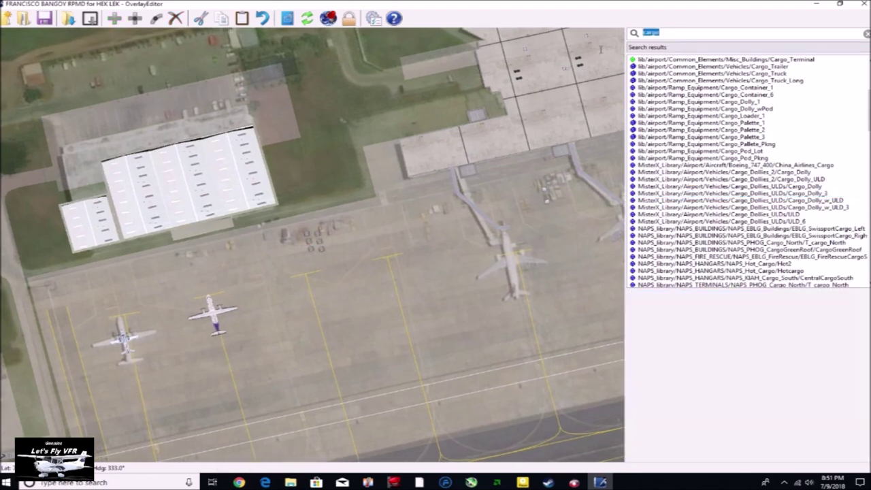
{"action": "type", "text": "truck"}
{"action": "left_click", "coordinate": [682, 82]}
{"action": "left_click", "coordinate": [683, 101]}
{"action": "left_click", "coordinate": [113, 20]}
{"action": "left_click_drag", "start_coordinate": [313, 244], "coordinate": [286, 241]}
{"action": "left_click_drag", "start_coordinate": [314, 243], "coordinate": [358, 229]}
{"action": "left_click_drag", "start_coordinate": [286, 241], "coordinate": [311, 244]}
{"action": "left_click", "coordinate": [355, 234]}
{"action": "left_click", "coordinate": [358, 229]}
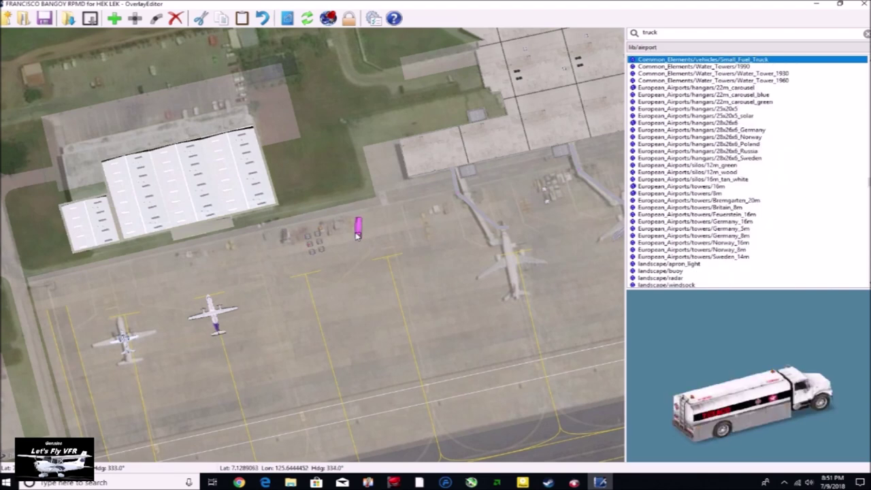
{"action": "left_click", "coordinate": [231, 266]}
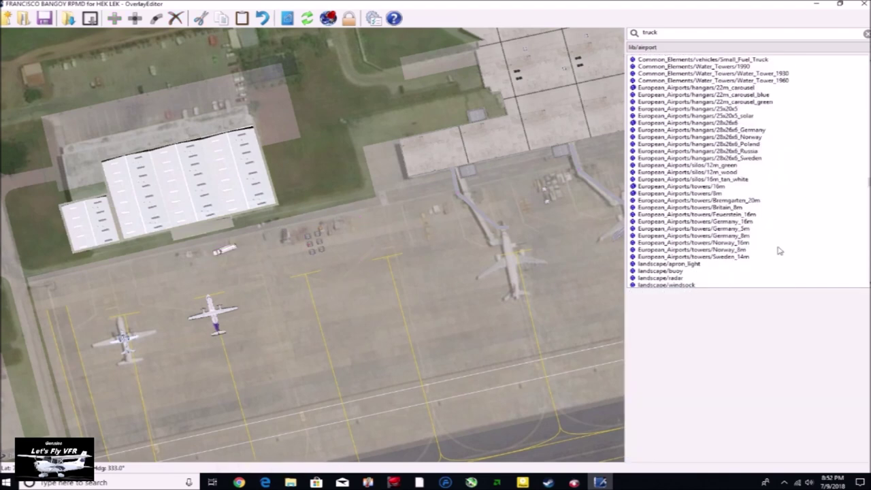
Preview the hangars, towers and other models in the truck search results, looking for a suitable apron vehicle.
{"action": "left_click", "coordinate": [745, 243]}
{"action": "left_click", "coordinate": [686, 194]}
{"action": "left_click", "coordinate": [683, 172]}
{"action": "left_click", "coordinate": [681, 158]}
{"action": "left_click", "coordinate": [681, 151]}
{"action": "left_click", "coordinate": [680, 145]}
{"action": "scroll", "coordinate": [681, 157], "scroll_direction": "up", "scroll_amount": 6}
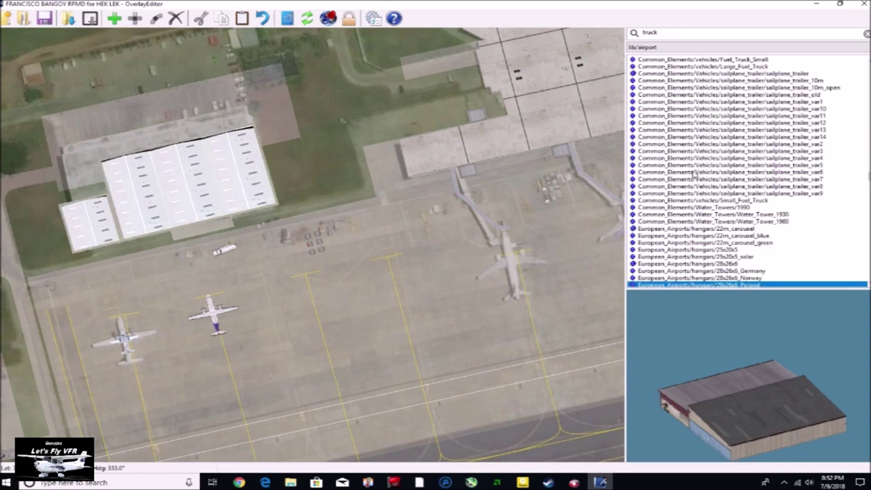
{"action": "left_click", "coordinate": [681, 157]}
{"action": "left_click", "coordinate": [682, 144]}
{"action": "scroll", "coordinate": [681, 145], "scroll_direction": "up", "scroll_amount": 5}
{"action": "left_click", "coordinate": [681, 170]}
{"action": "scroll", "coordinate": [680, 245], "scroll_direction": "down", "scroll_amount": 20}
{"action": "left_click", "coordinate": [679, 249]}
{"action": "scroll", "coordinate": [678, 226], "scroll_direction": "up", "scroll_amount": 15}
{"action": "left_click", "coordinate": [680, 170]}
{"action": "left_click", "coordinate": [680, 137]}
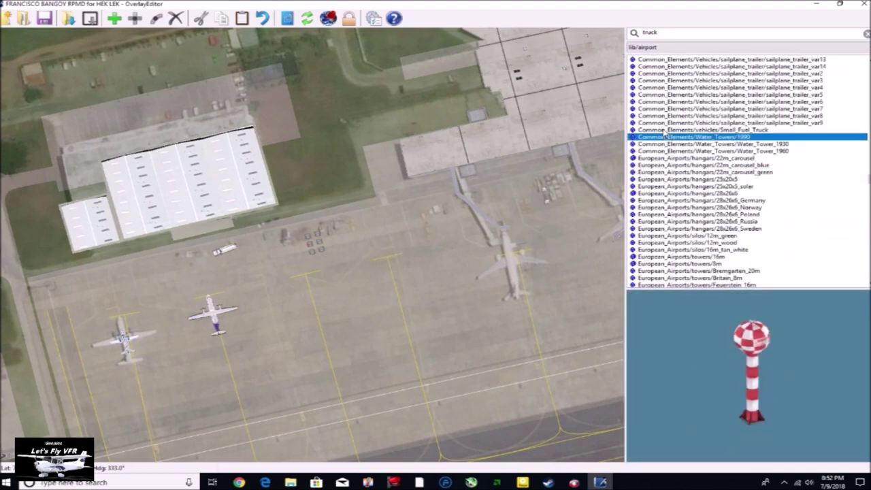
Place Small_Fuel_Truck at a heading of 319° near the terminal front, between the jet bridges by the white parked jet.
{"action": "left_click", "coordinate": [680, 130]}
{"action": "key", "text": "Right"}
{"action": "key", "text": "Right"}
{"action": "key", "text": "Right"}
{"action": "key", "text": "Right"}
{"action": "key", "text": "Right"}
{"action": "key", "text": "Right"}
{"action": "key", "text": "Right"}
{"action": "key", "text": "Right"}
{"action": "key", "text": "End"}
{"action": "key", "text": "End"}
{"action": "key", "text": "End"}
{"action": "key", "text": "End"}
{"action": "key", "text": "End"}
{"action": "key", "text": "End"}
{"action": "key", "text": "End"}
{"action": "key", "text": "End"}
{"action": "key", "text": "End"}
{"action": "key", "text": "End"}
{"action": "key", "text": "End"}
{"action": "key", "text": "End"}
{"action": "key", "text": "End"}
{"action": "key", "text": "Up"}
{"action": "key", "text": "Up"}
{"action": "key", "text": "Up"}
{"action": "key", "text": "Up"}
{"action": "key", "text": "Up"}
{"action": "key", "text": "Up"}
{"action": "key", "text": "Up"}
{"action": "key", "text": "Up"}
{"action": "key", "text": "Up"}
{"action": "key", "text": "Up"}
{"action": "key", "text": "Up"}
{"action": "key", "text": "Up"}
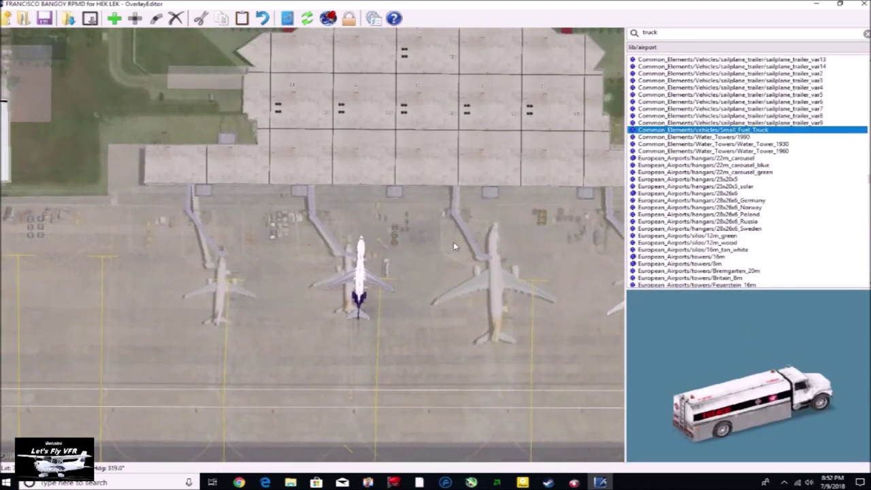
{"action": "key", "text": "Right"}
{"action": "key", "text": "Right"}
{"action": "key", "text": "Right"}
{"action": "key", "text": "Right"}
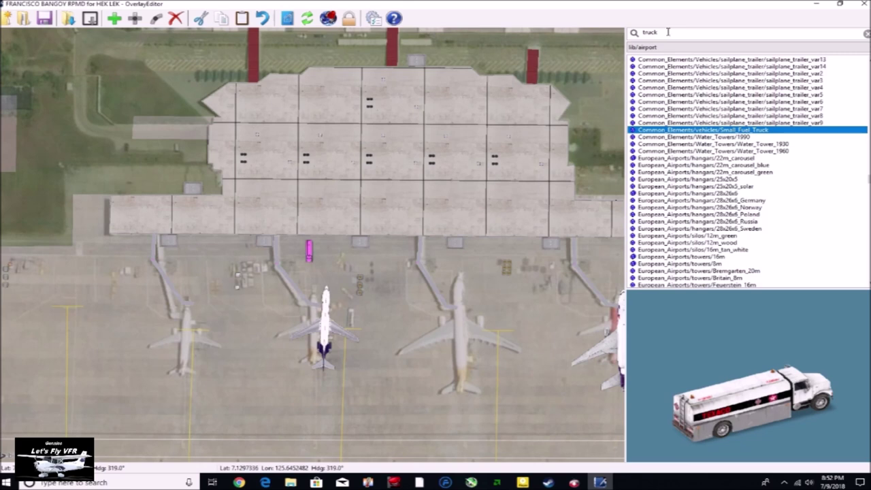
Search the library for food and preview the fast-food and food trough models.
{"action": "left_click_drag", "start_coordinate": [668, 32], "coordinate": [552, 29]}
{"action": "type", "text": "food"}
{"action": "left_click", "coordinate": [663, 88]}
{"action": "left_click", "coordinate": [660, 94]}
{"action": "left_click", "coordinate": [657, 61]}
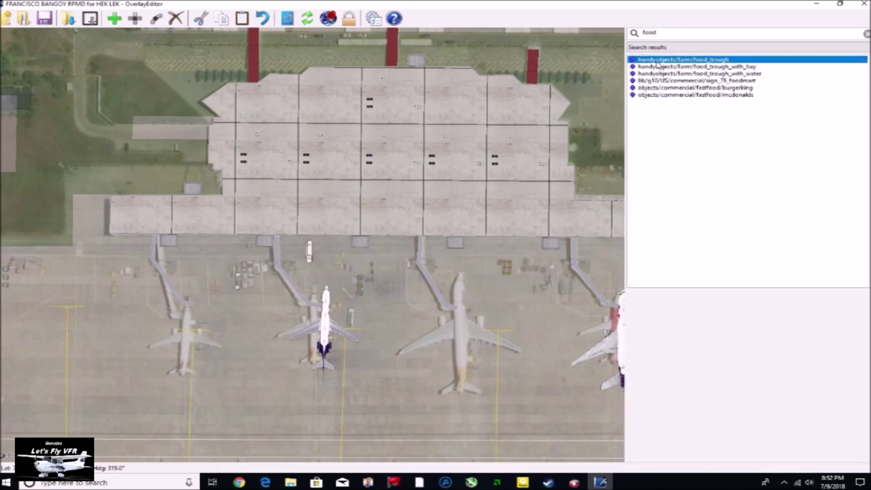
Search the library for deliv and place delivery_van at a heading of 319° beside the terminal's end, next to the fenced yard.
{"action": "double_click", "coordinate": [649, 32]}
{"action": "type", "text": "deliv"}
{"action": "left_click", "coordinate": [687, 59]}
{"action": "right_click_drag", "start_coordinate": [622, 202], "coordinate": [572, 202]}
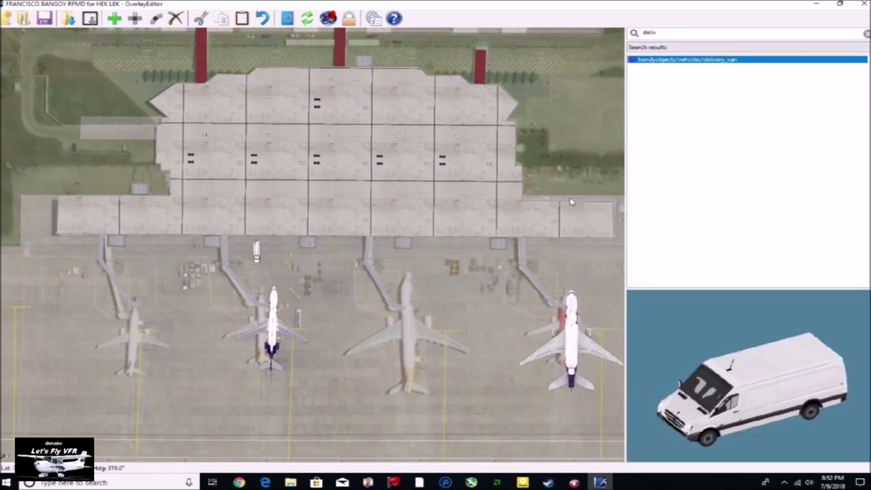
{"action": "key", "text": "Right"}
{"action": "key", "text": "Right"}
{"action": "key", "text": "Right"}
{"action": "key", "text": "Right"}
{"action": "key", "text": "Right"}
{"action": "key", "text": "Right"}
{"action": "key", "text": "Right"}
{"action": "key", "text": "Right"}
{"action": "key", "text": "Right"}
{"action": "key", "text": "Right"}
{"action": "key", "text": "Right"}
{"action": "key", "text": "Right"}
{"action": "key", "text": "Right"}
{"action": "key", "text": "Right"}
{"action": "key", "text": "Right"}
{"action": "key", "text": "Right"}
{"action": "key", "text": "Right"}
{"action": "key", "text": "Right"}
{"action": "key", "text": "Up"}
{"action": "left_click", "coordinate": [116, 19]}
{"action": "key", "text": "Right"}
{"action": "key", "text": "Right"}
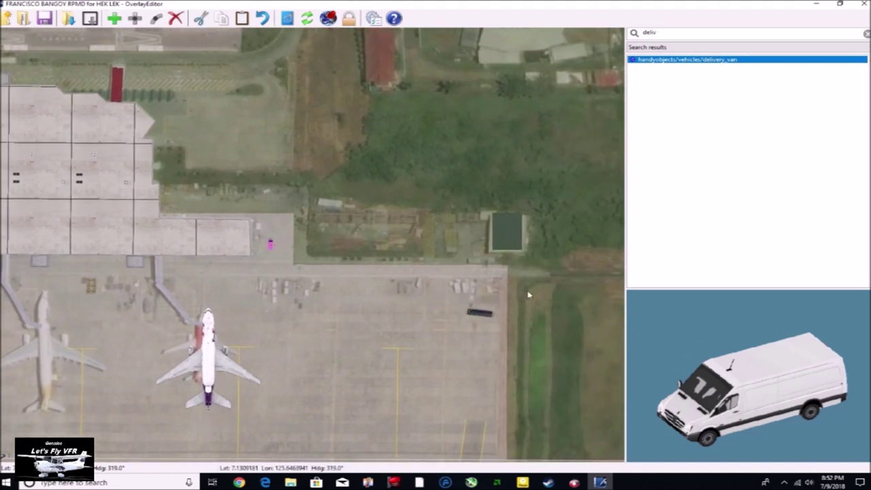
Search the library for shipp and place three red 20 ft single oil supply boat containers in the yard beside the apron.
{"action": "right_click_drag", "start_coordinate": [529, 295], "coordinate": [454, 279]}
{"action": "scroll", "coordinate": [432, 276], "scroll_direction": "up", "scroll_amount": 5}
{"action": "left_click_drag", "start_coordinate": [715, 31], "coordinate": [580, 33]}
{"action": "key", "text": "BackSpace"}
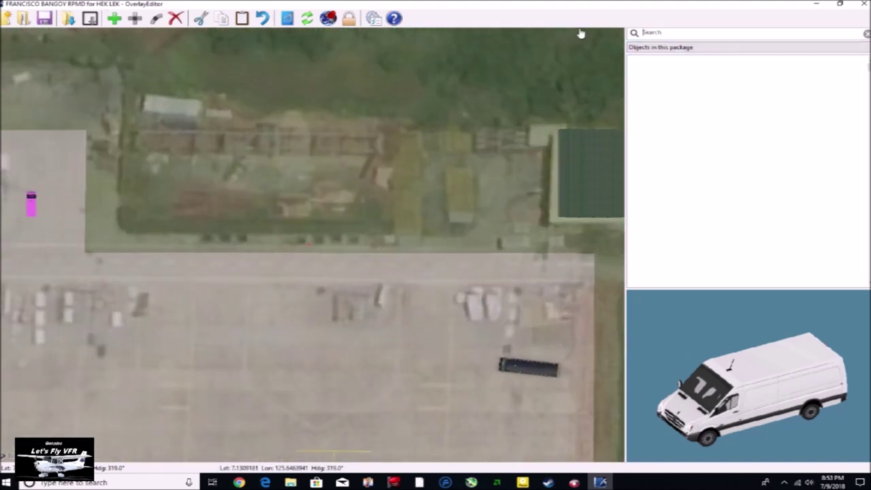
{"action": "type", "text": "shipp"}
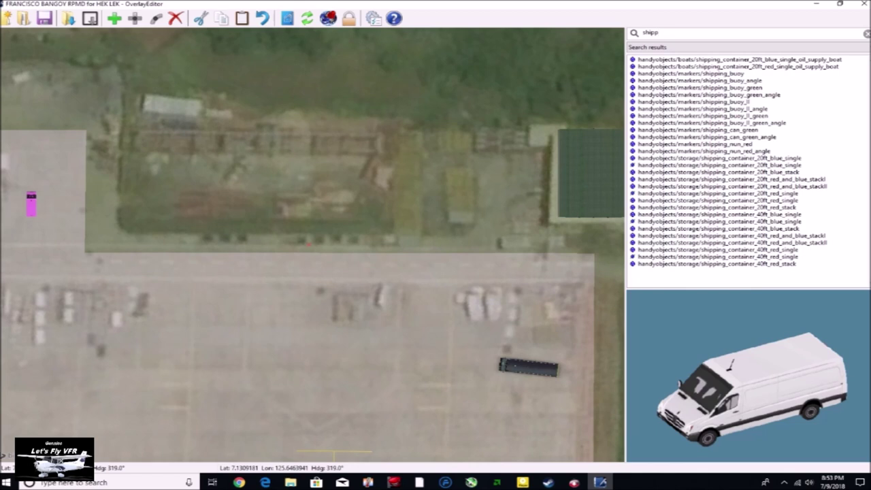
{"action": "left_click", "coordinate": [700, 73]}
{"action": "left_click", "coordinate": [699, 67]}
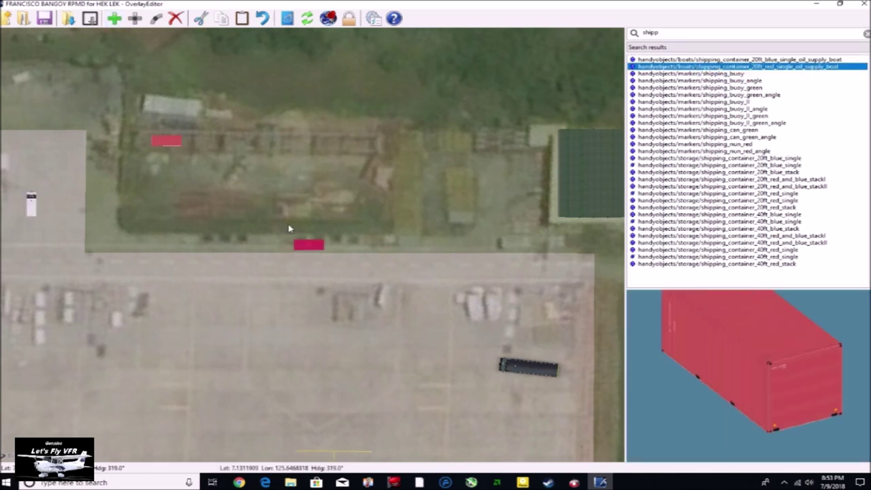
Add four blue 20 ft single oil supply boat containers and one shipping_container_20ft_blue_stack to the yard beside the red containers.
{"action": "left_click", "coordinate": [687, 60]}
{"action": "left_click", "coordinate": [254, 179]}
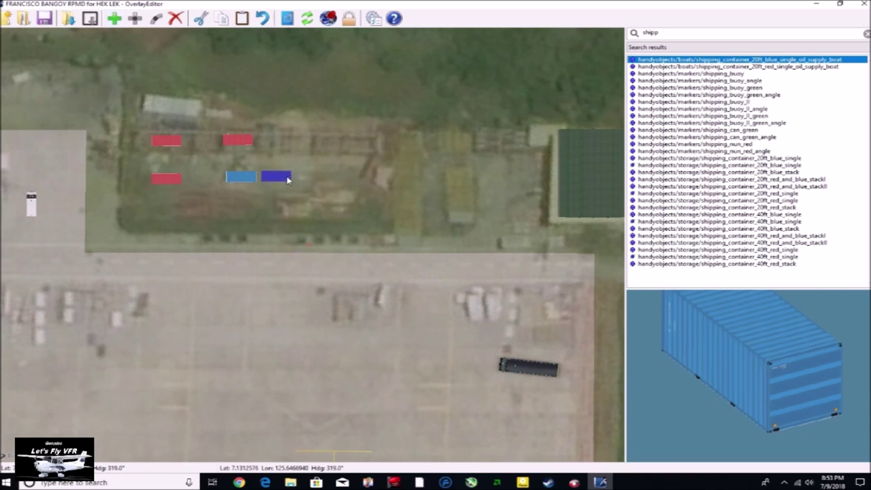
{"action": "left_click", "coordinate": [343, 144]}
{"action": "left_click", "coordinate": [738, 173]}
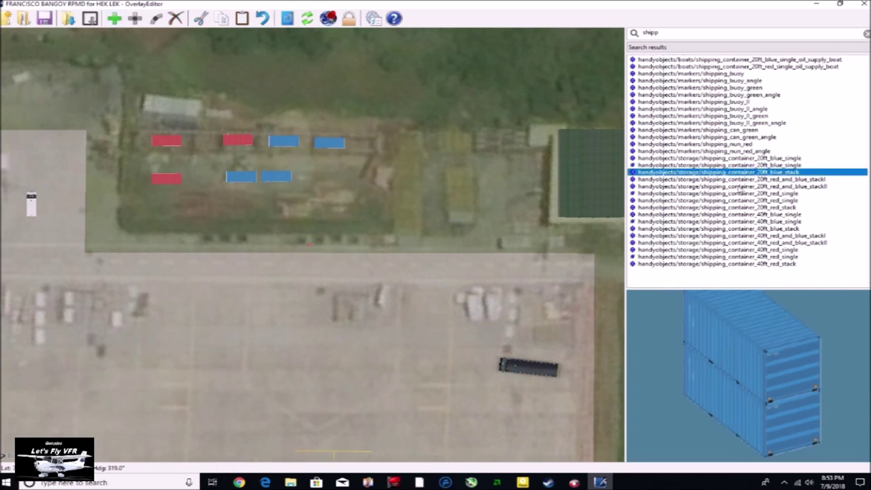
{"action": "left_click", "coordinate": [333, 179]}
Place shipping_container_40ft_red_and_blue_stackII and shipping_container_40ft_red_stack along the yard's apron-side edge.
{"action": "left_click", "coordinate": [684, 243]}
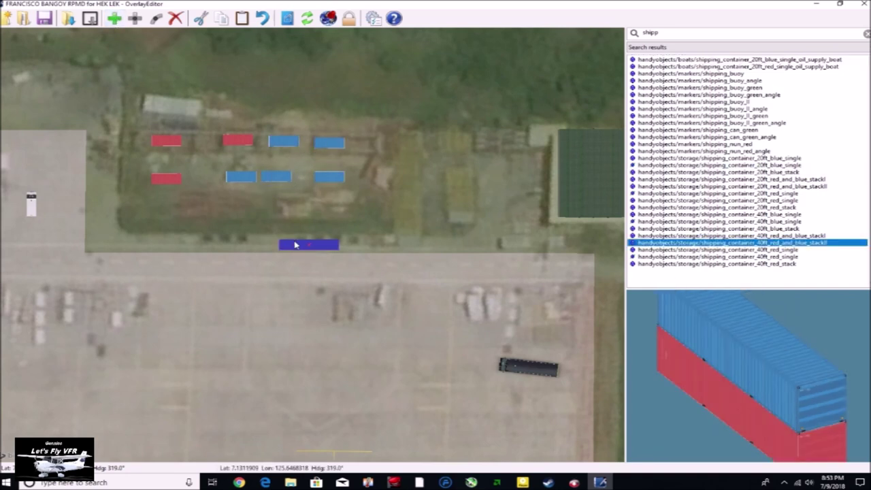
{"action": "left_click", "coordinate": [179, 221]}
{"action": "left_click", "coordinate": [687, 263]}
{"action": "left_click", "coordinate": [349, 224]}
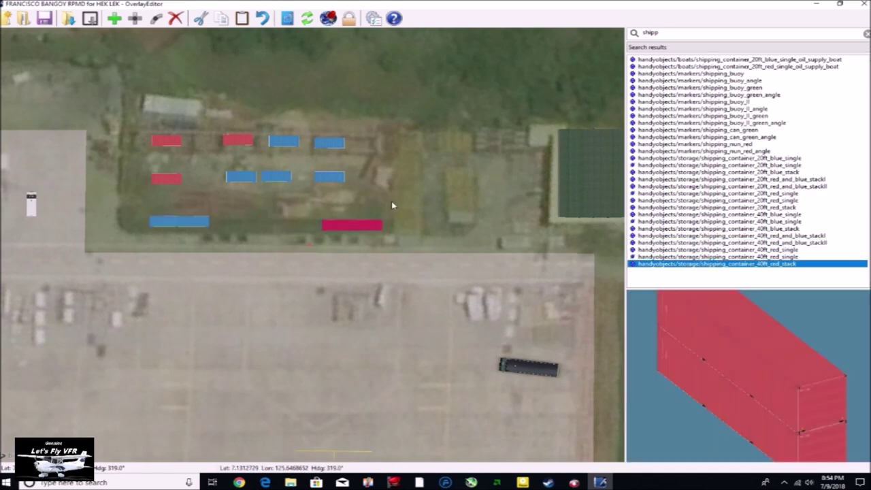
Search the library for awning and preview the caravan, motor home and terminal door awnings.
{"action": "scroll", "coordinate": [351, 245], "scroll_direction": "down", "scroll_amount": 5}
{"action": "middle_click_drag", "start_coordinate": [97, 133], "coordinate": [179, 202]}
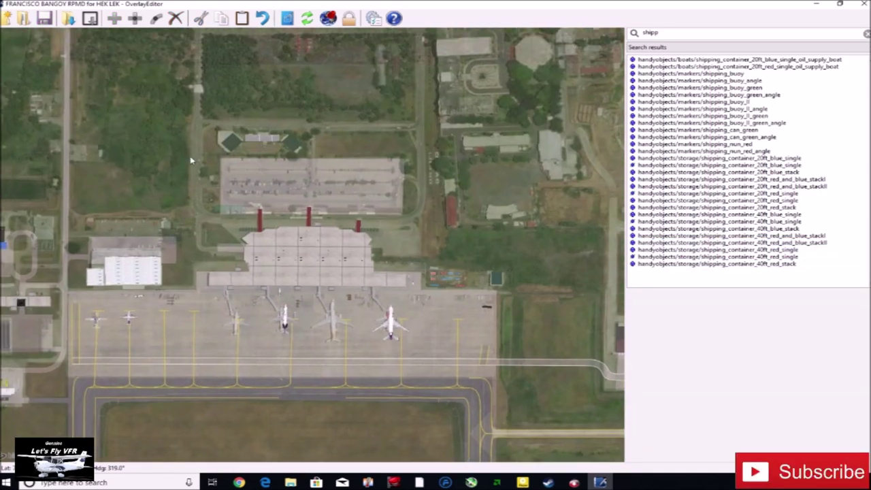
{"action": "scroll", "coordinate": [282, 184], "scroll_direction": "up", "scroll_amount": 2}
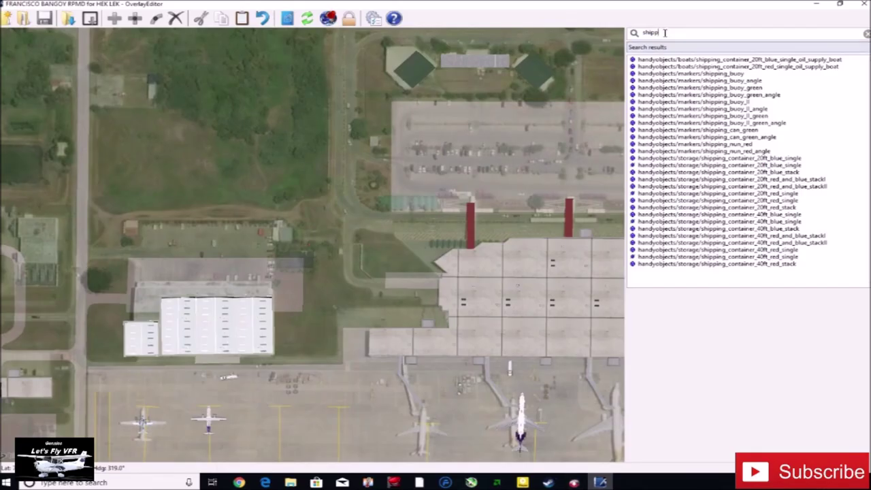
{"action": "key", "text": "BackSpace"}
{"action": "key", "text": "BackSpace"}
{"action": "key", "text": "BackSpace"}
{"action": "key", "text": "BackSpace"}
{"action": "key", "text": "BackSpace"}
{"action": "type", "text": "awning"}
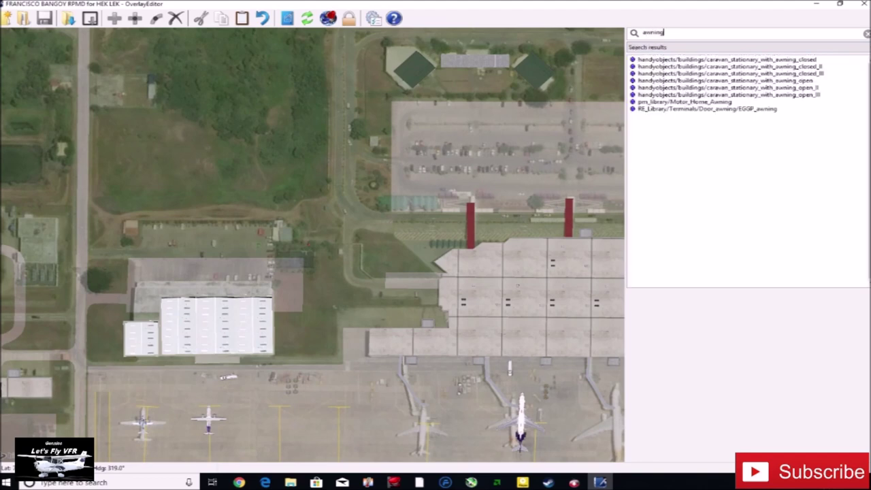
{"action": "left_click", "coordinate": [743, 60]}
{"action": "left_click", "coordinate": [741, 80]}
{"action": "left_click", "coordinate": [738, 95]}
{"action": "left_click", "coordinate": [737, 110]}
{"action": "left_click", "coordinate": [731, 102]}
{"action": "left_click", "coordinate": [717, 88]}
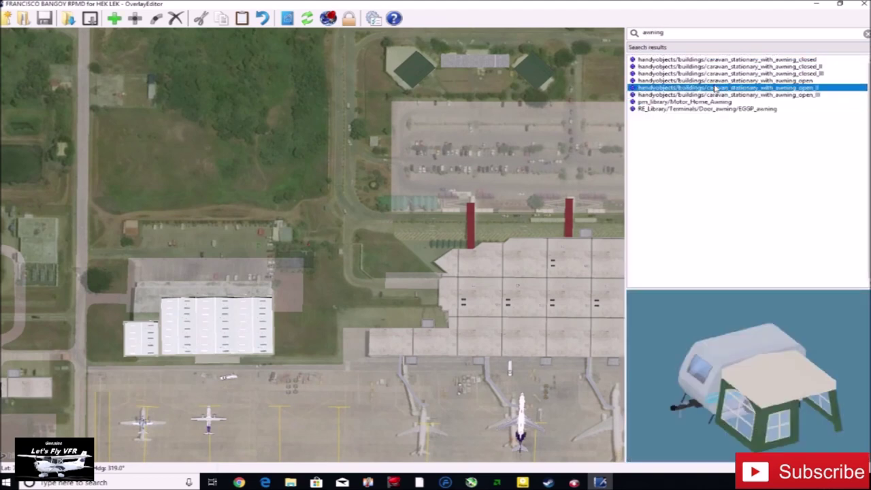
{"action": "left_click", "coordinate": [716, 81]}
Search the library for park and place carpark_cover at a heading of 228° in the corner of the lot behind the warehouses.
{"action": "left_click_drag", "start_coordinate": [666, 32], "coordinate": [575, 34]}
{"action": "type", "text": "park"}
{"action": "left_click", "coordinate": [691, 59]}
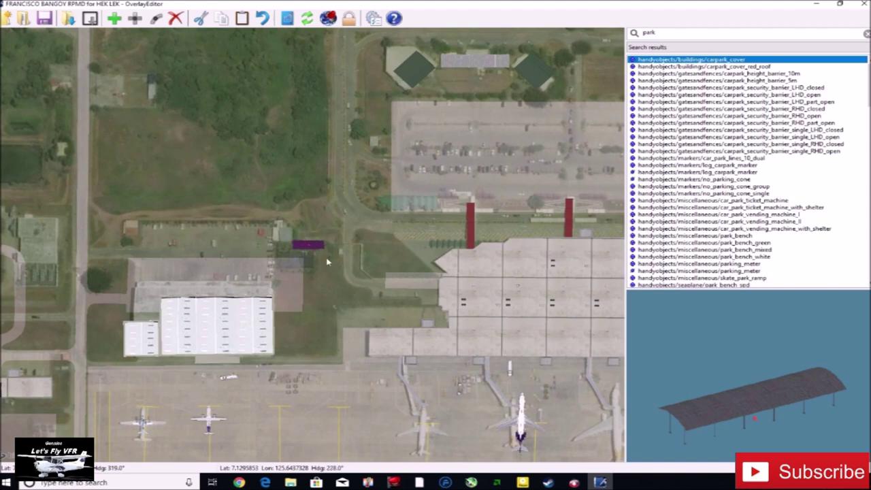
{"action": "left_click", "coordinate": [306, 361]}
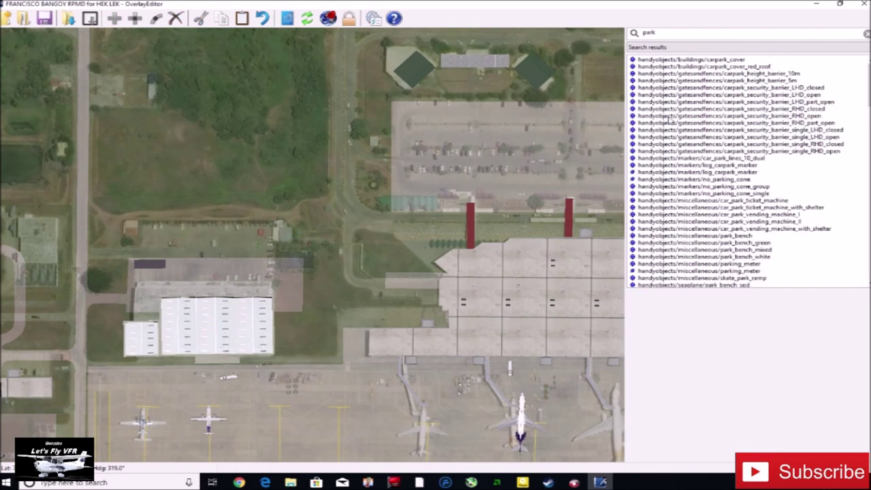
Examine the park search results, previewing the security barriers, vending machines and car stops for a parking layout.
{"action": "scroll", "coordinate": [316, 187], "scroll_direction": "down", "scroll_amount": 4}
{"action": "scroll", "coordinate": [154, 277], "scroll_direction": "up", "scroll_amount": 7}
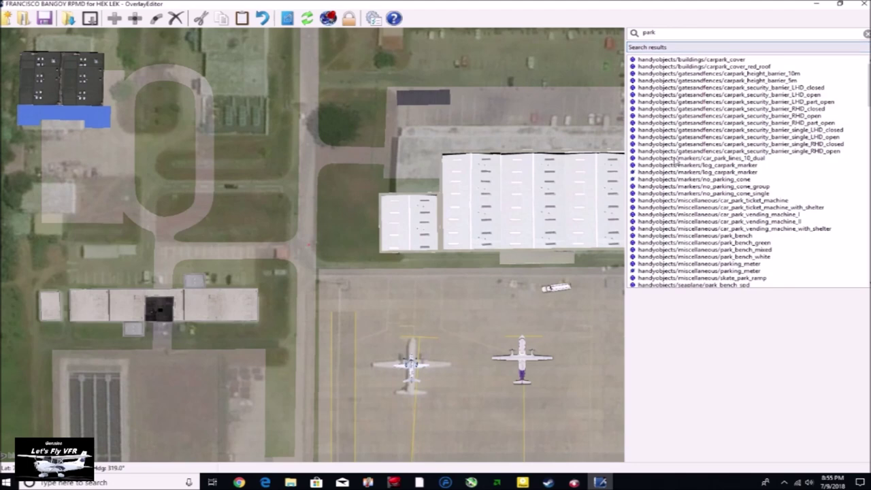
{"action": "left_click", "coordinate": [684, 109]}
{"action": "left_click", "coordinate": [684, 102]}
{"action": "left_click", "coordinate": [687, 221]}
{"action": "scroll", "coordinate": [687, 221], "scroll_direction": "down", "scroll_amount": 7}
{"action": "left_click", "coordinate": [689, 200]}
{"action": "left_click", "coordinate": [687, 173]}
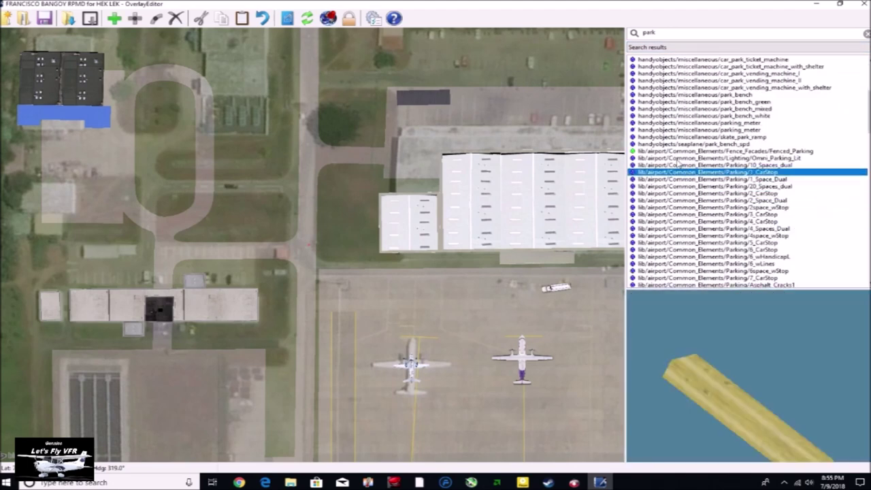
Place four 10_Spaces_dual objects end to end at a heading of 231° across the outer car park behind the warehouses.
{"action": "left_click", "coordinate": [678, 164]}
{"action": "middle_click_drag", "start_coordinate": [536, 114], "coordinate": [395, 202]}
{"action": "left_click", "coordinate": [116, 18]}
{"action": "left_click_drag", "start_coordinate": [313, 229], "coordinate": [296, 166]}
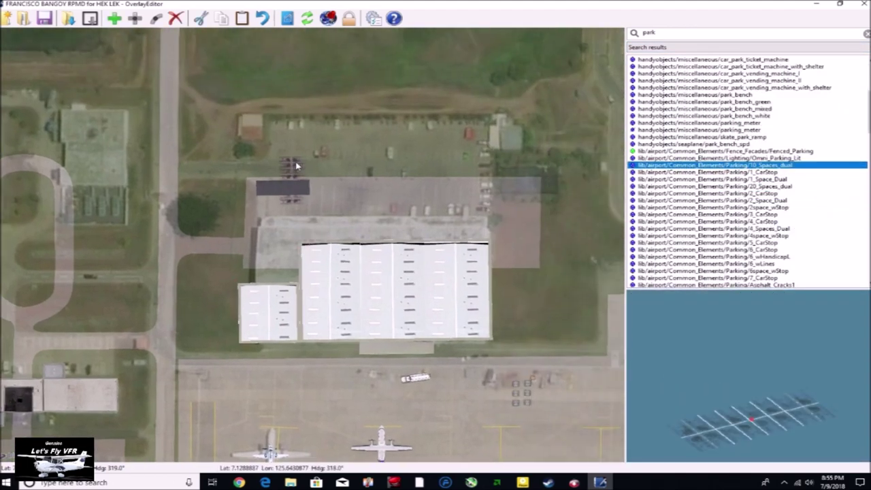
{"action": "key", "text": "q"}
{"action": "left_click_drag", "start_coordinate": [250, 263], "coordinate": [428, 159]}
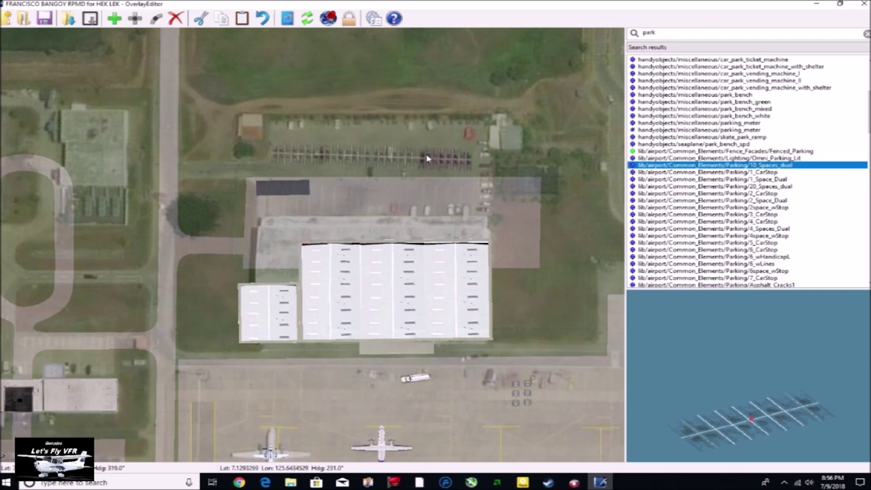
Select the four parking-space objects together and shift the row slightly to line up with the car park.
{"action": "left_click", "coordinate": [398, 157], "text": "ctrl"}
{"action": "left_click", "coordinate": [348, 156], "text": "ctrl"}
{"action": "left_click", "coordinate": [306, 156], "text": "ctrl"}
{"action": "left_click_drag", "start_coordinate": [307, 158], "coordinate": [304, 155]}
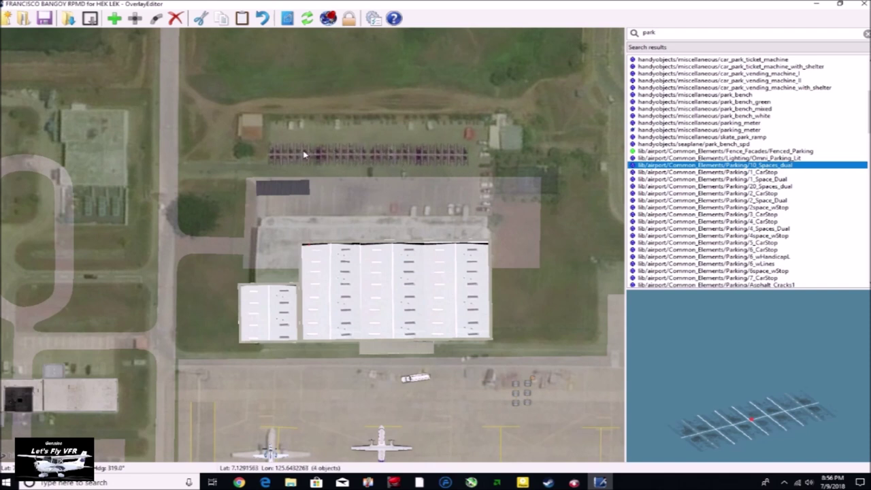
Duplicate the four-piece parking row and move the copy into the lot between the carpark cover and the warehouses.
{"action": "key", "text": "ctrl+v"}
{"action": "key", "text": "Up"}
{"action": "key", "text": "Up"}
{"action": "key", "text": "Up"}
{"action": "key", "text": "Up"}
{"action": "key", "text": "Up"}
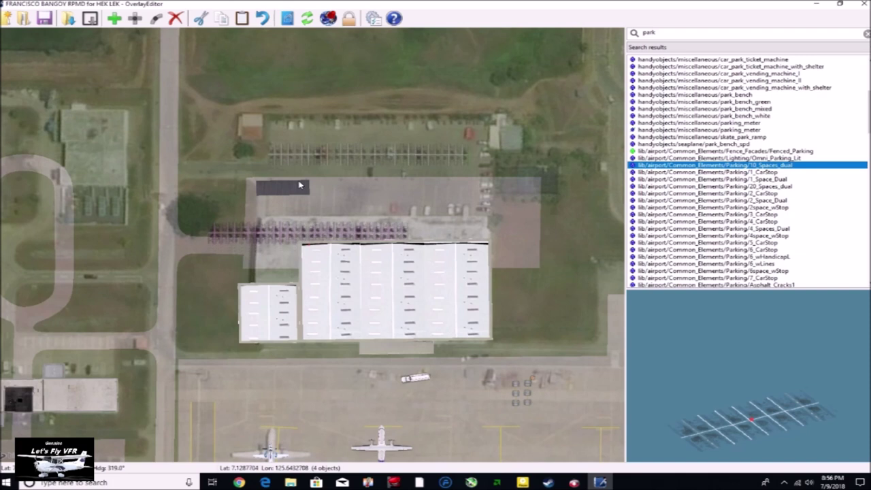
{"action": "key", "text": "Right"}
{"action": "key", "text": "Right"}
{"action": "key", "text": "Right"}
{"action": "key", "text": "Right"}
{"action": "key", "text": "Right"}
{"action": "key", "text": "Right"}
{"action": "key", "text": "Right"}
{"action": "key", "text": "Right"}
{"action": "key", "text": "Right"}
{"action": "key", "text": "Right"}
{"action": "key", "text": "Right"}
{"action": "key", "text": "Left"}
{"action": "key", "text": "Left"}
{"action": "key", "text": "Left"}
{"action": "key", "text": "Left"}
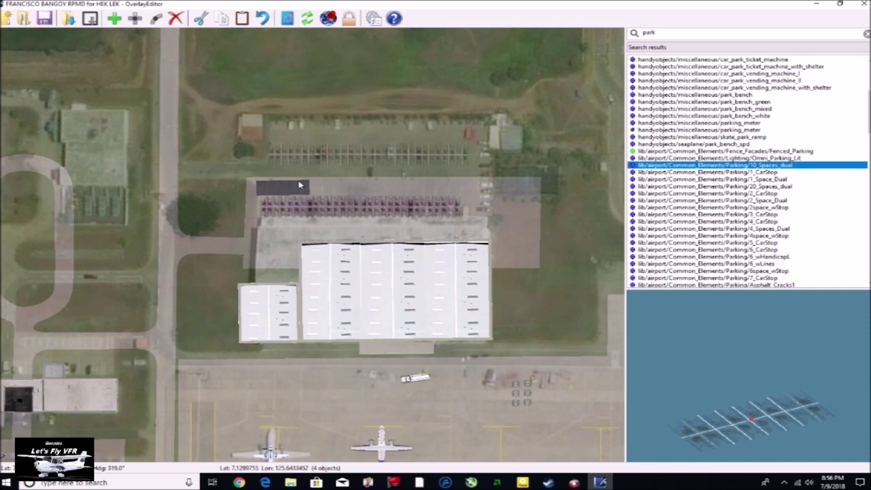
Shift the duplicated four-piece parking row sideways to line up with the lot behind the warehouses.
{"action": "key", "text": "Right"}
{"action": "key", "text": "Right"}
{"action": "key", "text": "Right"}
{"action": "left_click_drag", "start_coordinate": [299, 185], "coordinate": [299, 184]}
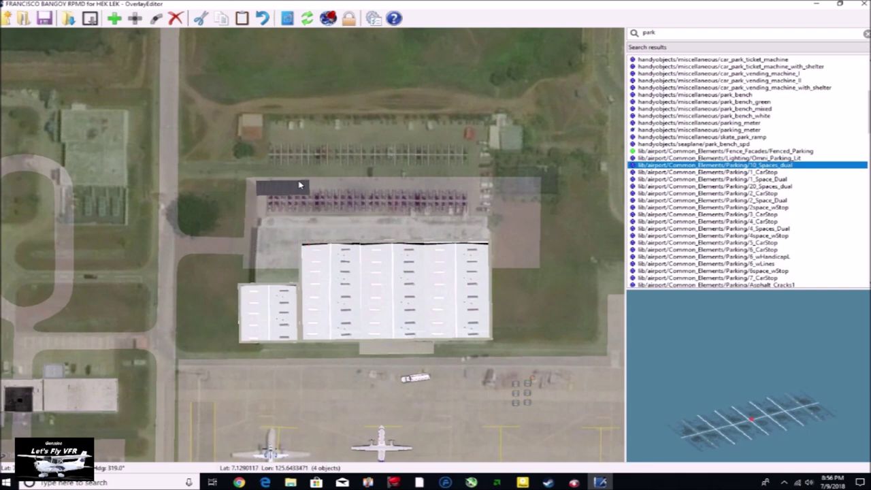
Move the carpark cover out of the lot to the open ground beyond the far end of the parking rows.
{"action": "left_click", "coordinate": [272, 186]}
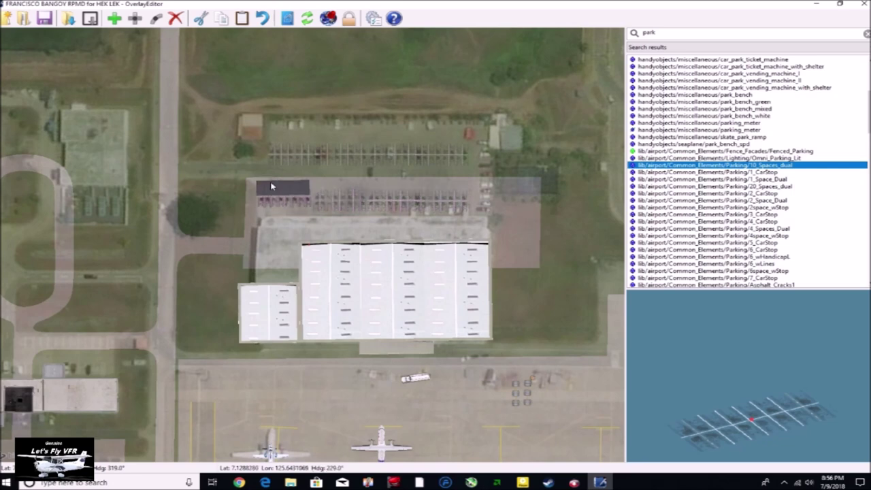
{"action": "left_click", "coordinate": [272, 188]}
{"action": "left_click_drag", "start_coordinate": [263, 184], "coordinate": [508, 177]}
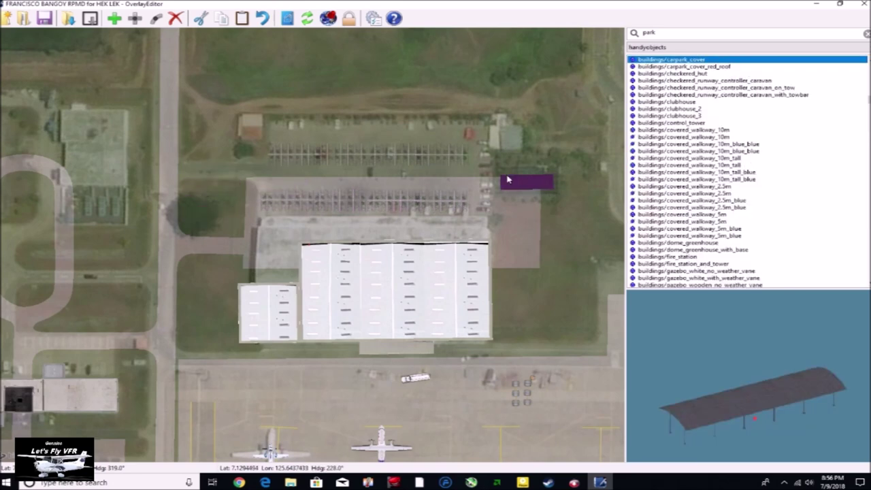
{"action": "left_click", "coordinate": [499, 266]}
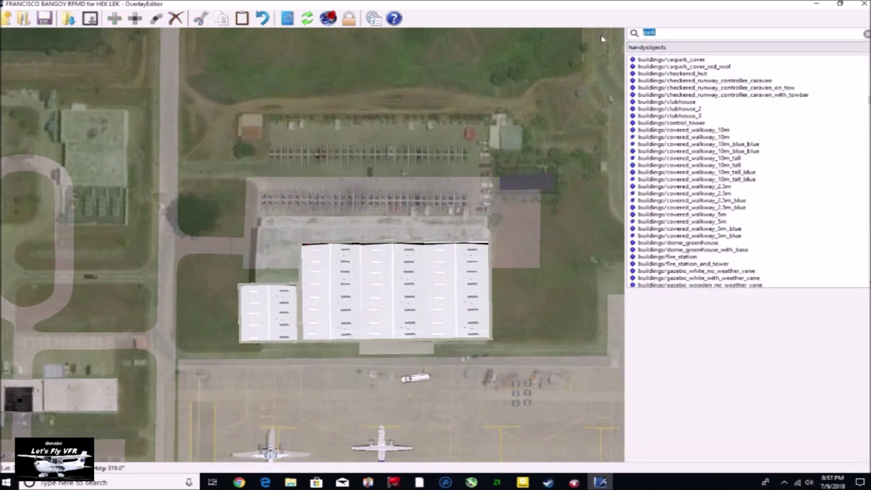
Search the library for cars and place Row_of_Cars_10 at a heading of 230° at the road end of the warehouse lot.
{"action": "type", "text": "cars"}
{"action": "left_click", "coordinate": [721, 109]}
{"action": "left_click", "coordinate": [114, 19]}
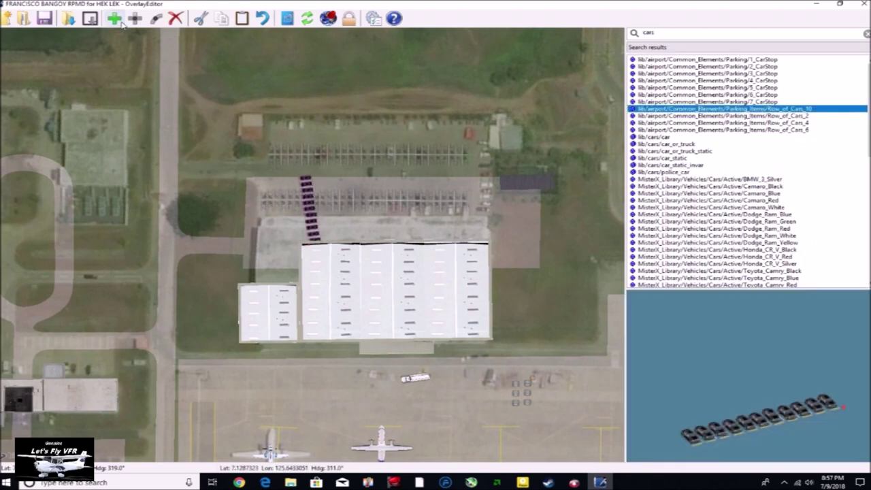
{"action": "key", "text": "q"}
{"action": "key", "text": "q"}
{"action": "key", "text": "q"}
{"action": "key", "text": "q"}
{"action": "key", "text": "q"}
{"action": "key", "text": "q"}
{"action": "key", "text": "q"}
{"action": "key", "text": "q"}
{"action": "key", "text": "q"}
{"action": "key", "text": "q"}
{"action": "key", "text": "q"}
{"action": "key", "text": "q"}
{"action": "key", "text": "q"}
{"action": "key", "text": "q"}
{"action": "key", "text": "q"}
{"action": "key", "text": "q"}
{"action": "key", "text": "q"}
{"action": "key", "text": "q"}
{"action": "key", "text": "q"}
{"action": "key", "text": "q"}
{"action": "left_click_drag", "start_coordinate": [268, 240], "coordinate": [293, 195]}
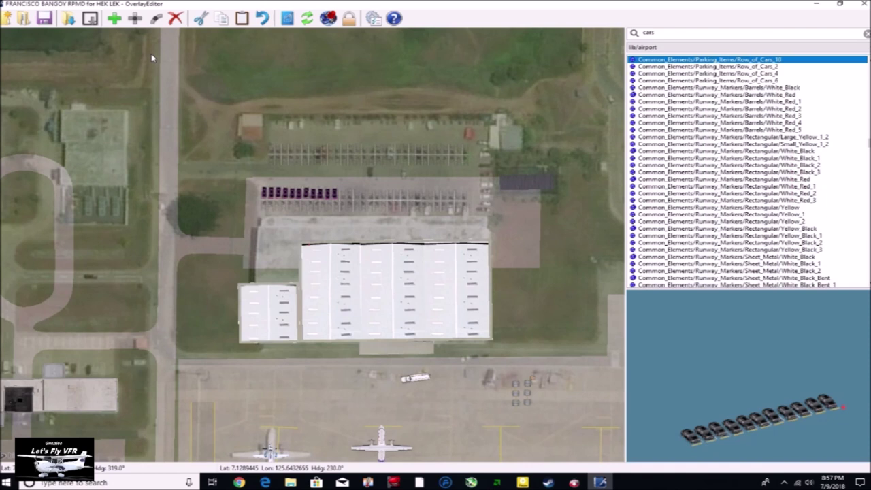
Place two more Row_of_Cars_10 objects at a heading of 229°, one in the outer car park and one at the warehouse lot's far end.
{"action": "left_click", "coordinate": [114, 19]}
{"action": "left_click_drag", "start_coordinate": [285, 243], "coordinate": [439, 149]}
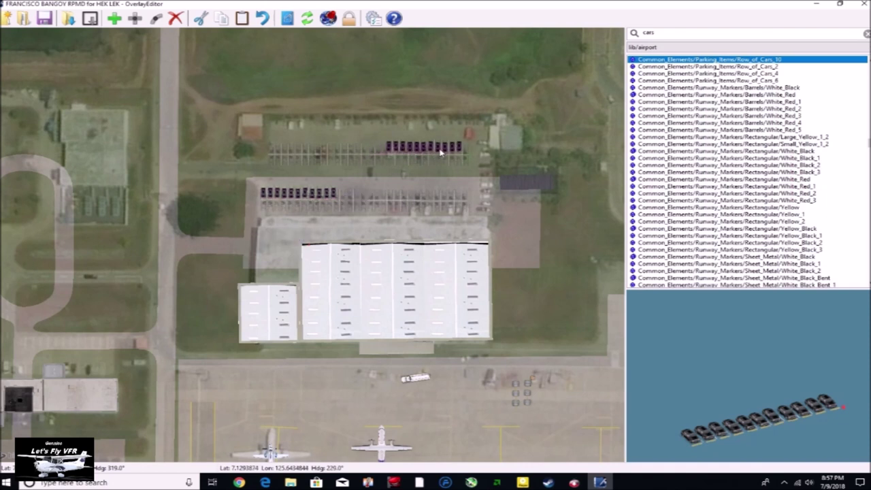
{"action": "left_click", "coordinate": [115, 19]}
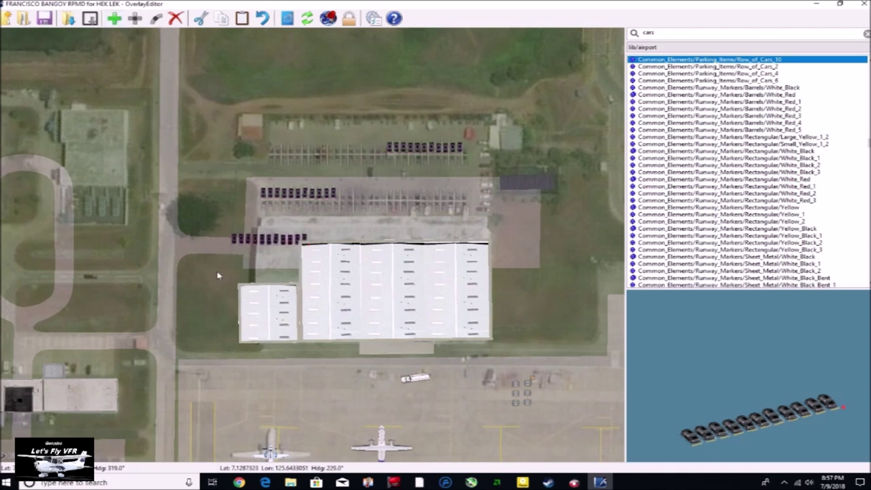
{"action": "left_click_drag", "start_coordinate": [279, 239], "coordinate": [406, 196]}
{"action": "left_click", "coordinate": [544, 292]}
Place a Row_of_Cars_4 object at a heading of 49° in the warehouse lot's row of spaces facing the building.
{"action": "left_click", "coordinate": [751, 75]}
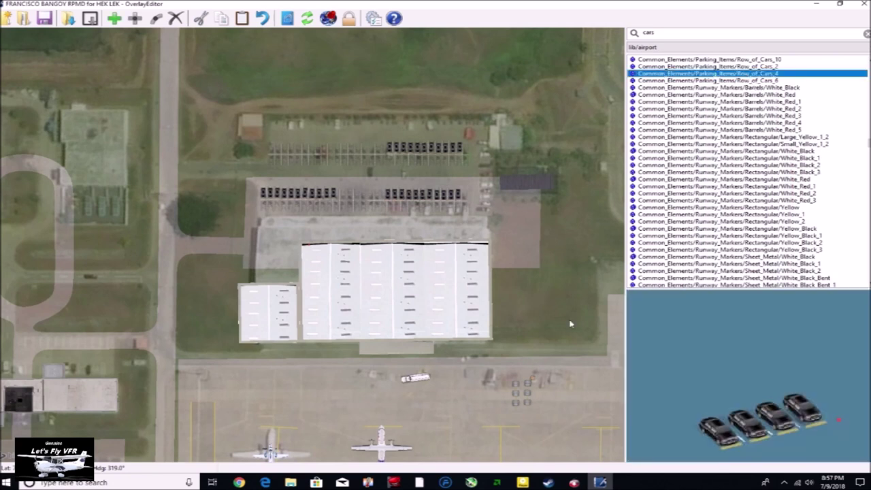
{"action": "left_click", "coordinate": [114, 18]}
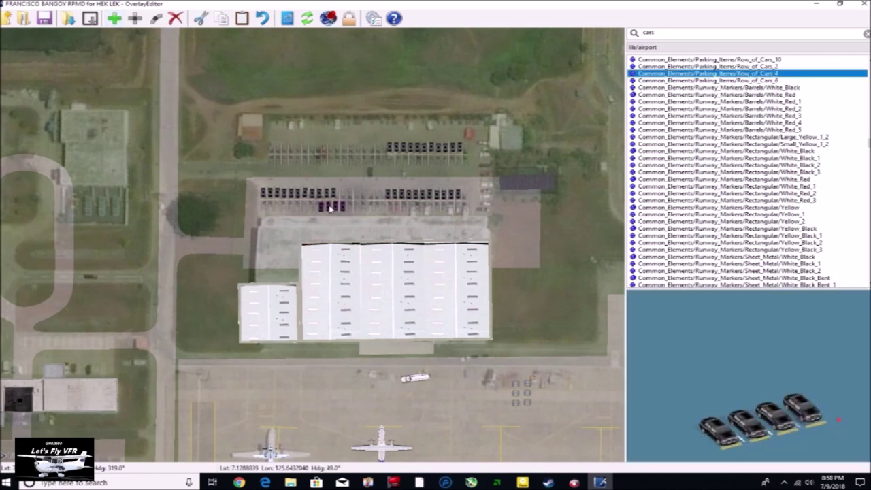
{"action": "left_click", "coordinate": [188, 315]}
Place a Row_of_Cars_10 object at a heading of 48° over the parked cars in the terminal's main car park.
{"action": "scroll", "coordinate": [147, 223], "scroll_direction": "down", "scroll_amount": 3}
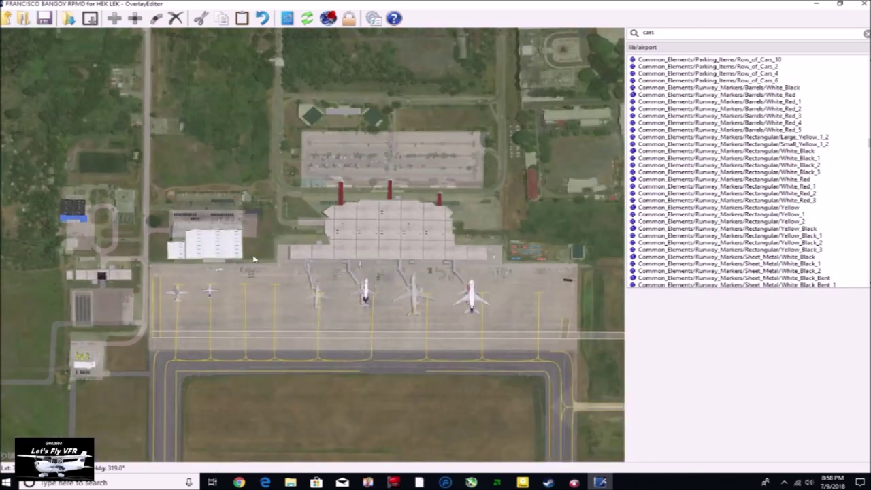
{"action": "scroll", "coordinate": [415, 155], "scroll_direction": "up", "scroll_amount": 6}
{"action": "left_click", "coordinate": [737, 61]}
{"action": "left_click", "coordinate": [114, 18]}
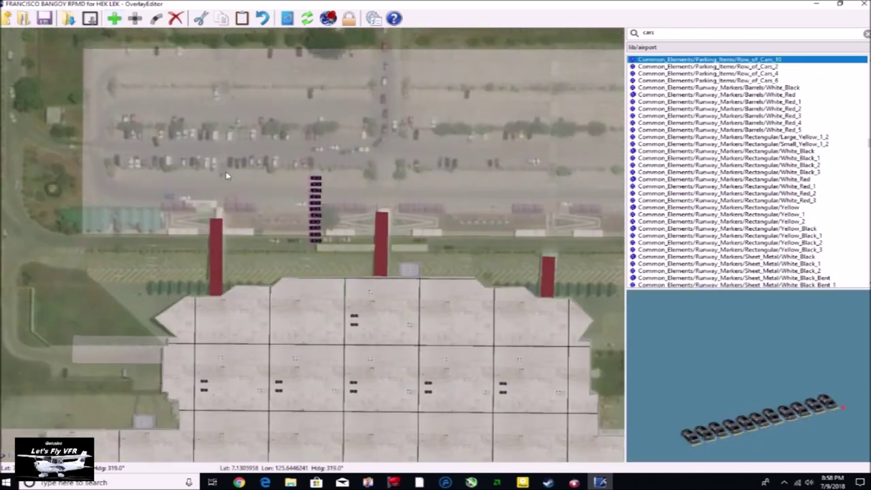
{"action": "key", "text": "e"}
{"action": "key", "text": "e"}
{"action": "key", "text": "e"}
{"action": "key", "text": "e"}
{"action": "key", "text": "e"}
{"action": "key", "text": "e"}
{"action": "key", "text": "e"}
{"action": "key", "text": "e"}
{"action": "key", "text": "e"}
{"action": "key", "text": "e"}
{"action": "key", "text": "e"}
{"action": "key", "text": "e"}
{"action": "key", "text": "e"}
{"action": "key", "text": "e"}
{"action": "key", "text": "e"}
{"action": "key", "text": "e"}
{"action": "key", "text": "e"}
{"action": "key", "text": "e"}
{"action": "left_click_drag", "start_coordinate": [332, 252], "coordinate": [154, 166]}
Add two more Row_of_Cars_10 copies along the same parking row of the terminal car park and align them with it.
{"action": "key", "text": "ctrl+v"}
{"action": "left_click_drag", "start_coordinate": [331, 249], "coordinate": [277, 163]}
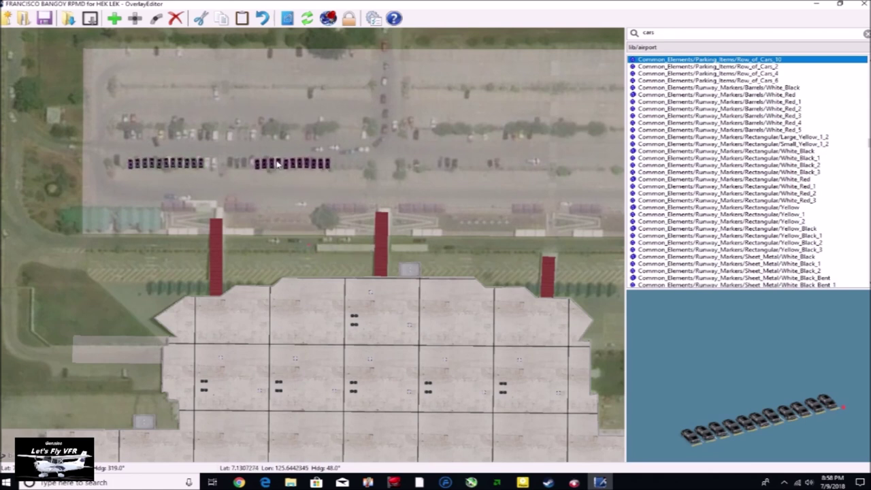
{"action": "key", "text": "ctrl+v"}
{"action": "left_click_drag", "start_coordinate": [340, 250], "coordinate": [482, 165]}
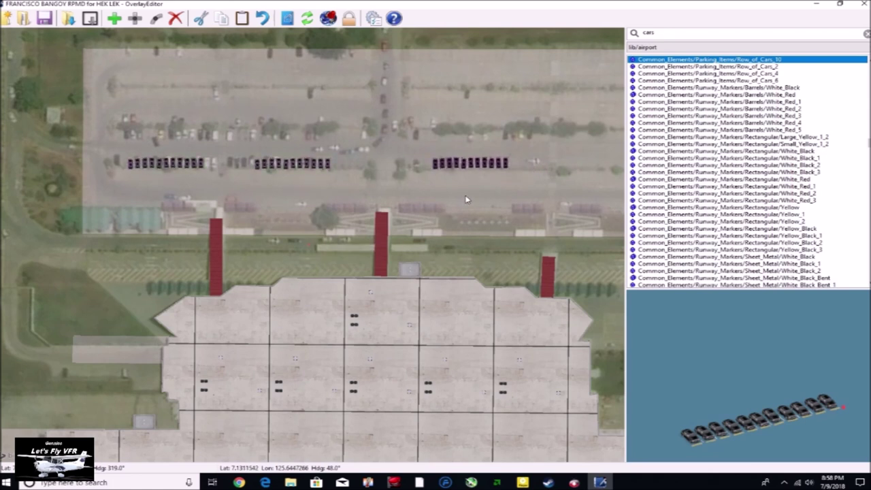
{"action": "left_click", "coordinate": [293, 166]}
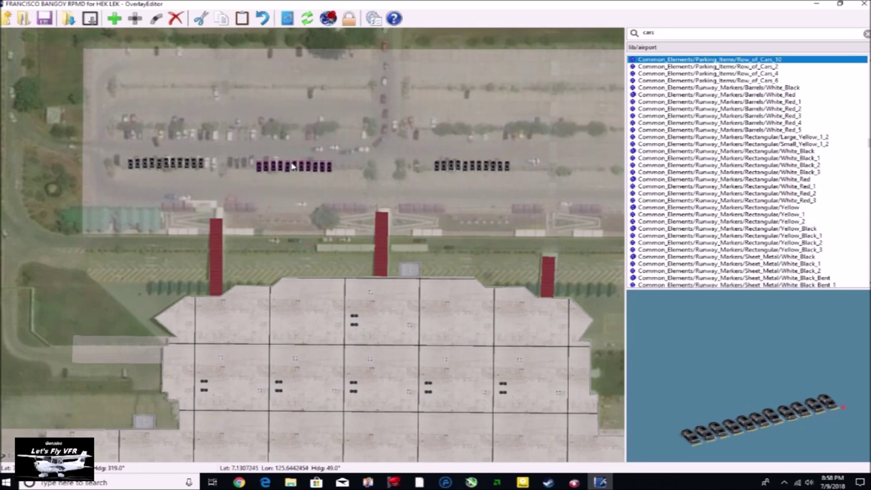
{"action": "left_click", "coordinate": [288, 199]}
Search the library for sheds and place the closed red Cargo_shed_c4 at a heading of 315° on one end of the long red-roofed building.
{"action": "scroll", "coordinate": [289, 199], "scroll_direction": "down", "scroll_amount": 3}
{"action": "scroll", "coordinate": [80, 149], "scroll_direction": "down", "scroll_amount": 3}
{"action": "scroll", "coordinate": [414, 245], "scroll_direction": "up", "scroll_amount": 3}
{"action": "middle_click_drag", "start_coordinate": [417, 215], "coordinate": [433, 331]}
{"action": "middle_click_drag", "start_coordinate": [223, 232], "coordinate": [311, 263]}
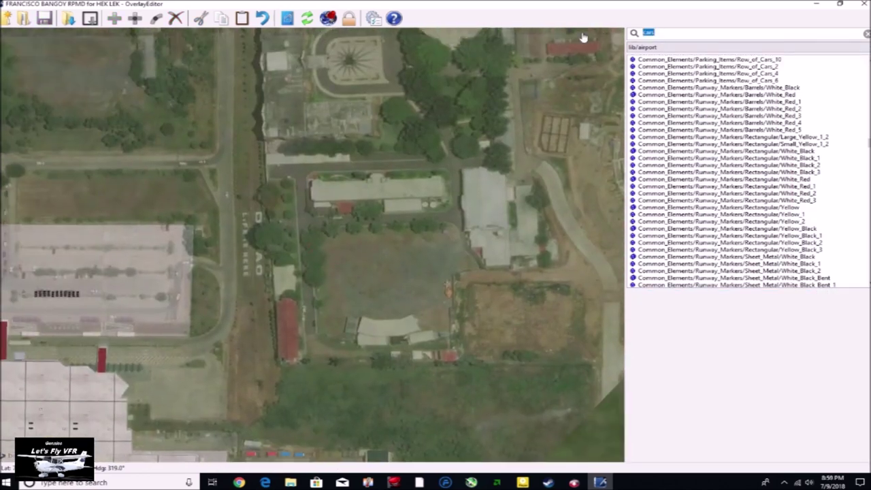
{"action": "type", "text": "shed"}
{"action": "left_click", "coordinate": [680, 95]}
{"action": "left_click", "coordinate": [681, 221]}
{"action": "left_click", "coordinate": [663, 235]}
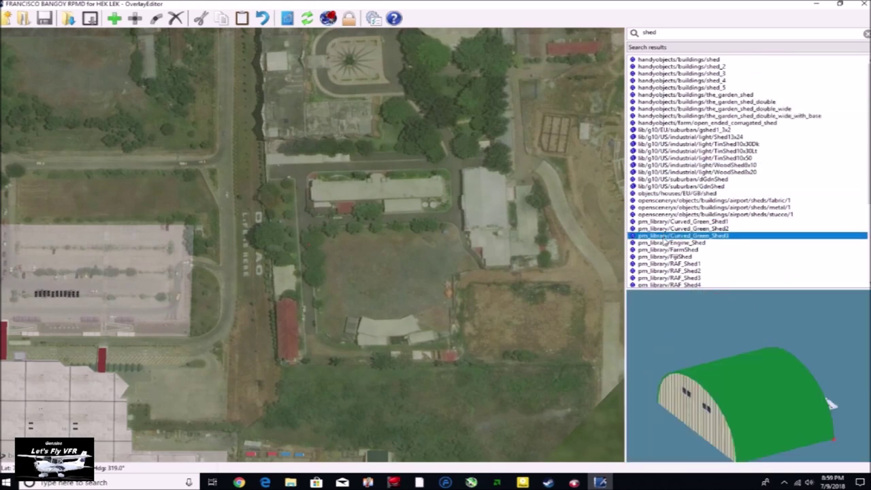
{"action": "scroll", "coordinate": [665, 241], "scroll_direction": "down", "scroll_amount": 6}
{"action": "left_click", "coordinate": [663, 215]}
{"action": "left_click", "coordinate": [661, 208]}
{"action": "left_click", "coordinate": [660, 200]}
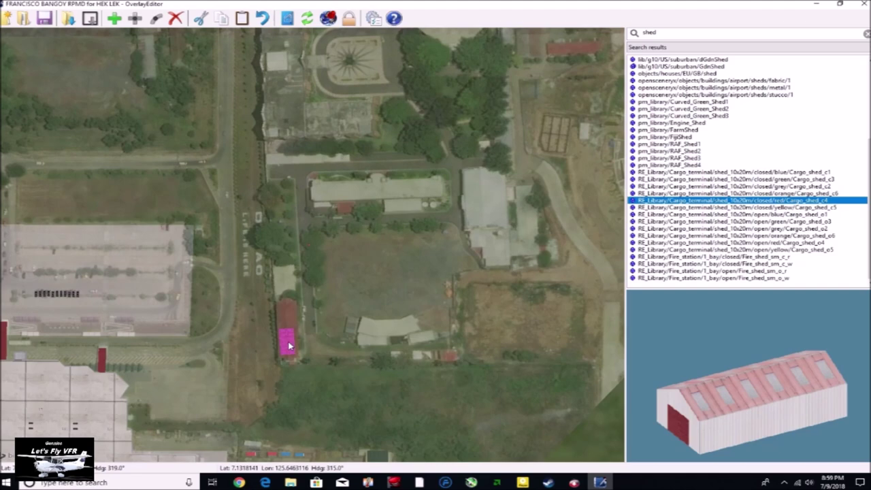
Add a second closed red Cargo_shed_c4 end to end with the first on the red-roofed building.
{"action": "key", "text": "ctrl+v"}
{"action": "scroll", "coordinate": [289, 325], "scroll_direction": "up", "scroll_amount": 4}
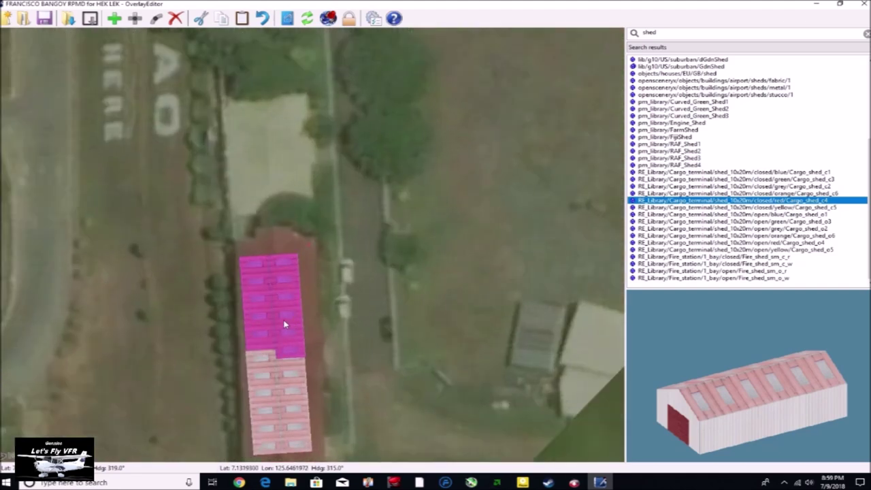
{"action": "left_click", "coordinate": [370, 340]}
Search the library for people and place Crew_female_a3 on the apron ahead of the parked airliner's nose.
{"action": "scroll", "coordinate": [369, 340], "scroll_direction": "down", "scroll_amount": 4}
{"action": "key", "text": "q"}
{"action": "middle_click_drag", "start_coordinate": [370, 338], "coordinate": [274, 299]}
{"action": "scroll", "coordinate": [275, 299], "scroll_direction": "down", "scroll_amount": 5}
{"action": "key", "text": "shift+End"}
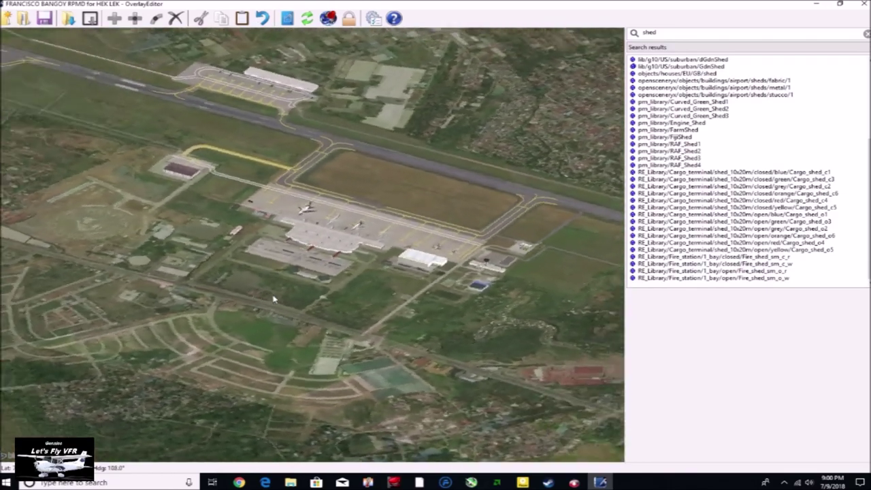
{"action": "scroll", "coordinate": [279, 291], "scroll_direction": "up", "scroll_amount": 5}
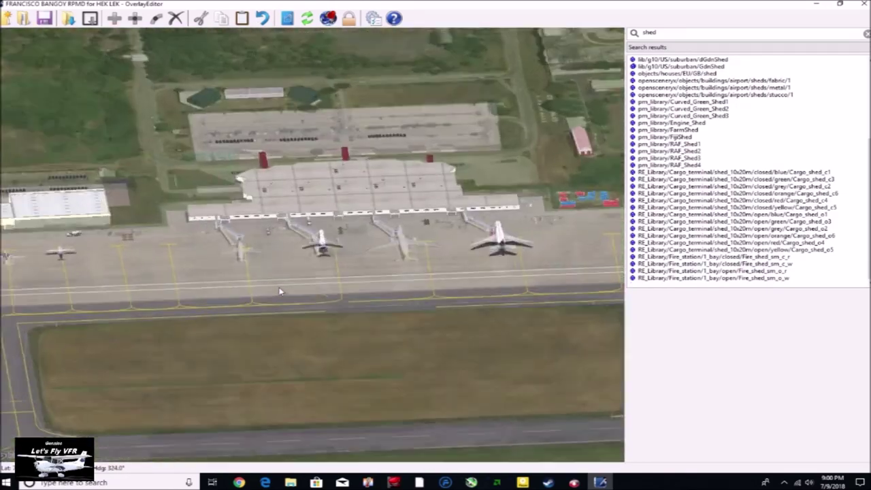
{"action": "type", "text": "people"}
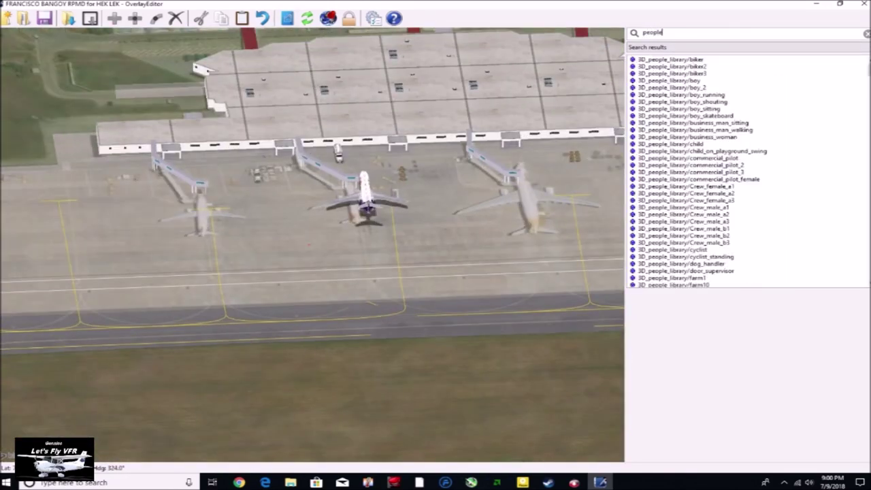
{"action": "left_click", "coordinate": [680, 129]}
{"action": "left_click", "coordinate": [668, 200]}
{"action": "scroll", "coordinate": [405, 187], "scroll_direction": "up", "scroll_amount": 4}
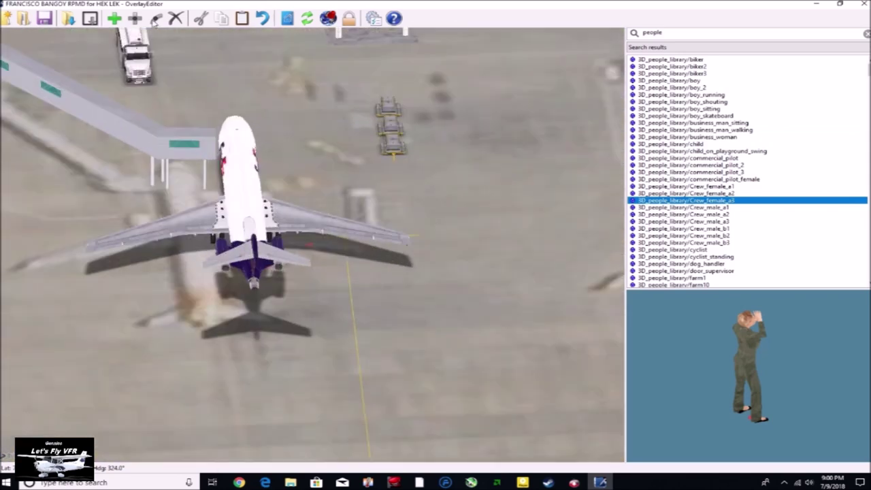
{"action": "left_click", "coordinate": [308, 239]}
{"action": "left_click_drag", "start_coordinate": [308, 238], "coordinate": [241, 73]}
Place ground_crew_male_7_marshaling at a heading of 324° between the tanker truck and the airliner's nose.
{"action": "key", "text": "Right"}
{"action": "key", "text": "Up"}
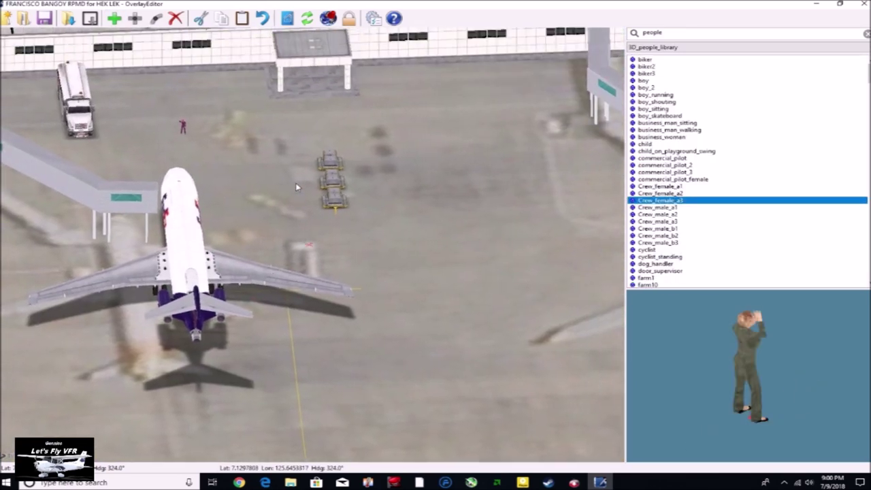
{"action": "key", "text": "Up"}
{"action": "scroll", "coordinate": [696, 229], "scroll_direction": "down", "scroll_amount": 15}
{"action": "left_click", "coordinate": [658, 117]}
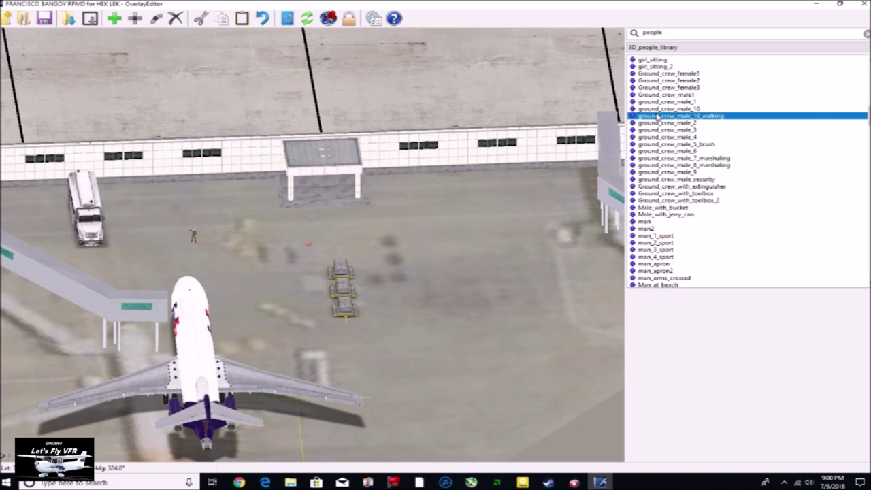
{"action": "left_click", "coordinate": [658, 158]}
{"action": "left_click", "coordinate": [308, 238]}
{"action": "left_click_drag", "start_coordinate": [309, 238], "coordinate": [182, 214]}
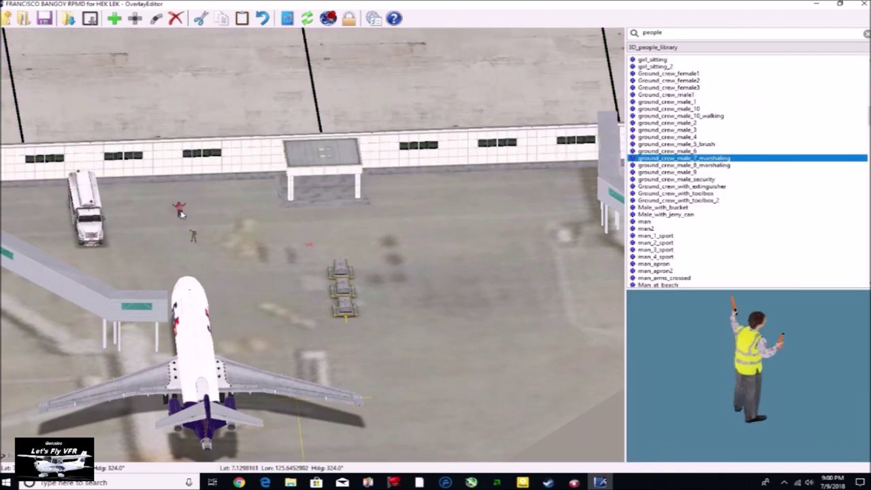
Place ground_crew_male_8_marshaling at a heading of 324° ahead of the next gate's aircraft stand.
{"action": "left_click", "coordinate": [662, 166]}
{"action": "key", "text": "Right"}
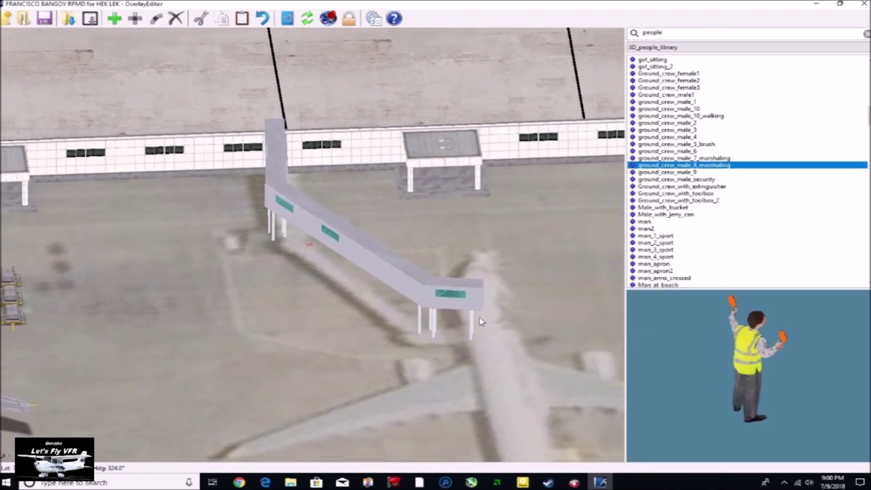
{"action": "key", "text": "Right"}
{"action": "key", "text": "Up"}
{"action": "key", "text": "Return"}
{"action": "key", "text": "Right"}
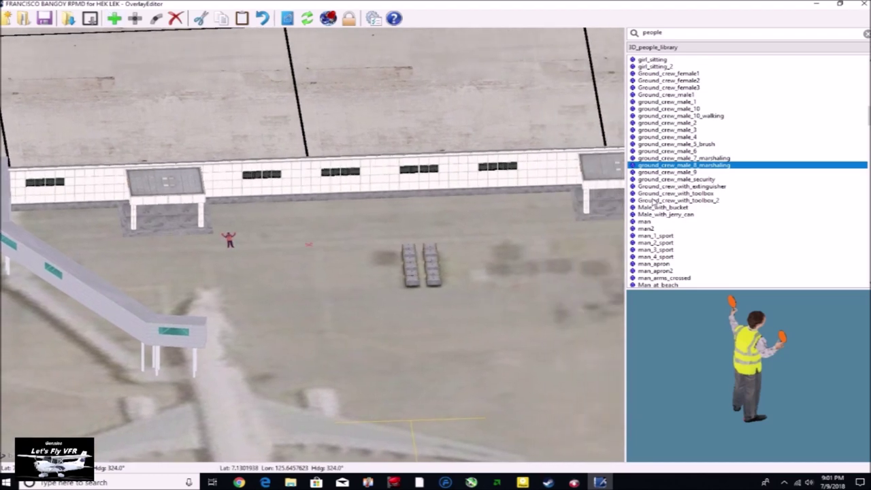
Place Ground_crew_with_extinguisher at a heading of 325° beside that stand and Ground_crew_with_toolbox_2 under the nearby terminal canopy.
{"action": "left_click", "coordinate": [663, 186]}
{"action": "key", "text": "Down"}
{"action": "key", "text": "Down"}
{"action": "key", "text": "Right"}
{"action": "key", "text": "Down"}
{"action": "key", "text": "Right"}
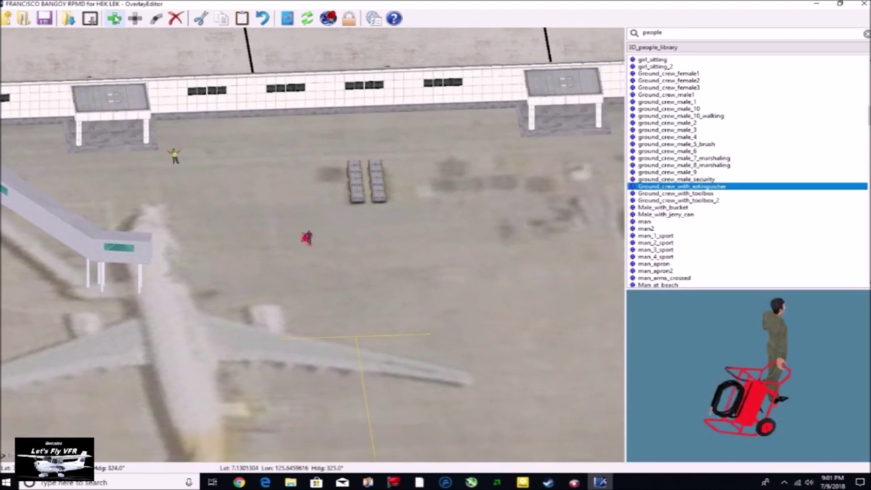
{"action": "left_click", "coordinate": [703, 201]}
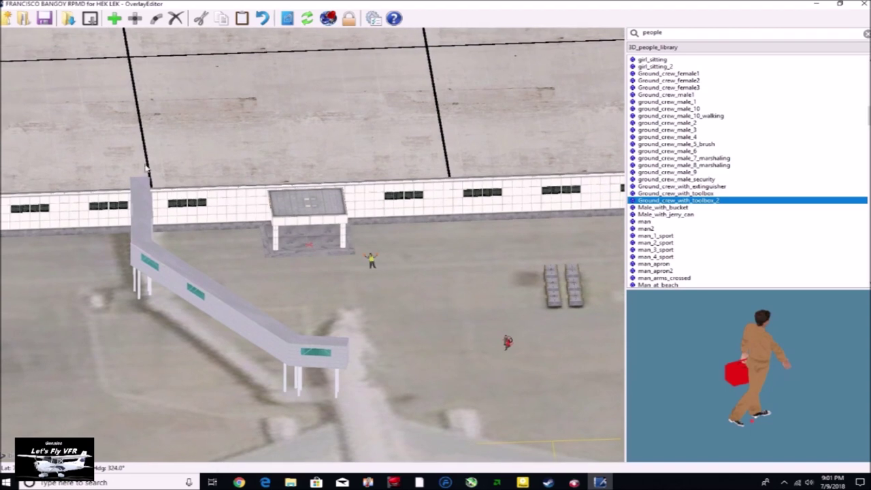
{"action": "left_click", "coordinate": [115, 19]}
Preview further people and place man_dark_red_suit under the terminal canopy near the parked airliner's baggage carts.
{"action": "left_click", "coordinate": [647, 257]}
{"action": "left_click", "coordinate": [646, 271]}
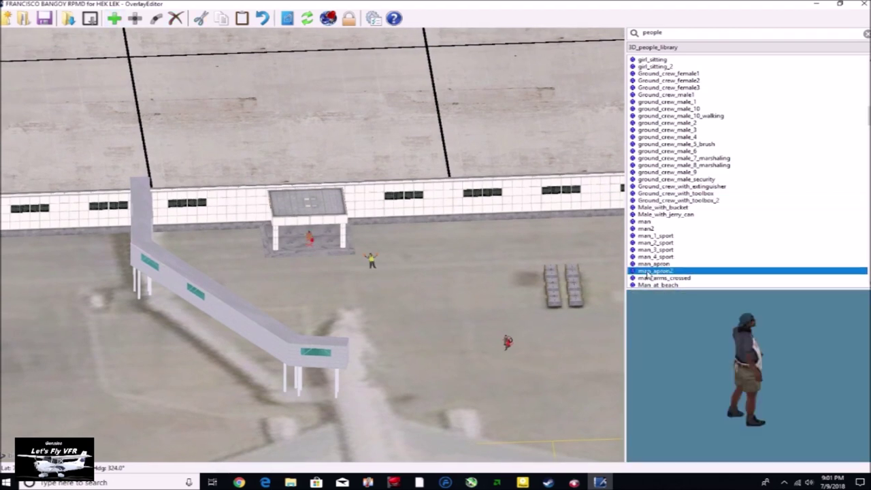
{"action": "scroll", "coordinate": [646, 272], "scroll_direction": "down", "scroll_amount": 10}
{"action": "left_click", "coordinate": [650, 249]}
{"action": "left_click", "coordinate": [650, 236]}
{"action": "left_click", "coordinate": [649, 181]}
{"action": "key", "text": "Left"}
{"action": "key", "text": "Left"}
{"action": "key", "text": "Left"}
{"action": "key", "text": "Left"}
{"action": "key", "text": "Left"}
{"action": "key", "text": "Left"}
{"action": "key", "text": "Left"}
{"action": "key", "text": "Left"}
{"action": "key", "text": "Left"}
{"action": "key", "text": "Left"}
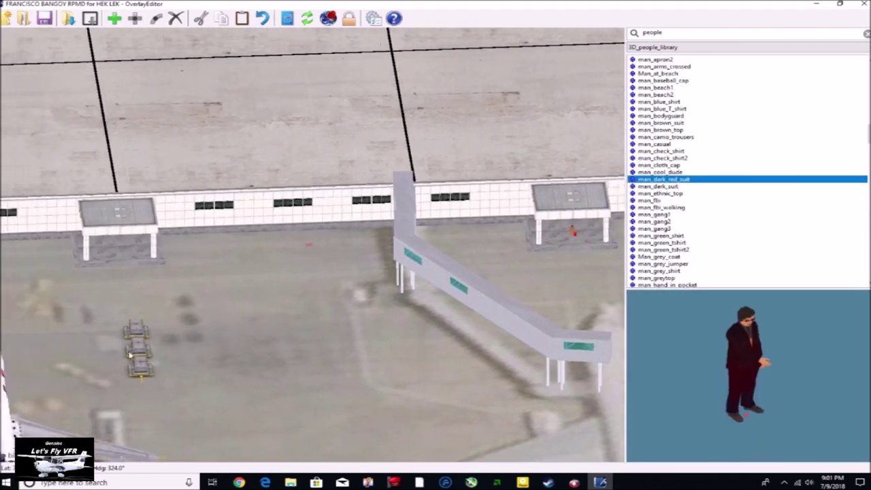
{"action": "scroll", "coordinate": [120, 357], "scroll_direction": "up", "scroll_amount": 1}
{"action": "key", "text": "Down"}
{"action": "key", "text": "Down"}
{"action": "key", "text": "Left"}
{"action": "key", "text": "Left"}
{"action": "key", "text": "Up"}
{"action": "key", "text": "Right"}
{"action": "key", "text": "Right"}
{"action": "key", "text": "Right"}
{"action": "key", "text": "Right"}
{"action": "key", "text": "Right"}
{"action": "key", "text": "Right"}
{"action": "key", "text": "Right"}
{"action": "key", "text": "Right"}
{"action": "key", "text": "Right"}
{"action": "key", "text": "Right"}
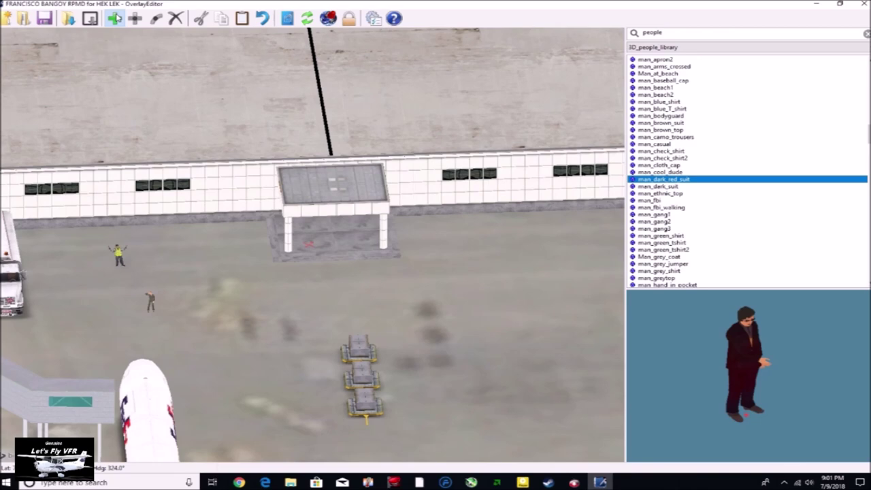
{"action": "key", "text": "Down"}
{"action": "key", "text": "Down"}
{"action": "key", "text": "Down"}
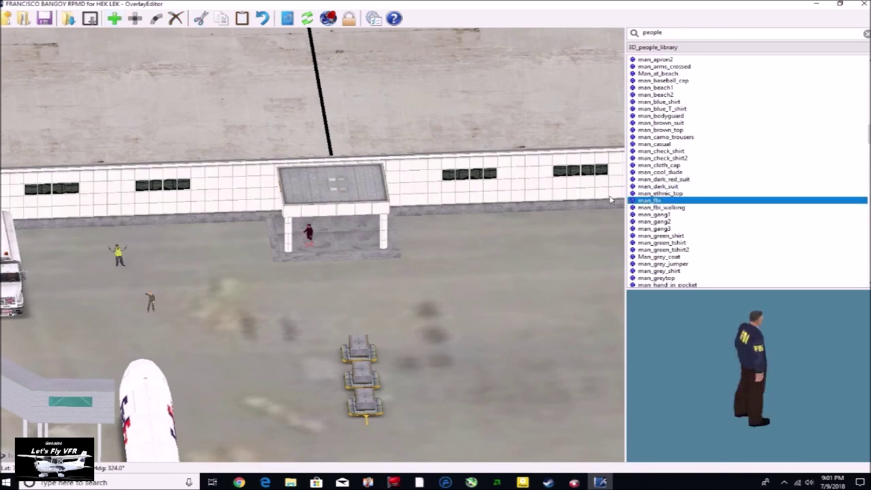
{"action": "left_click", "coordinate": [307, 230]}
{"action": "left_click", "coordinate": [307, 232]}
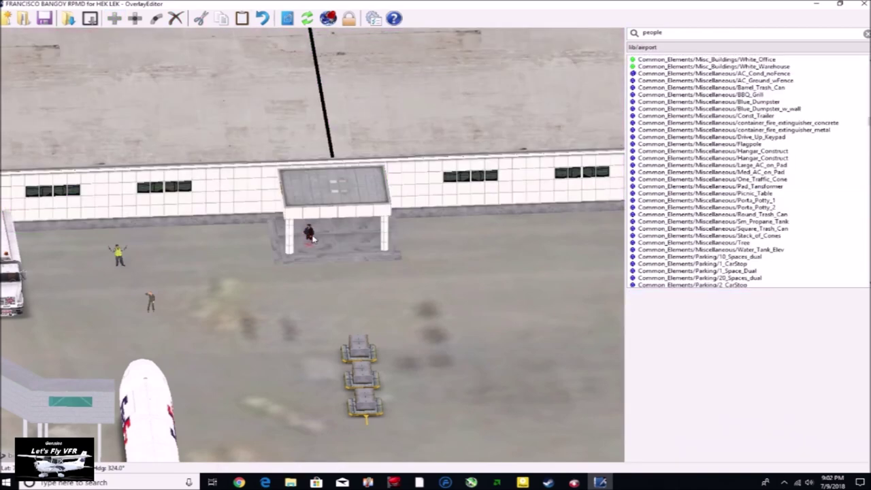
Place man_fbi just in front of the terminal canopy beside the man in the dark red suit.
{"action": "left_click", "coordinate": [308, 233]}
{"action": "left_click", "coordinate": [308, 232]}
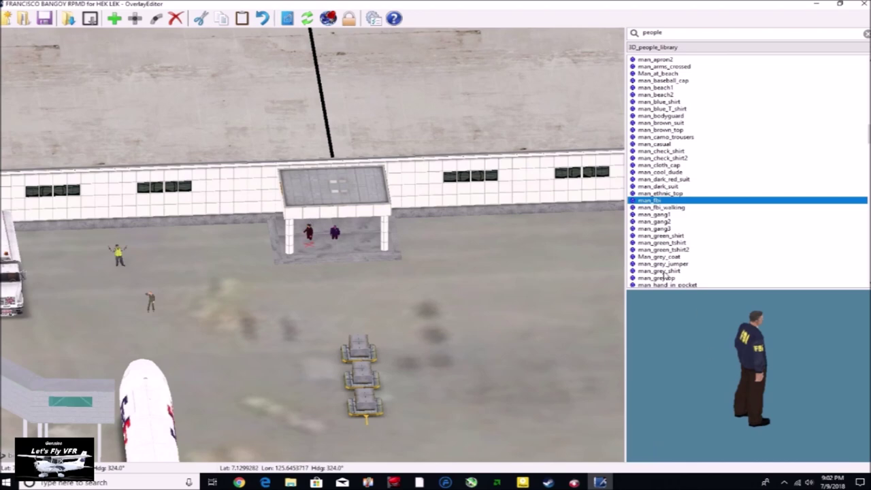
{"action": "left_click", "coordinate": [309, 233]}
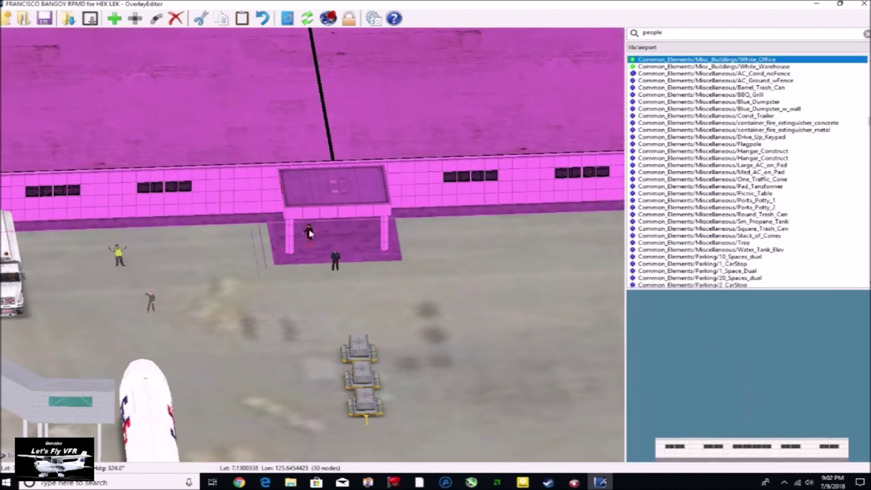
{"action": "left_click", "coordinate": [309, 283]}
{"action": "scroll", "coordinate": [483, 308], "scroll_direction": "down", "scroll_amount": 5}
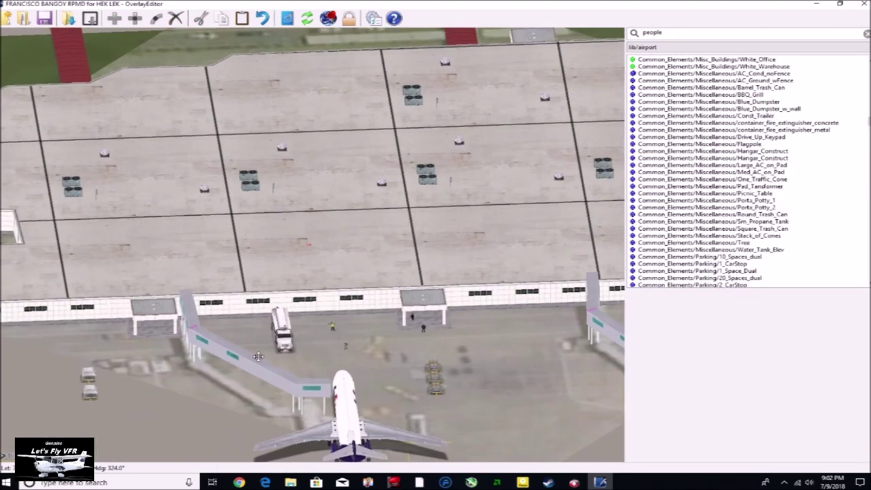
Search the library for "trac" and place Tractor3_United at a heading of 137° in front of the airliner's baggage carts.
{"action": "middle_click_drag", "start_coordinate": [484, 308], "coordinate": [466, 252]}
{"action": "double_click", "coordinate": [659, 33]}
{"action": "type", "text": "trac"}
{"action": "left_click", "coordinate": [702, 207]}
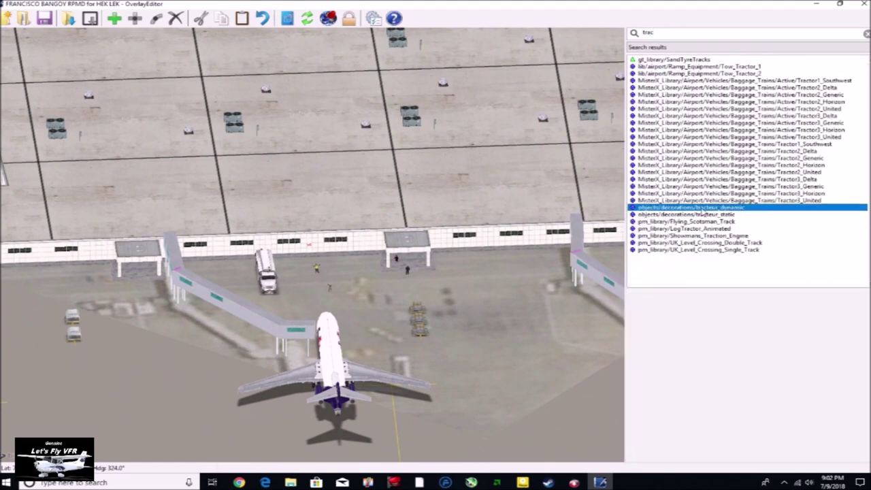
{"action": "left_click", "coordinate": [694, 202]}
{"action": "key", "text": "Down"}
{"action": "key", "text": "Down"}
{"action": "key", "text": "Down"}
{"action": "key", "text": "Down"}
{"action": "key", "text": "Right"}
{"action": "key", "text": "Right"}
{"action": "key", "text": "Right"}
{"action": "key", "text": "Right"}
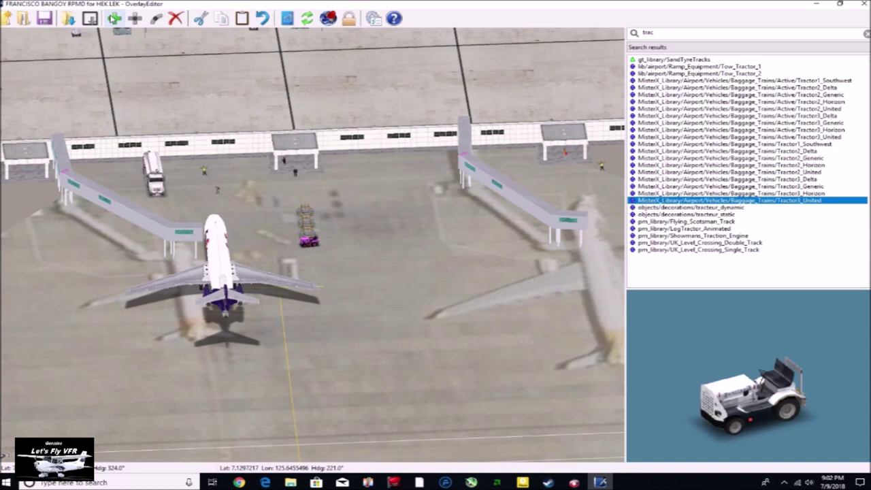
Place two Tractor3_United tractors side by side at a heading of 324° along the terminal wall, between the canopy and the next jet bridge.
{"action": "key", "text": "Right"}
{"action": "key", "text": "Right"}
{"action": "key", "text": "Right"}
{"action": "key", "text": "Right"}
{"action": "key", "text": "Right"}
{"action": "key", "text": "Up"}
{"action": "key", "text": "Up"}
{"action": "key", "text": "Up"}
{"action": "key", "text": "Up"}
{"action": "key", "text": "Up"}
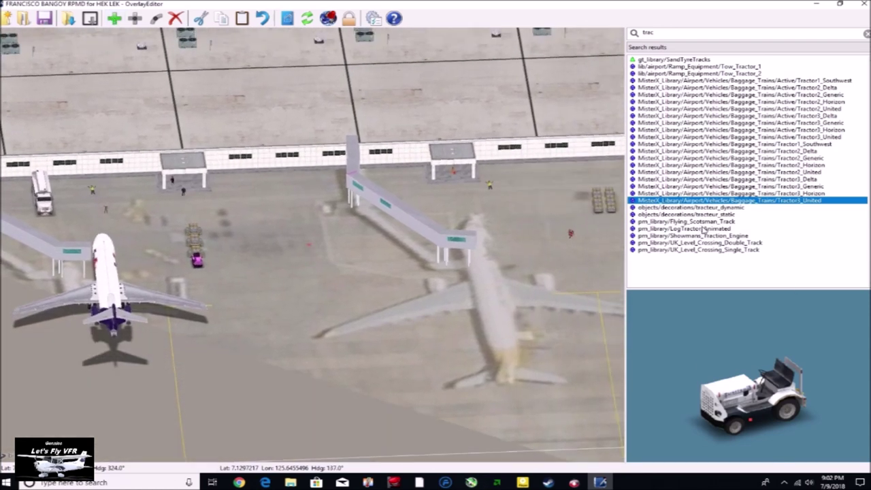
{"action": "left_click", "coordinate": [117, 20]}
{"action": "key", "text": "Left"}
{"action": "left_click", "coordinate": [118, 22]}
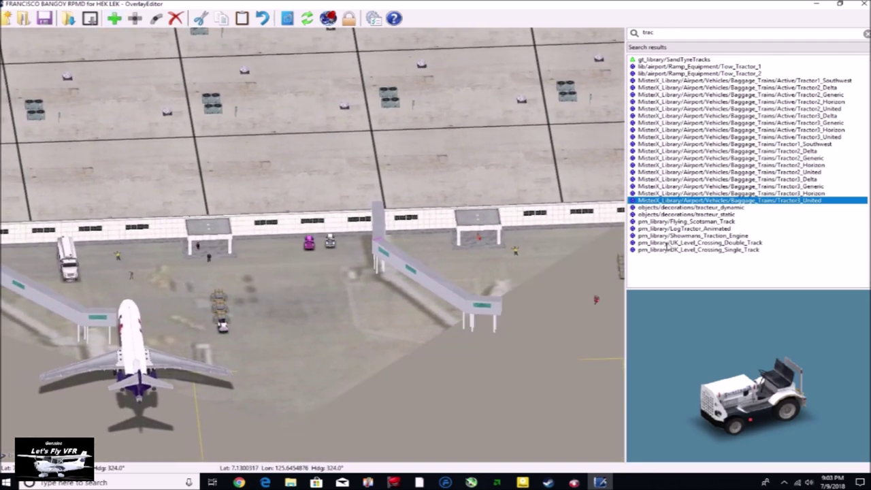
Place two tracteur_dynamic mowing tractors on the grass on opposite sides of the runway, at headings of 222° and 43°.
{"action": "left_click", "coordinate": [667, 242]}
{"action": "left_click", "coordinate": [680, 207]}
{"action": "scroll", "coordinate": [373, 323], "scroll_direction": "down", "scroll_amount": 5}
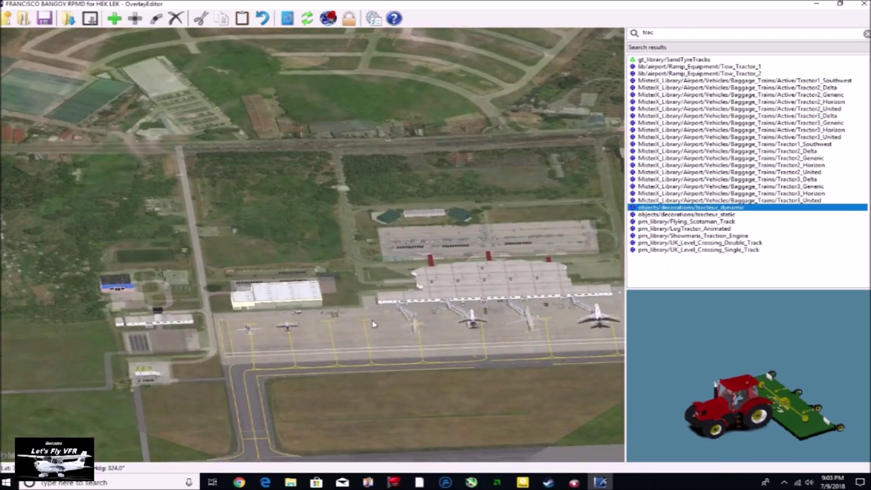
{"action": "key", "text": "Down"}
{"action": "key", "text": "Down"}
{"action": "key", "text": "Down"}
{"action": "key", "text": "Down"}
{"action": "key", "text": "Down"}
{"action": "key", "text": "Down"}
{"action": "key", "text": "Down"}
{"action": "key", "text": "Down"}
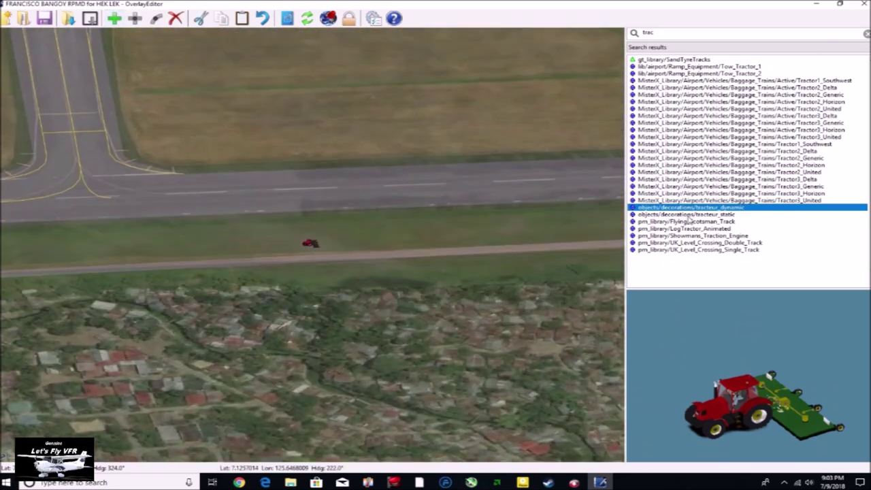
{"action": "scroll", "coordinate": [423, 218], "scroll_direction": "down", "scroll_amount": 10}
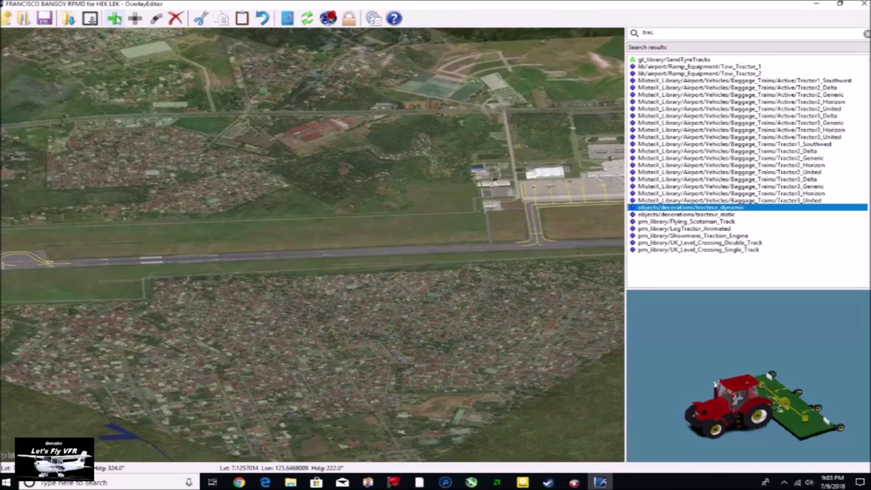
{"action": "scroll", "coordinate": [313, 253], "scroll_direction": "up", "scroll_amount": 5}
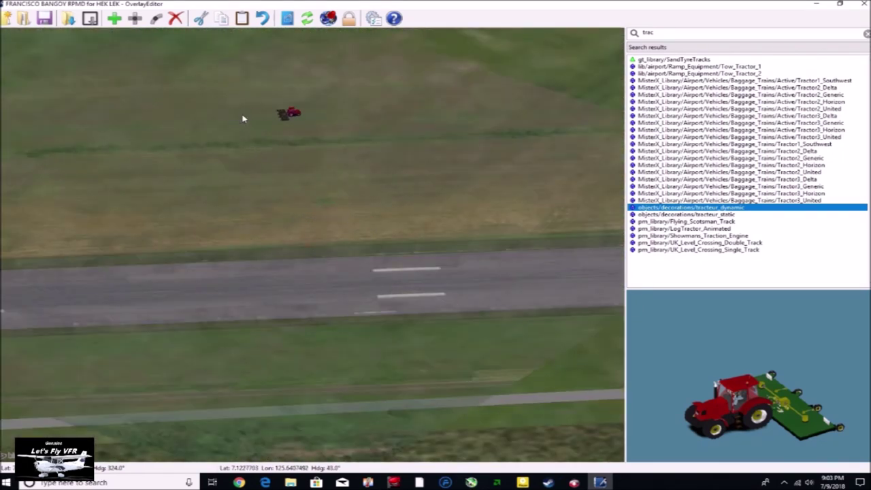
Preview the baggage tractors and place the active Tractor3_Generic at a heading of 236° on the apron in front of the cargo building.
{"action": "left_click", "coordinate": [718, 195]}
{"action": "left_click", "coordinate": [717, 179]}
{"action": "left_click", "coordinate": [711, 152]}
{"action": "left_click", "coordinate": [705, 117]}
{"action": "left_click", "coordinate": [703, 124]}
{"action": "scroll", "coordinate": [531, 272], "scroll_direction": "down", "scroll_amount": 5}
{"action": "middle_click_drag", "start_coordinate": [541, 280], "coordinate": [514, 254]}
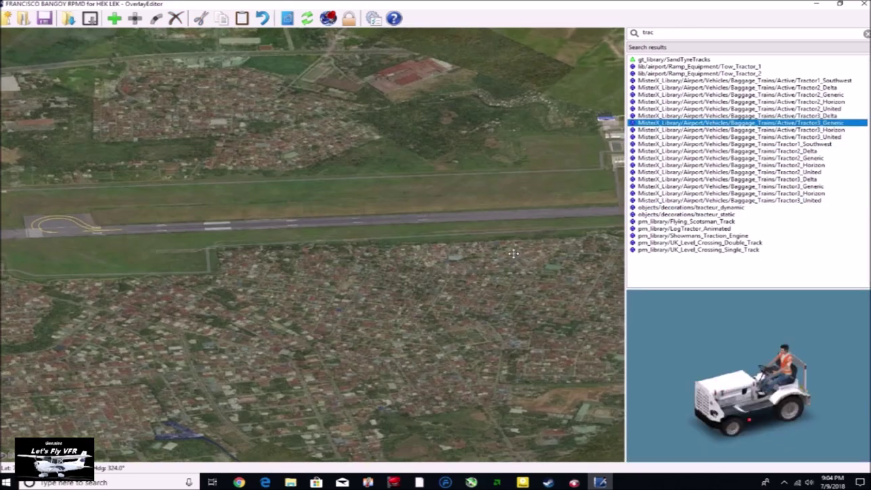
{"action": "scroll", "coordinate": [443, 304], "scroll_direction": "up", "scroll_amount": 5}
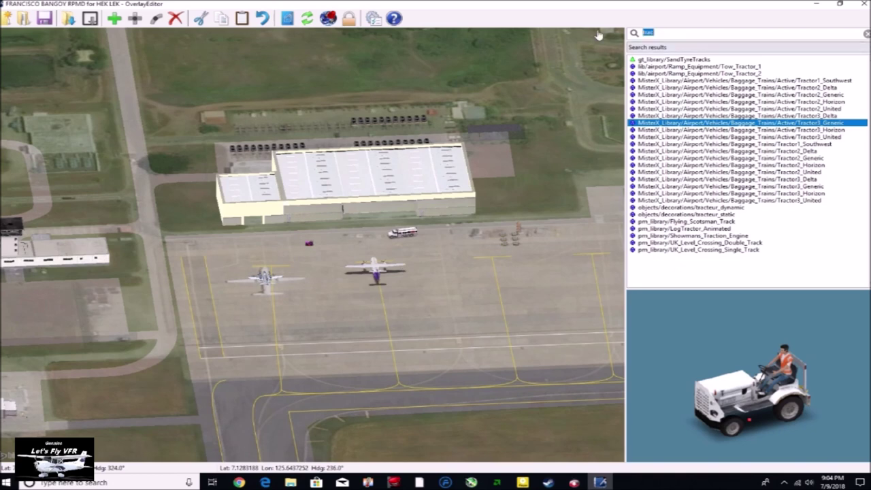
Search for "marsh", place ground_crew_male_8_marshaling ahead of the small twin-engine aircraft, and align that aircraft with its yellow stand line.
{"action": "type", "text": "marsh"}
{"action": "left_click", "coordinate": [708, 66]}
{"action": "scroll", "coordinate": [250, 288], "scroll_direction": "up", "scroll_amount": 5}
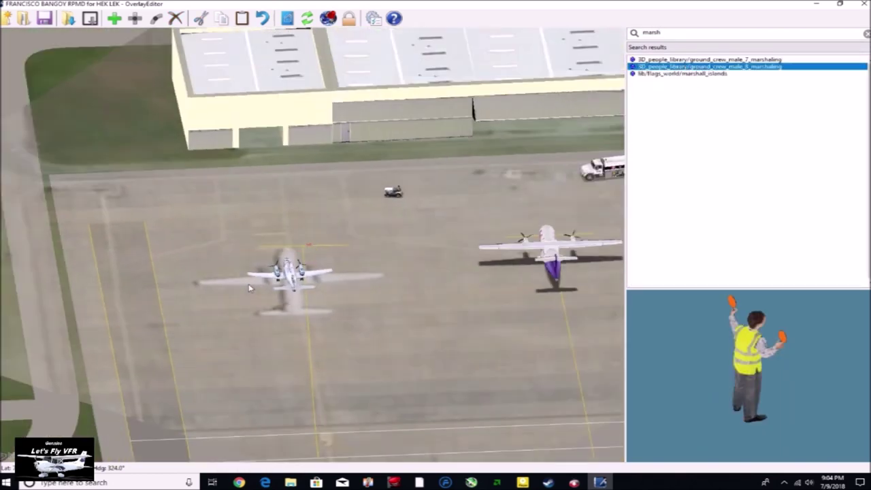
{"action": "key", "text": "Left"}
{"action": "key", "text": "Up"}
{"action": "key", "text": "Up"}
{"action": "key", "text": "Up"}
{"action": "left_click", "coordinate": [114, 19]}
{"action": "left_click", "coordinate": [308, 318]}
{"action": "left_click", "coordinate": [361, 362]}
Place MisterX_Library's Airport_Worker_1_Broom_anim at a heading of 324° on the apron edge beside the group of parked carts.
{"action": "scroll", "coordinate": [429, 396], "scroll_direction": "down", "scroll_amount": 2}
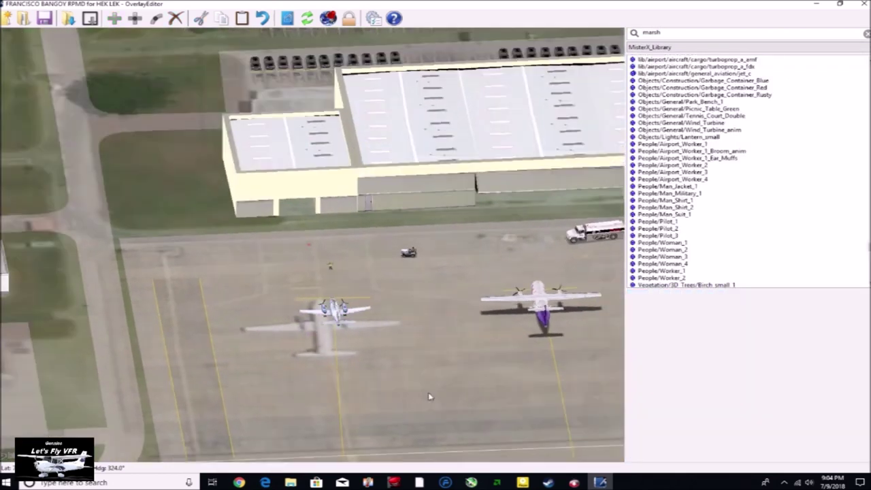
{"action": "scroll", "coordinate": [429, 396], "scroll_direction": "down", "scroll_amount": 1}
{"action": "middle_click_drag", "start_coordinate": [430, 396], "coordinate": [215, 382]}
{"action": "middle_click_drag", "start_coordinate": [598, 205], "coordinate": [580, 221]}
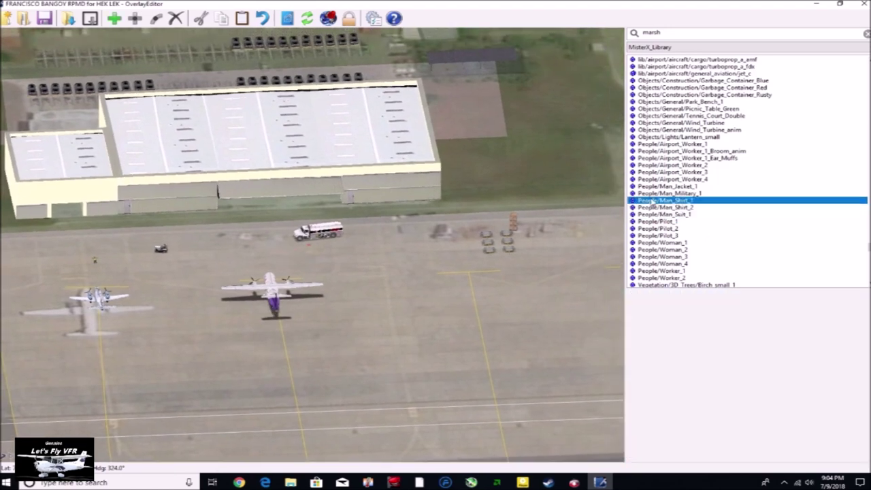
{"action": "left_click", "coordinate": [681, 158]}
{"action": "left_click", "coordinate": [679, 153]}
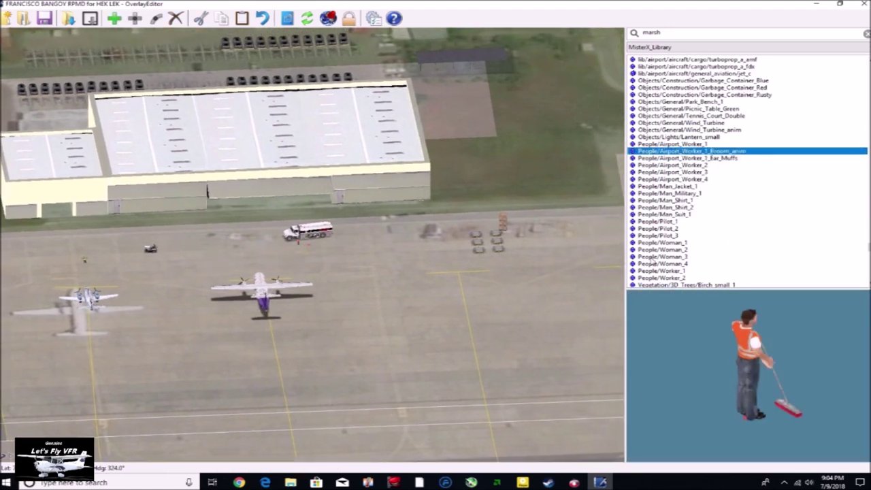
{"action": "key", "text": "Right"}
{"action": "key", "text": "Right"}
{"action": "key", "text": "Right"}
{"action": "key", "text": "Right"}
{"action": "key", "text": "Right"}
{"action": "key", "text": "Right"}
{"action": "key", "text": "Right"}
{"action": "key", "text": "Right"}
{"action": "key", "text": "Right"}
{"action": "key", "text": "Right"}
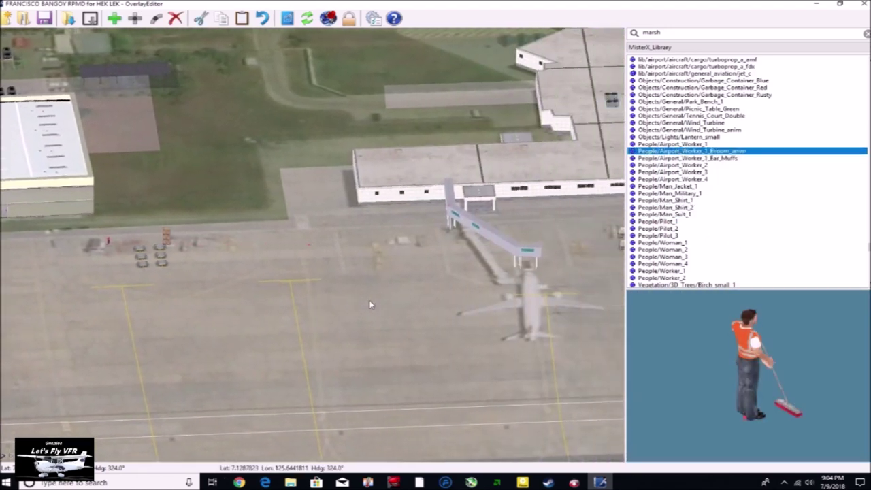
Place two Airport_Worker_1 figures at a heading of 324° beside the tanker truck near the airliner's jet bridge.
{"action": "left_click", "coordinate": [645, 143]}
{"action": "scroll", "coordinate": [620, 301], "scroll_direction": "up", "scroll_amount": 2}
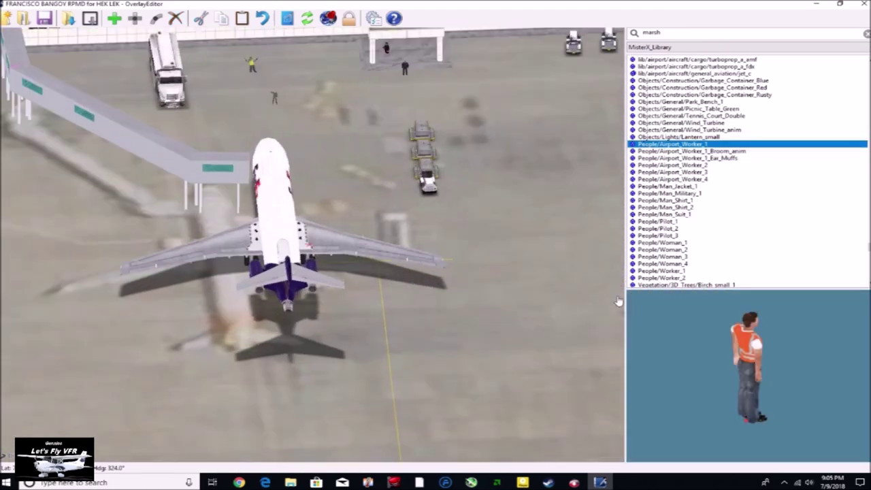
{"action": "key", "text": "Left"}
{"action": "key", "text": "Left"}
{"action": "key", "text": "Left"}
{"action": "key", "text": "Left"}
{"action": "key", "text": "Left"}
{"action": "key", "text": "Up"}
{"action": "key", "text": "Up"}
{"action": "key", "text": "Up"}
{"action": "key", "text": "Up"}
{"action": "key", "text": "Up"}
{"action": "key", "text": "Up"}
{"action": "key", "text": "Up"}
{"action": "key", "text": "Left"}
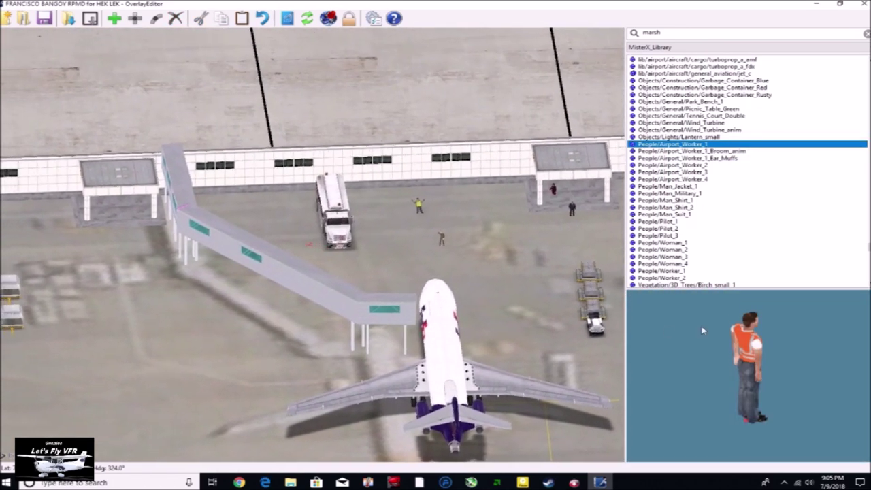
{"action": "key", "text": "Left"}
{"action": "left_click", "coordinate": [114, 19]}
Place another Airport_Worker_1 at a heading of 324° next to the baggage train beside the airliner.
{"action": "key", "text": "Right"}
{"action": "key", "text": "Right"}
{"action": "key", "text": "Right"}
{"action": "key", "text": "Right"}
{"action": "key", "text": "Right"}
{"action": "key", "text": "Right"}
{"action": "key", "text": "Right"}
{"action": "key", "text": "Right"}
{"action": "key", "text": "Right"}
{"action": "key", "text": "Right"}
{"action": "key", "text": "Right"}
{"action": "key", "text": "Right"}
{"action": "key", "text": "Right"}
{"action": "key", "text": "Right"}
{"action": "key", "text": "Right"}
{"action": "key", "text": "Right"}
{"action": "key", "text": "Right"}
{"action": "key", "text": "Right"}
{"action": "key", "text": "Right"}
{"action": "key", "text": "Right"}
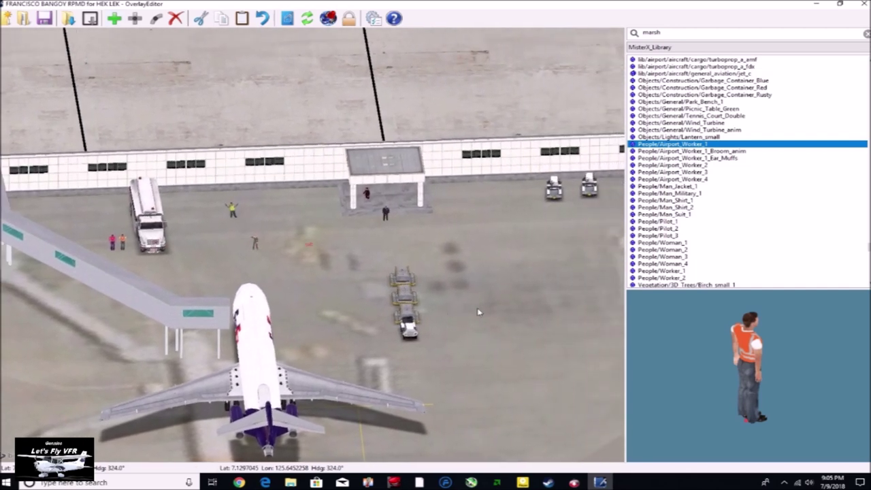
{"action": "key", "text": "Down"}
{"action": "key", "text": "Down"}
{"action": "key", "text": "Down"}
{"action": "key", "text": "Down"}
{"action": "key", "text": "Down"}
{"action": "key", "text": "Down"}
{"action": "left_click", "coordinate": [114, 18]}
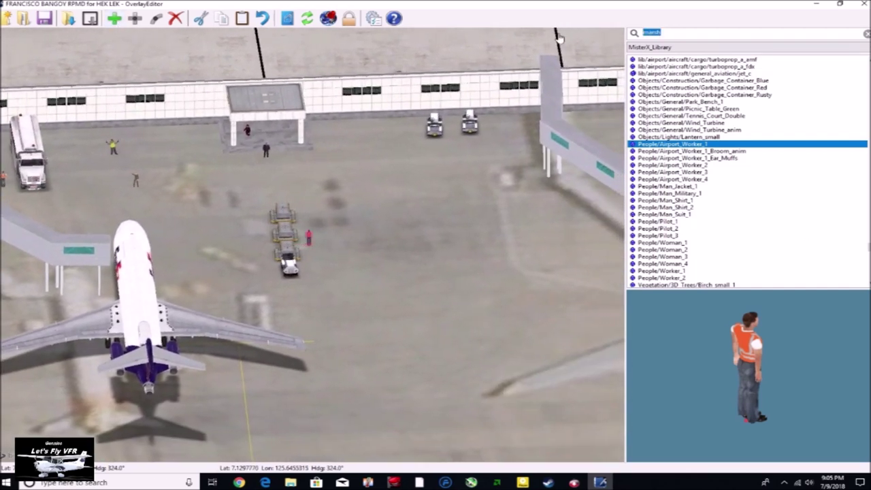
Search the library for "chocks" and place wheel_chocks_large_single2 at a heading of 324° on the apron between the airliner's nose and the baggage train.
{"action": "type", "text": "chocks"}
{"action": "left_click", "coordinate": [714, 73]}
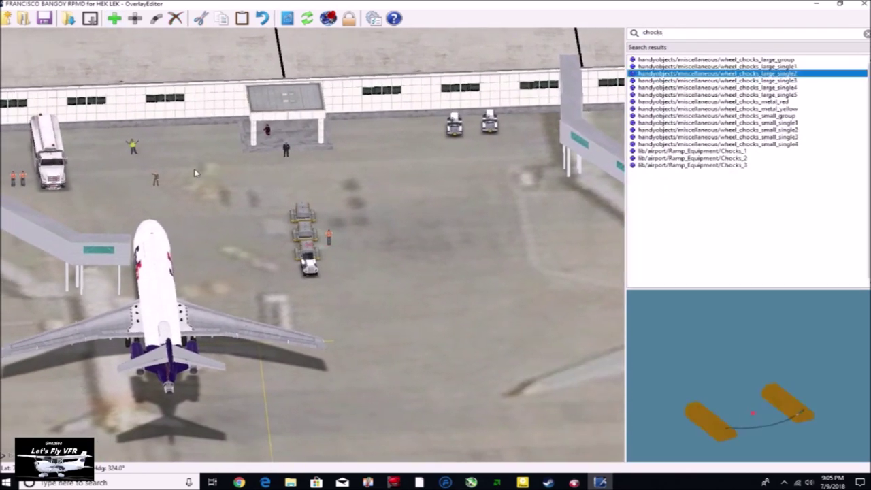
{"action": "key", "text": "Down"}
{"action": "key", "text": "Down"}
Place another wheel_chocks_large_single2 at a heading of 324° beside the nose of the next gate's aircraft stand.
{"action": "key", "text": "Right"}
{"action": "key", "text": "Right"}
{"action": "key", "text": "Right"}
{"action": "key", "text": "Right"}
{"action": "key", "text": "Right"}
{"action": "key", "text": "Right"}
{"action": "key", "text": "Right"}
{"action": "key", "text": "Right"}
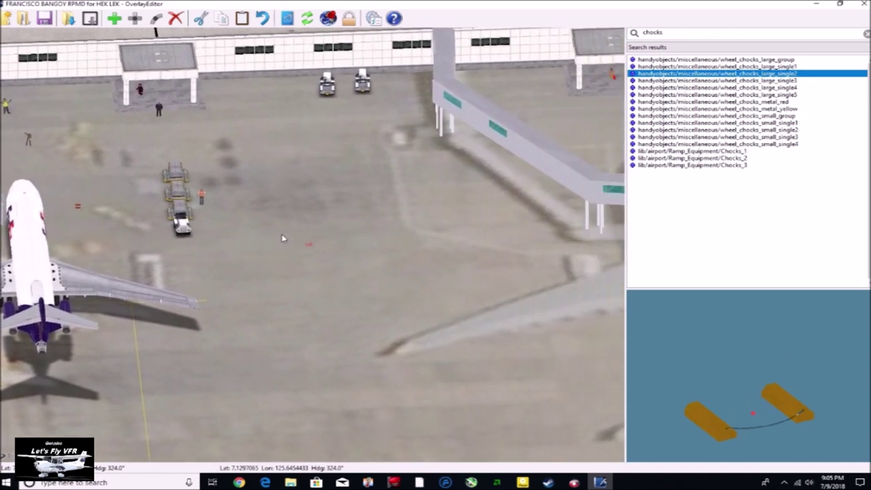
{"action": "scroll", "coordinate": [285, 240], "scroll_direction": "down", "scroll_amount": 1}
{"action": "key", "text": "Right"}
{"action": "key", "text": "Right"}
{"action": "key", "text": "Right"}
{"action": "key", "text": "Right"}
{"action": "key", "text": "Right"}
{"action": "key", "text": "Right"}
{"action": "key", "text": "Up"}
{"action": "key", "text": "Up"}
{"action": "key", "text": "Up"}
{"action": "key", "text": "Up"}
{"action": "key", "text": "Right"}
{"action": "key", "text": "Right"}
{"action": "key", "text": "Right"}
{"action": "key", "text": "Right"}
{"action": "key", "text": "Right"}
{"action": "key", "text": "Right"}
{"action": "key", "text": "Right"}
{"action": "key", "text": "Right"}
{"action": "key", "text": "Right"}
{"action": "key", "text": "Right"}
{"action": "key", "text": "Right"}
{"action": "key", "text": "Right"}
{"action": "key", "text": "Right"}
{"action": "key", "text": "Right"}
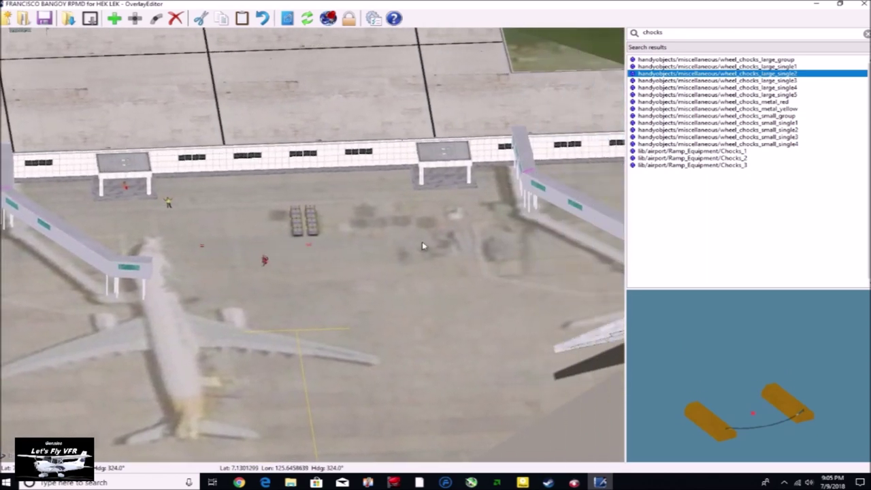
Place a wheel_chocks_large_single2 at a heading of 324° on the apron just ahead of the FedEx jet's nose.
{"action": "key", "text": "Right"}
{"action": "key", "text": "Right"}
{"action": "key", "text": "Right"}
{"action": "key", "text": "Left"}
{"action": "key", "text": "Up"}
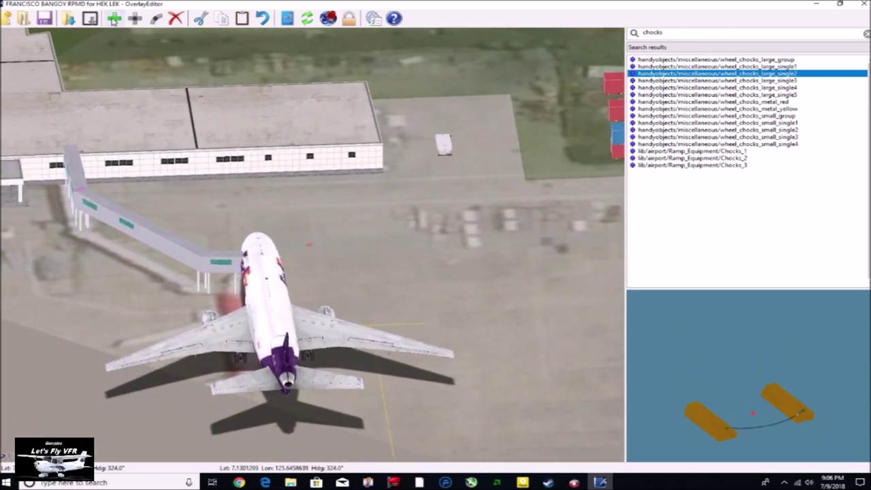
{"action": "left_click", "coordinate": [115, 20]}
Preview the other chocks models and place wheel_chocks_large_group at a heading of 324° among the ramp equipment beside the FedEx jet's stand.
{"action": "left_click", "coordinate": [659, 165]}
{"action": "left_click", "coordinate": [657, 151]}
{"action": "left_click", "coordinate": [656, 137]}
{"action": "left_click", "coordinate": [656, 102]}
{"action": "left_click", "coordinate": [658, 60]}
{"action": "key", "text": "Right"}
{"action": "key", "text": "Right"}
{"action": "key", "text": "Right"}
{"action": "key", "text": "Right"}
{"action": "key", "text": "Right"}
{"action": "key", "text": "Right"}
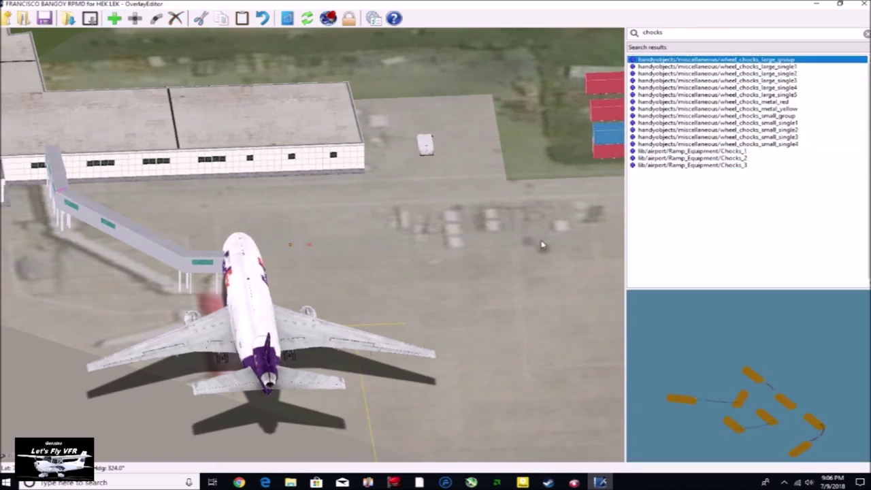
{"action": "key", "text": "Up"}
{"action": "left_click", "coordinate": [115, 19]}
Search the library for "cargo" and place Cargo_Trailer on the paved lot between the terminal's end and the shipping containers.
{"action": "type", "text": "cargo"}
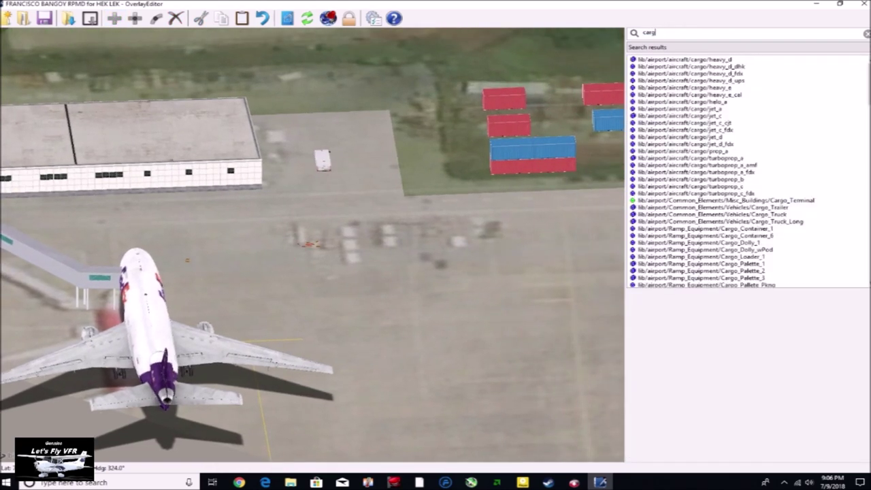
{"action": "left_click", "coordinate": [698, 200]}
{"action": "left_click", "coordinate": [698, 207]}
{"action": "key", "text": "Right"}
{"action": "key", "text": "Right"}
{"action": "key", "text": "Right"}
{"action": "key", "text": "Right"}
{"action": "key", "text": "Up"}
{"action": "key", "text": "Up"}
{"action": "key", "text": "Up"}
{"action": "key", "text": "Up"}
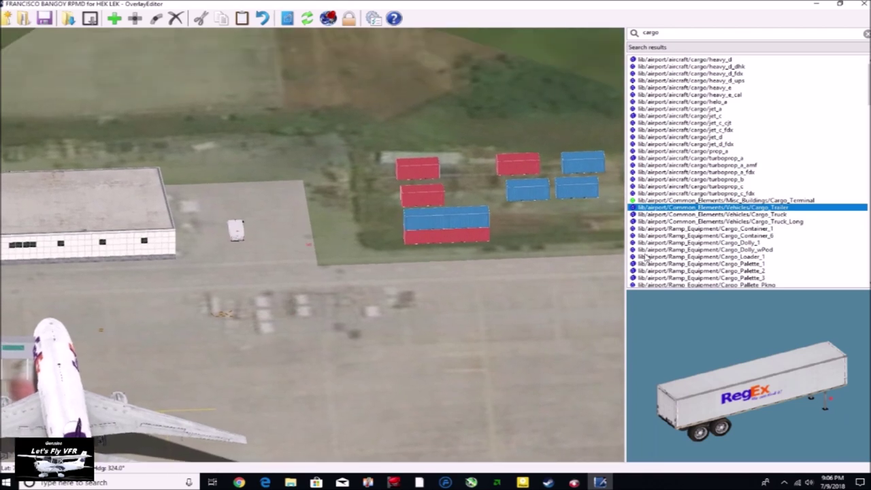
Place Cargo_Container_6 at a heading of 322° over the equipment in the imagery beside the wheel chocks group.
{"action": "key", "text": "Left"}
{"action": "key", "text": "Down"}
{"action": "key", "text": "Down"}
{"action": "key", "text": "Down"}
{"action": "key", "text": "Down"}
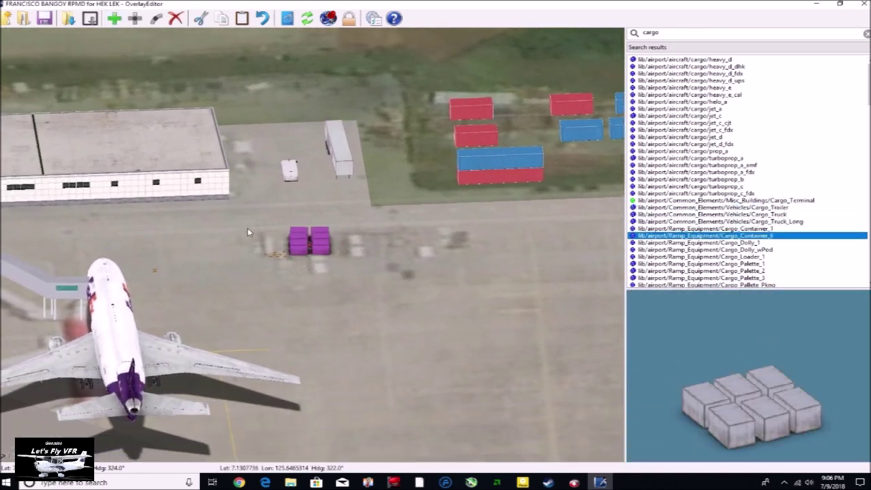
Place Cargo_Palette_3 at a heading of 324° on the apron beside the cargo containers.
{"action": "key", "text": "Down"}
{"action": "key", "text": "Down"}
{"action": "key", "text": "Down"}
{"action": "key", "text": "Down"}
{"action": "key", "text": "Down"}
{"action": "key", "text": "Down"}
Search the library for "carrier" models to put on the water near the airport.
{"action": "scroll", "coordinate": [284, 313], "scroll_direction": "down", "scroll_amount": 1}
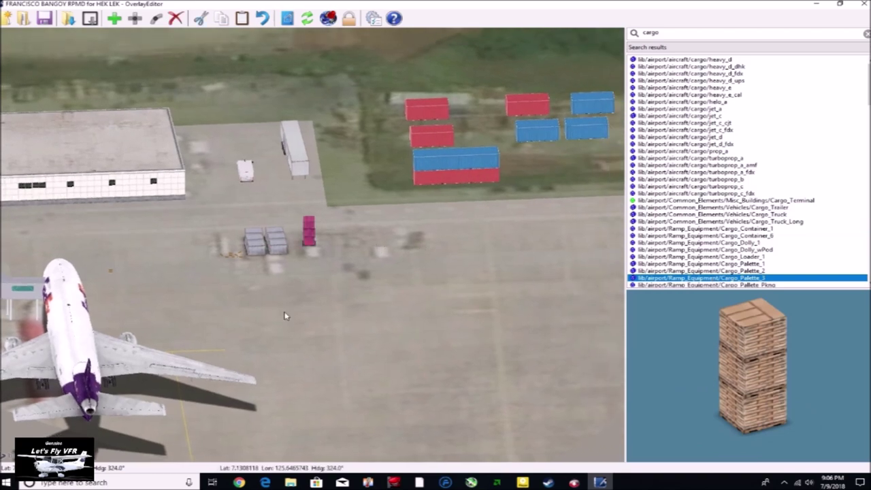
{"action": "scroll", "coordinate": [285, 313], "scroll_direction": "down", "scroll_amount": 3}
{"action": "scroll", "coordinate": [205, 345], "scroll_direction": "down", "scroll_amount": 5}
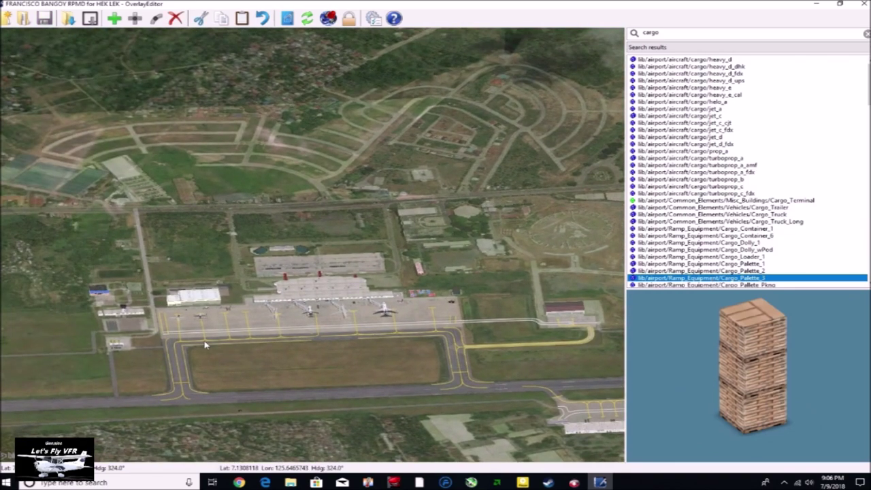
{"action": "scroll", "coordinate": [95, 116], "scroll_direction": "down", "scroll_amount": 4}
{"action": "double_click", "coordinate": [651, 32]}
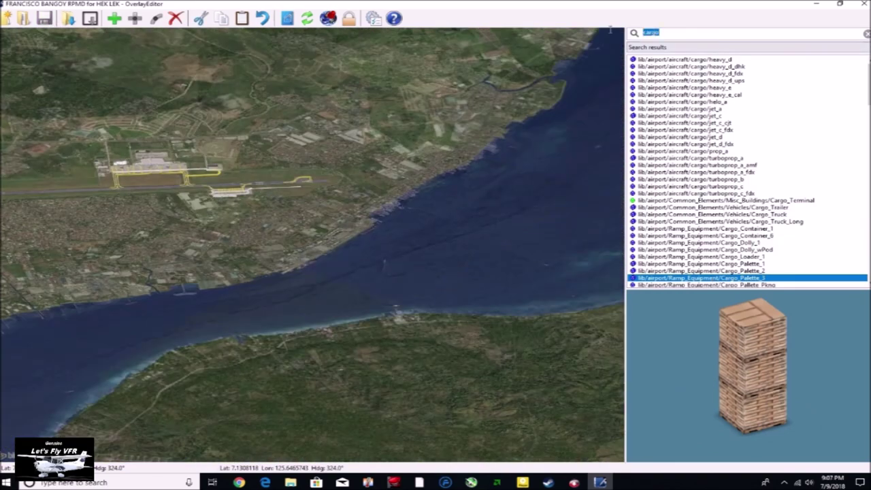
{"action": "type", "text": "aircraft ca"}
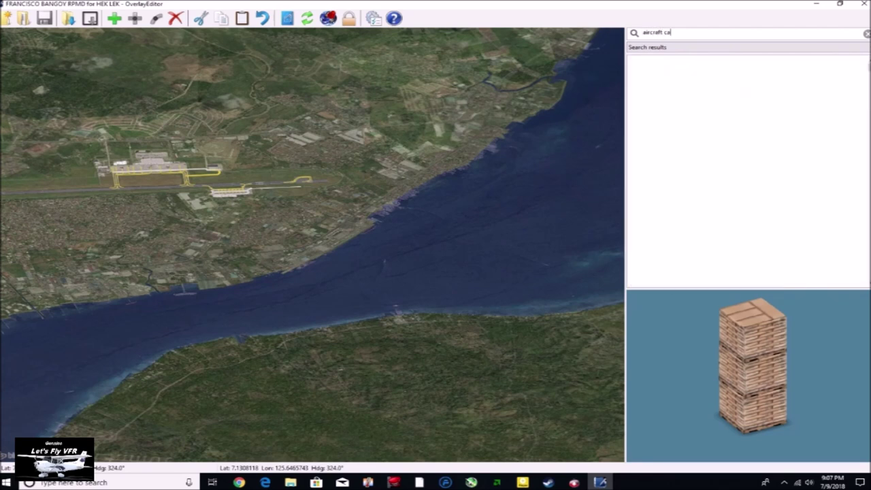
{"action": "key", "text": "BackSpace"}
{"action": "key", "text": "BackSpace"}
{"action": "key", "text": "BackSpace"}
{"action": "key", "text": "BackSpace"}
{"action": "key", "text": "BackSpace"}
{"action": "key", "text": "BackSpace"}
{"action": "key", "text": "BackSpace"}
{"action": "key", "text": "BackSpace"}
{"action": "key", "text": "BackSpace"}
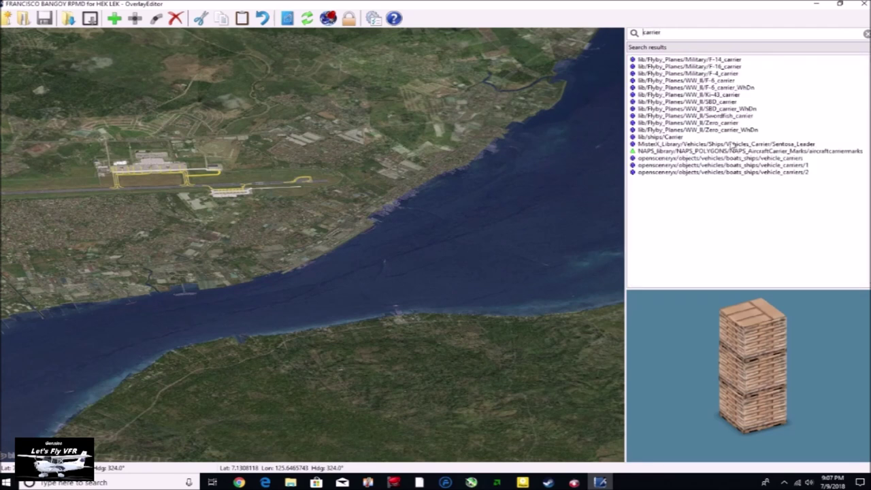
Preview the carrier models and place the vehicle_carriers/2 ship at a heading of 40° alongside the pier near the river mouth.
{"action": "left_click", "coordinate": [725, 131]}
{"action": "left_click", "coordinate": [714, 88]}
{"action": "left_click", "coordinate": [714, 81]}
{"action": "left_click", "coordinate": [742, 172]}
{"action": "middle_click_drag", "start_coordinate": [505, 230], "coordinate": [509, 231]}
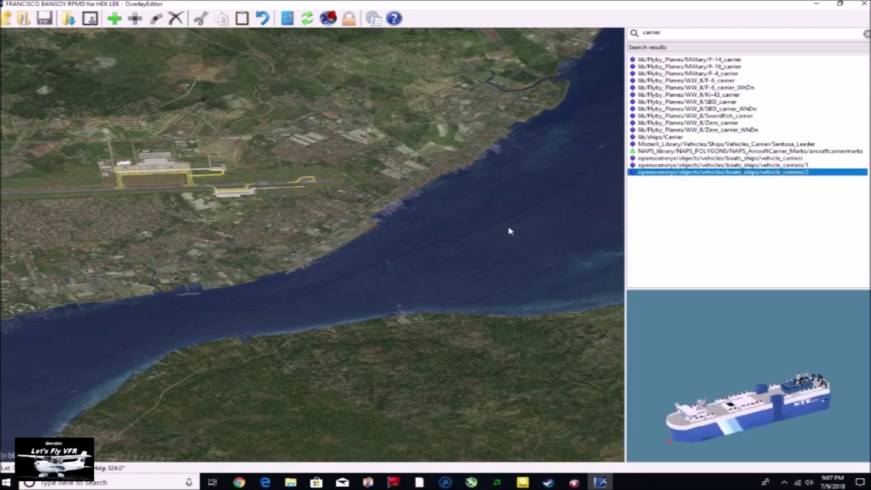
{"action": "middle_click_drag", "start_coordinate": [208, 267], "coordinate": [315, 252]}
{"action": "scroll", "coordinate": [316, 252], "scroll_direction": "up", "scroll_amount": 4}
{"action": "middle_click_drag", "start_coordinate": [330, 293], "coordinate": [386, 250]}
{"action": "left_click", "coordinate": [117, 22]}
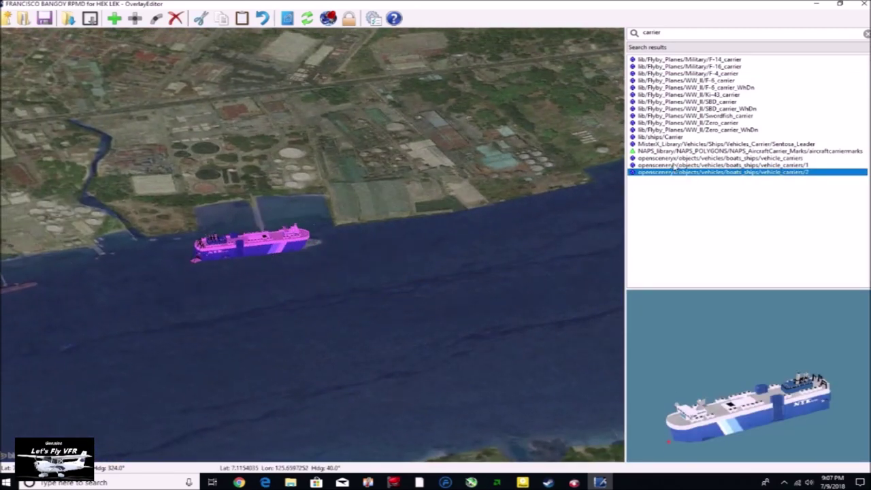
Place the Sentosa_Leader vehicle carrier at a heading of 32° off the neighbouring pier along the coast.
{"action": "key", "text": "Up"}
{"action": "key", "text": "Up"}
{"action": "key", "text": "Up"}
{"action": "key", "text": "Up"}
{"action": "scroll", "coordinate": [487, 376], "scroll_direction": "down", "scroll_amount": 5}
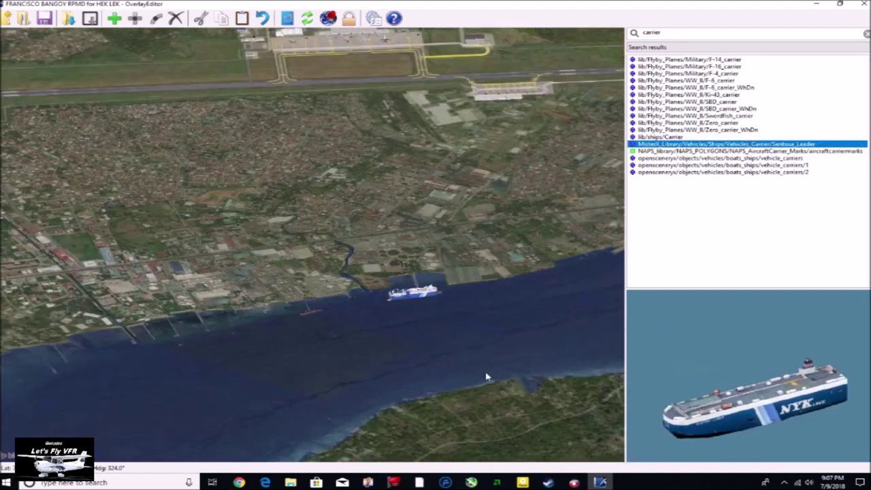
{"action": "scroll", "coordinate": [487, 376], "scroll_direction": "up", "scroll_amount": 5}
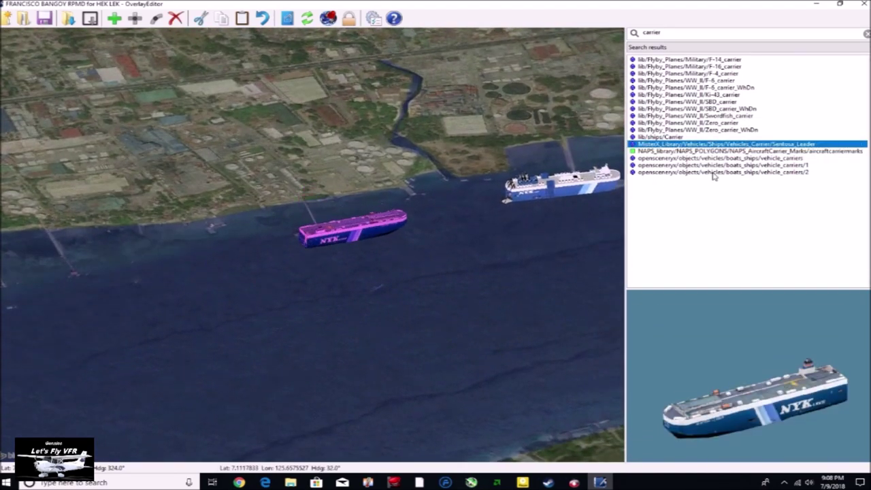
Search the library for "aircraft" and examine the previews of the listed models.
{"action": "left_click_drag", "start_coordinate": [670, 33], "coordinate": [642, 34]}
{"action": "type", "text": "aircraft"}
{"action": "left_click", "coordinate": [726, 205]}
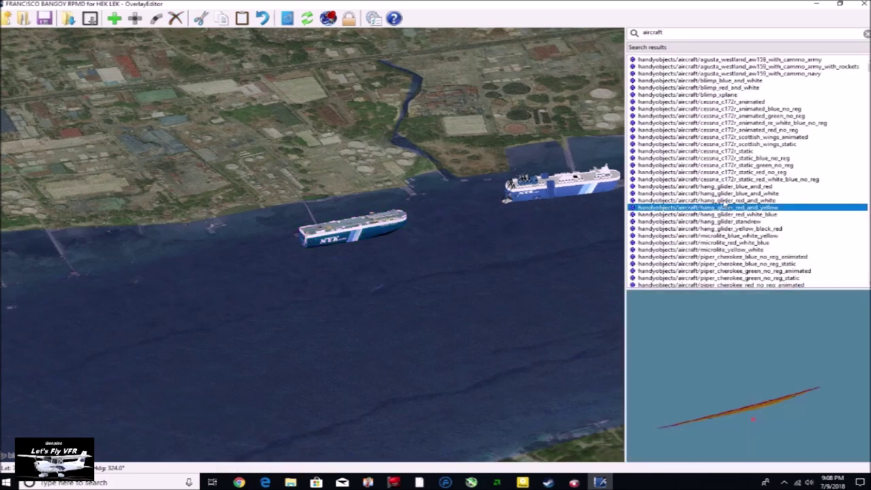
{"action": "scroll", "coordinate": [725, 206], "scroll_direction": "down", "scroll_amount": 10}
{"action": "left_click", "coordinate": [693, 258]}
{"action": "left_click", "coordinate": [695, 237]}
{"action": "left_click", "coordinate": [708, 194]}
{"action": "left_click", "coordinate": [709, 159]}
{"action": "scroll", "coordinate": [710, 170], "scroll_direction": "down", "scroll_amount": 11}
{"action": "left_click", "coordinate": [706, 208]}
{"action": "scroll", "coordinate": [704, 233], "scroll_direction": "down", "scroll_amount": 20}
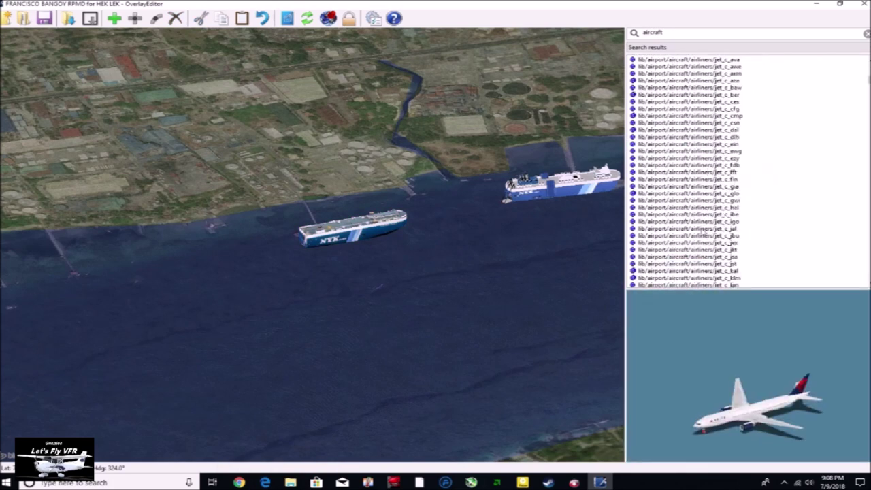